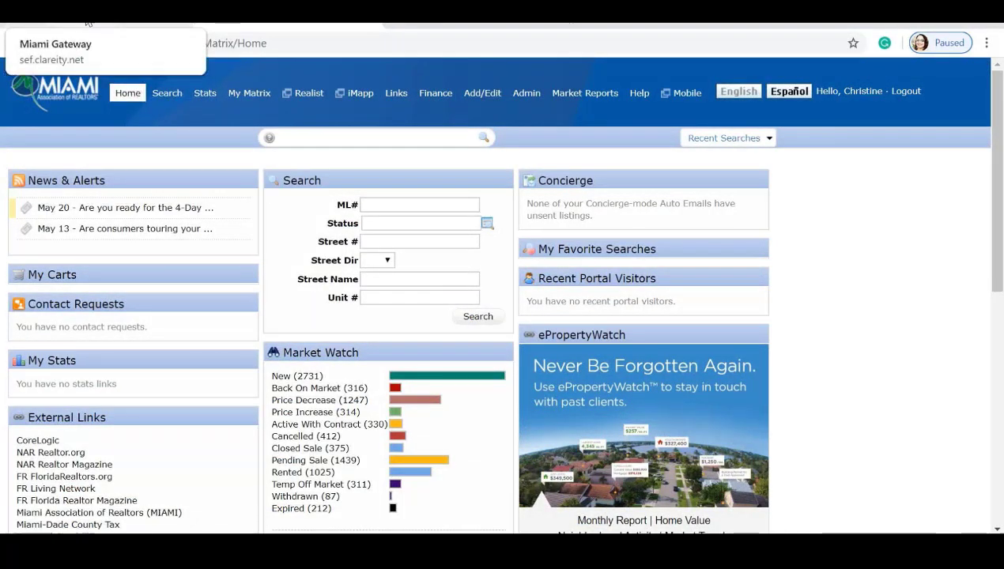
Launch Miami Realtors LIVE from the Gateway's Miami Services single sign-on icons.
{"action": "left_click", "coordinate": [119, 16]}
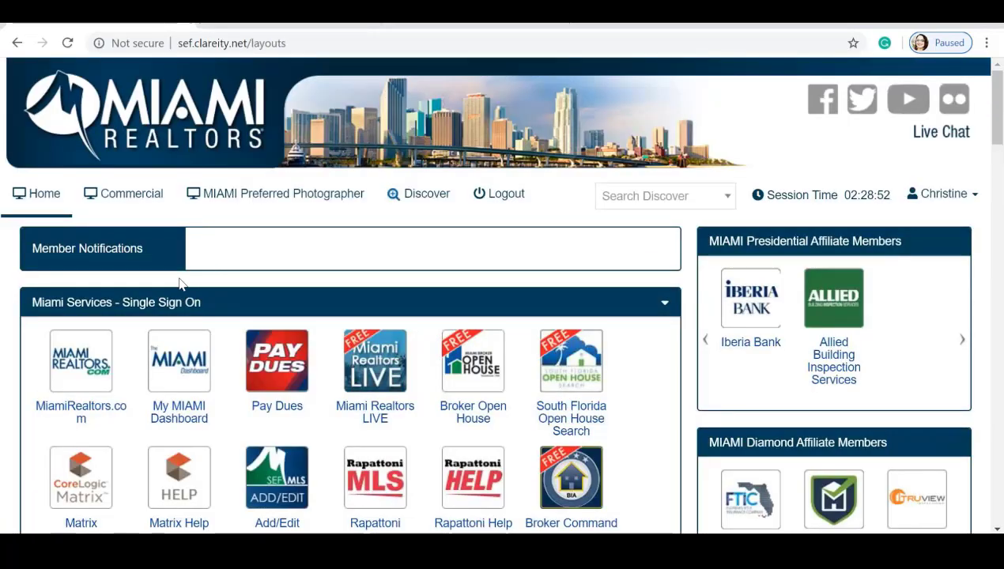
{"action": "scroll", "coordinate": [181, 282], "scroll_direction": "down", "scroll_amount": 1}
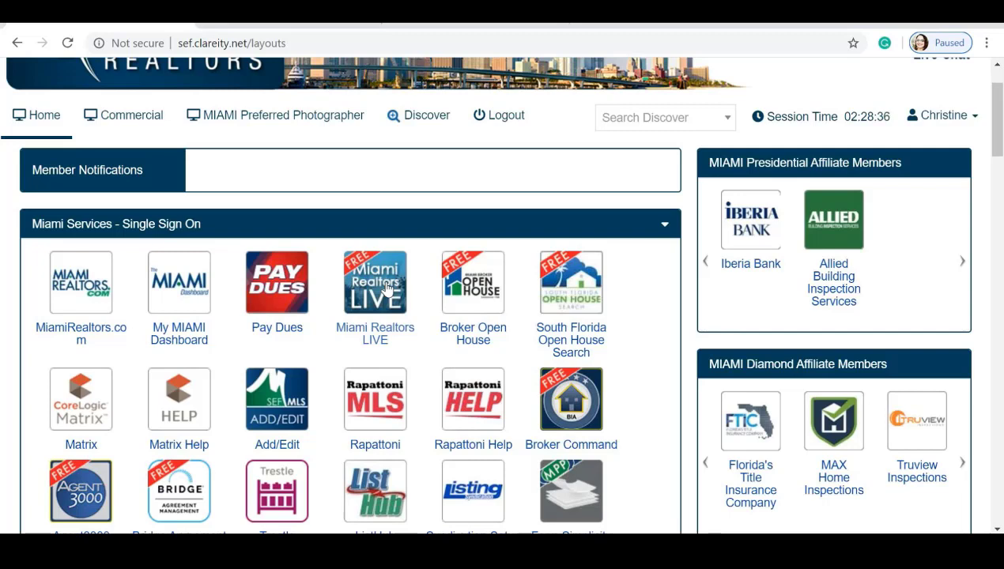
{"action": "left_click", "coordinate": [387, 289]}
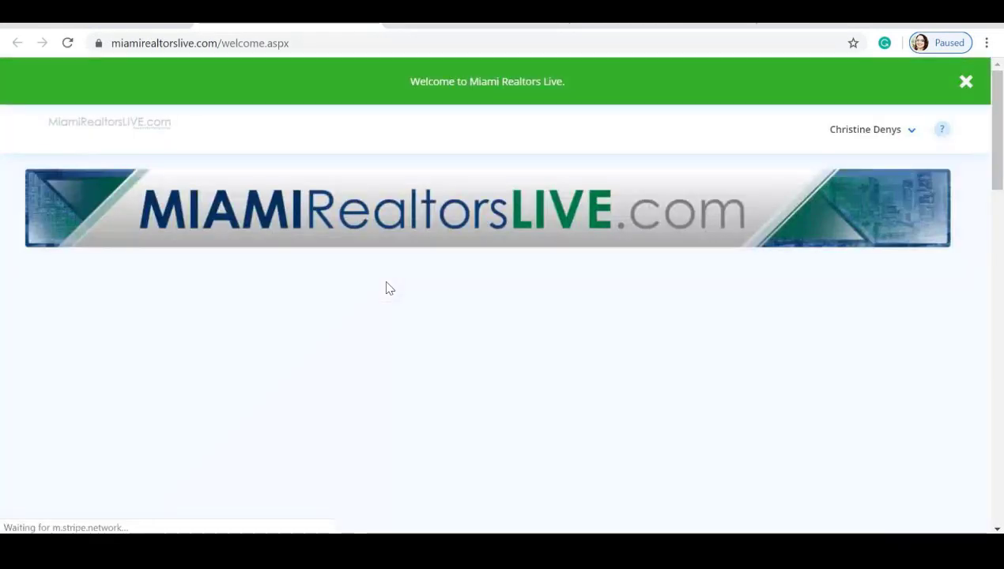
Browse the MiamiRealtorsLIVE video seminar categories, then return to the Matrix home page tab.
{"action": "left_click", "coordinate": [453, 181]}
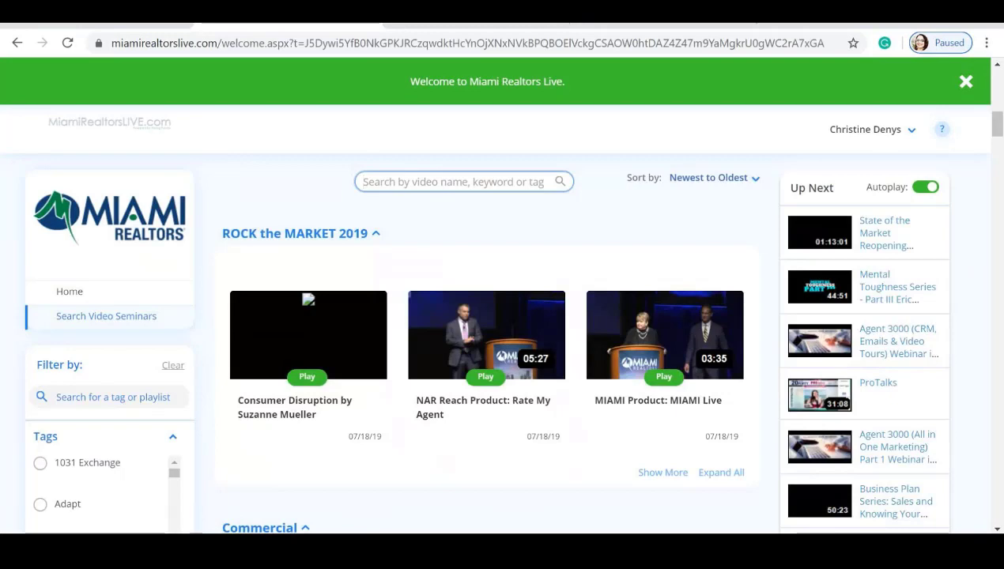
{"action": "scroll", "coordinate": [76, 372], "scroll_direction": "down", "scroll_amount": 1}
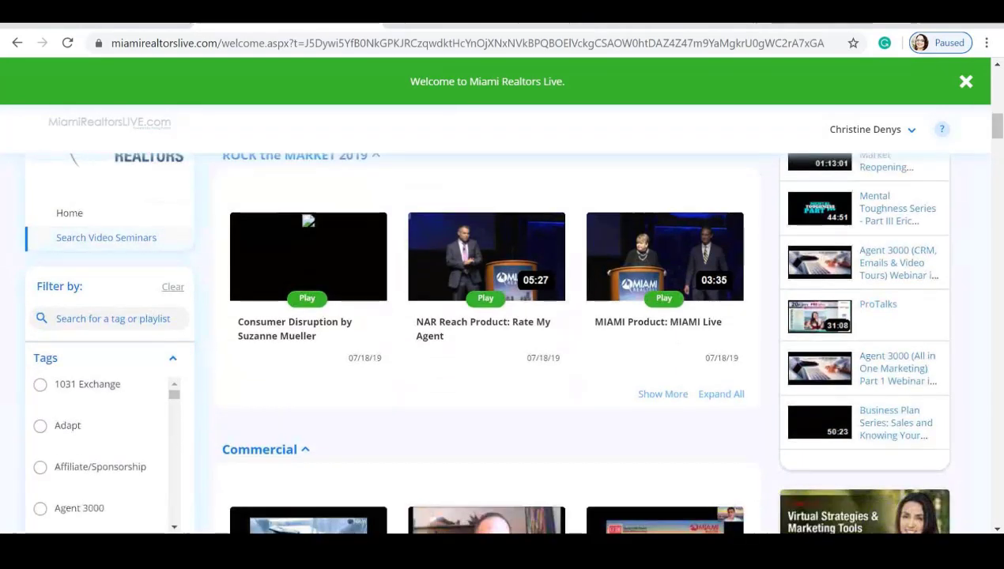
{"action": "scroll", "coordinate": [76, 375], "scroll_direction": "down", "scroll_amount": 2}
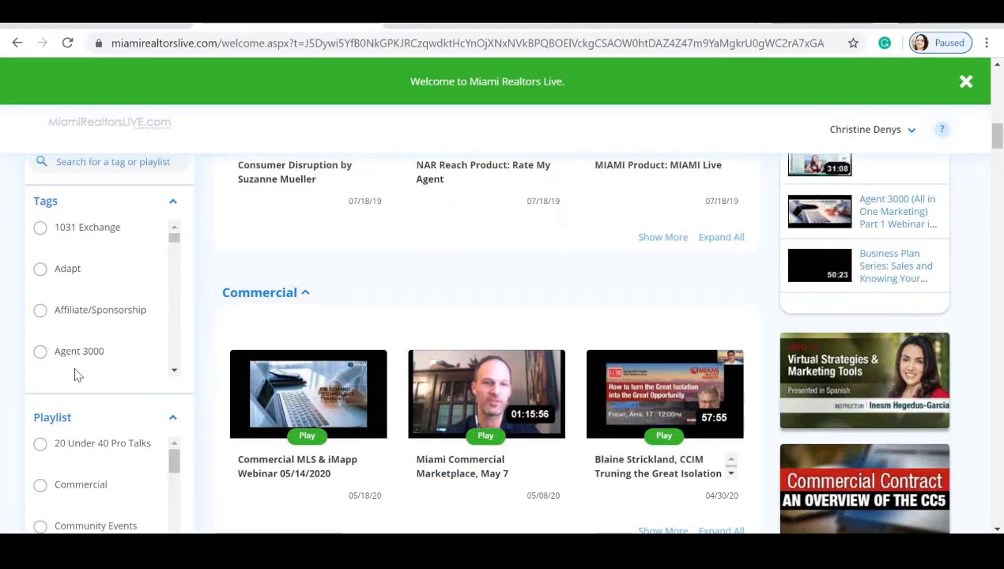
{"action": "scroll", "coordinate": [77, 375], "scroll_direction": "down", "scroll_amount": 5}
{"action": "scroll", "coordinate": [67, 403], "scroll_direction": "down", "scroll_amount": 2}
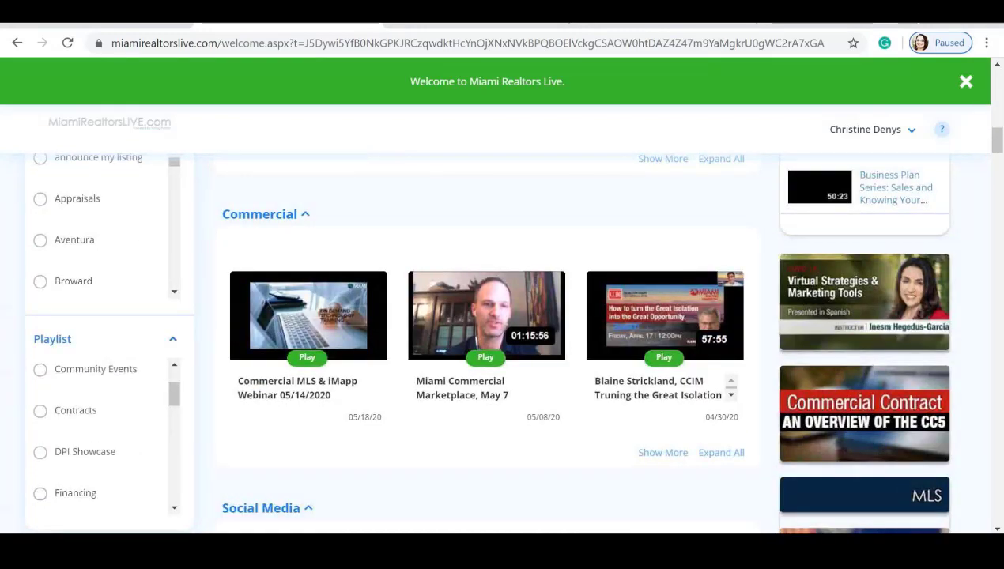
{"action": "scroll", "coordinate": [355, 368], "scroll_direction": "up", "scroll_amount": 5}
{"action": "scroll", "coordinate": [355, 368], "scroll_direction": "down", "scroll_amount": 4}
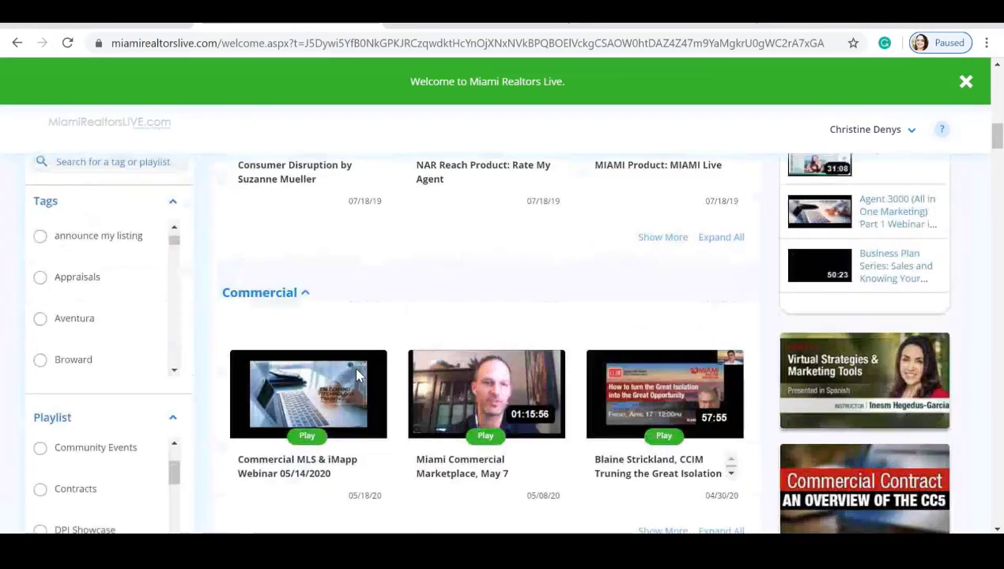
{"action": "scroll", "coordinate": [356, 375], "scroll_direction": "down", "scroll_amount": 9}
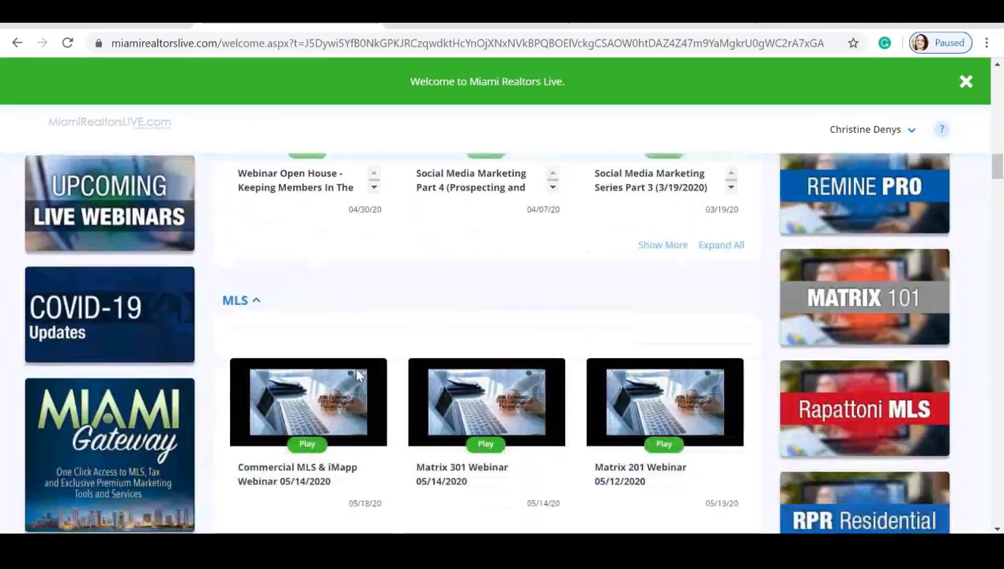
{"action": "scroll", "coordinate": [357, 376], "scroll_direction": "down", "scroll_amount": 1}
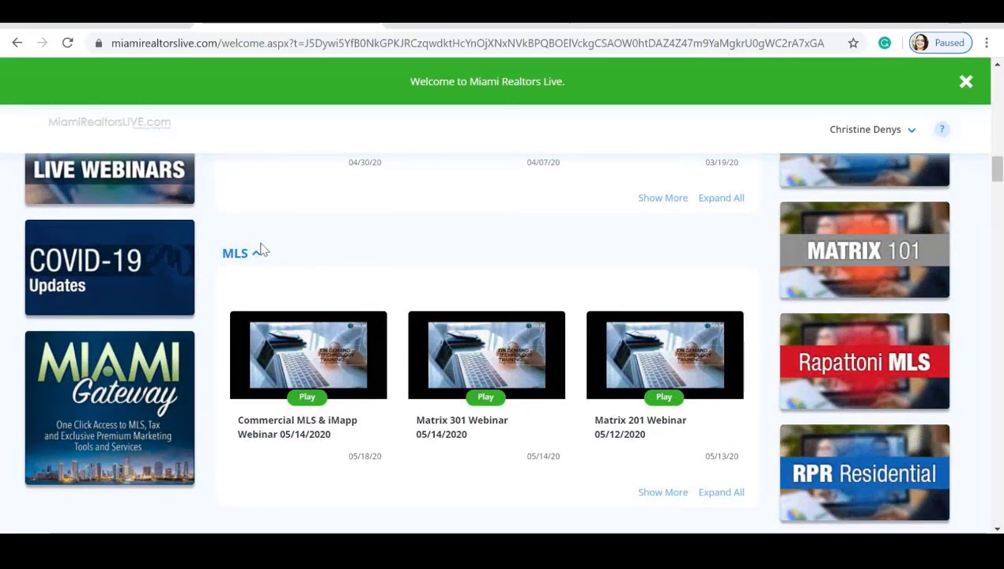
{"action": "scroll", "coordinate": [349, 272], "scroll_direction": "down", "scroll_amount": 1}
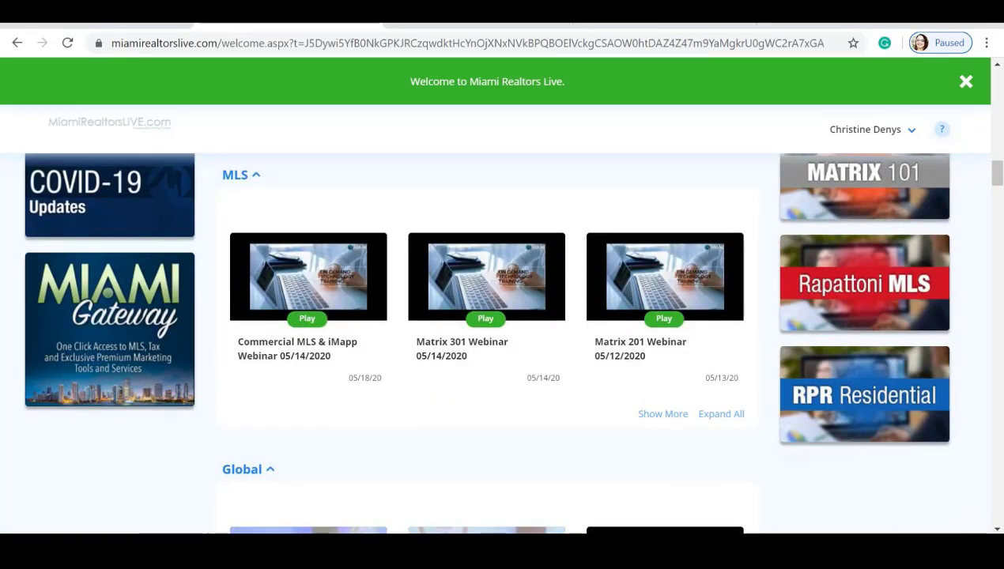
{"action": "scroll", "coordinate": [520, 298], "scroll_direction": "down", "scroll_amount": 4}
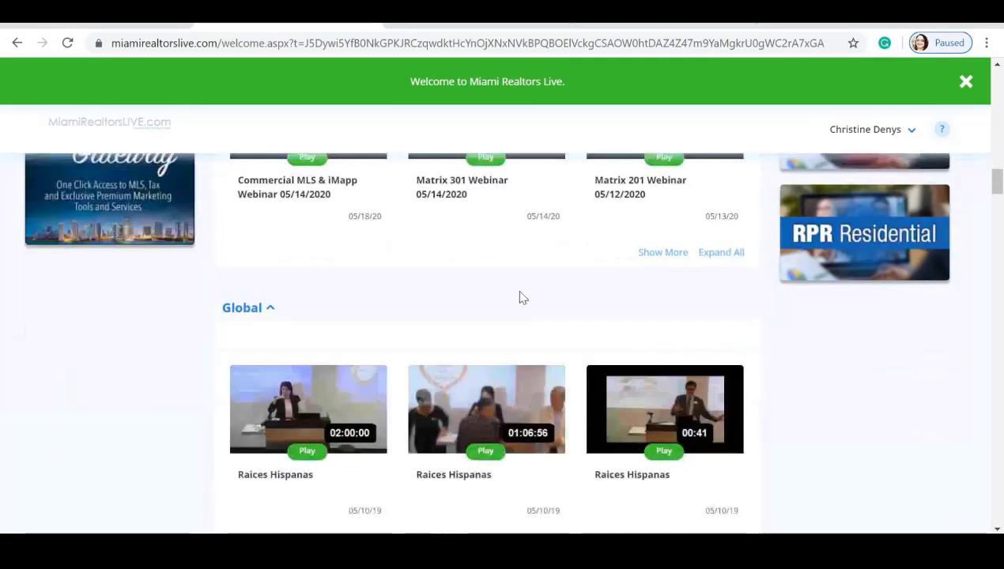
{"action": "scroll", "coordinate": [491, 295], "scroll_direction": "down", "scroll_amount": 1}
{"action": "scroll", "coordinate": [491, 295], "scroll_direction": "down", "scroll_amount": 5}
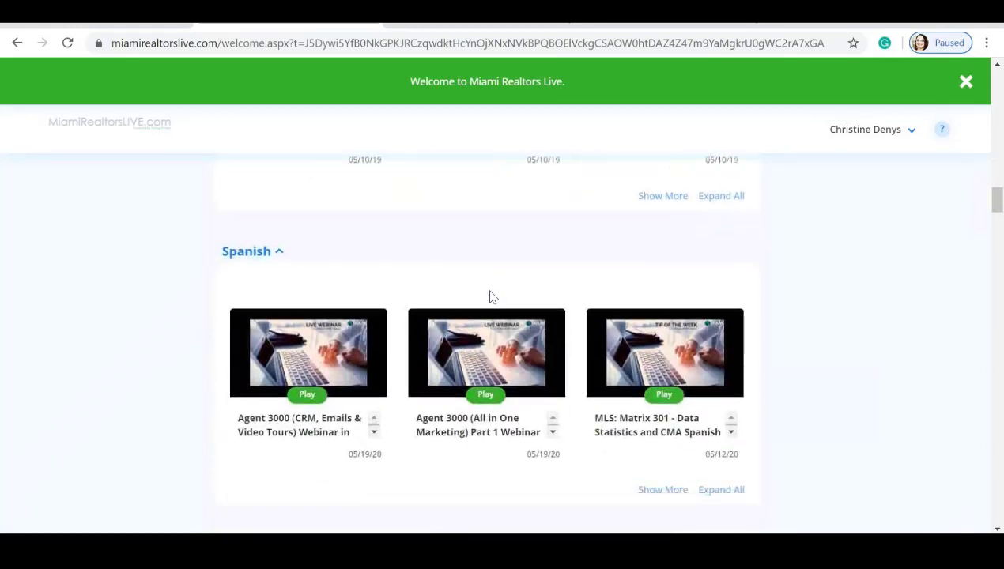
{"action": "left_click", "coordinate": [282, 23]}
{"action": "left_click", "coordinate": [282, 22]}
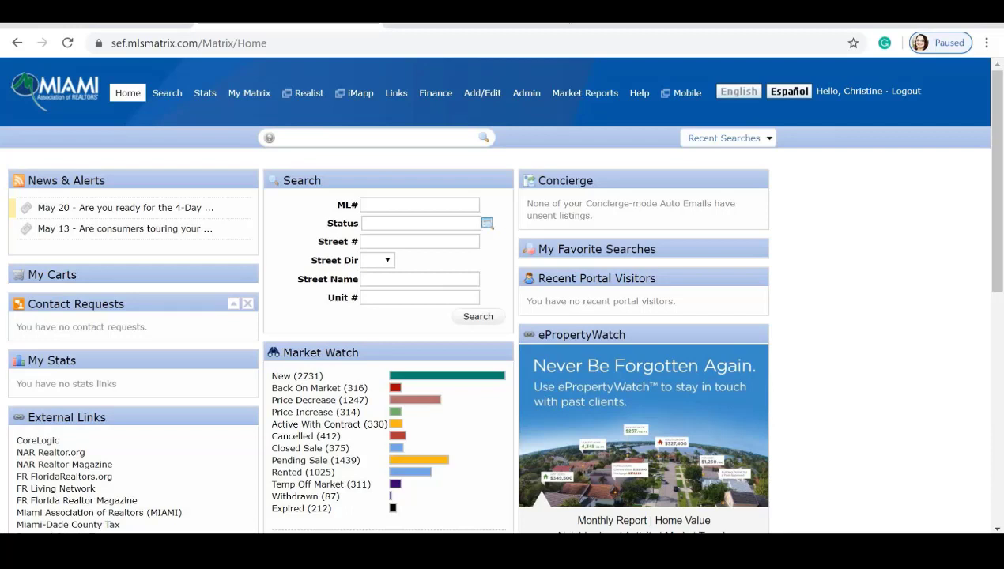
Open the RNT Res Rental search form and check its Recent Searches list.
{"action": "mouse_move", "coordinate": [167, 100]}
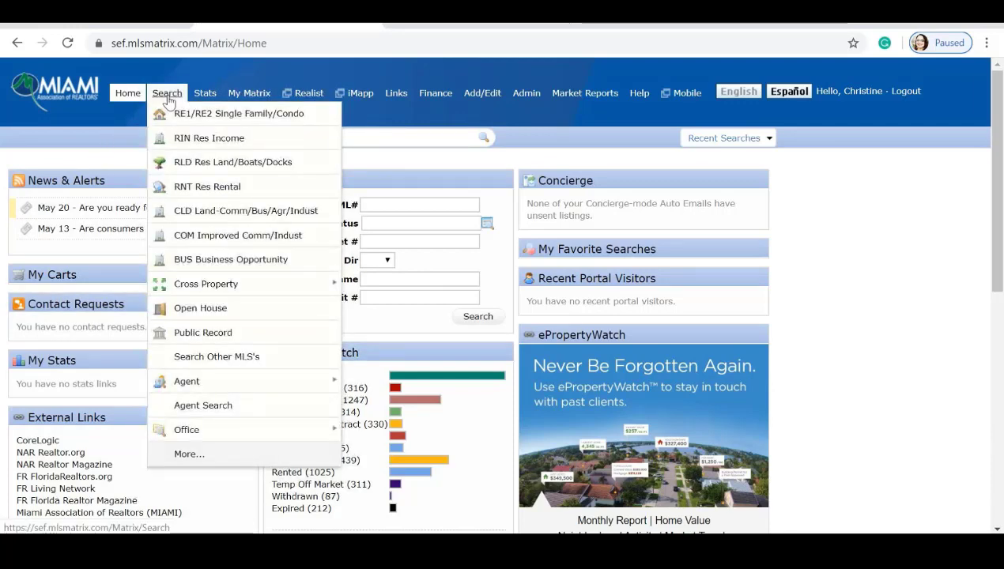
{"action": "left_click", "coordinate": [226, 190]}
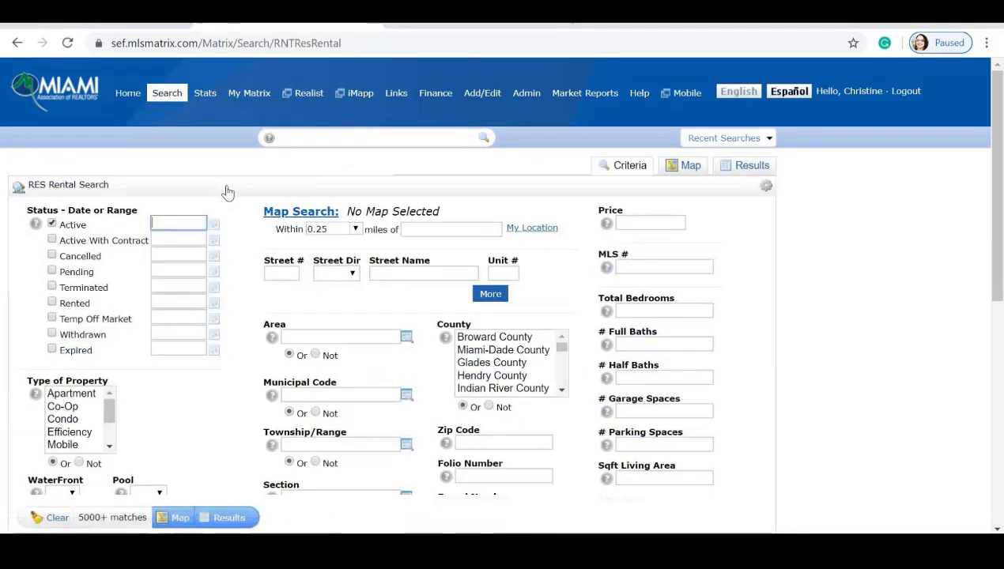
{"action": "left_click", "coordinate": [768, 139]}
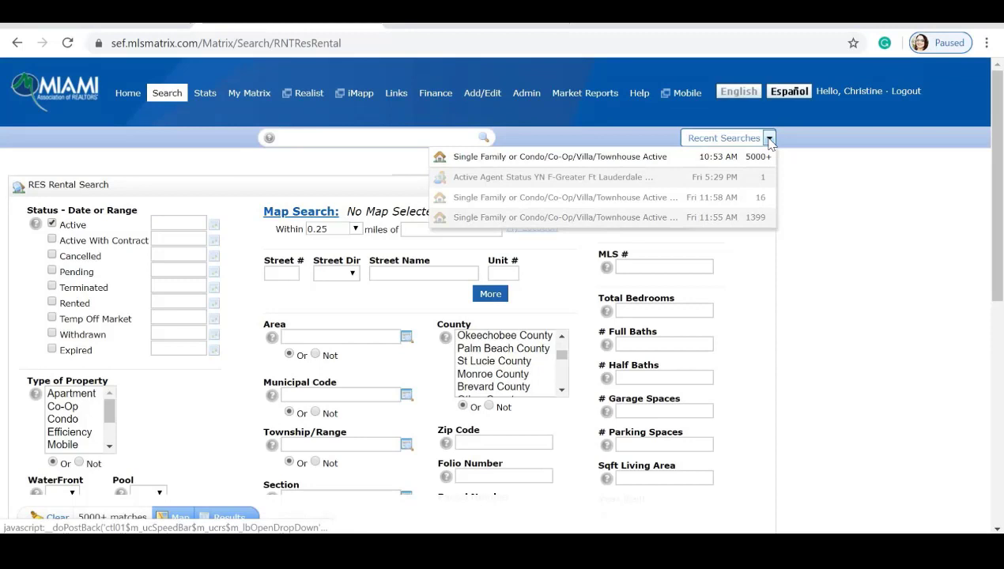
{"action": "left_click", "coordinate": [768, 139]}
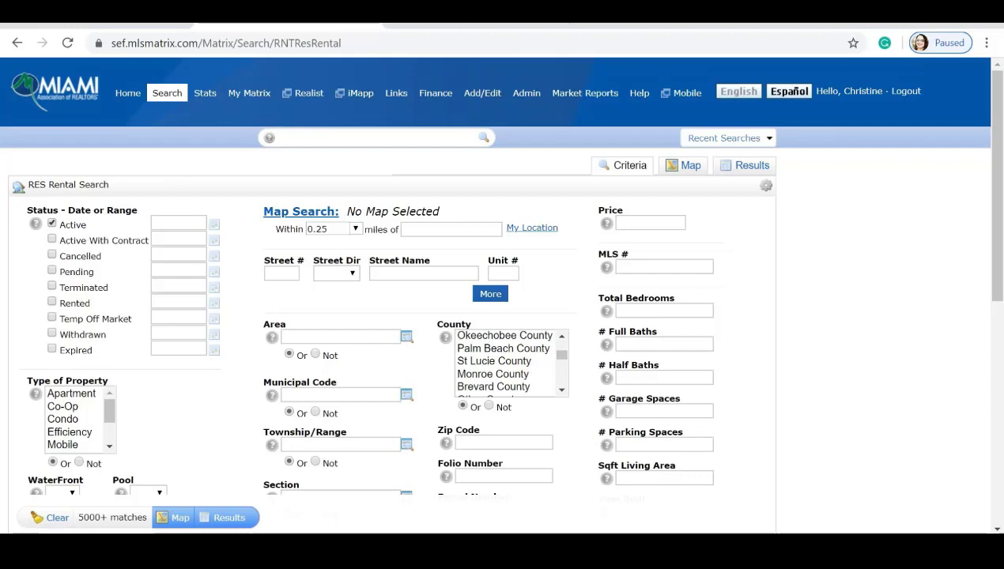
Scroll the rental criteria down to the Additional Fields section.
{"action": "scroll", "coordinate": [43, 515], "scroll_direction": "down", "scroll_amount": 3}
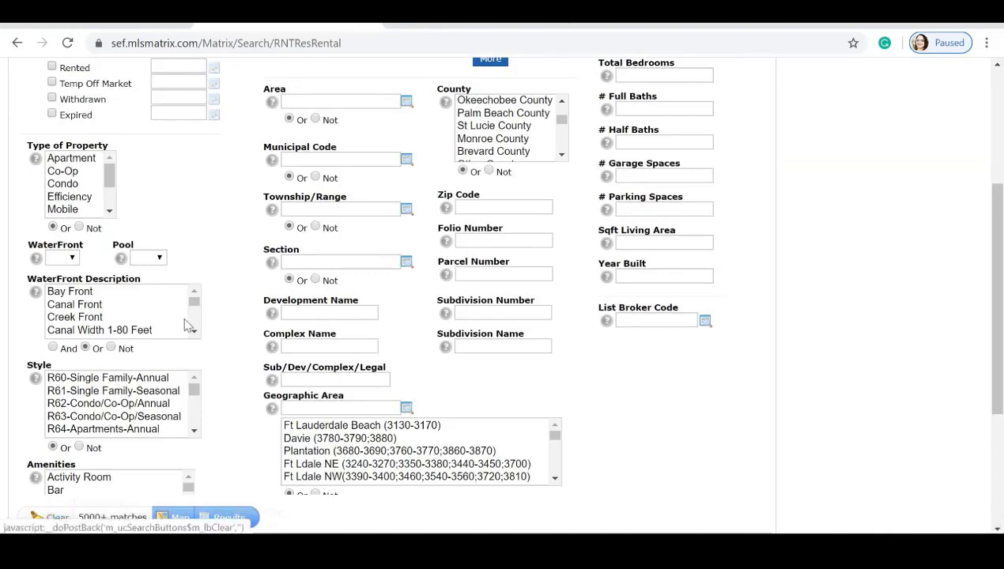
{"action": "scroll", "coordinate": [118, 324], "scroll_direction": "down", "scroll_amount": 5}
{"action": "scroll", "coordinate": [247, 353], "scroll_direction": "down", "scroll_amount": 3}
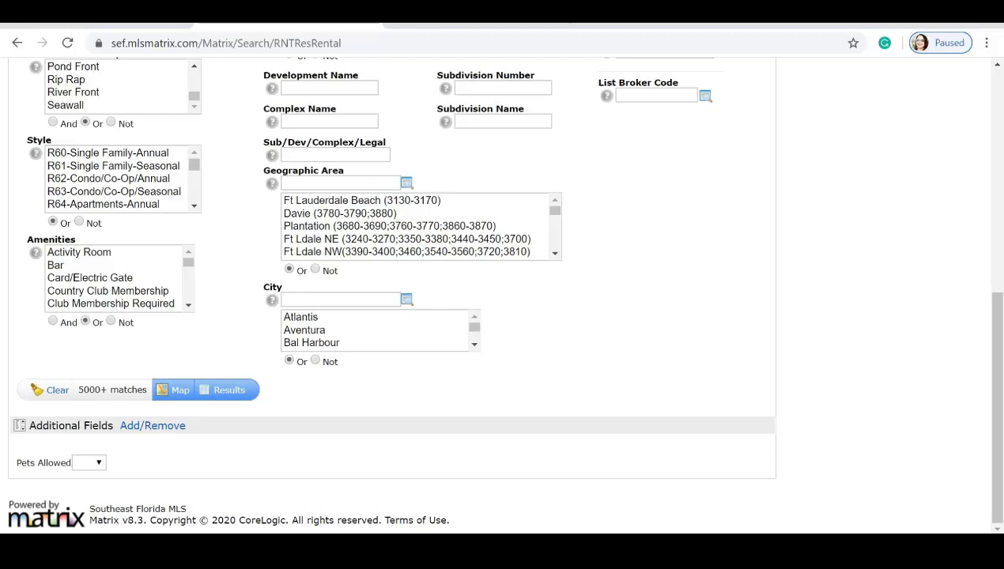
Add Available Date to the frequently used fields next to Pets Allowed, filtering by 'Av'.
{"action": "left_click", "coordinate": [157, 426]}
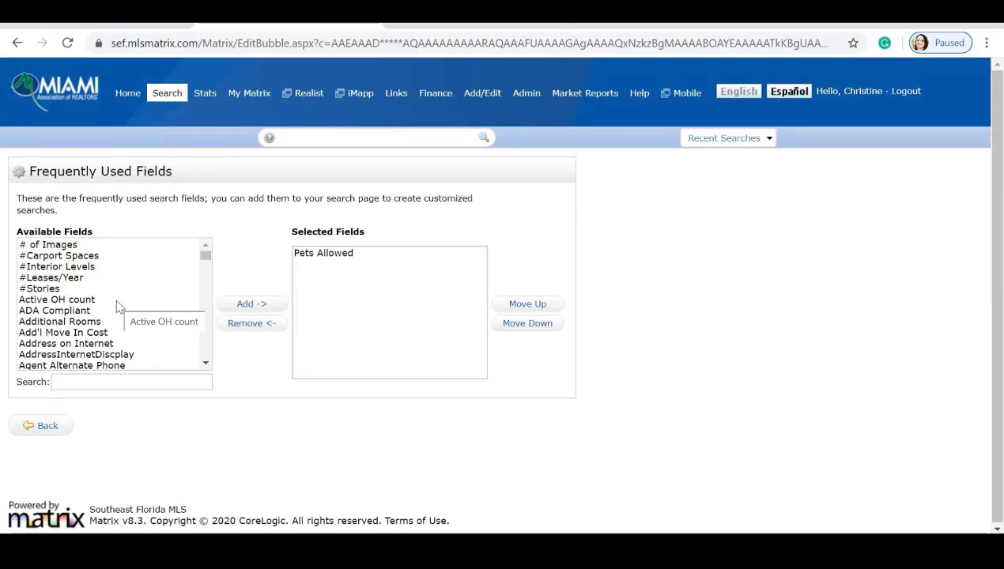
{"action": "left_click", "coordinate": [118, 382]}
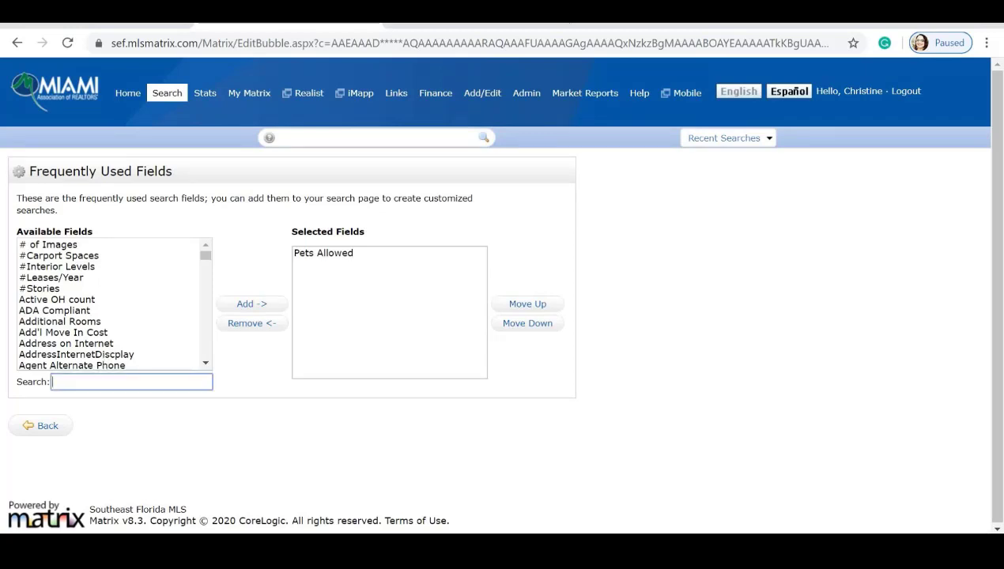
{"action": "type", "text": "Avilab"}
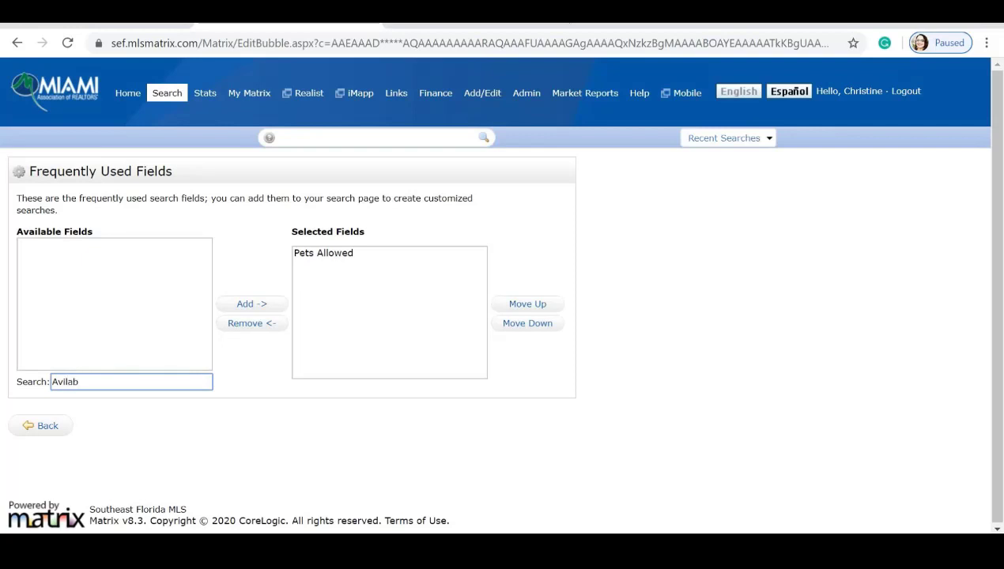
{"action": "key", "text": "BackSpace"}
{"action": "key", "text": "BackSpace"}
{"action": "key", "text": "BackSpace"}
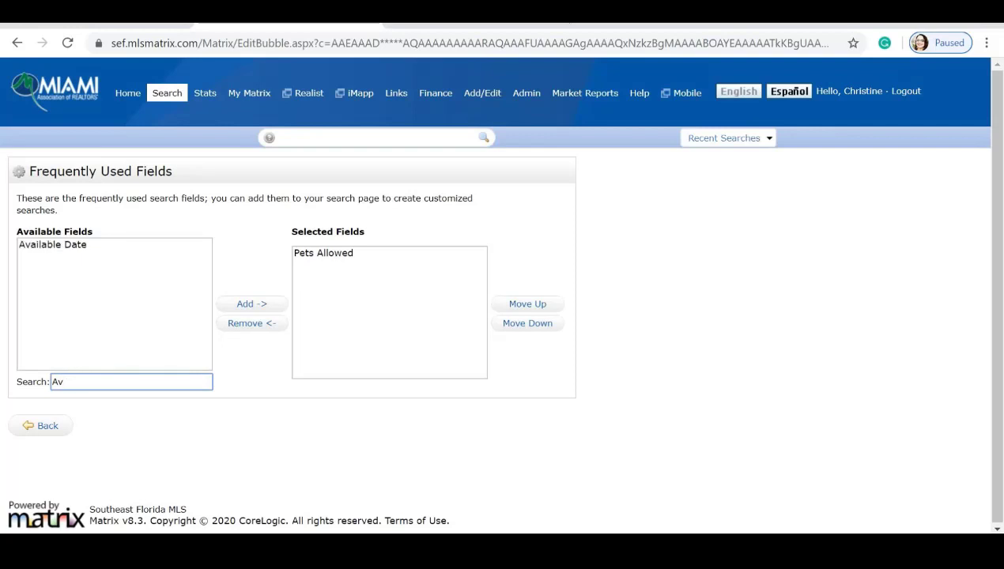
{"action": "left_click", "coordinate": [54, 245]}
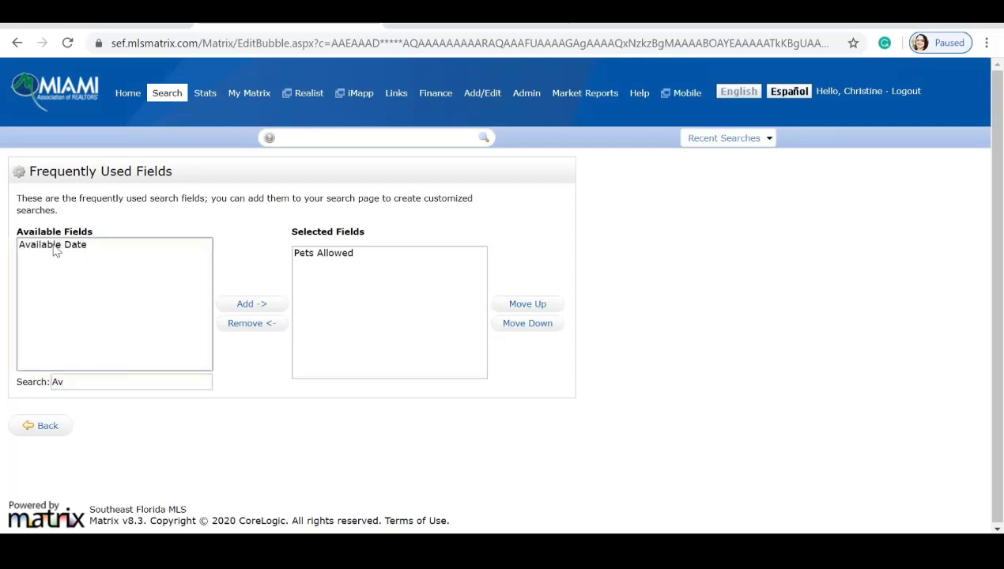
{"action": "left_click", "coordinate": [247, 306]}
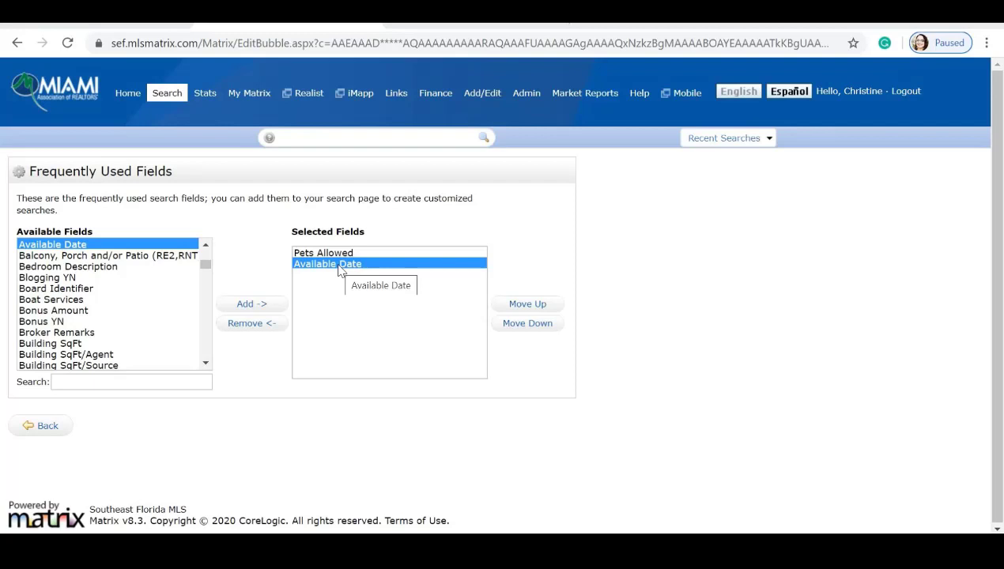
Preview the 5000+ rental matches on the map, then return to the Criteria form's 'miles of' box.
{"action": "left_click", "coordinate": [48, 427]}
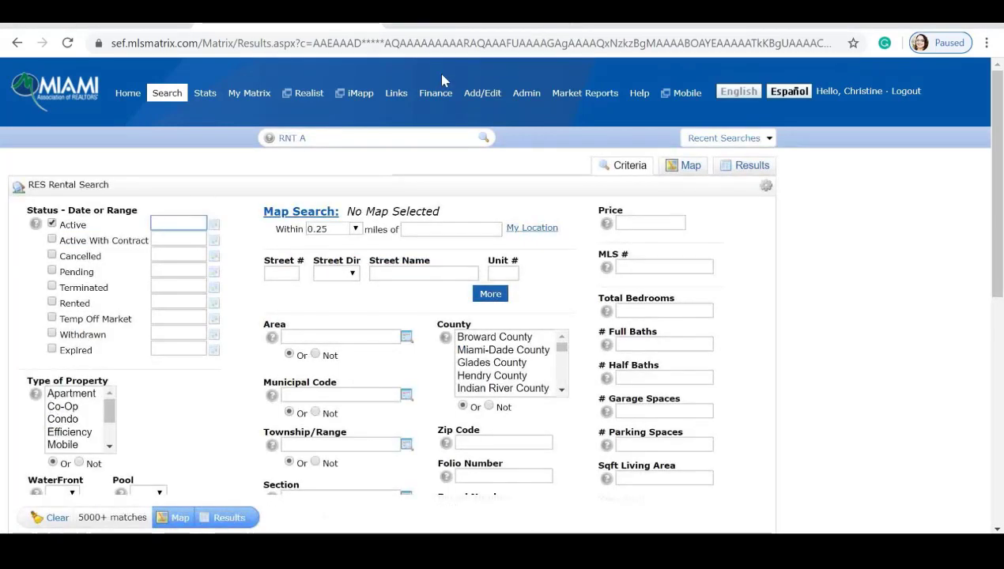
{"action": "left_click", "coordinate": [691, 167]}
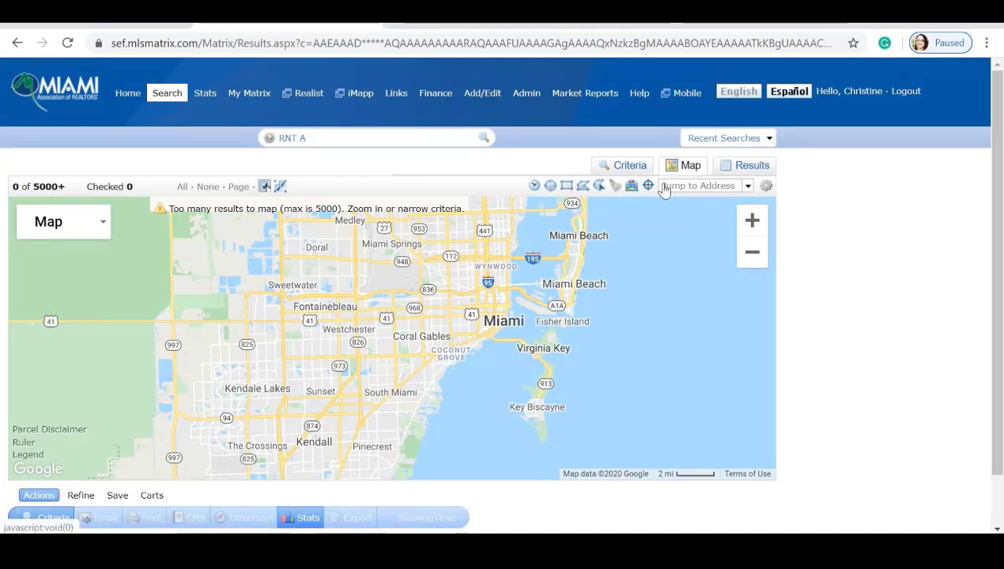
{"action": "left_click", "coordinate": [625, 166]}
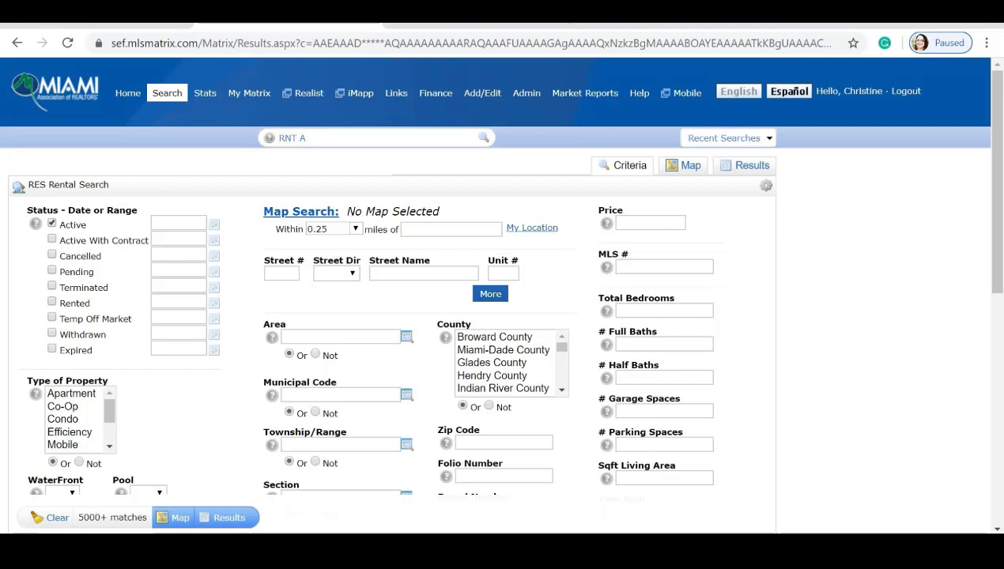
{"action": "left_click", "coordinate": [406, 230]}
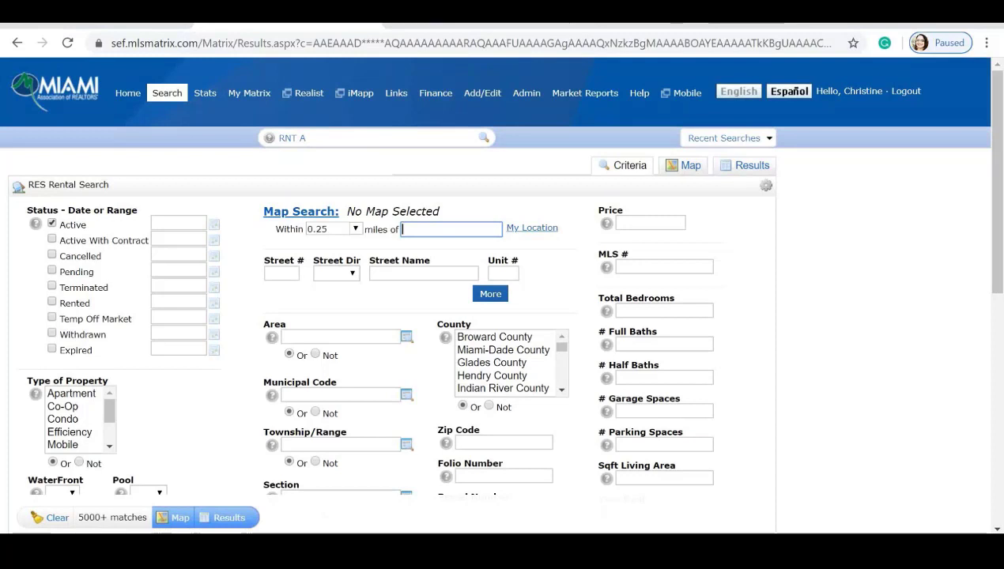
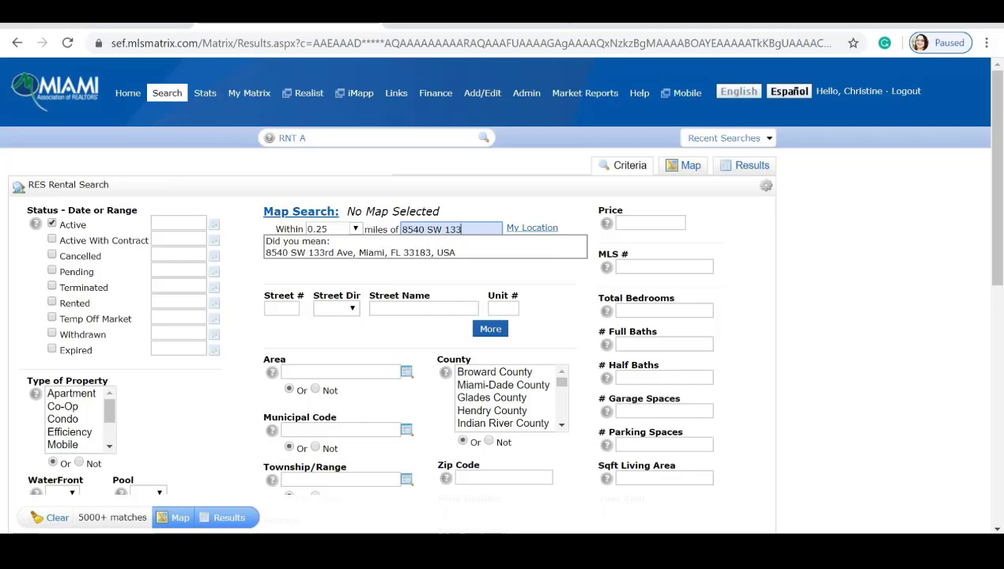
{"action": "left_click", "coordinate": [392, 251]}
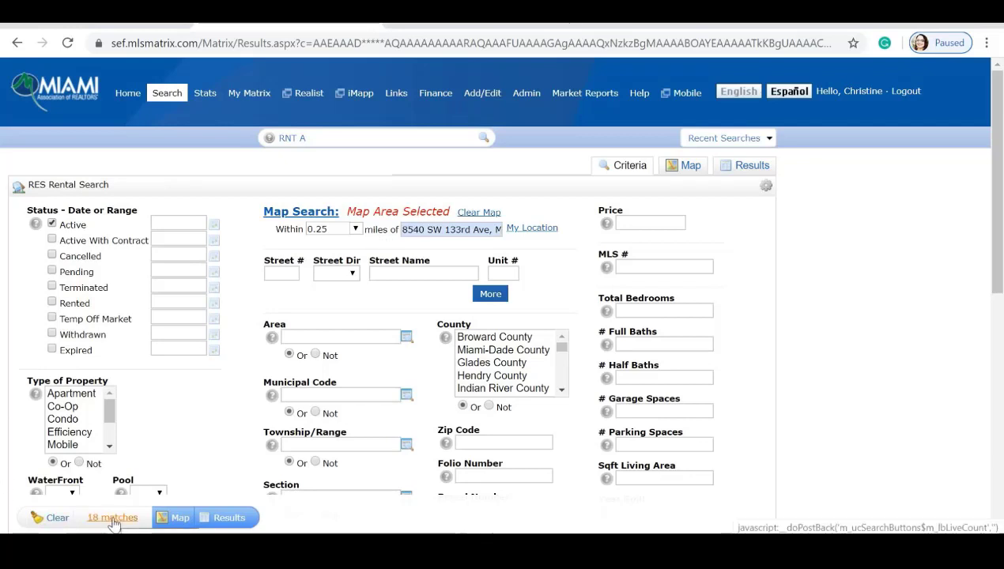
{"action": "left_click", "coordinate": [355, 229]}
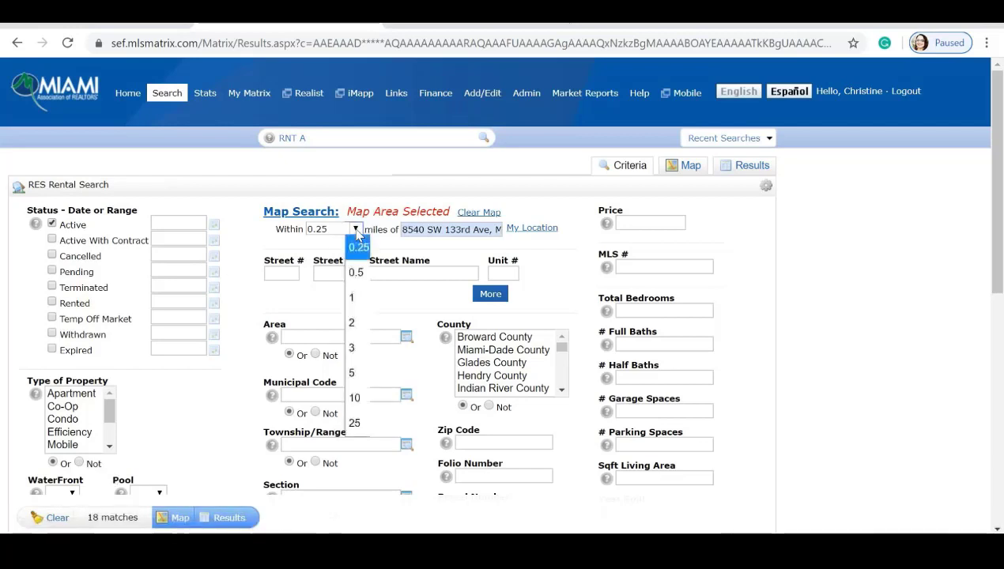
{"action": "left_click", "coordinate": [356, 272]}
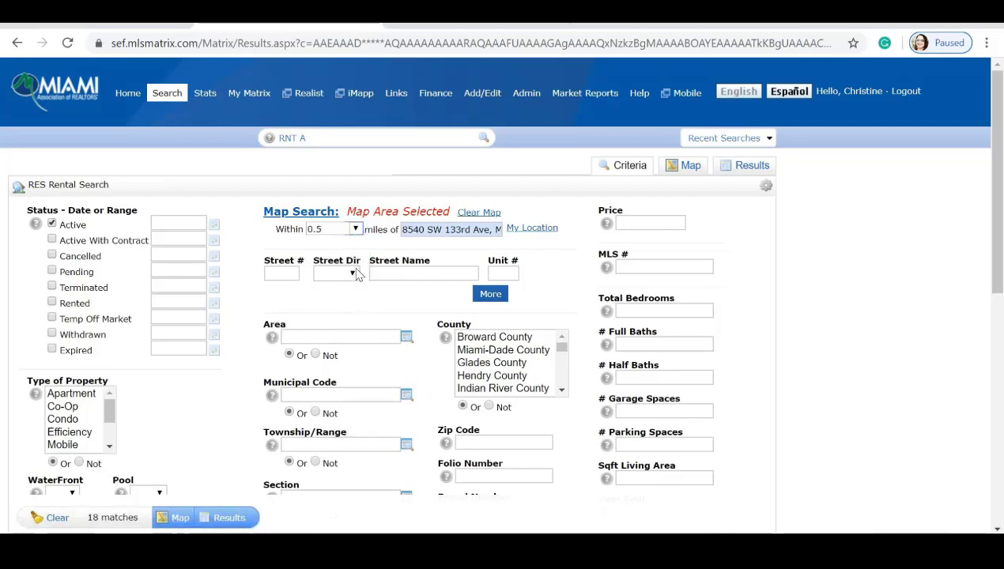
{"action": "key", "text": "Down"}
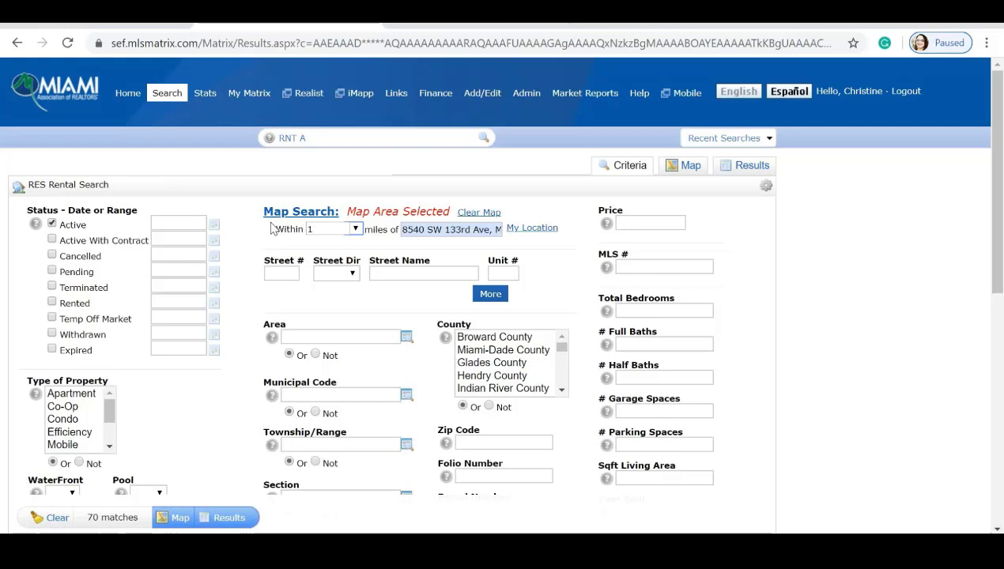
{"action": "left_click", "coordinate": [693, 168]}
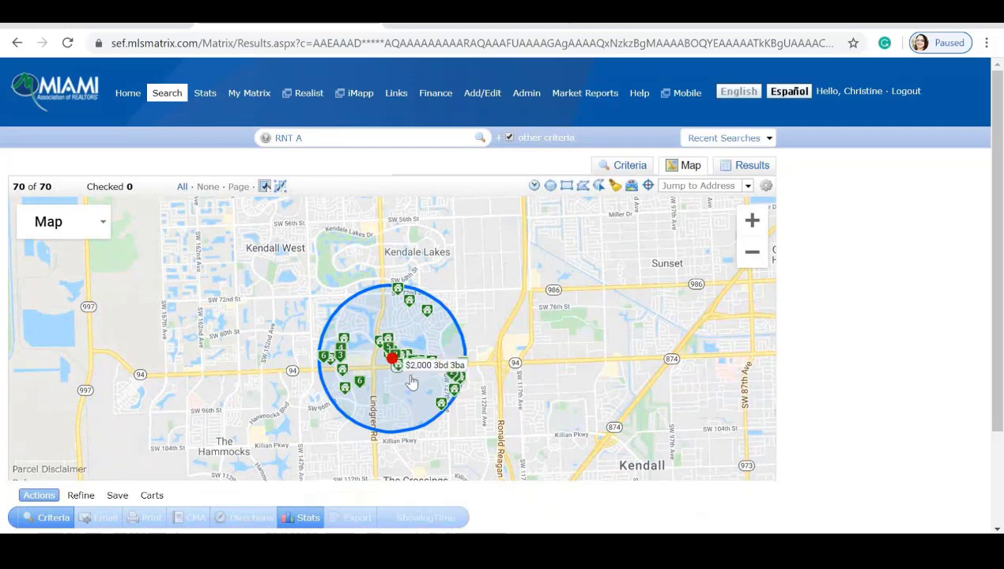
{"action": "left_click", "coordinate": [434, 397]}
{"action": "left_click", "coordinate": [447, 416]}
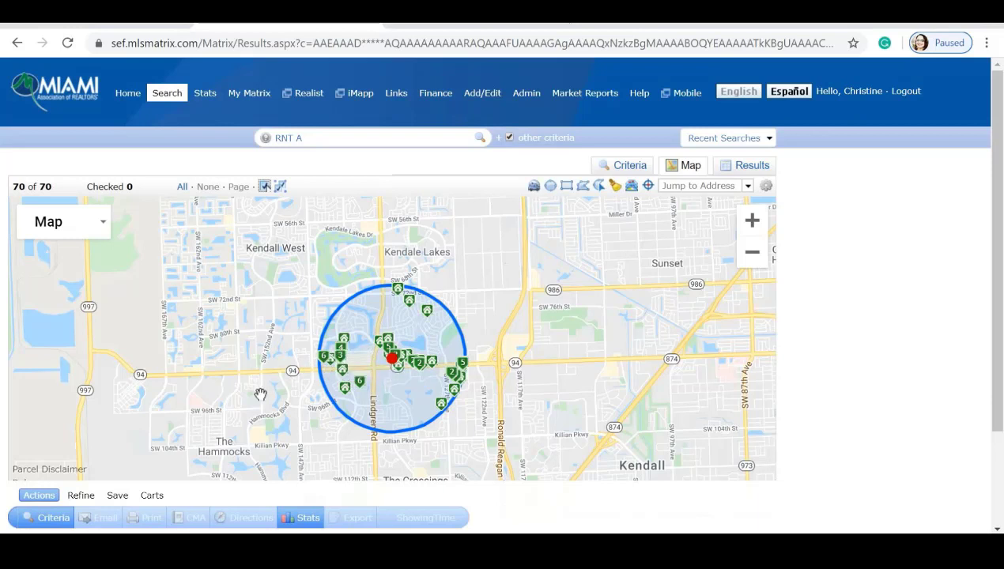
Check all six rentals in the 6-pin cluster on the circle's west edge.
{"action": "left_click", "coordinate": [324, 360]}
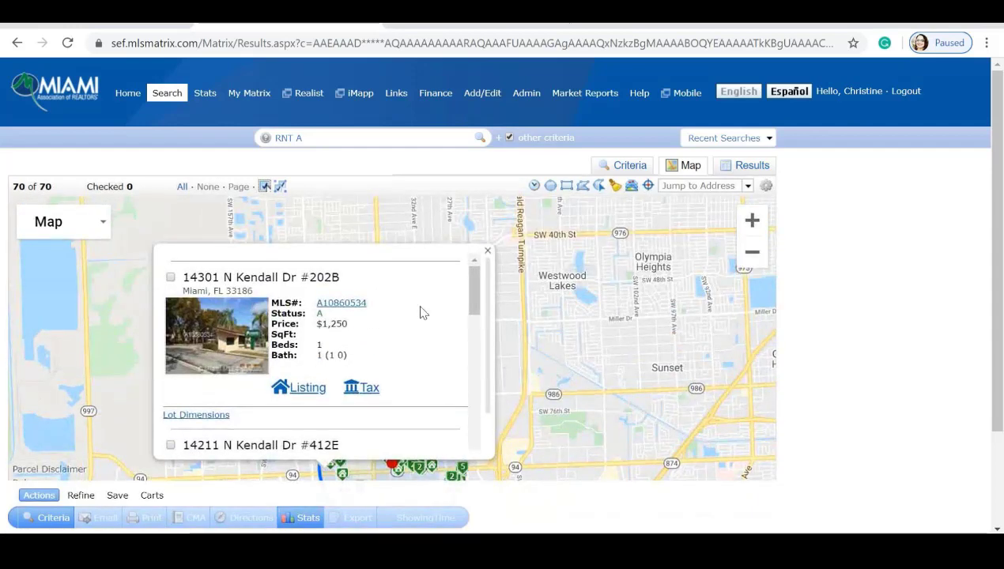
{"action": "scroll", "coordinate": [421, 313], "scroll_direction": "down", "scroll_amount": 3}
{"action": "scroll", "coordinate": [421, 313], "scroll_direction": "down", "scroll_amount": 5}
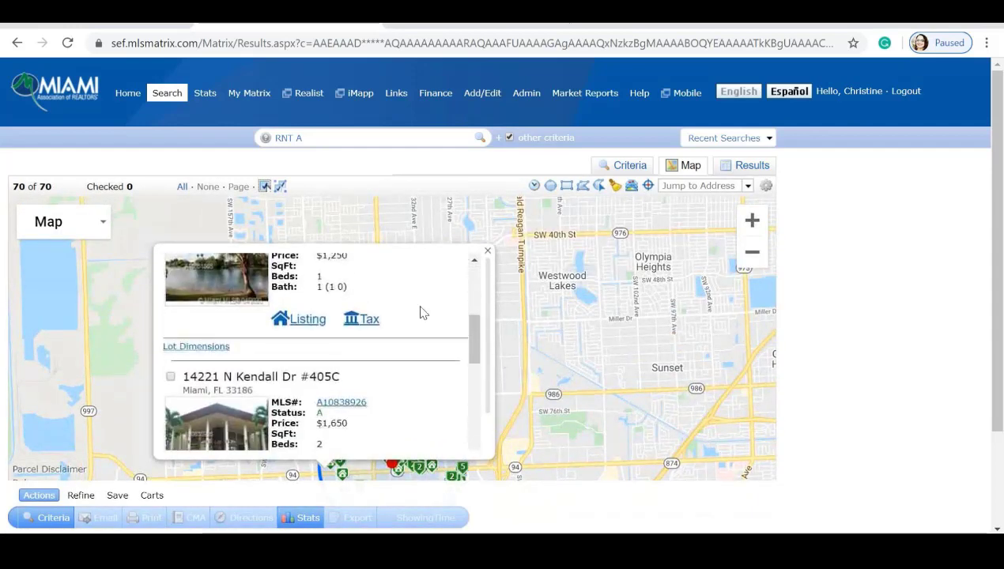
{"action": "scroll", "coordinate": [421, 313], "scroll_direction": "down", "scroll_amount": 6}
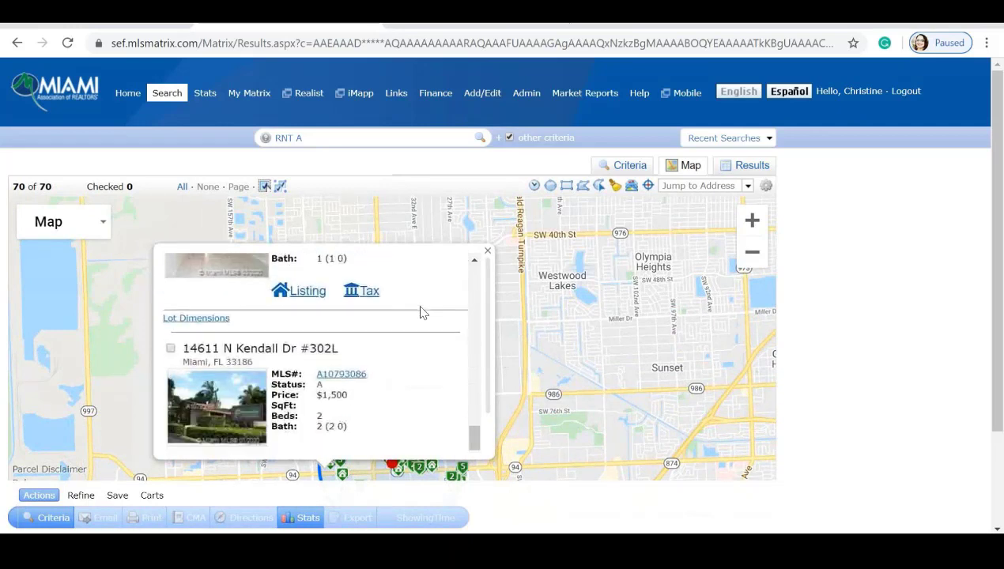
{"action": "scroll", "coordinate": [419, 332], "scroll_direction": "down", "scroll_amount": 2}
{"action": "scroll", "coordinate": [419, 344], "scroll_direction": "up", "scroll_amount": 10}
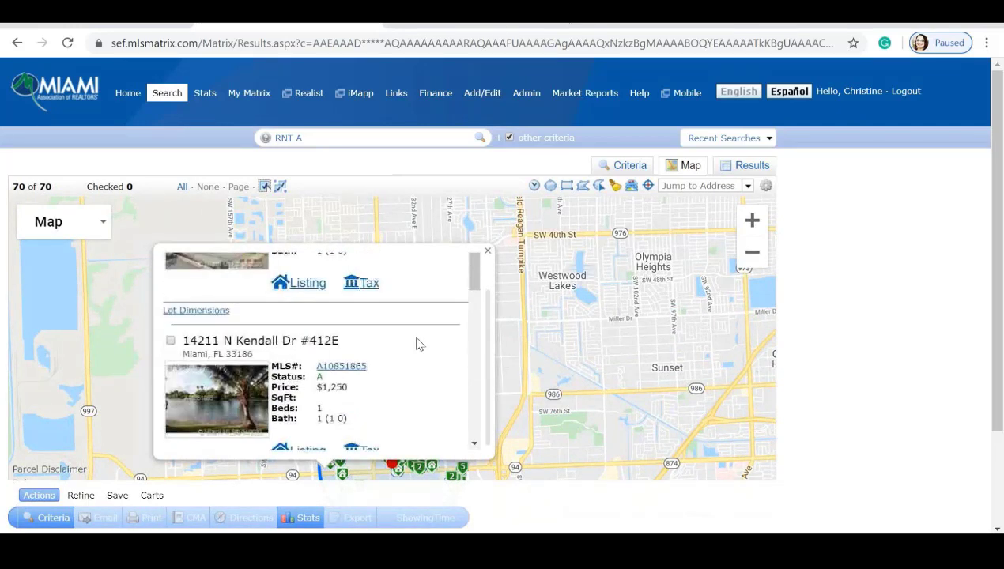
{"action": "scroll", "coordinate": [242, 365], "scroll_direction": "up", "scroll_amount": 1}
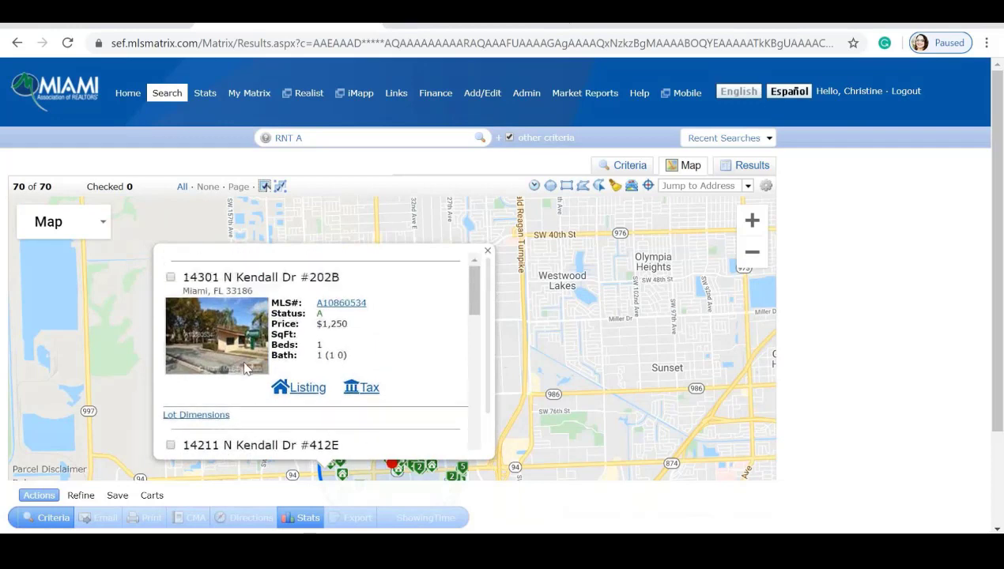
{"action": "left_click", "coordinate": [171, 277]}
{"action": "scroll", "coordinate": [386, 362], "scroll_direction": "down", "scroll_amount": 5}
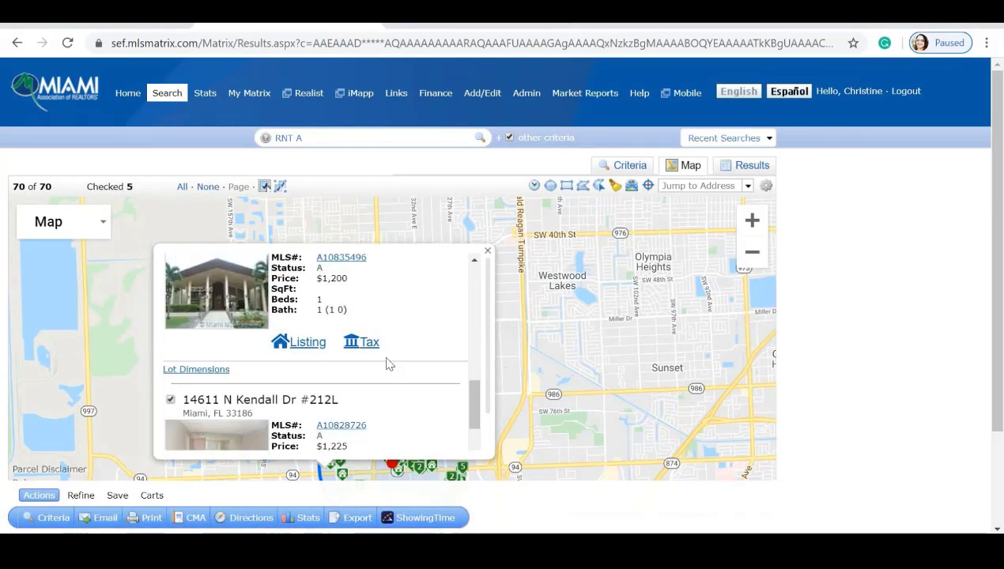
{"action": "scroll", "coordinate": [387, 363], "scroll_direction": "down", "scroll_amount": 1}
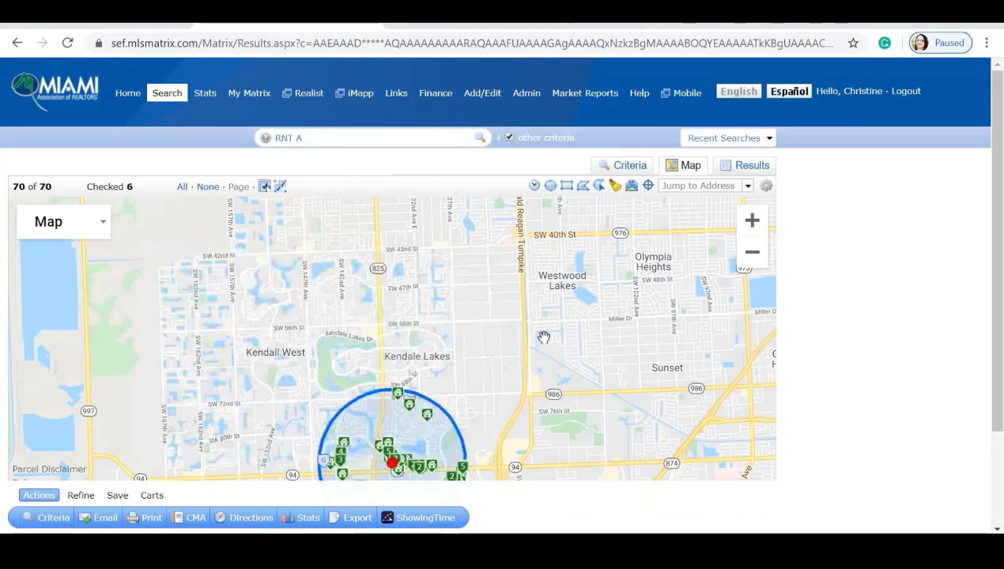
Draw a rectangle search area around Sunset east of the circle, raising matches to 153.
{"action": "left_click", "coordinate": [487, 250]}
{"action": "left_click_drag", "start_coordinate": [494, 361], "coordinate": [510, 240]}
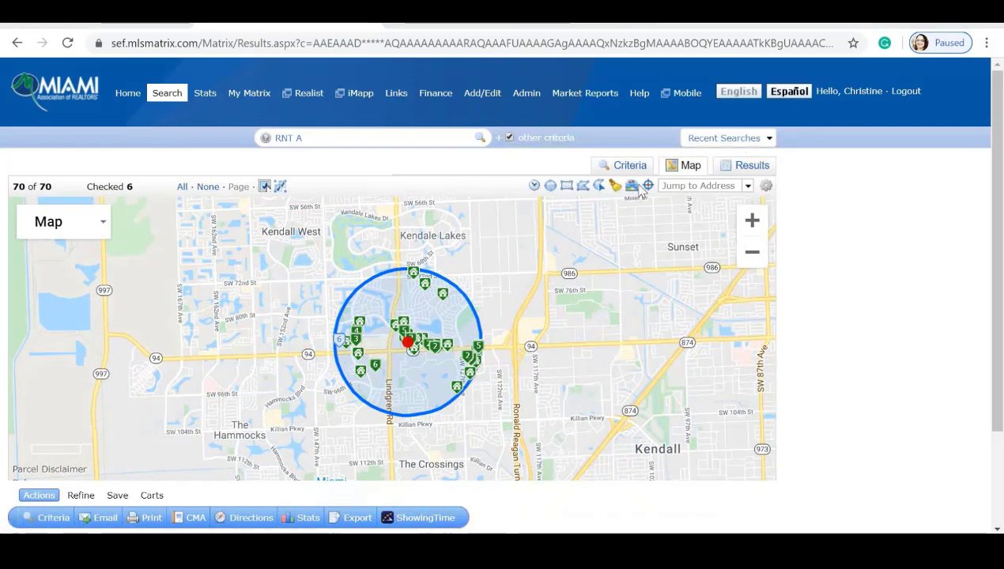
{"action": "left_click", "coordinate": [566, 185]}
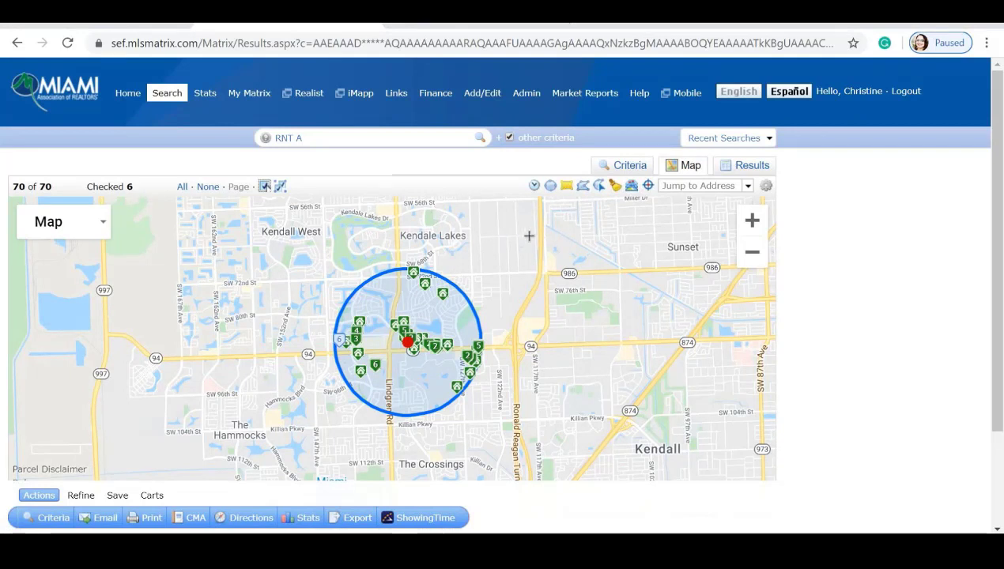
{"action": "mouse_move", "coordinate": [529, 235]}
{"action": "left_mouse_down"}
{"action": "mouse_move", "coordinate": [531, 270]}
{"action": "mouse_move", "coordinate": [606, 387]}
{"action": "mouse_move", "coordinate": [719, 392]}
{"action": "left_mouse_up"}
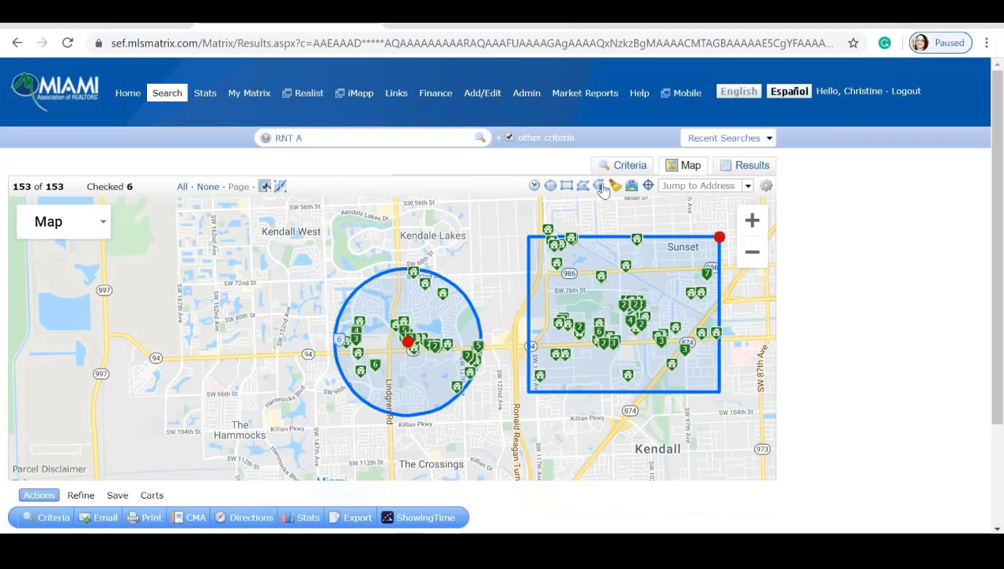
{"action": "left_click", "coordinate": [636, 254]}
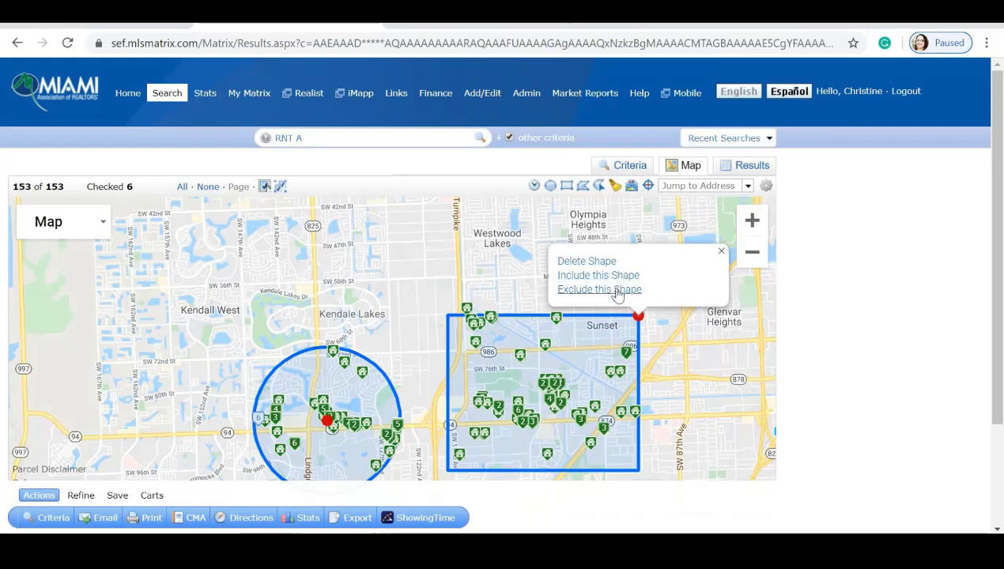
Extend the rectangle west over the circle and exclude the circle's area, leaving 149 matches.
{"action": "left_click_drag", "start_coordinate": [447, 360], "coordinate": [178, 350]}
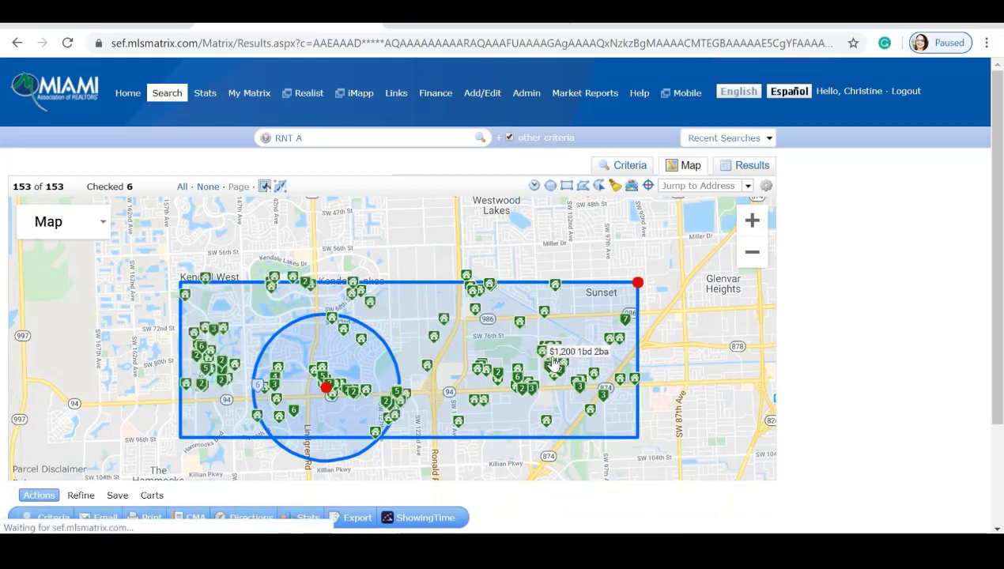
{"action": "left_click", "coordinate": [300, 370]}
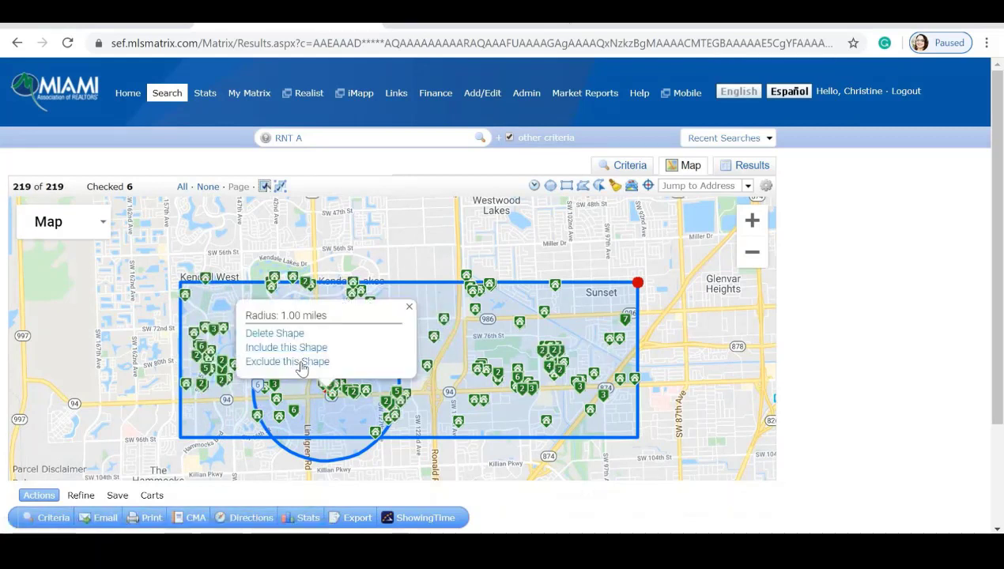
{"action": "left_click", "coordinate": [301, 363]}
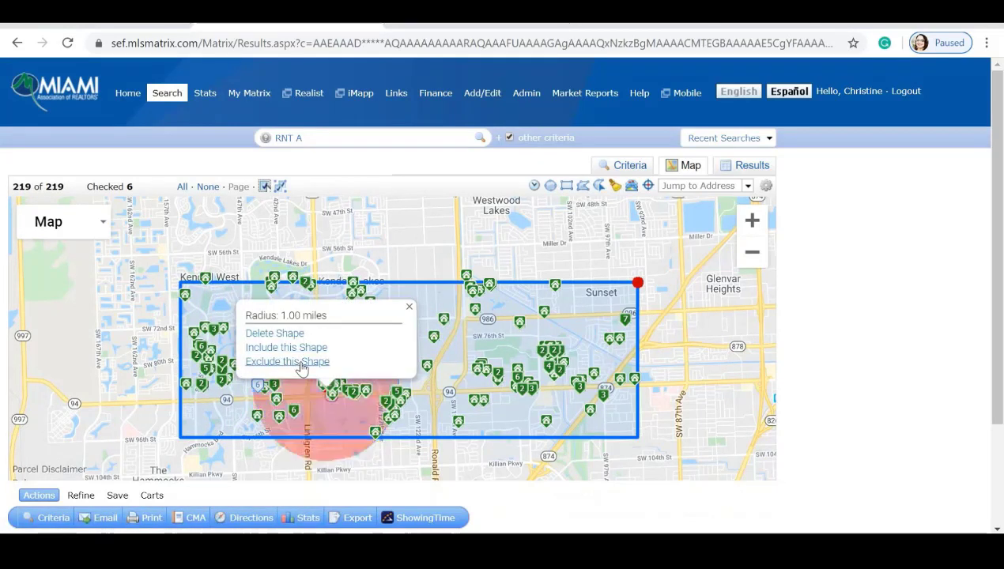
{"action": "left_click", "coordinate": [408, 308]}
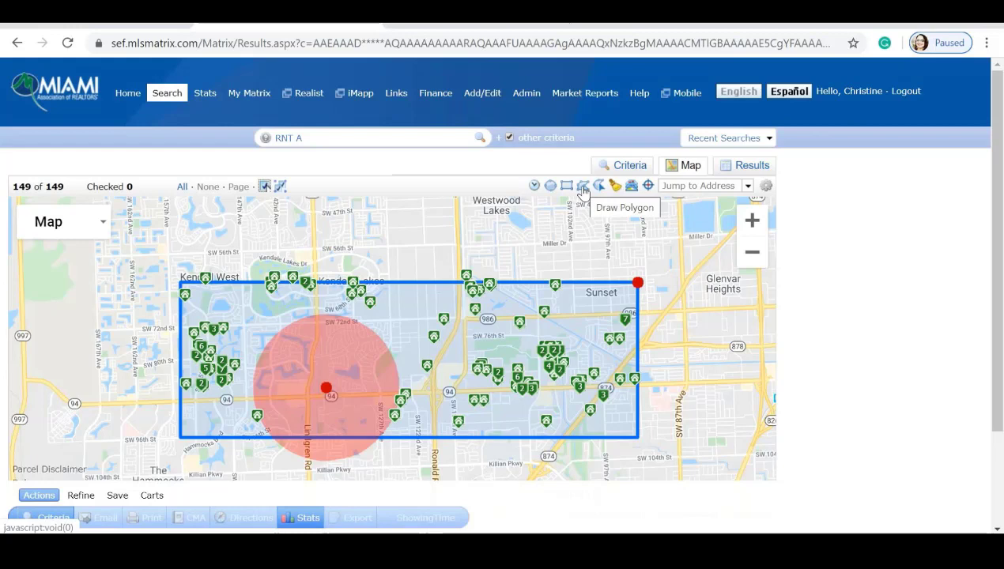
Draw a polygon from University Park to Miller Dr around Westwood Lakes and Olympia Heights, raising matches to 173.
{"action": "left_click_drag", "start_coordinate": [574, 207], "coordinate": [564, 245]}
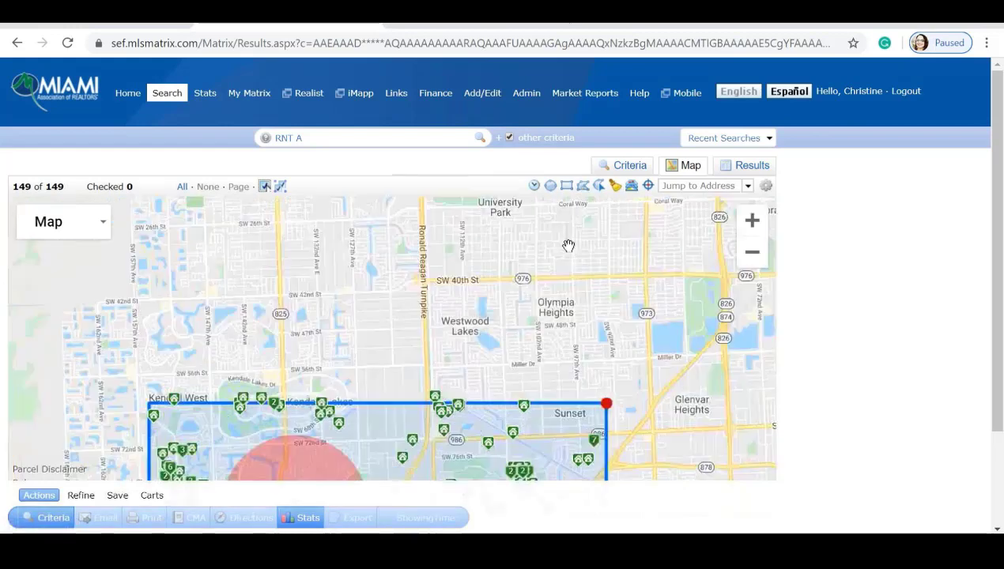
{"action": "left_click", "coordinate": [582, 188]}
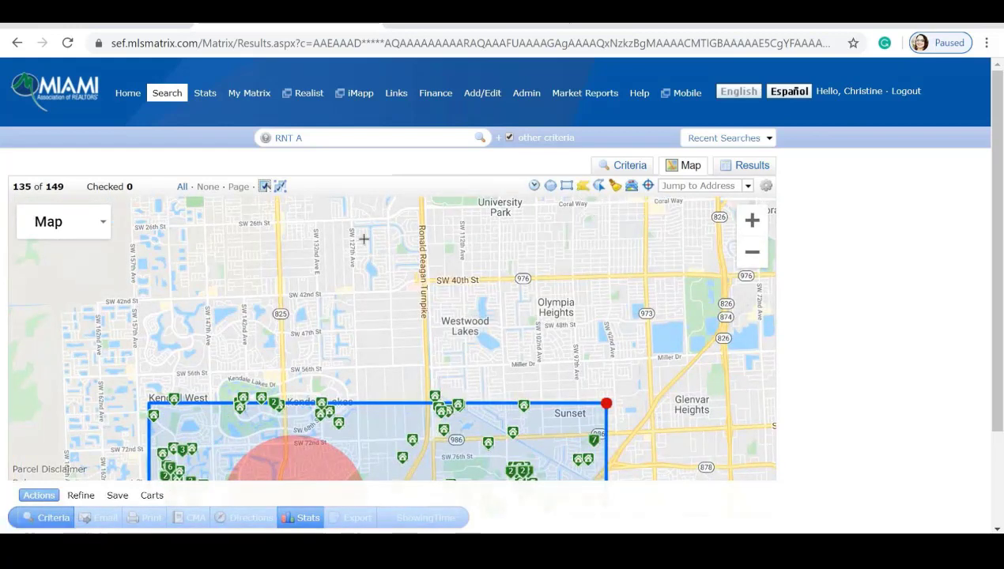
{"action": "left_click_drag", "start_coordinate": [364, 239], "coordinate": [365, 311]}
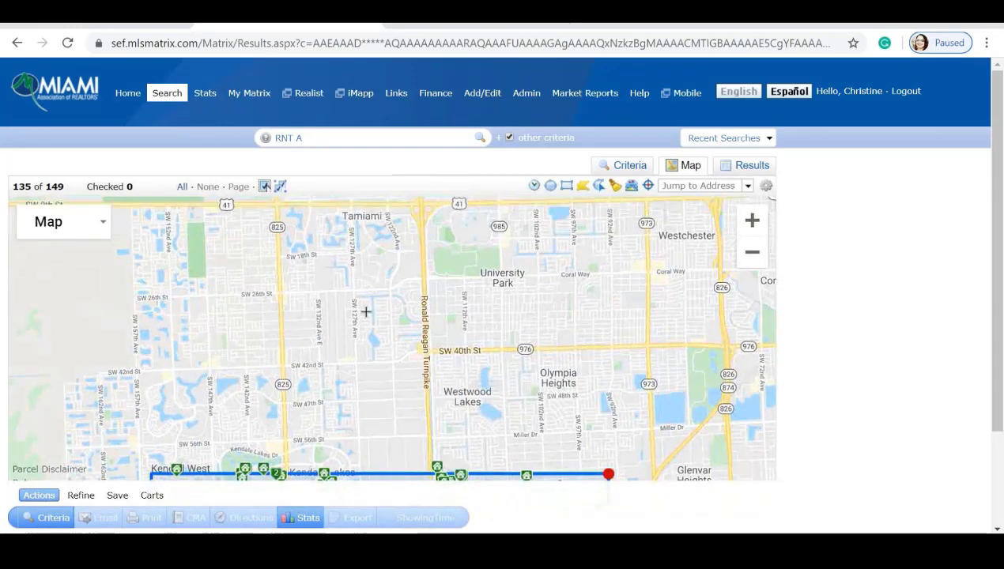
{"action": "left_click", "coordinate": [562, 311]}
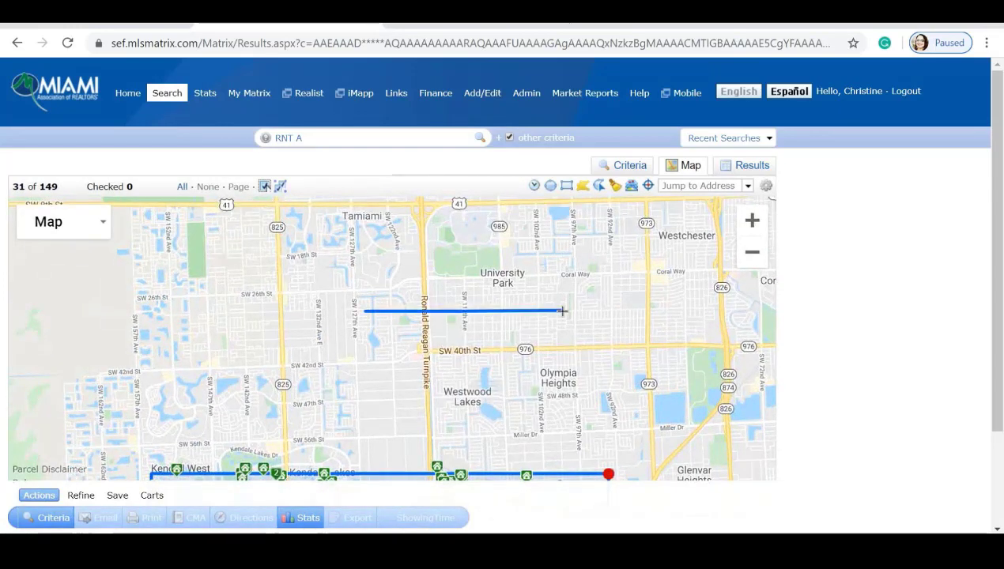
{"action": "left_click", "coordinate": [641, 383]}
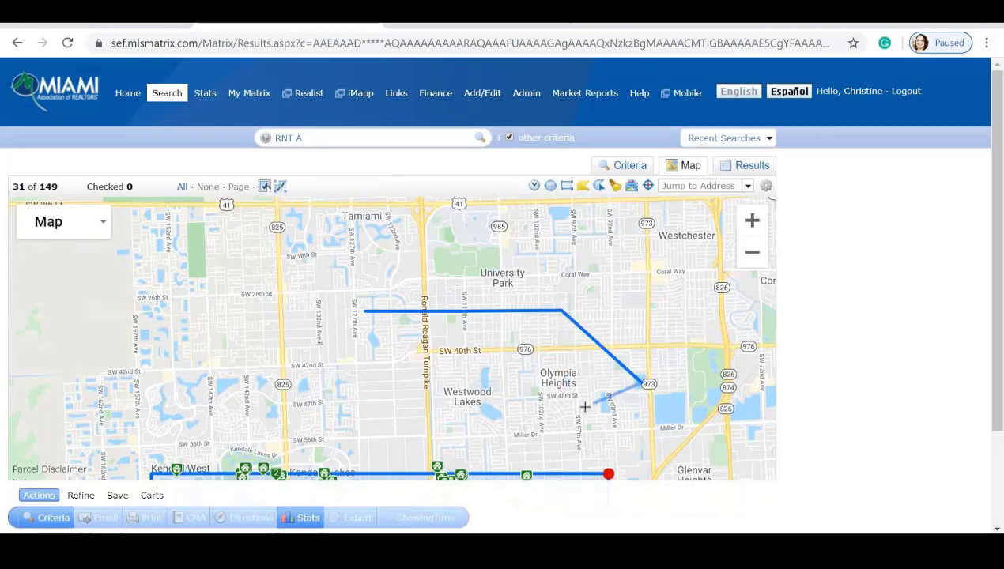
{"action": "left_click", "coordinate": [548, 425]}
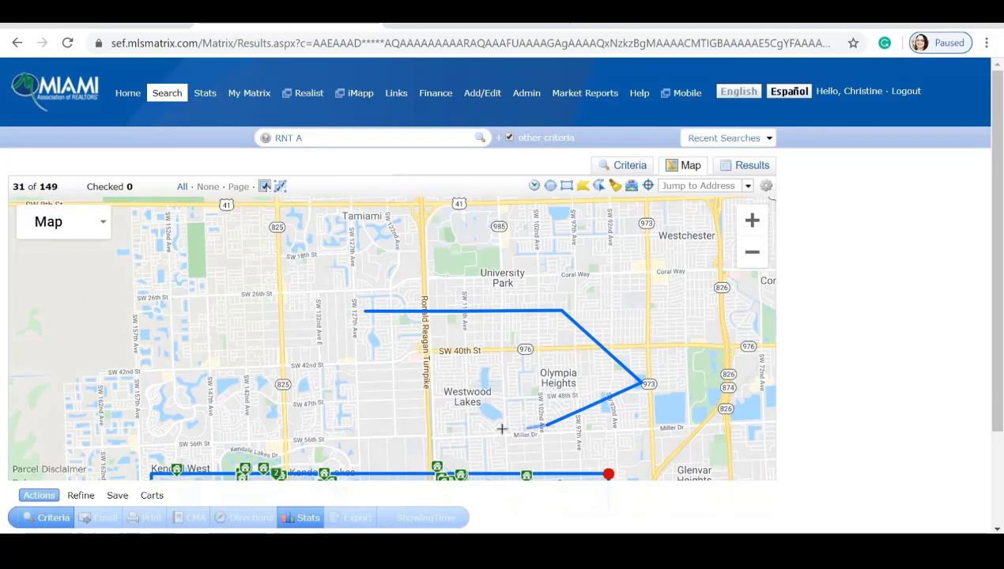
{"action": "left_click", "coordinate": [379, 424]}
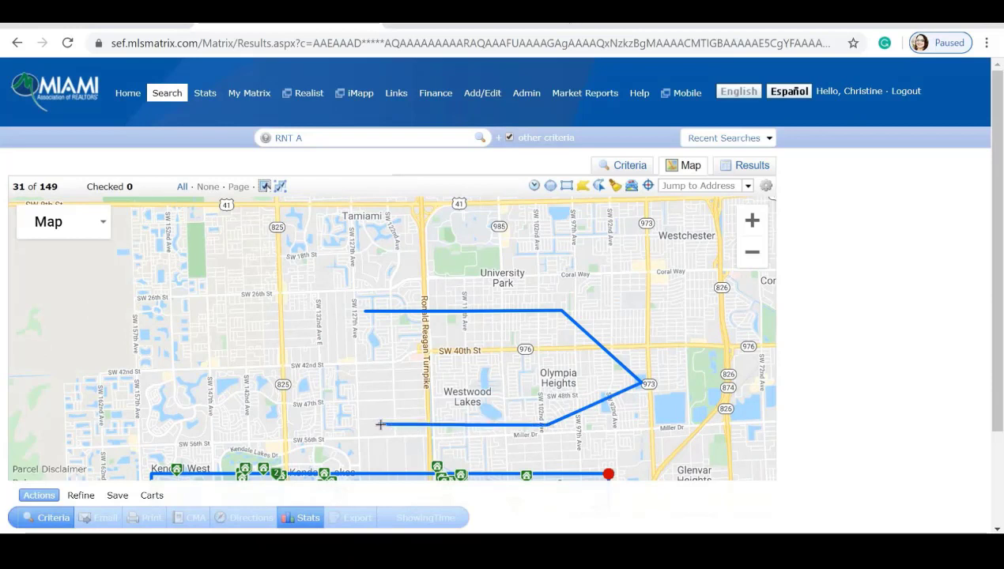
{"action": "left_click", "coordinate": [205, 382]}
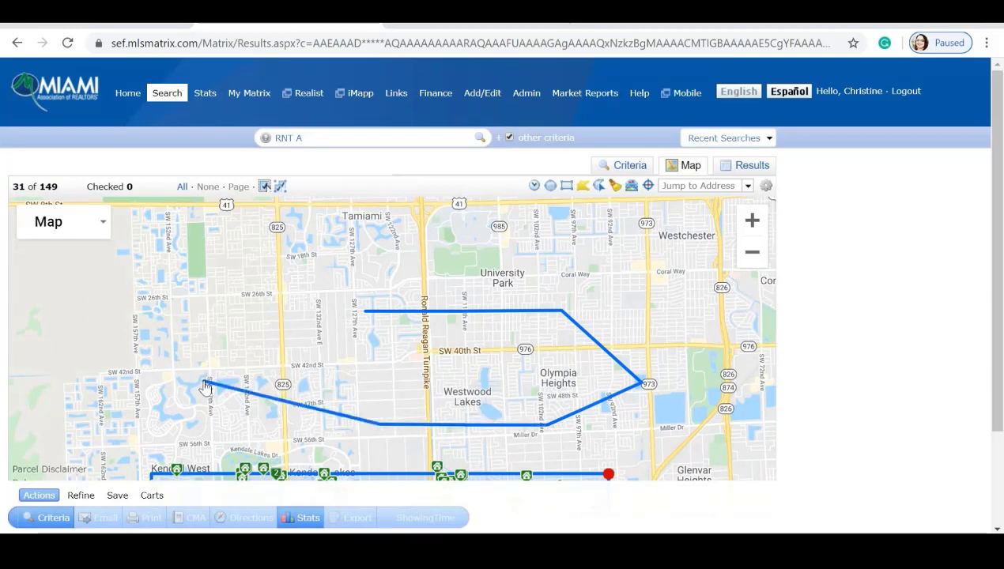
{"action": "left_click", "coordinate": [362, 312]}
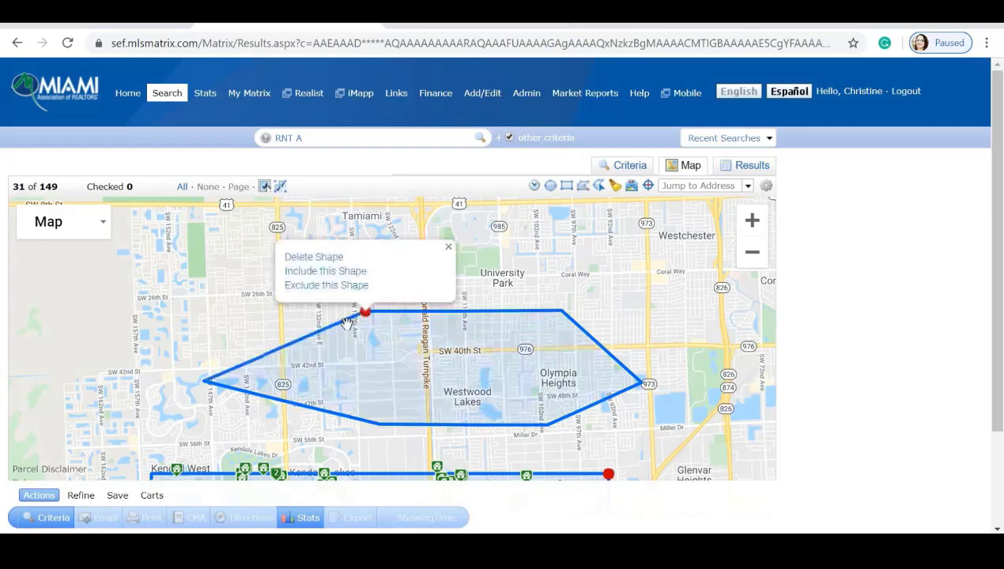
{"action": "left_click_drag", "start_coordinate": [240, 400], "coordinate": [207, 234]}
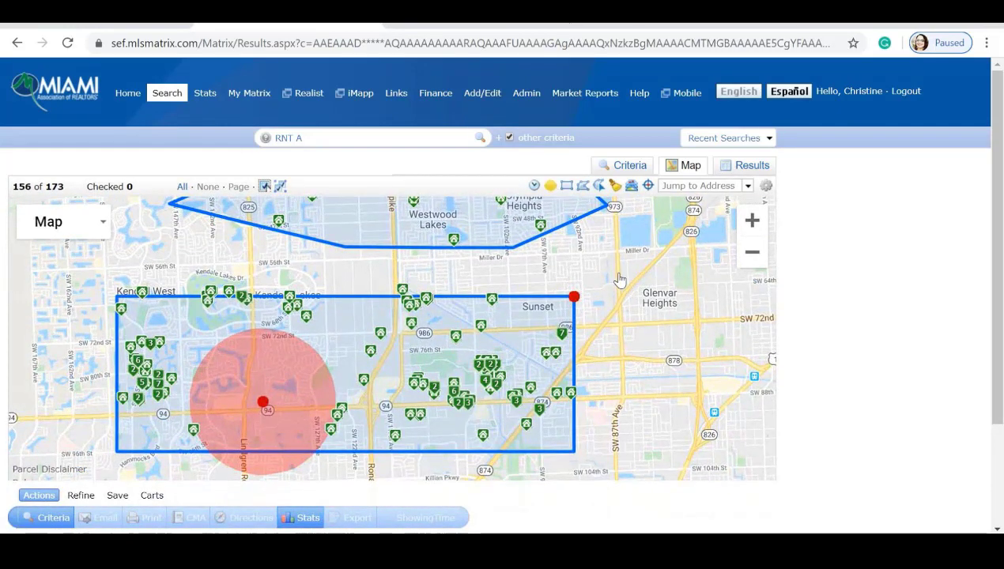
{"action": "left_click_drag", "start_coordinate": [619, 276], "coordinate": [625, 368]}
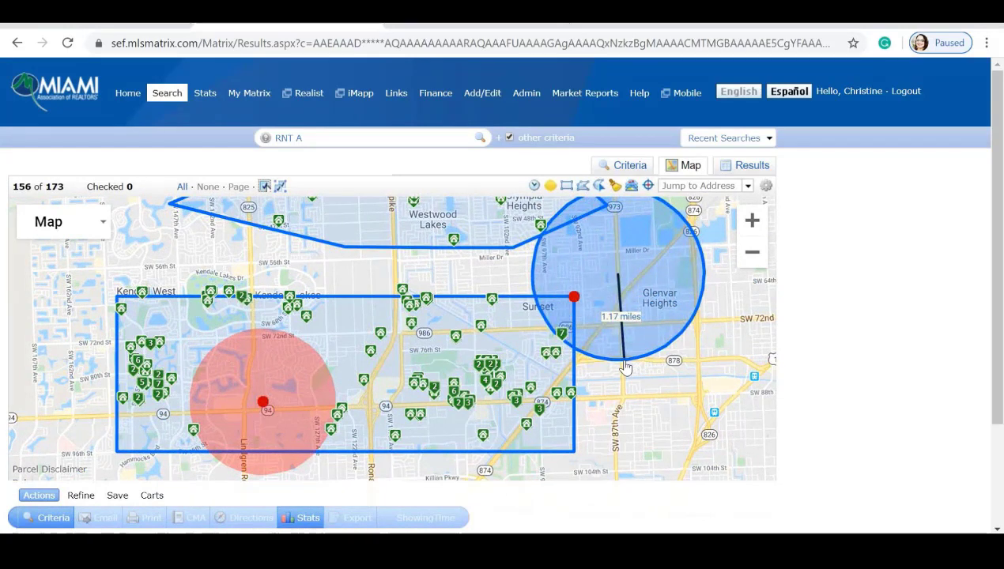
{"action": "left_click_drag", "start_coordinate": [625, 367], "coordinate": [624, 367]}
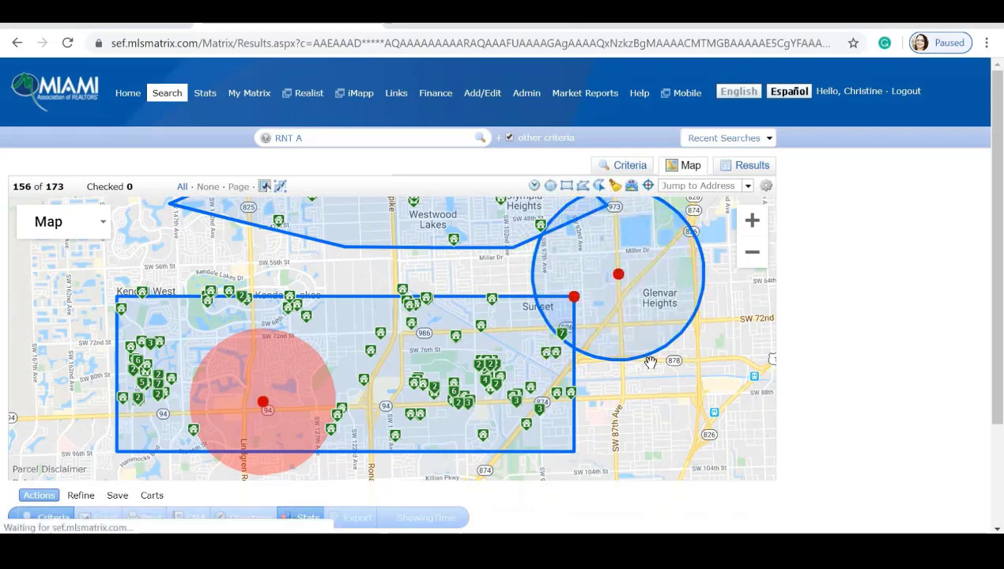
{"action": "left_click", "coordinate": [570, 254]}
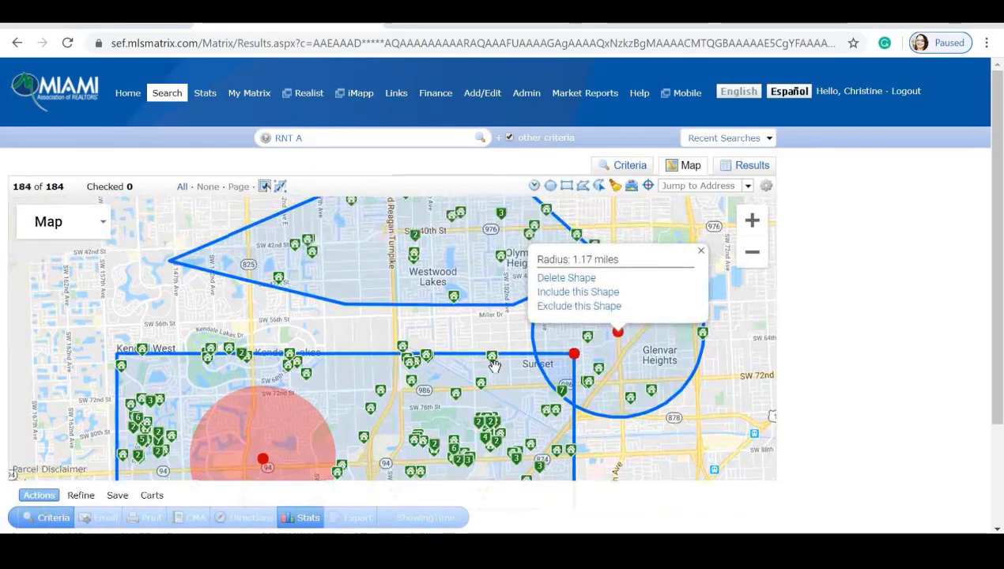
{"action": "left_click", "coordinate": [566, 278]}
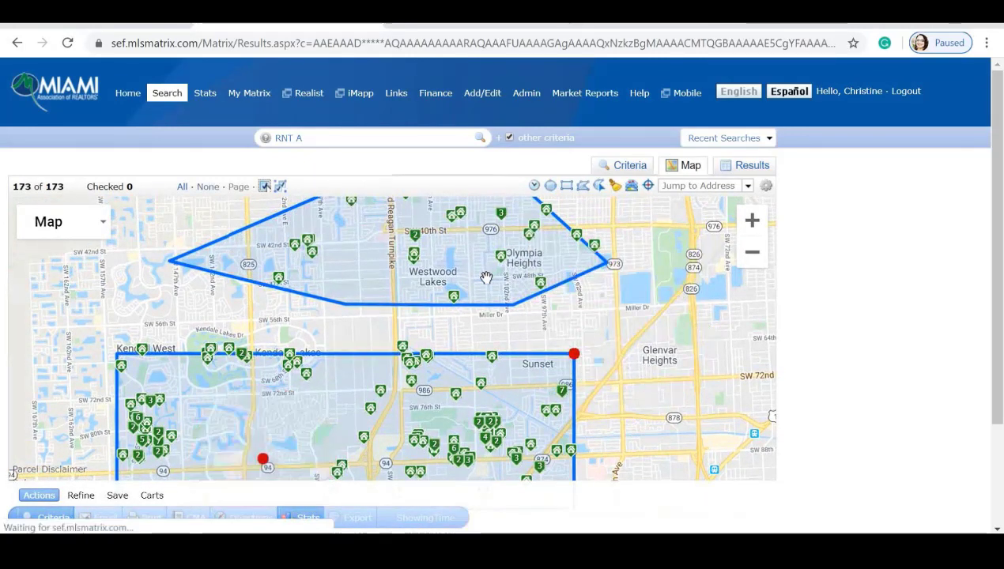
{"action": "scroll", "coordinate": [445, 258], "scroll_direction": "up", "scroll_amount": 1}
{"action": "scroll", "coordinate": [447, 257], "scroll_direction": "down", "scroll_amount": 2}
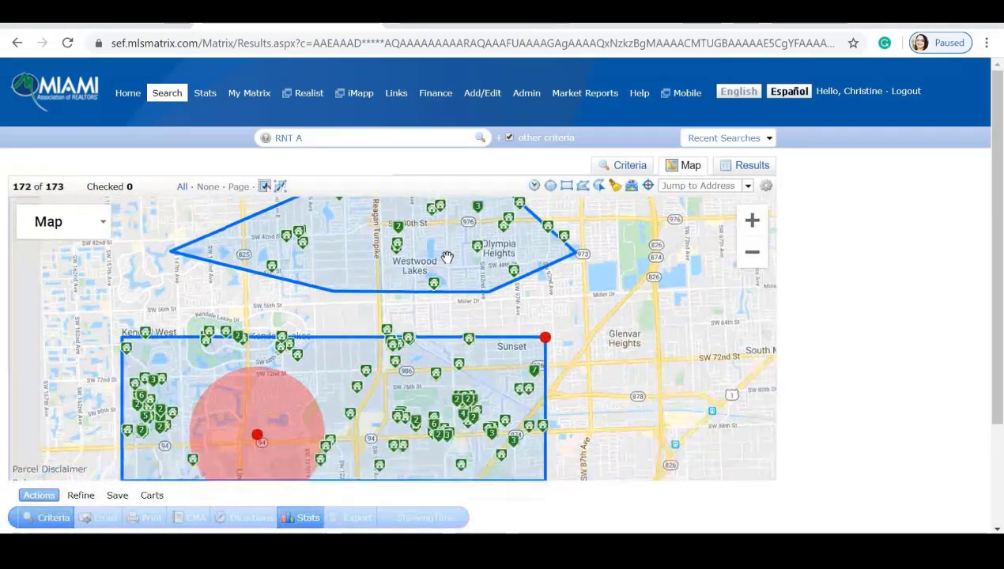
Delete the Westwood Lakes polygon and the rectangle search area from the map.
{"action": "left_click", "coordinate": [382, 212]}
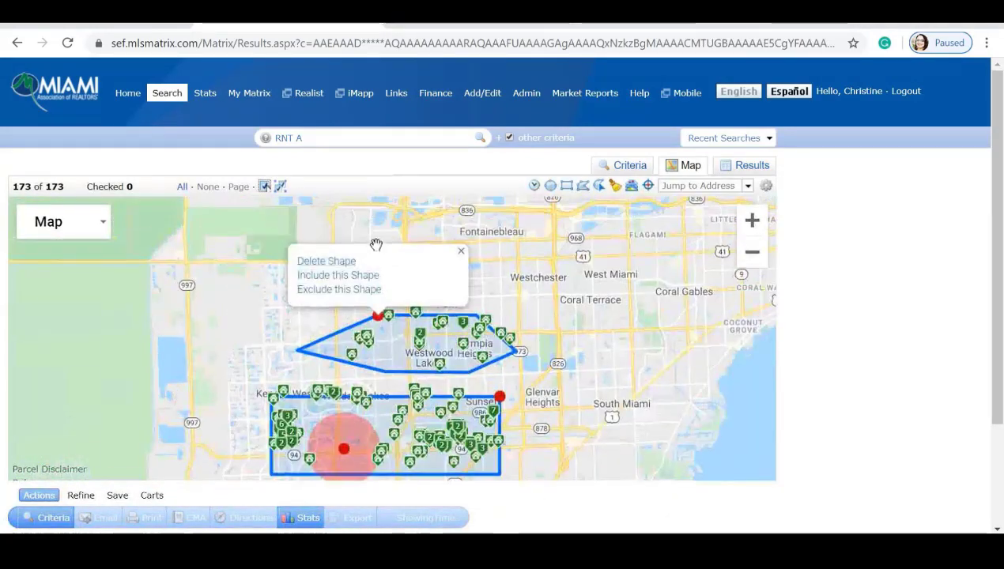
{"action": "left_click", "coordinate": [325, 263]}
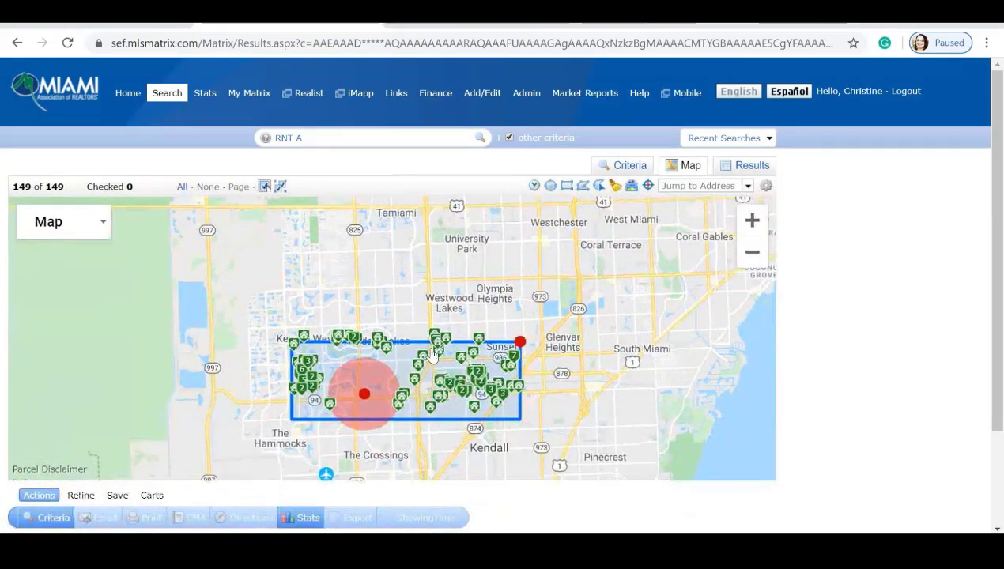
{"action": "left_click", "coordinate": [518, 340]}
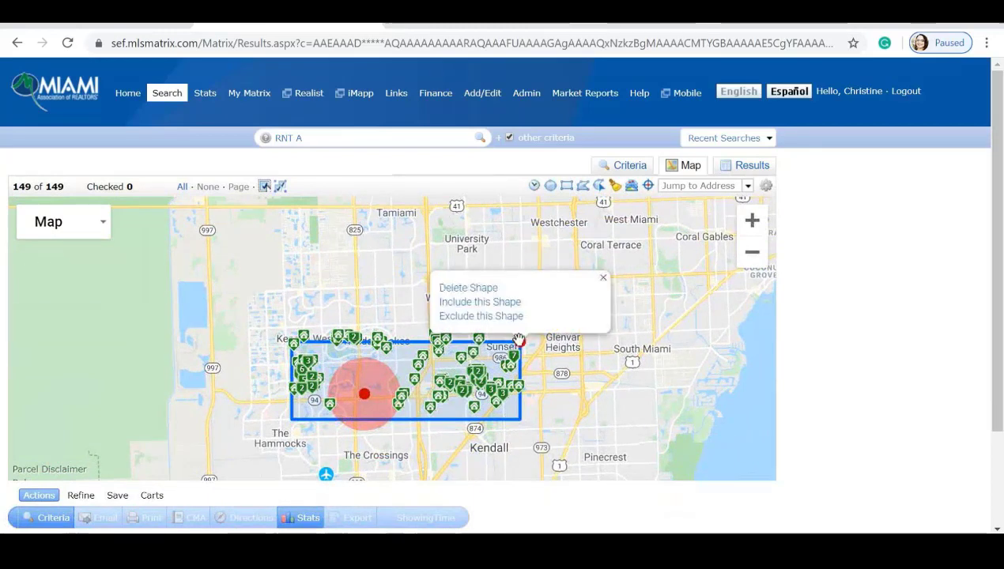
{"action": "left_click", "coordinate": [457, 288]}
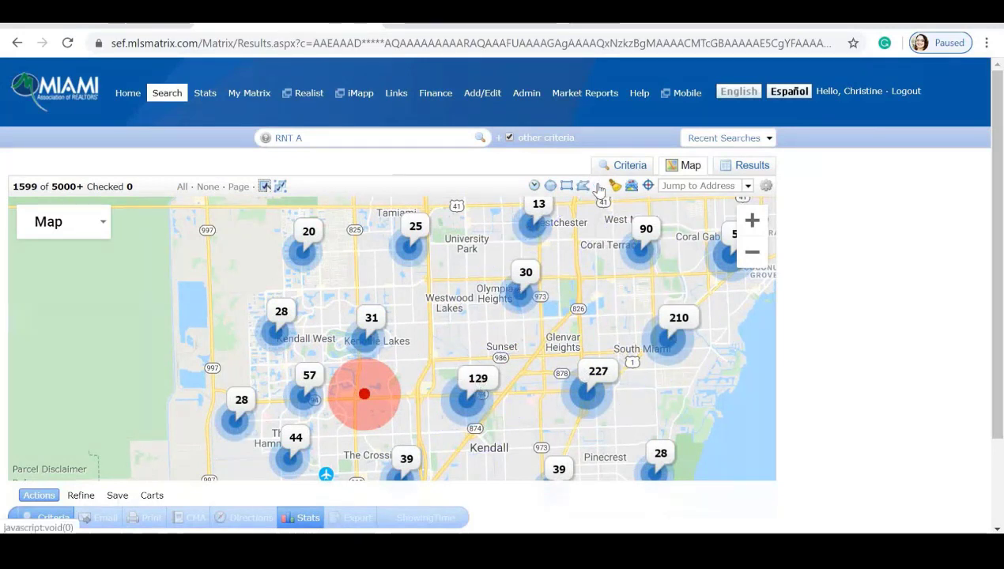
Draw a freehand search area from Tamiami to Coral Gables and view its shape options.
{"action": "mouse_move", "coordinate": [576, 224]}
{"action": "left_mouse_down"}
{"action": "mouse_move", "coordinate": [577, 280]}
{"action": "mouse_move", "coordinate": [480, 276]}
{"action": "mouse_move", "coordinate": [616, 256]}
{"action": "mouse_move", "coordinate": [580, 272]}
{"action": "left_mouse_up"}
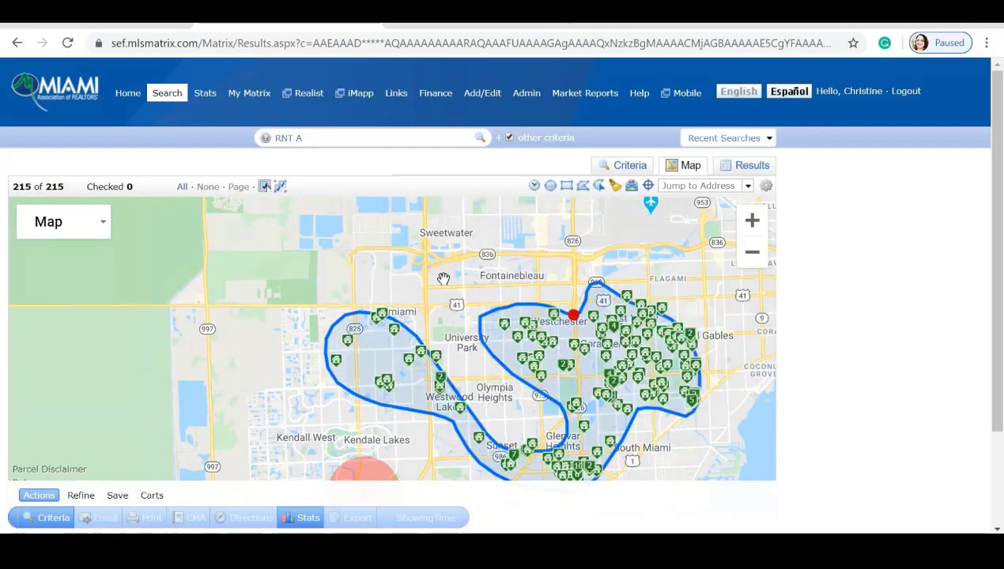
{"action": "left_click_drag", "start_coordinate": [443, 276], "coordinate": [437, 215]}
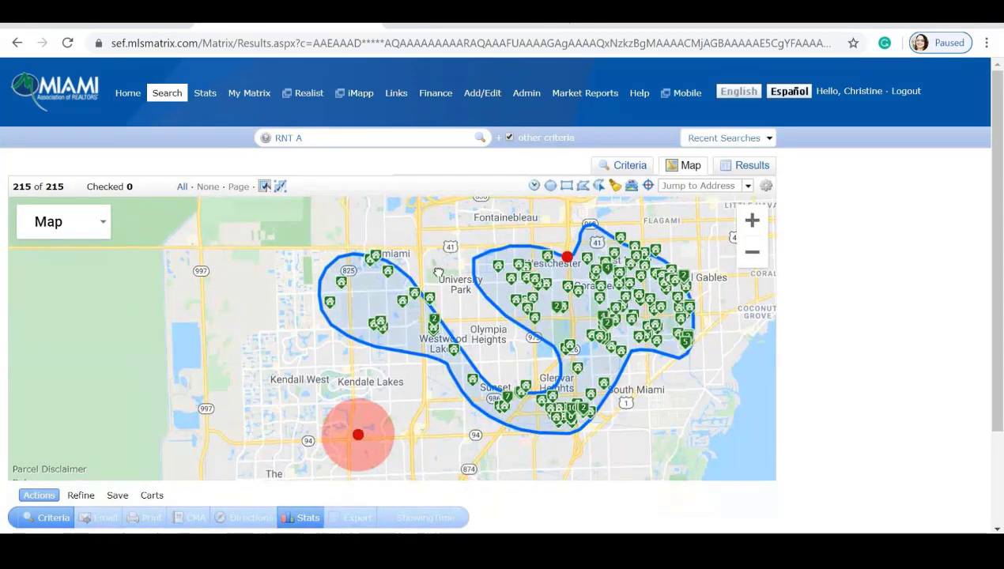
{"action": "left_click_drag", "start_coordinate": [427, 289], "coordinate": [418, 236]}
{"action": "left_click_drag", "start_coordinate": [501, 310], "coordinate": [513, 364]}
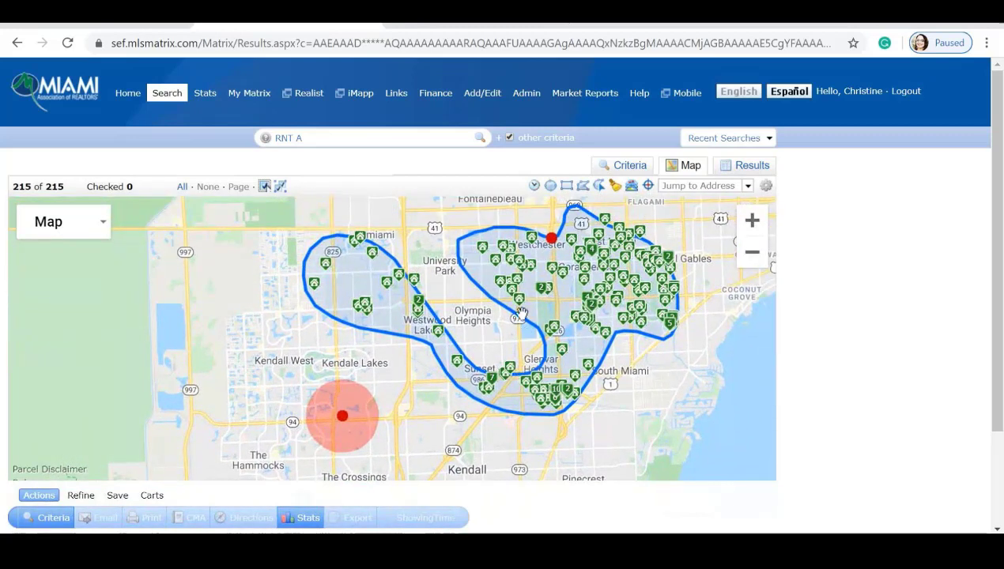
{"action": "left_click", "coordinate": [550, 238]}
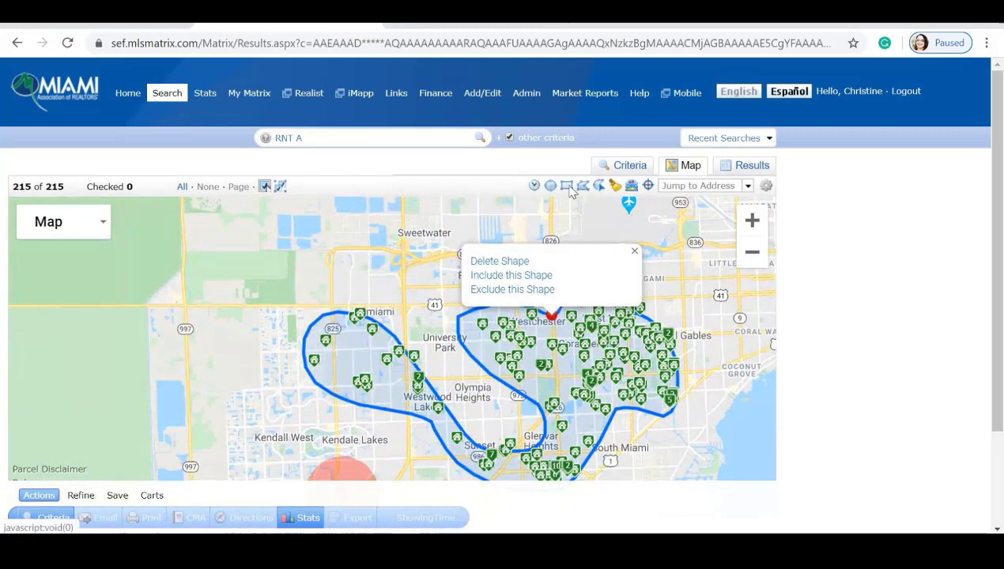
Clear all drawn shapes from the map and bring up the boundary overlay options.
{"action": "left_click", "coordinate": [635, 250]}
{"action": "left_click", "coordinate": [615, 192]}
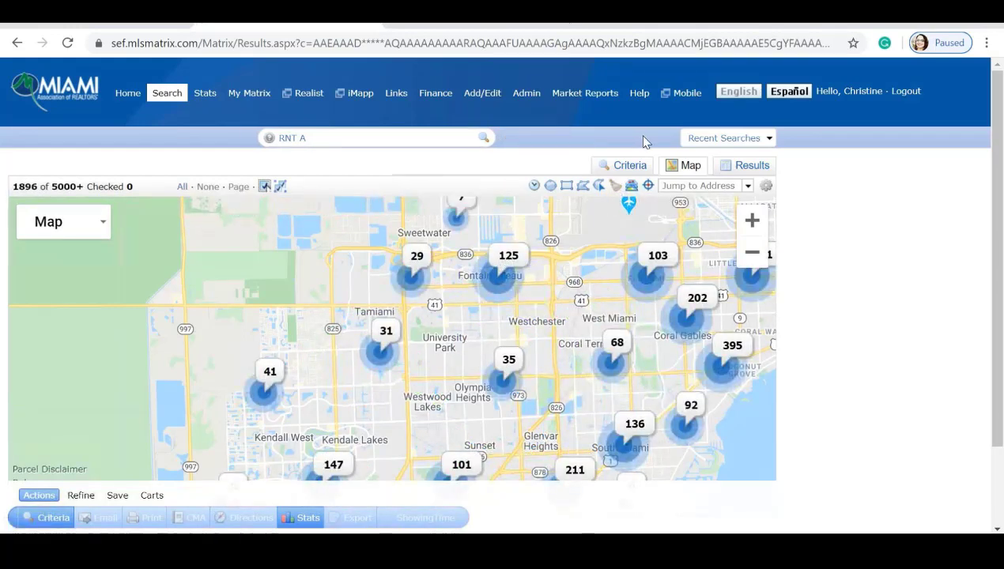
{"action": "left_click", "coordinate": [631, 188]}
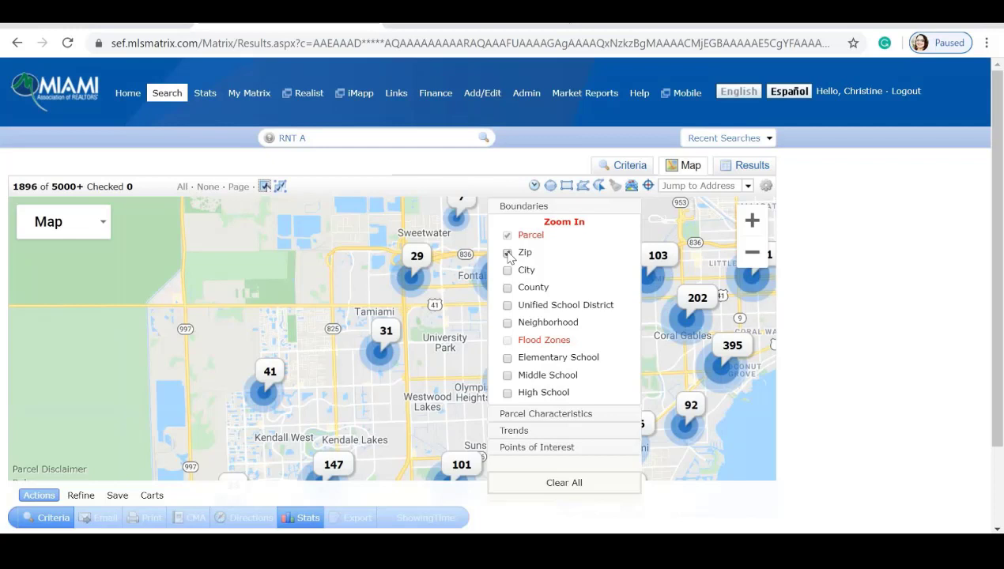
Pan north past Medley, Hialeah and Miami Shores, swapping zip code lines for city boundaries.
{"action": "left_click", "coordinate": [616, 208]}
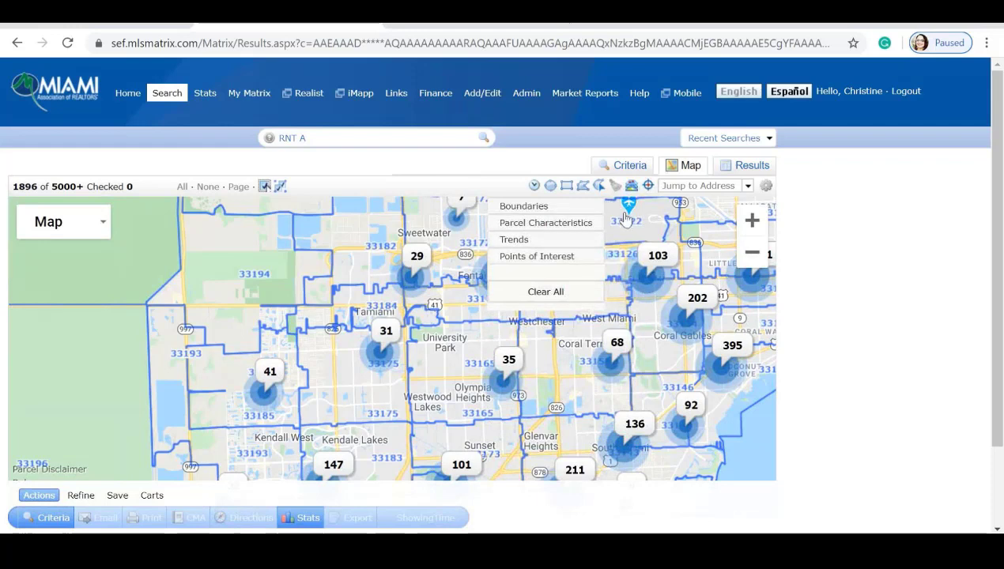
{"action": "left_click_drag", "start_coordinate": [128, 290], "coordinate": [84, 345]}
{"action": "left_click_drag", "start_coordinate": [233, 351], "coordinate": [111, 411]}
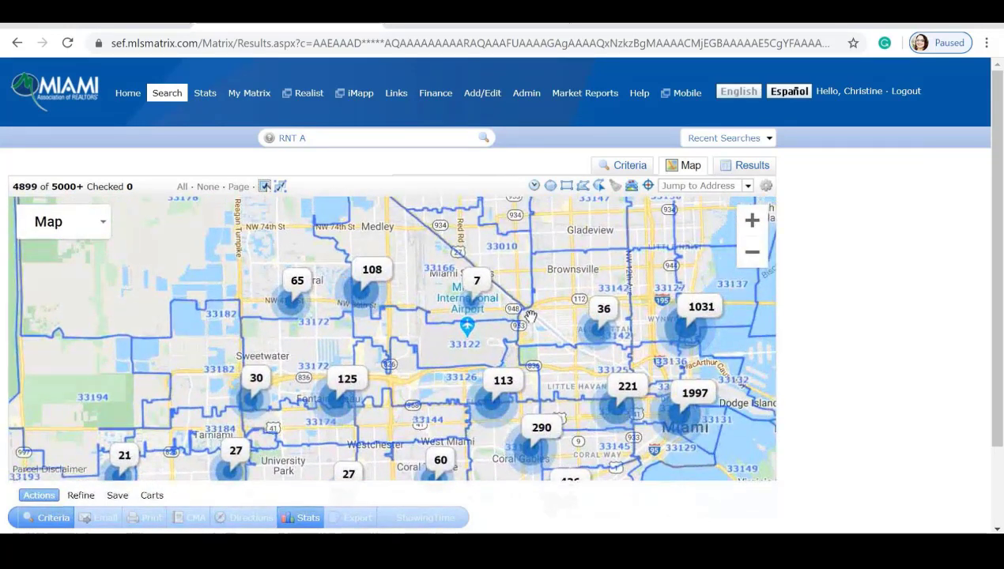
{"action": "left_click_drag", "start_coordinate": [527, 315], "coordinate": [533, 401]}
{"action": "mouse_move", "coordinate": [630, 186]}
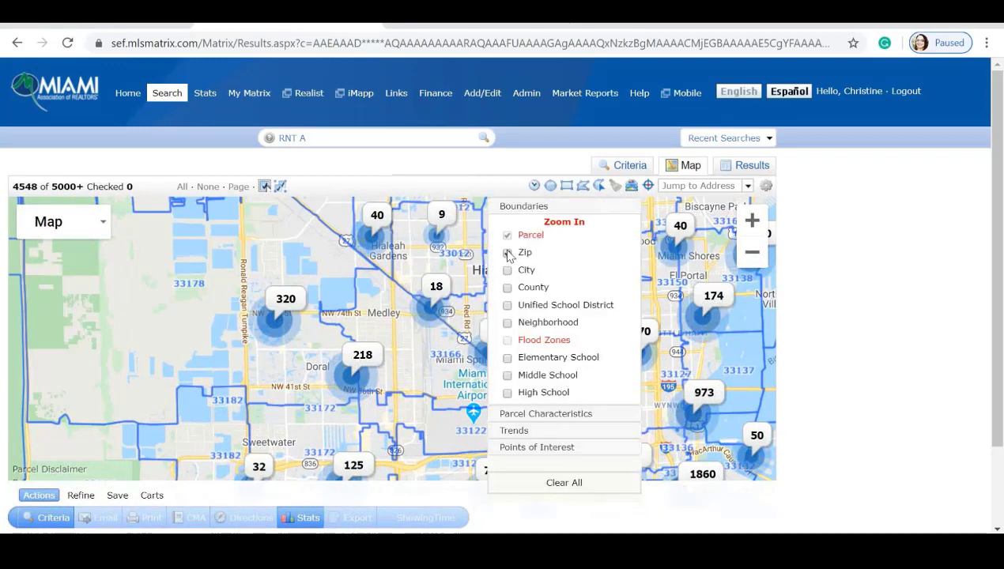
{"action": "left_click", "coordinate": [507, 252]}
{"action": "left_click", "coordinate": [506, 270]}
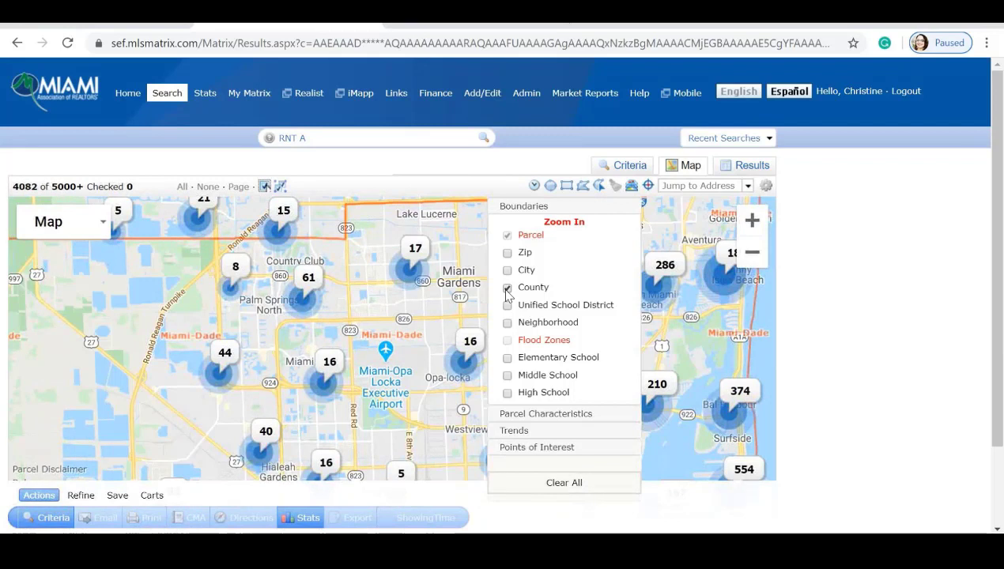
Turn off county lines, preview high, middle and elementary school boundaries, then zoom into Miami Gardens.
{"action": "left_click", "coordinate": [508, 287]}
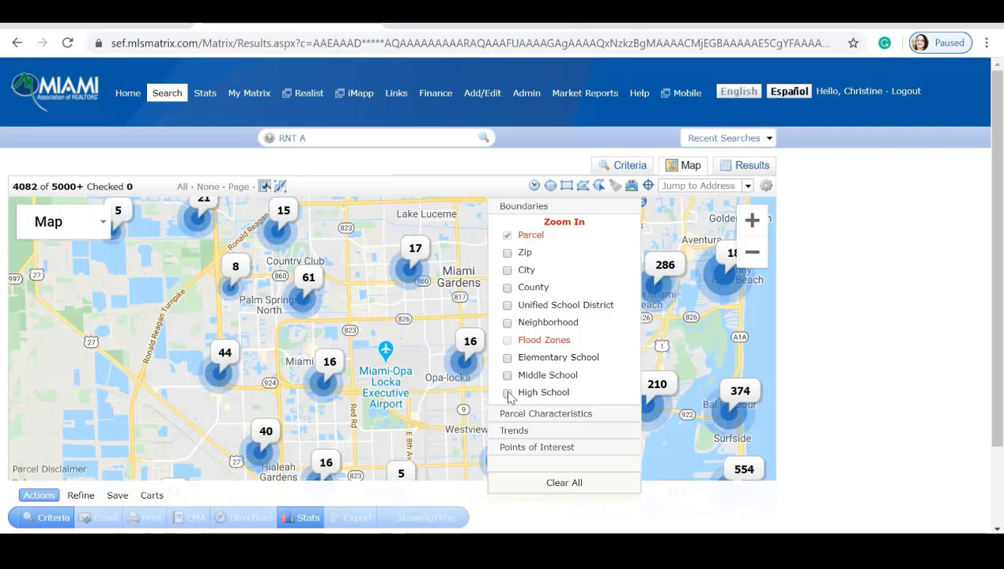
{"action": "left_click", "coordinate": [507, 393]}
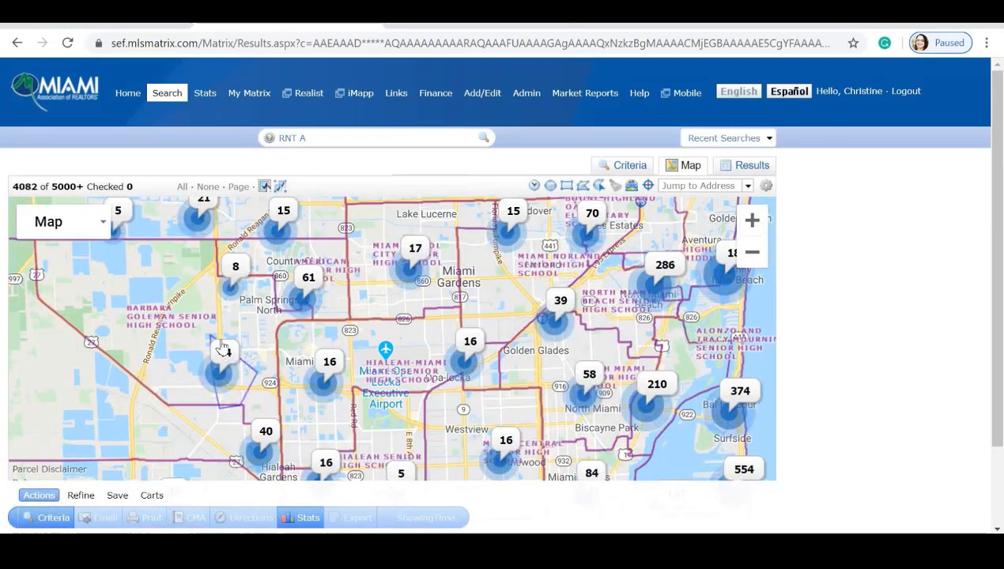
{"action": "mouse_move", "coordinate": [630, 186]}
{"action": "left_click", "coordinate": [507, 394]}
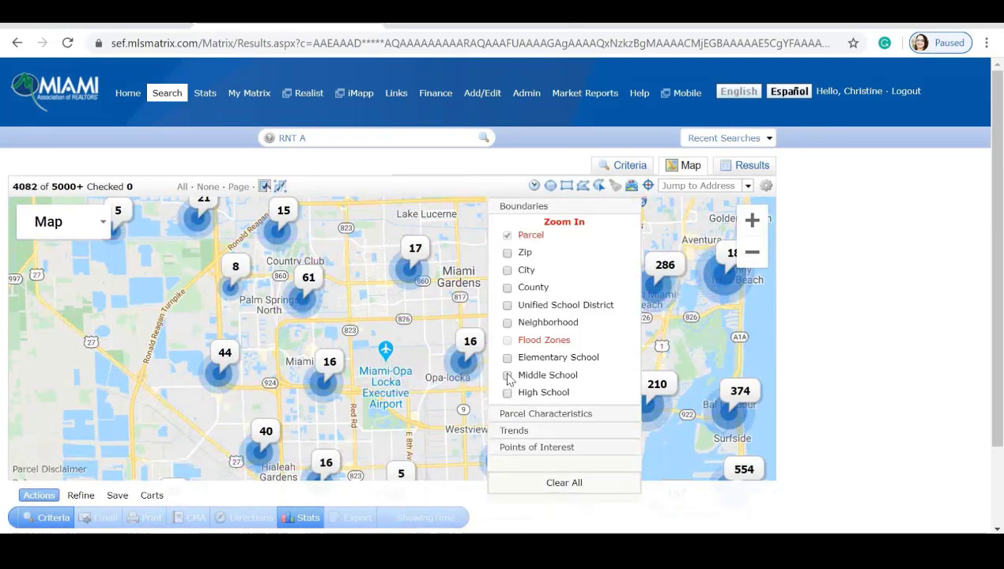
{"action": "left_click", "coordinate": [508, 375]}
{"action": "left_click", "coordinate": [507, 357]}
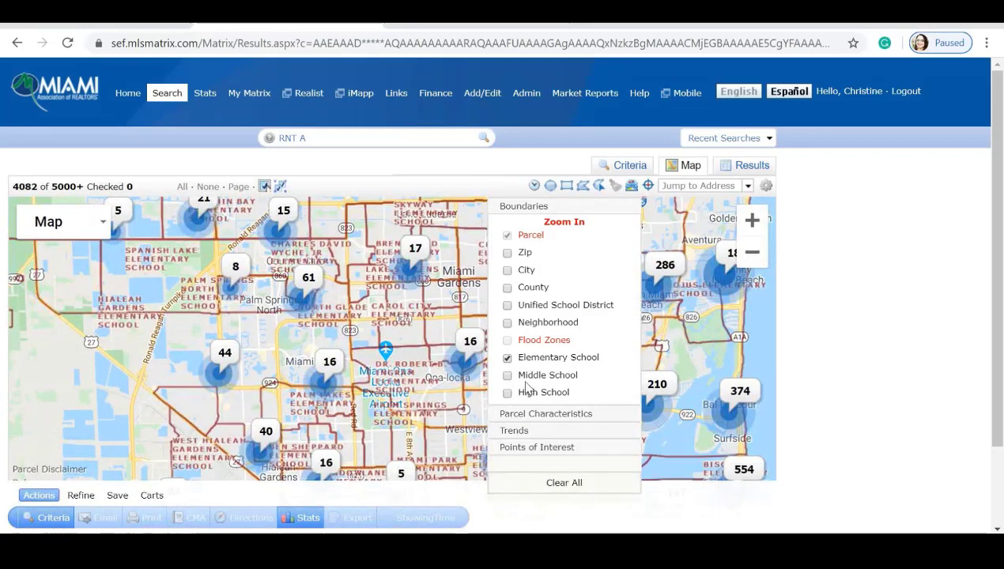
{"action": "left_click", "coordinate": [508, 358]}
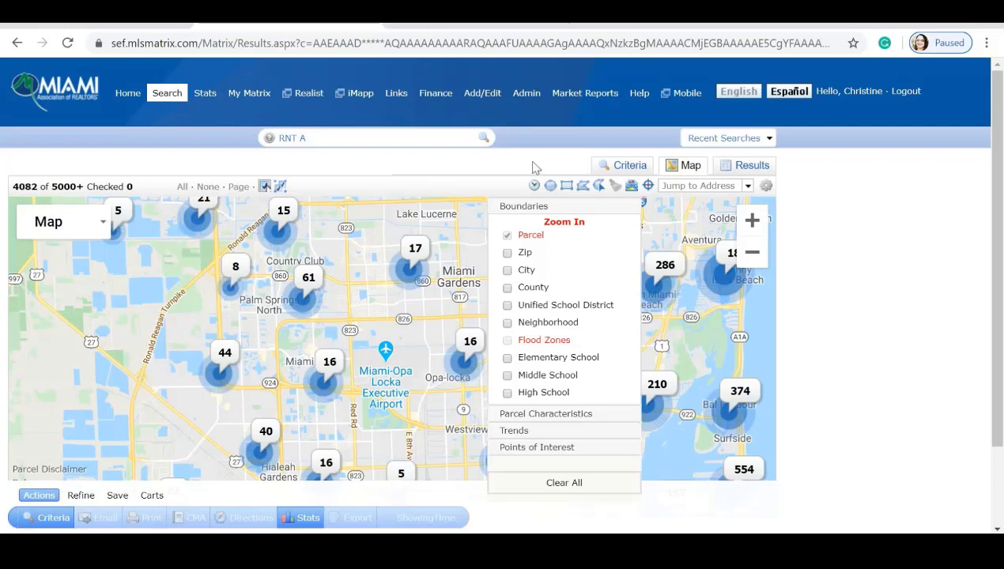
{"action": "scroll", "coordinate": [514, 291], "scroll_direction": "up", "scroll_amount": 4}
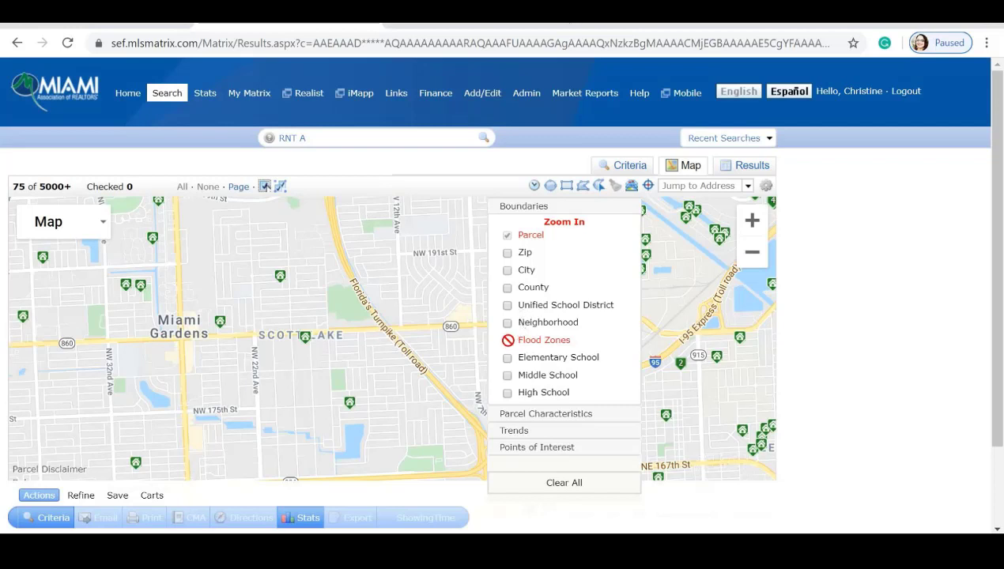
Overlay Flood Zones from the Boundaries layers, pan around the listings to inspect them, then hide it.
{"action": "left_click", "coordinate": [549, 207]}
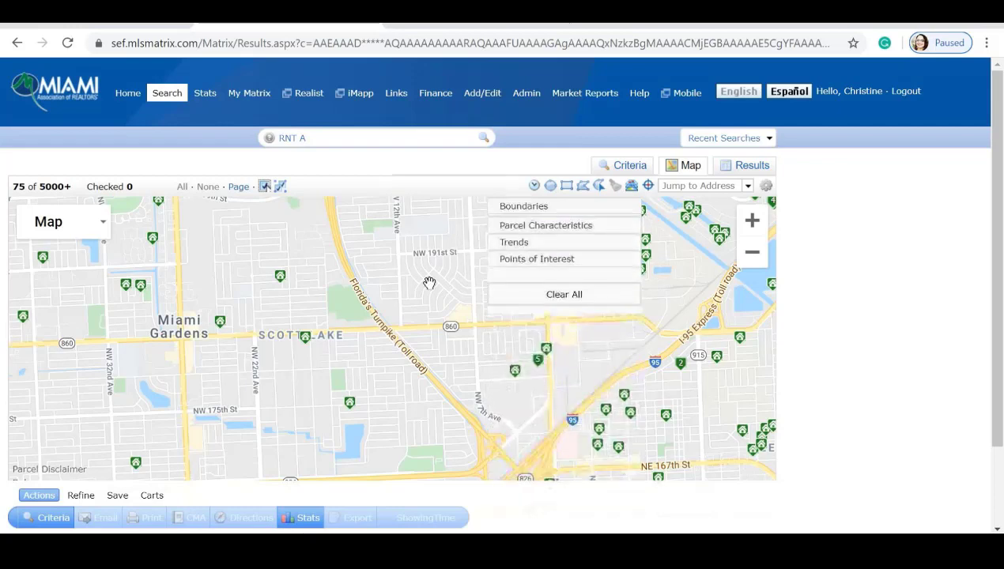
{"action": "scroll", "coordinate": [430, 283], "scroll_direction": "up", "scroll_amount": 3}
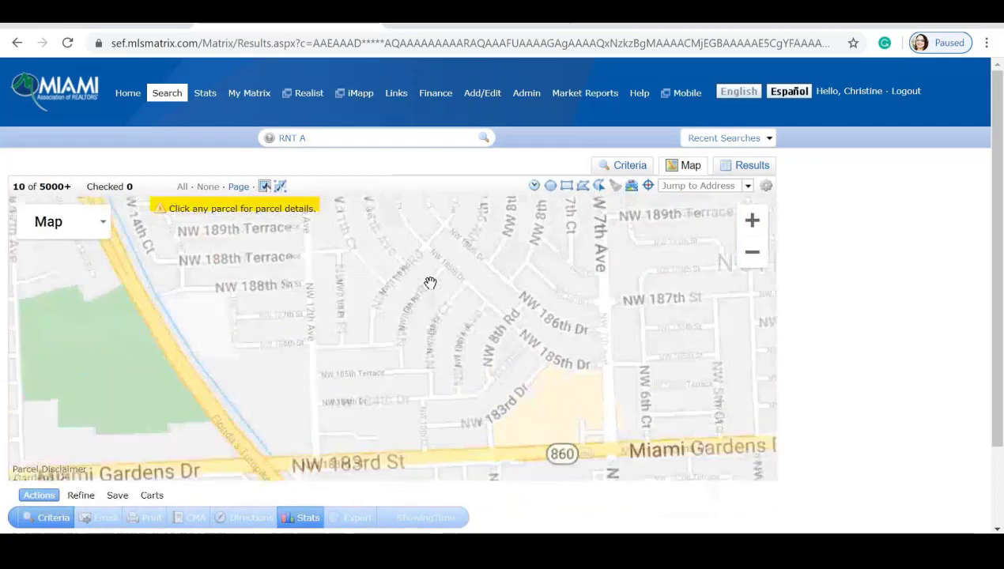
{"action": "left_click", "coordinate": [615, 186]}
{"action": "left_click", "coordinate": [544, 207]}
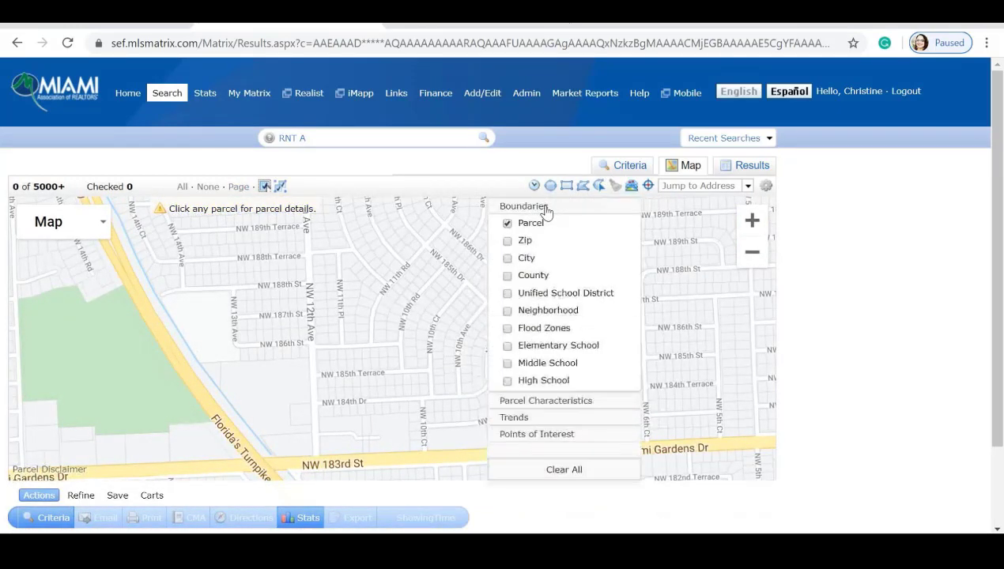
{"action": "left_click", "coordinate": [507, 328]}
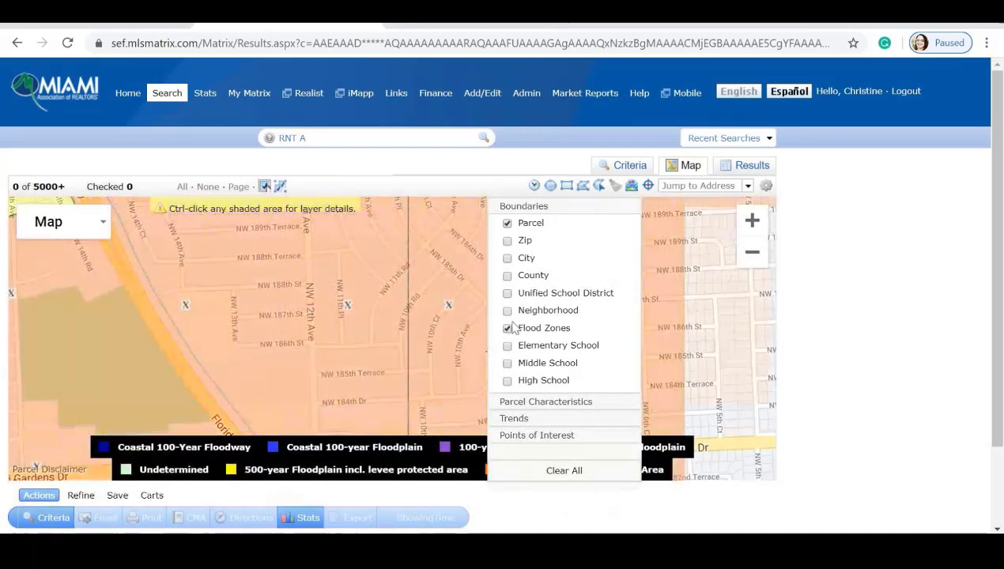
{"action": "left_click_drag", "start_coordinate": [578, 225], "coordinate": [652, 298]}
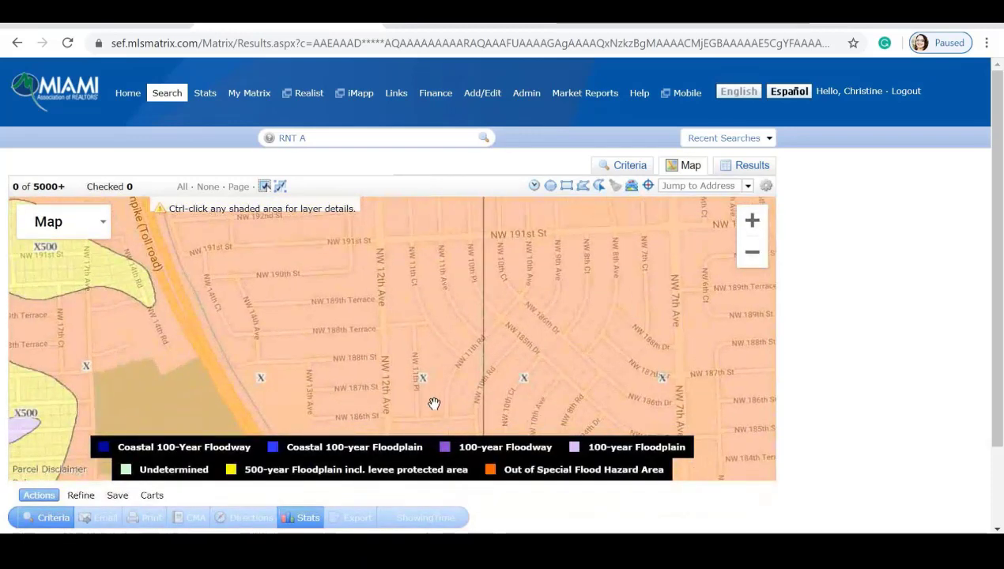
{"action": "mouse_move", "coordinate": [433, 403]}
{"action": "left_mouse_down"}
{"action": "mouse_move", "coordinate": [551, 338]}
{"action": "mouse_move", "coordinate": [584, 335]}
{"action": "left_mouse_up"}
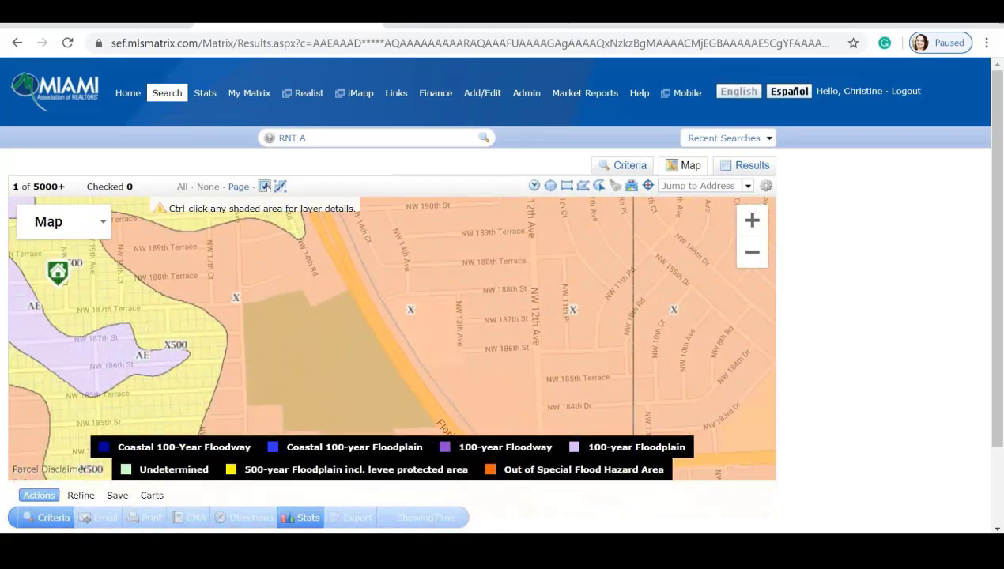
{"action": "left_click_drag", "start_coordinate": [626, 295], "coordinate": [534, 350]}
{"action": "left_click_drag", "start_coordinate": [621, 287], "coordinate": [466, 287]}
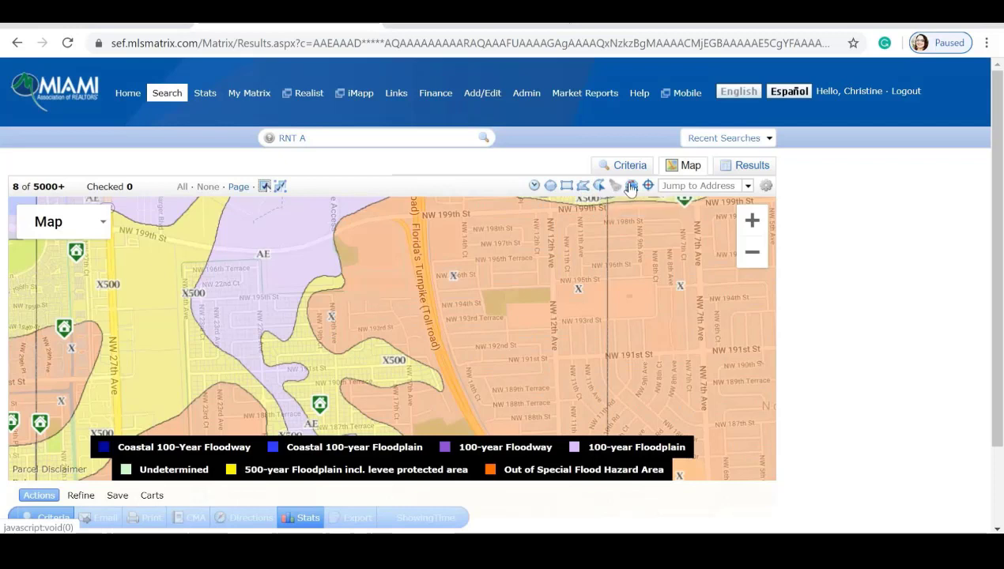
{"action": "left_click", "coordinate": [632, 187]}
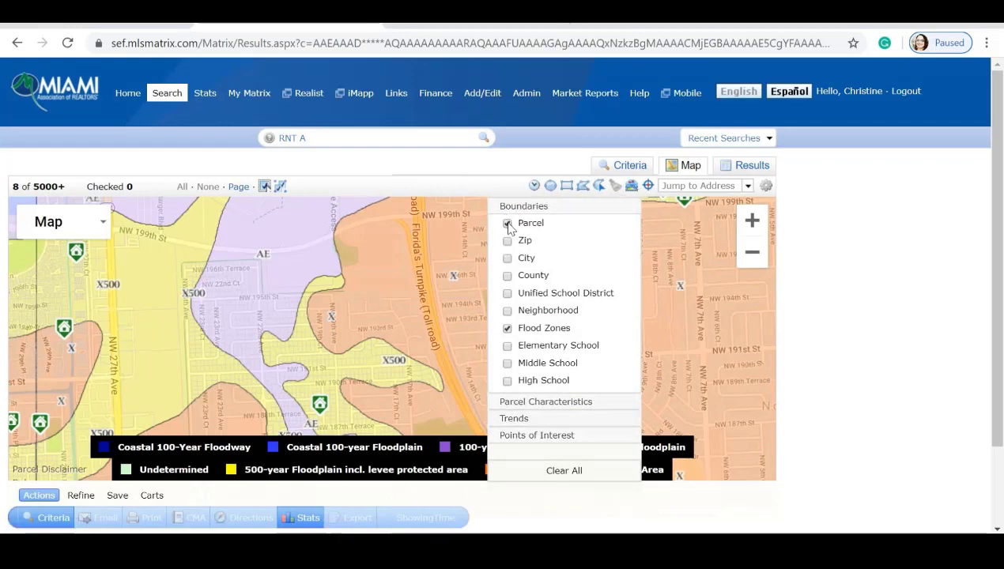
{"action": "left_click", "coordinate": [507, 327]}
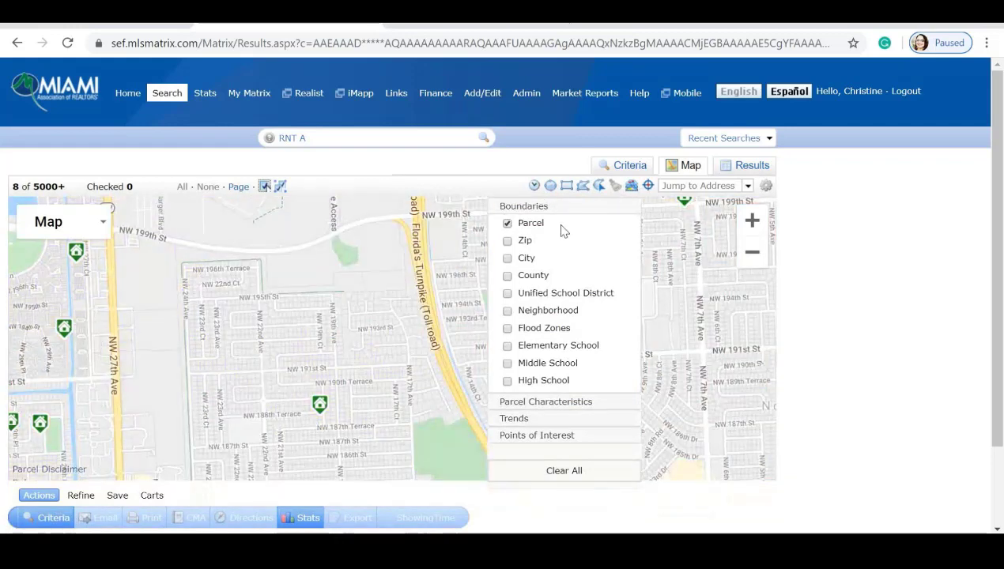
Recenter the map on ZIP code 33183 near Kendale Lakes, briefly checking the saved location list.
{"action": "left_click", "coordinate": [561, 209]}
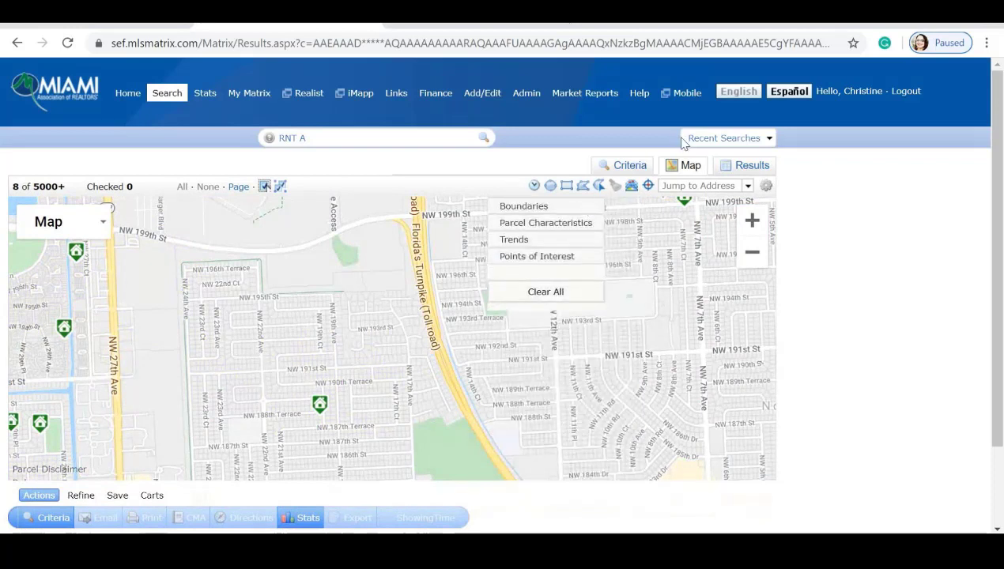
{"action": "left_click", "coordinate": [664, 184]}
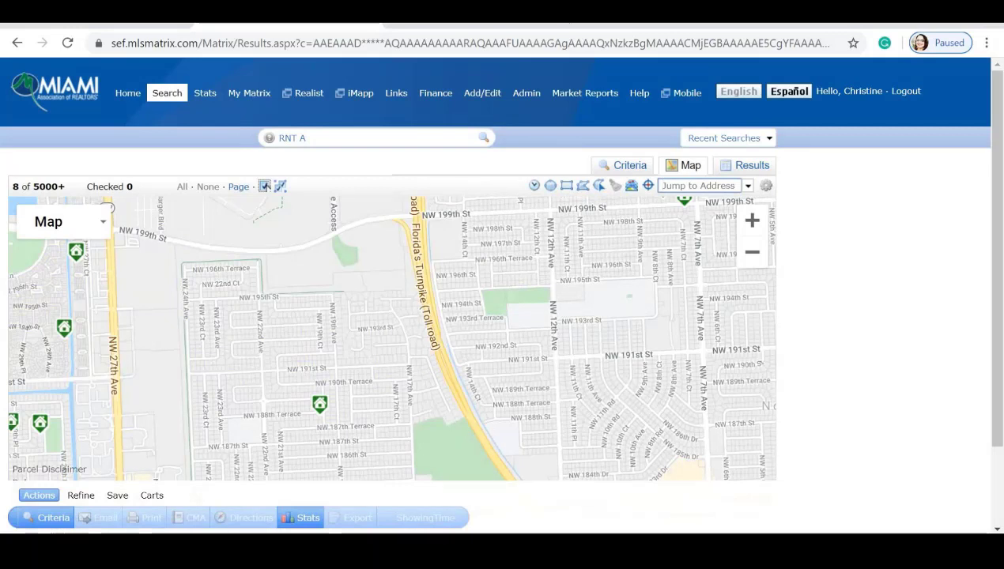
{"action": "type", "text": "33183"}
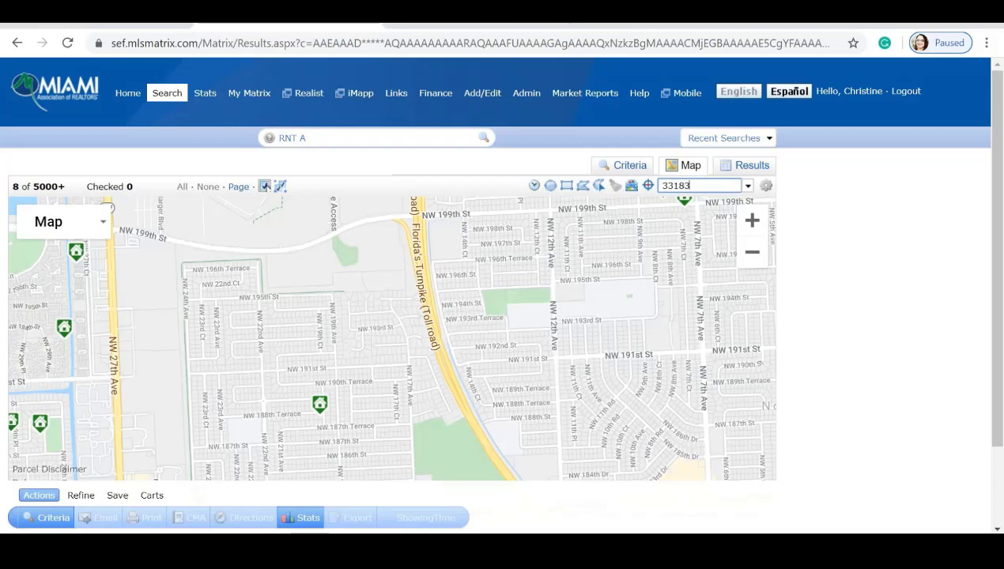
{"action": "key", "text": "Return"}
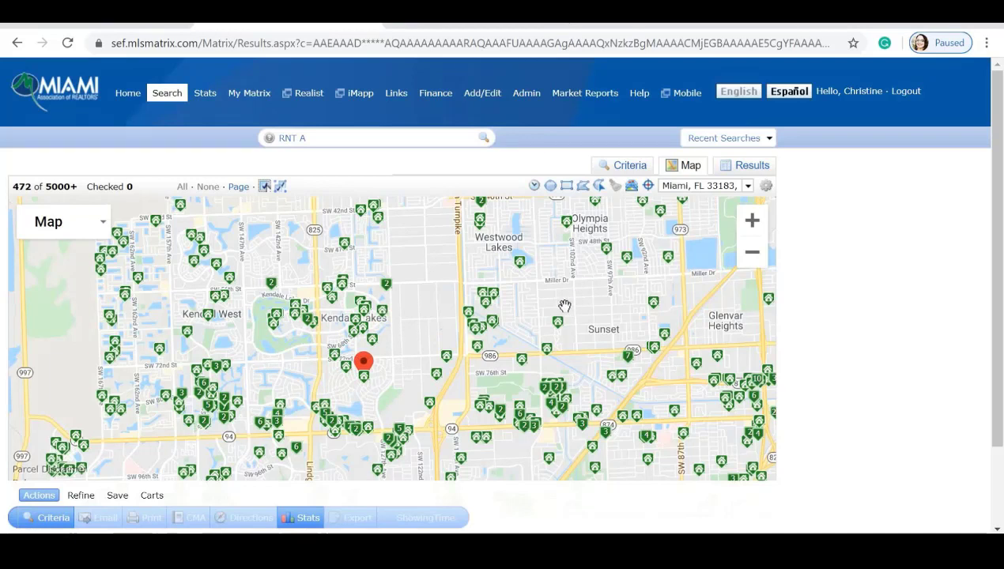
{"action": "left_click", "coordinate": [708, 186]}
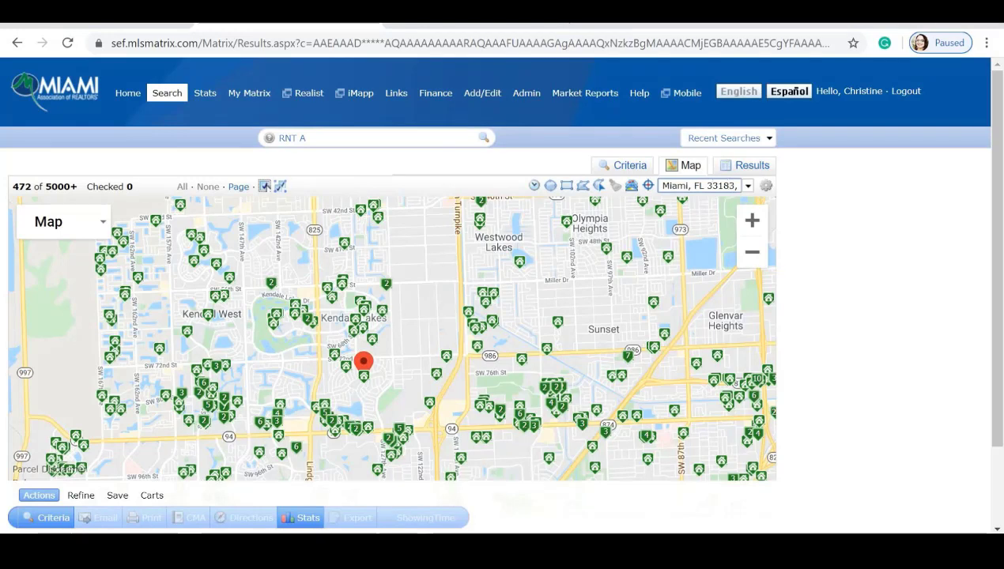
{"action": "left_click", "coordinate": [746, 186]}
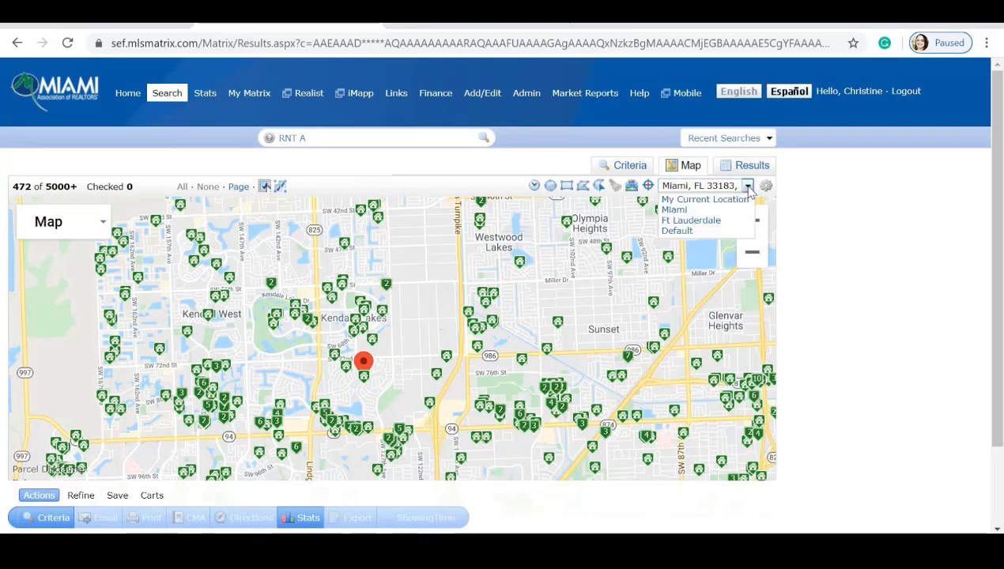
{"action": "left_click", "coordinate": [698, 186]}
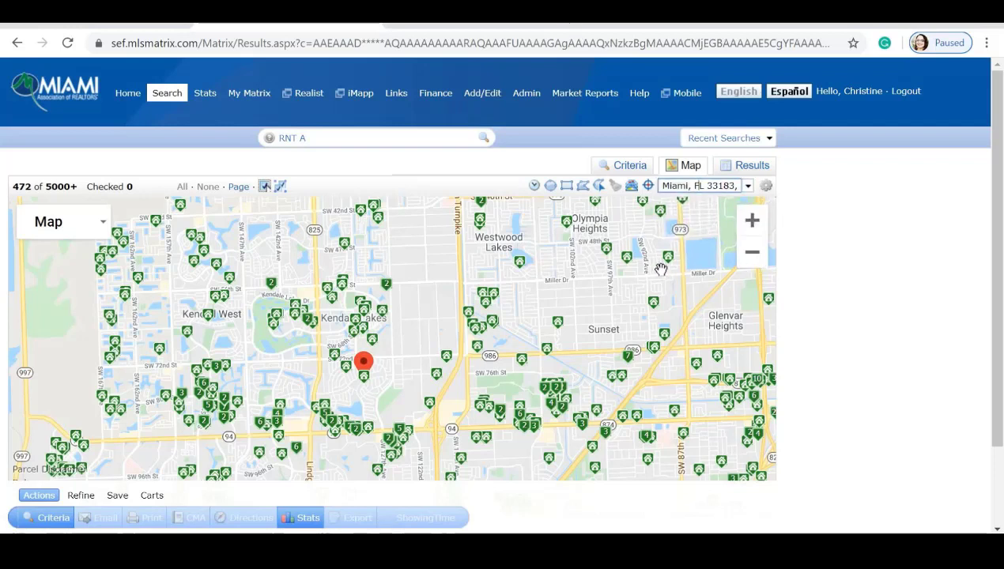
Add a 20-minute INRIX DriveTime area to the suggested destination address, arriving by 9:00 AM.
{"action": "left_click", "coordinate": [534, 187]}
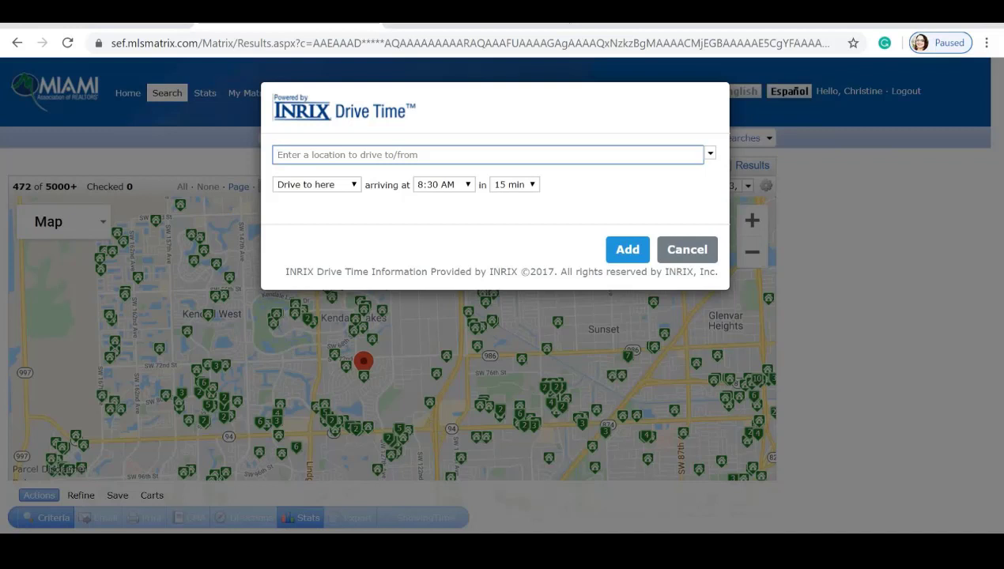
{"action": "type", "text": "1311"}
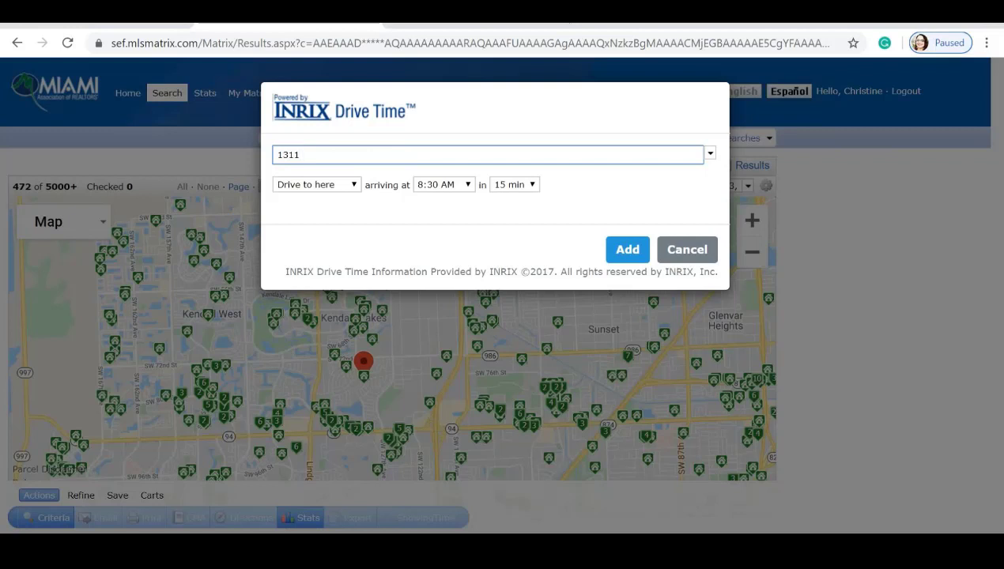
{"action": "left_click", "coordinate": [357, 188]}
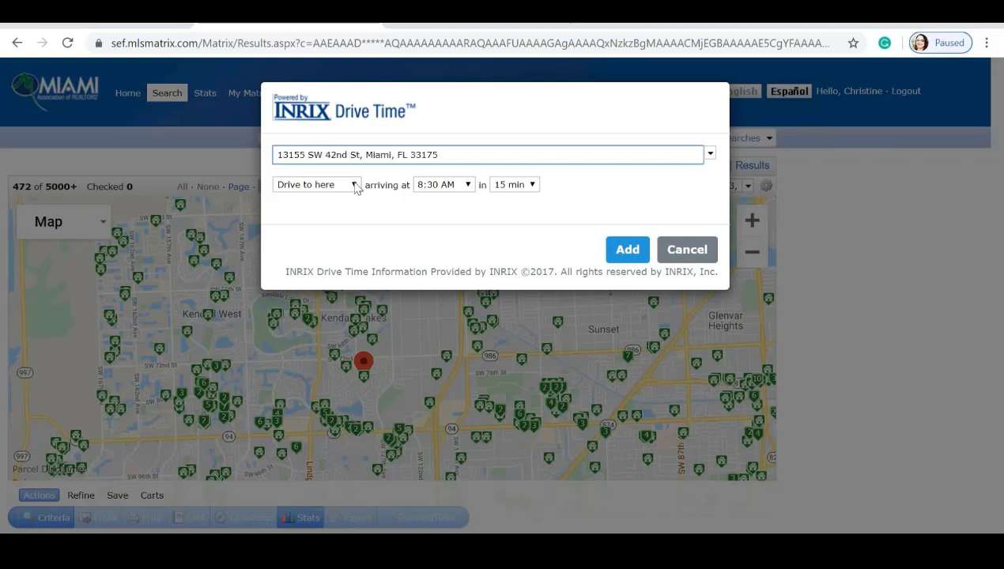
{"action": "left_click", "coordinate": [467, 186]}
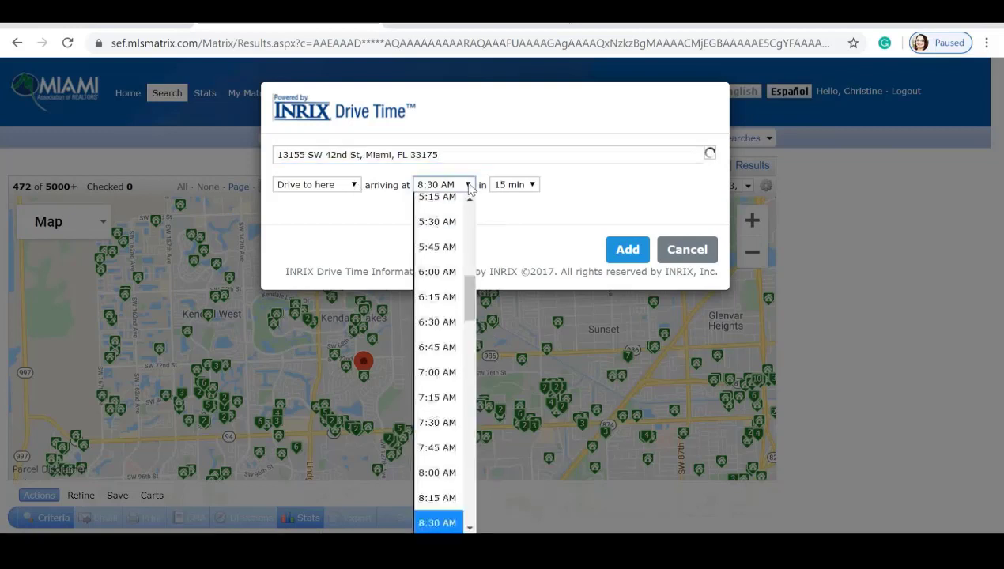
{"action": "left_click", "coordinate": [470, 187]}
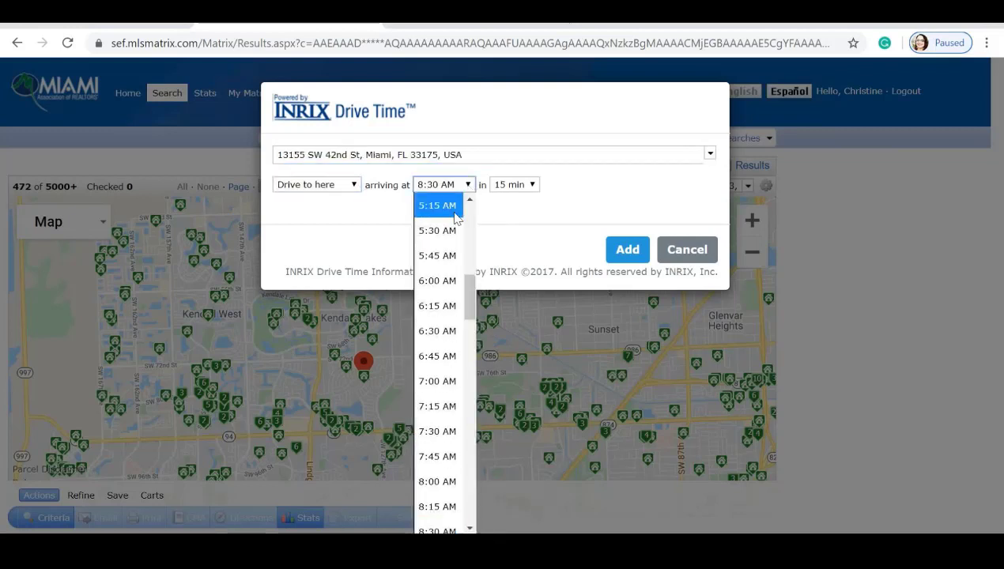
{"action": "key", "text": "9"}
{"action": "left_click", "coordinate": [532, 187]}
{"action": "left_click", "coordinate": [532, 186]}
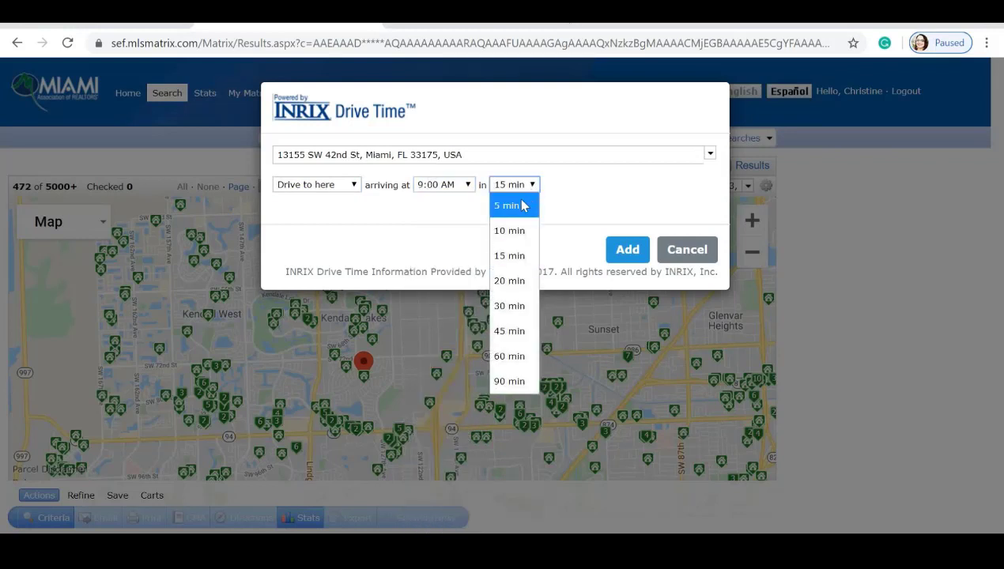
{"action": "left_click", "coordinate": [510, 281]}
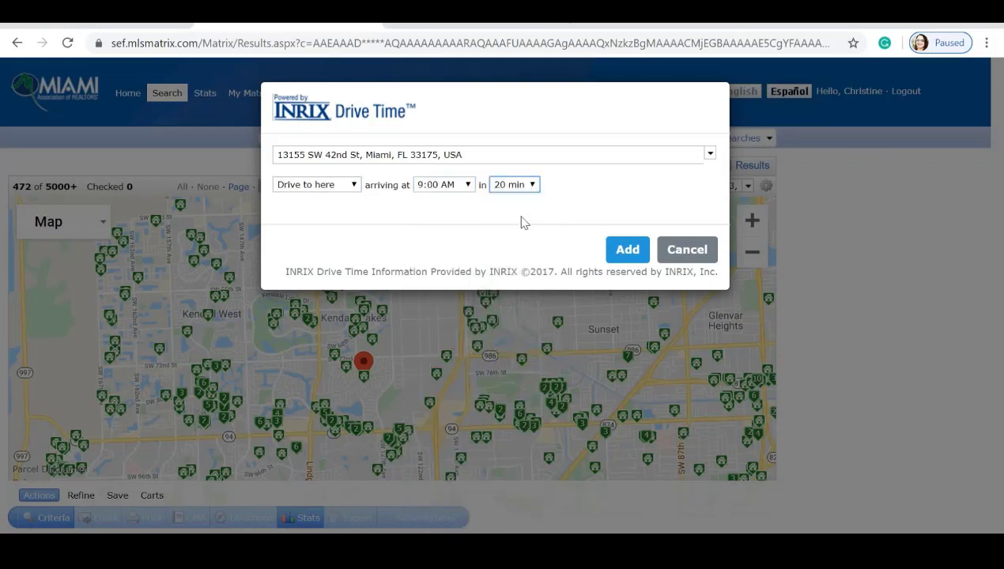
{"action": "left_click", "coordinate": [626, 250]}
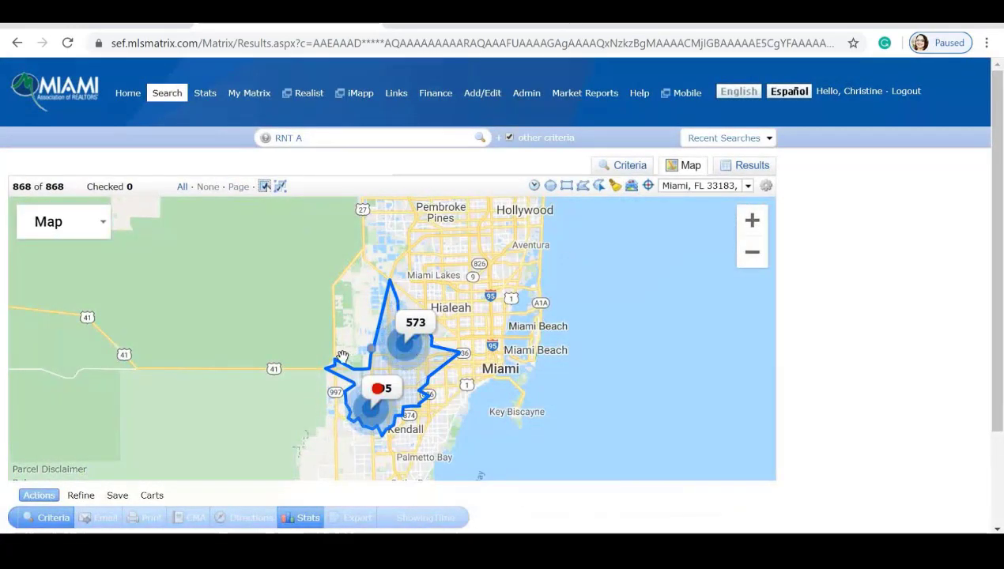
Change the DriveTime duration from 20 to 10 minutes, cutting the map to 51 rentals.
{"action": "left_click", "coordinate": [377, 386]}
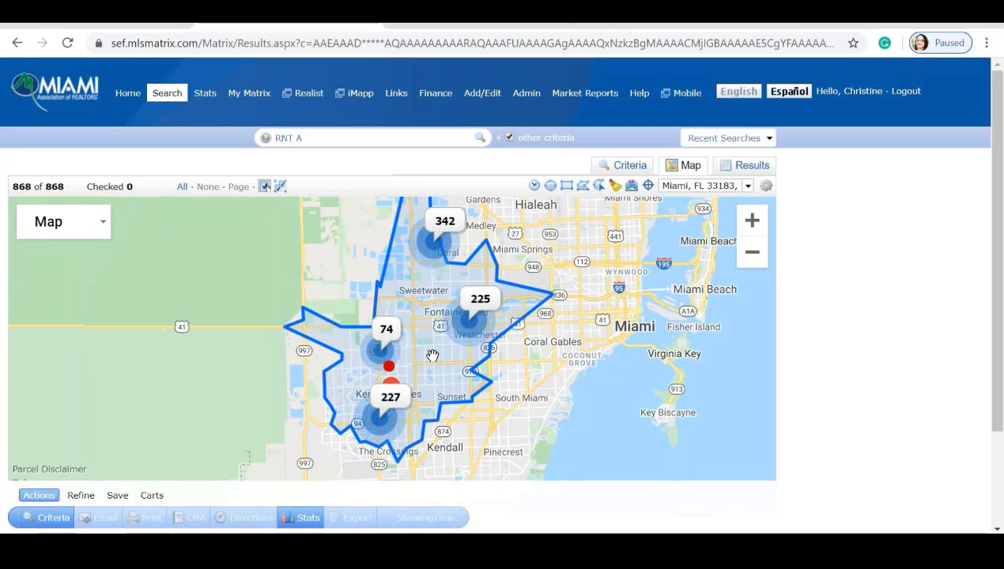
{"action": "left_click", "coordinate": [535, 187]}
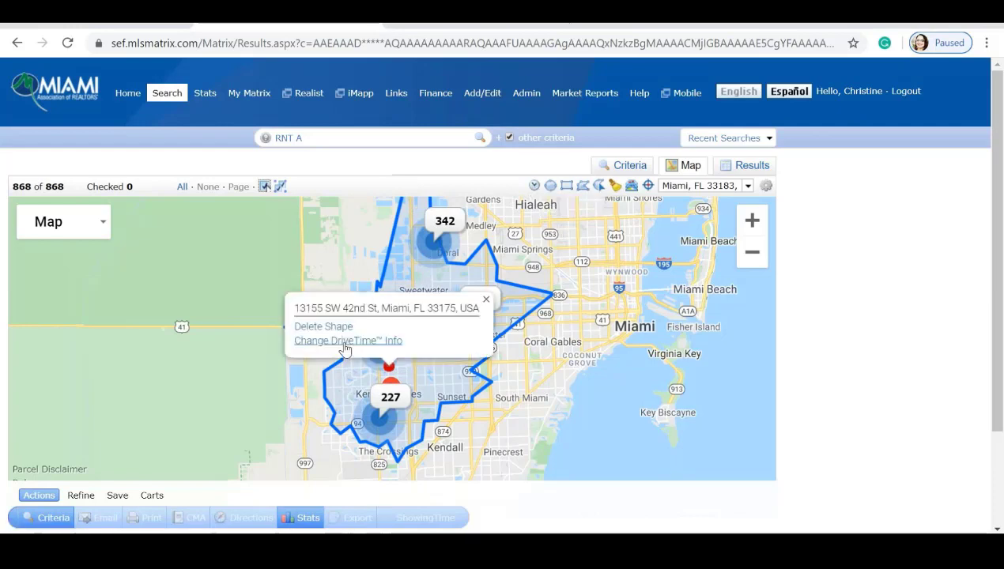
{"action": "left_click", "coordinate": [345, 340]}
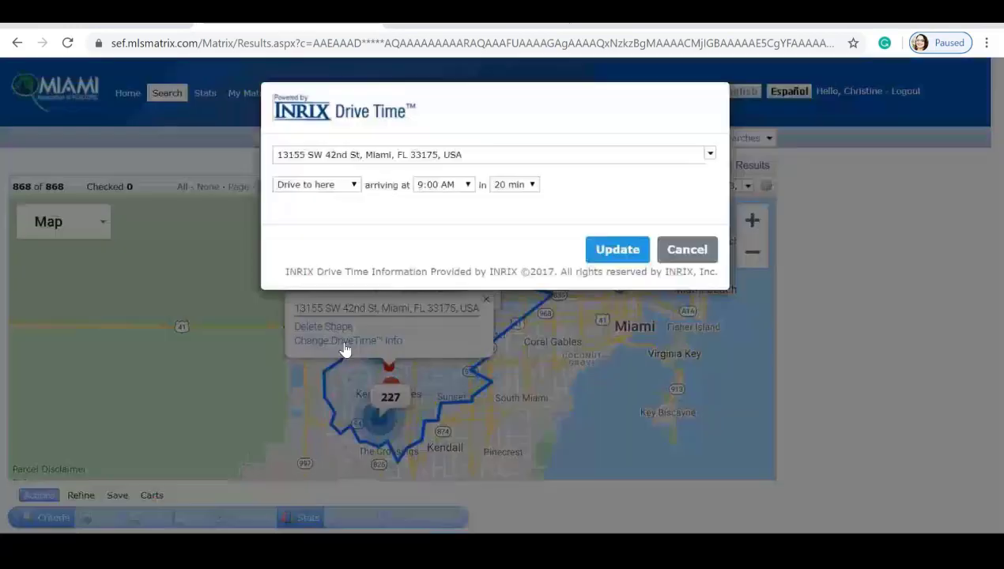
{"action": "left_click", "coordinate": [531, 187]}
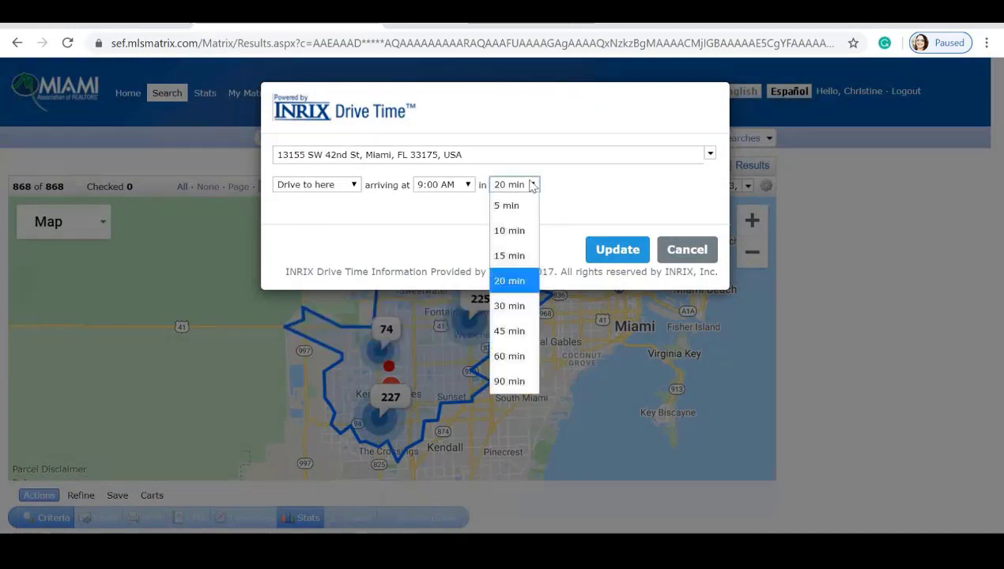
{"action": "left_click", "coordinate": [519, 229]}
{"action": "left_click", "coordinate": [619, 250]}
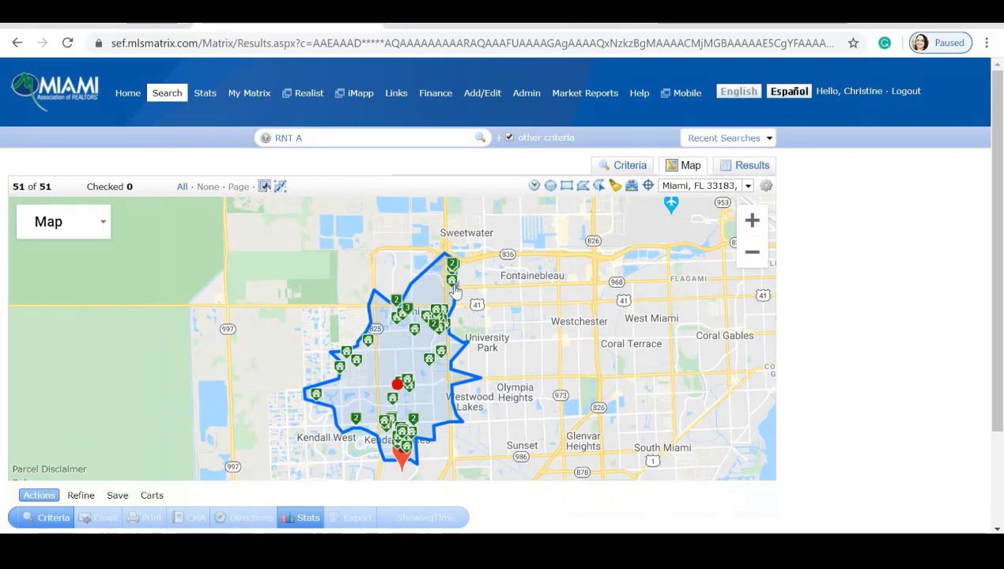
Show the 51 drive-time rentals as a results table starting at $950 per month.
{"action": "left_click", "coordinate": [748, 168]}
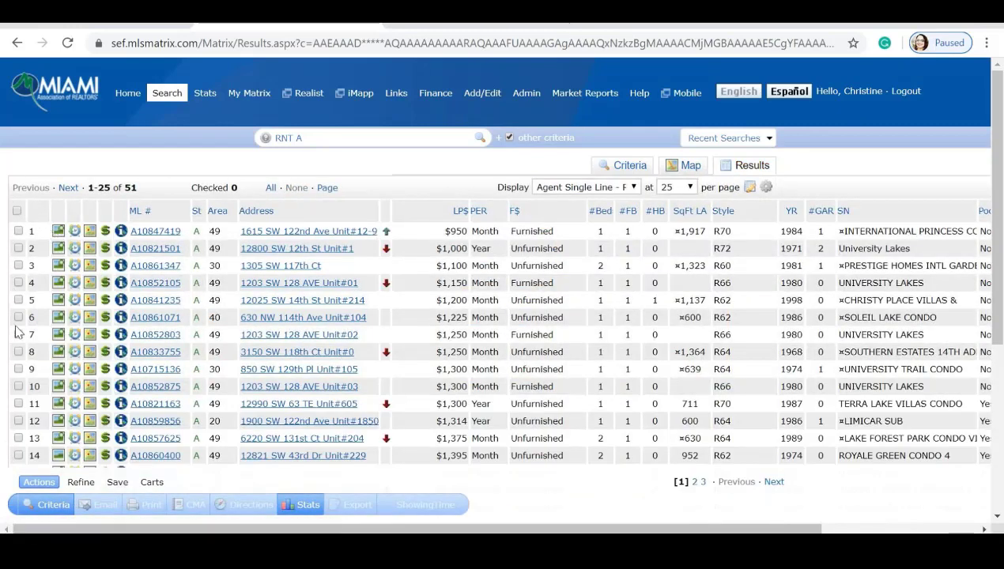
Browse the first listing's photos up to 7 of 11, then close the gallery.
{"action": "left_click", "coordinate": [58, 232]}
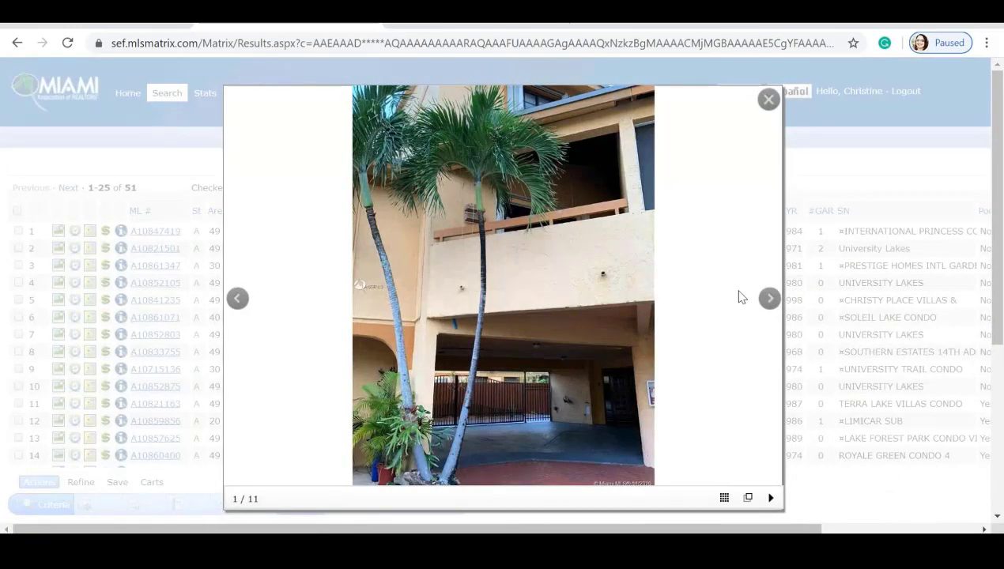
{"action": "left_click", "coordinate": [770, 299]}
{"action": "left_click", "coordinate": [771, 298]}
{"action": "left_click", "coordinate": [771, 299]}
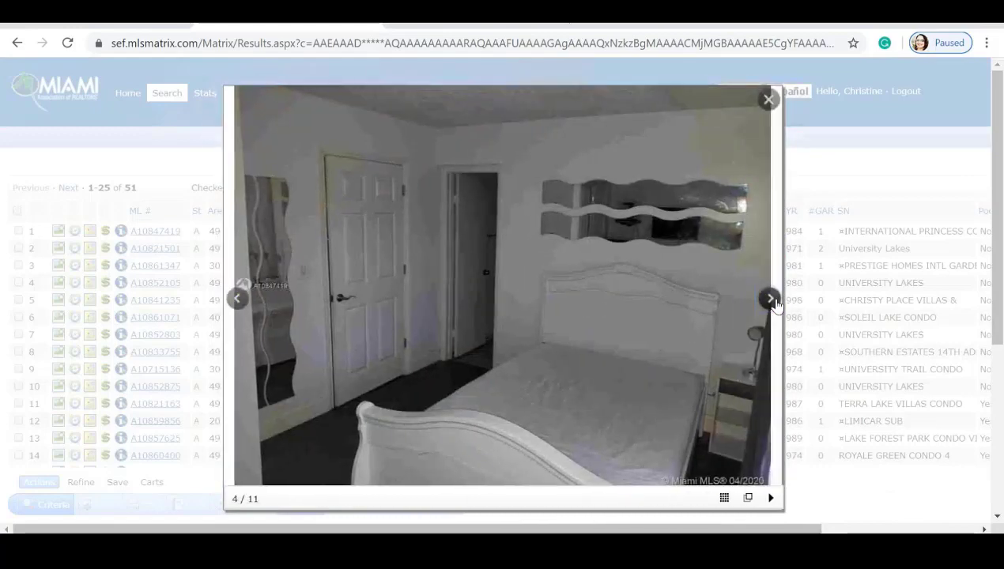
{"action": "left_click", "coordinate": [770, 299]}
{"action": "left_click", "coordinate": [770, 298]}
{"action": "left_click", "coordinate": [770, 299]}
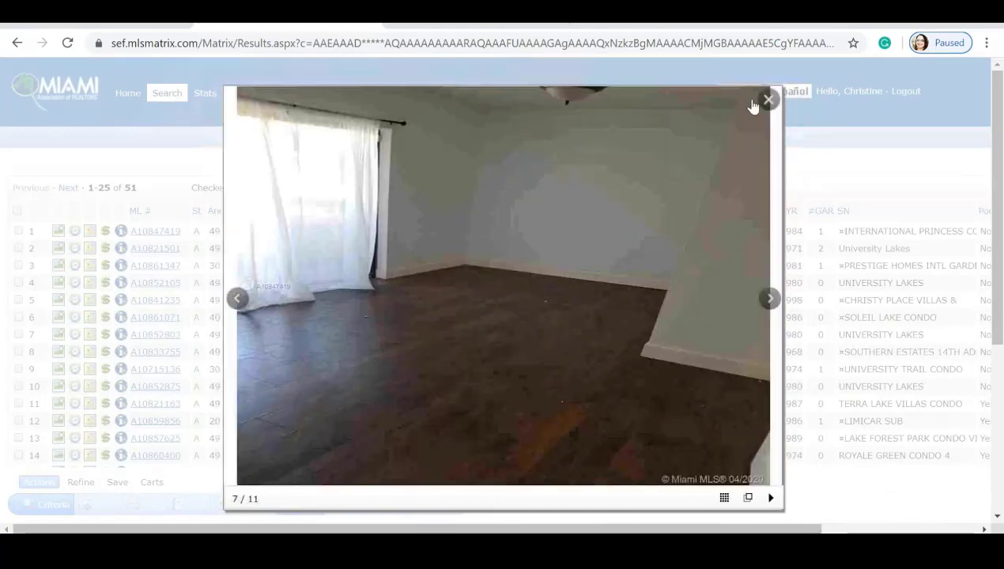
{"action": "left_click", "coordinate": [767, 98]}
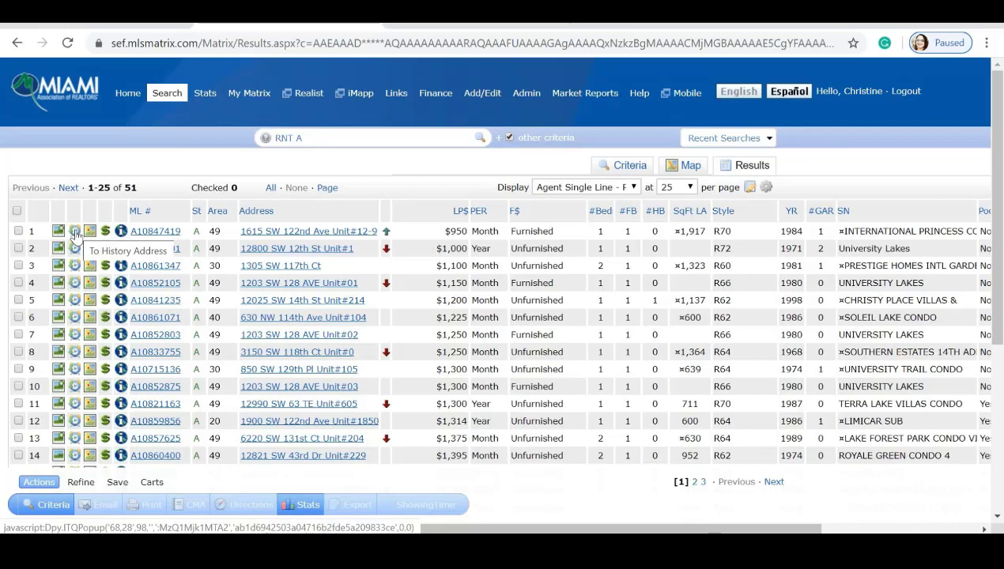
{"action": "left_click", "coordinate": [75, 232]}
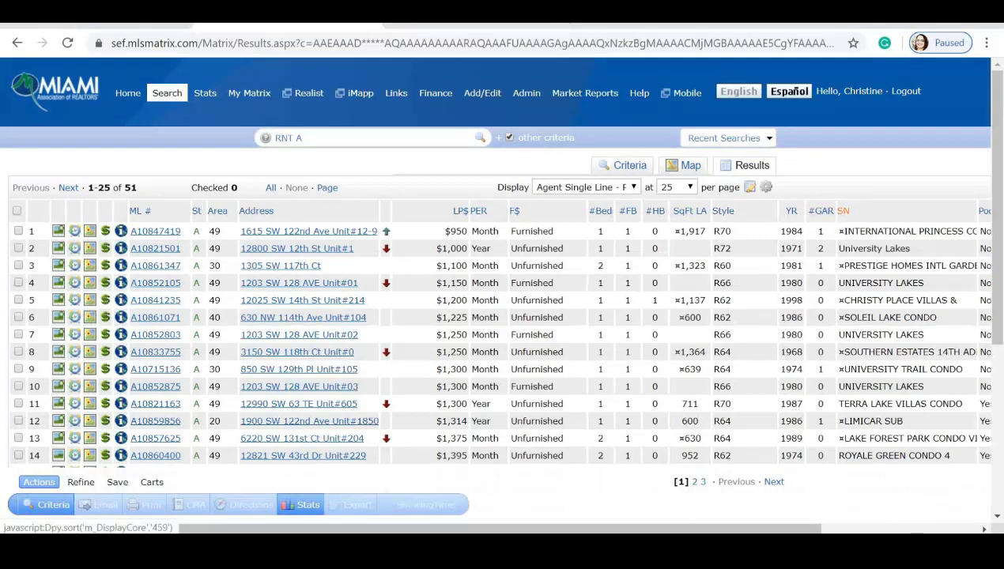
{"action": "left_click_drag", "start_coordinate": [749, 527], "coordinate": [910, 527]}
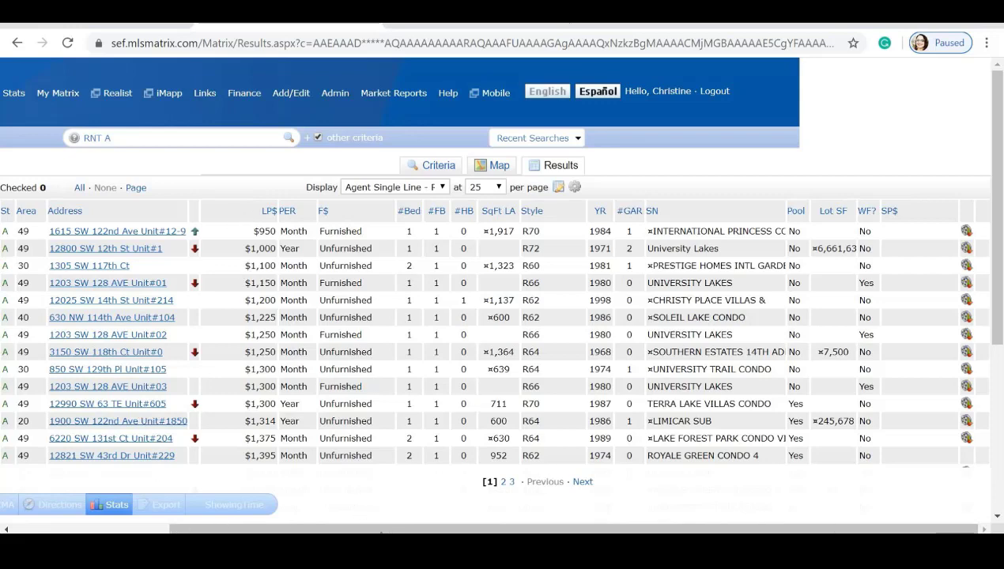
{"action": "left_click_drag", "start_coordinate": [378, 531], "coordinate": [224, 531]}
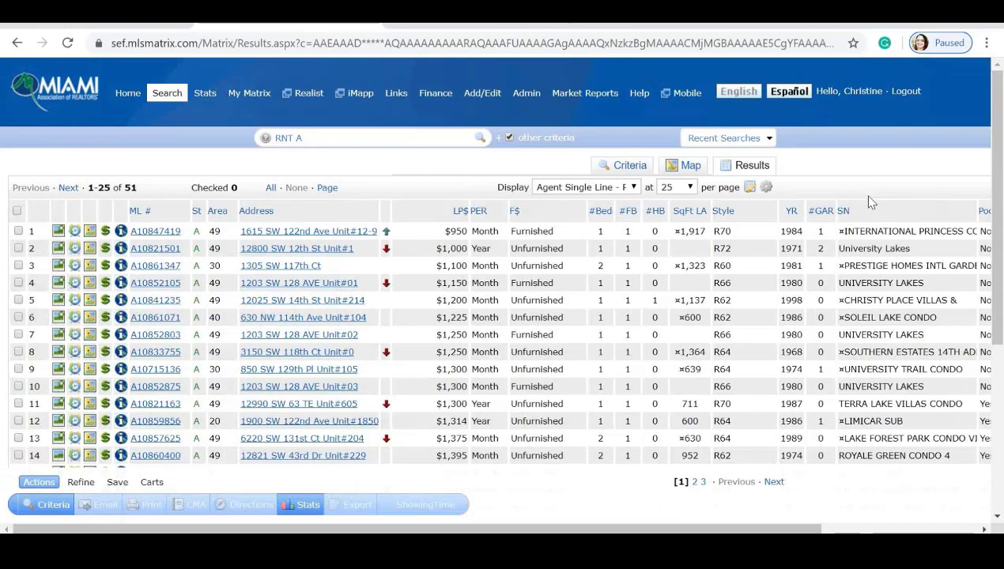
Sort the 51 rentals by SqFt LA, largest first, starting at 2,634 sq ft.
{"action": "left_click", "coordinate": [846, 212]}
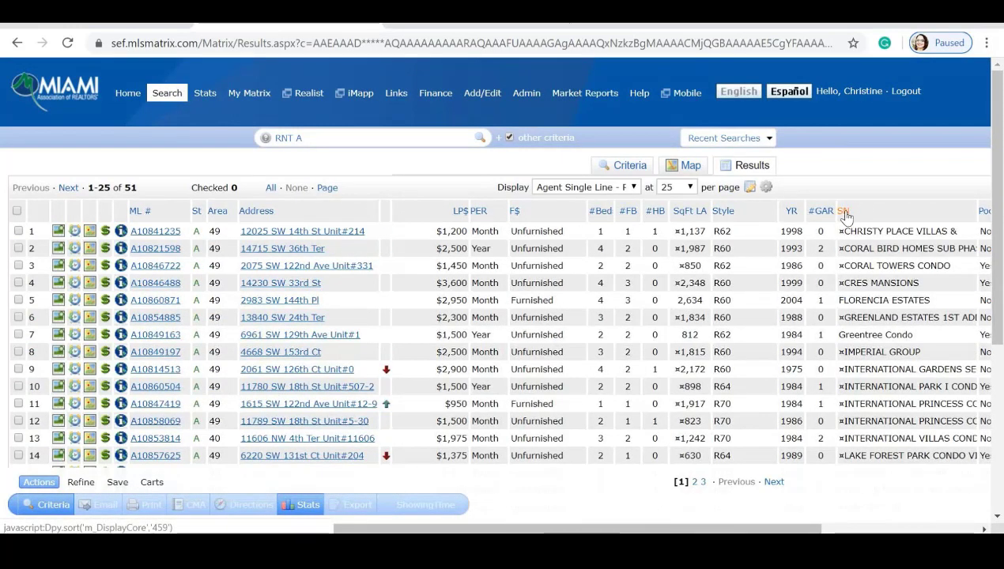
{"action": "left_click", "coordinate": [458, 211]}
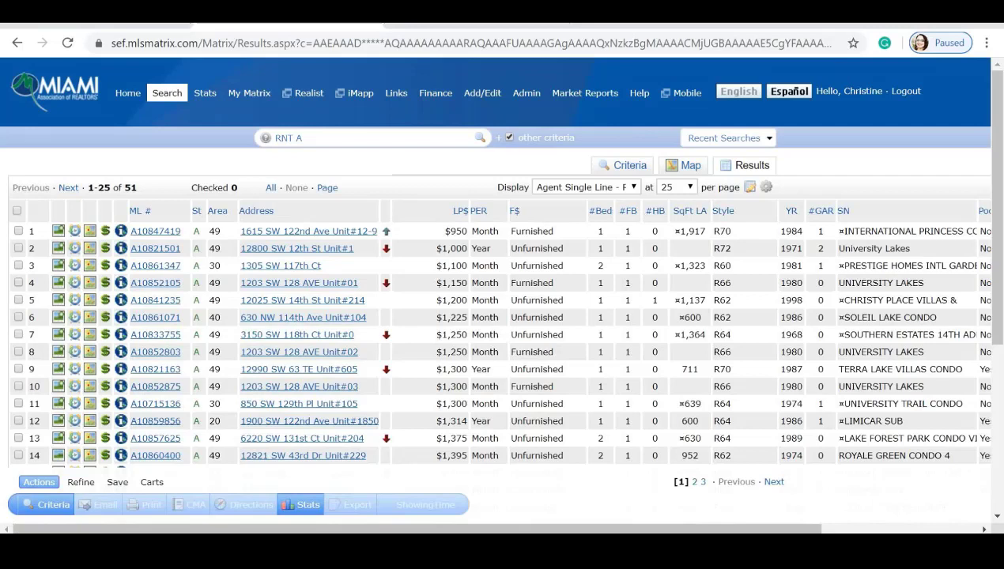
{"action": "left_click", "coordinate": [690, 212]}
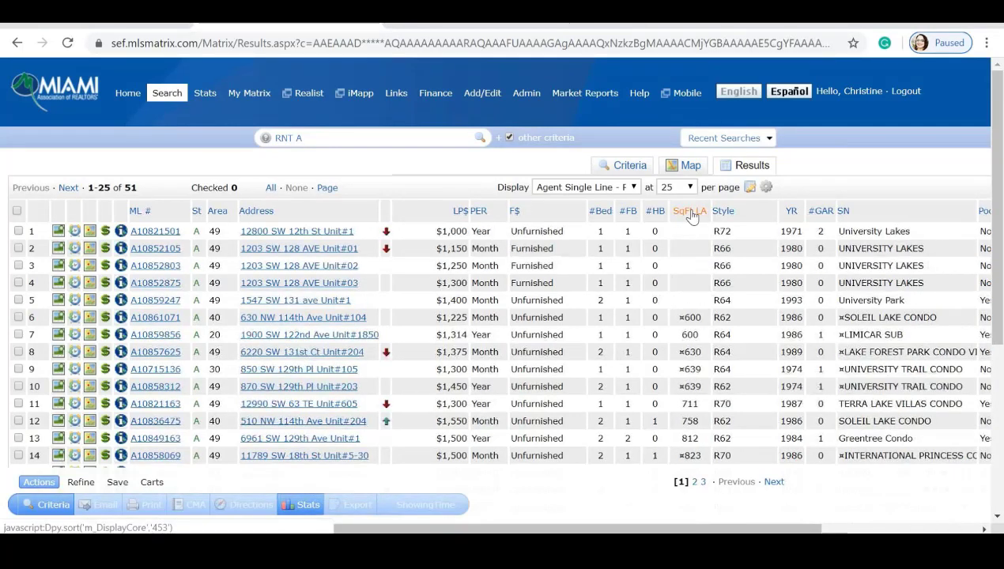
{"action": "double_click", "coordinate": [682, 317]}
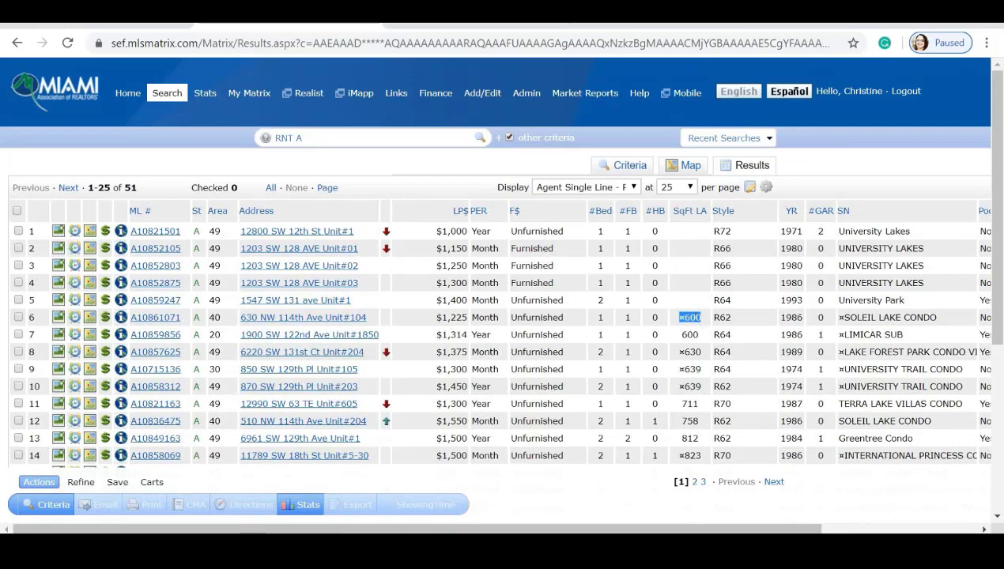
{"action": "double_click", "coordinate": [699, 334]}
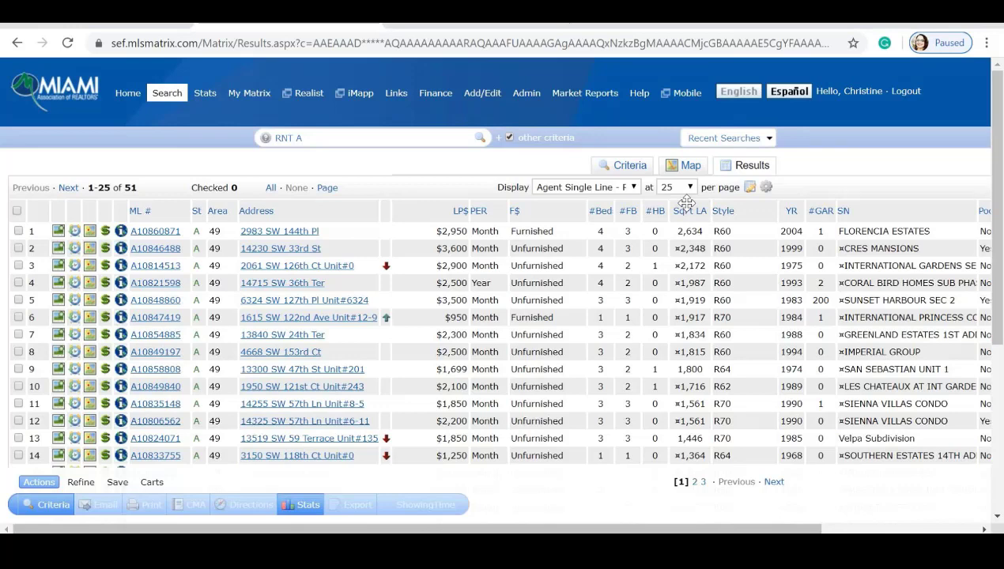
Move SqFt LA next to Address and #Bed before F$, and open the Style column settings.
{"action": "left_click_drag", "start_coordinate": [686, 202], "coordinate": [416, 207]}
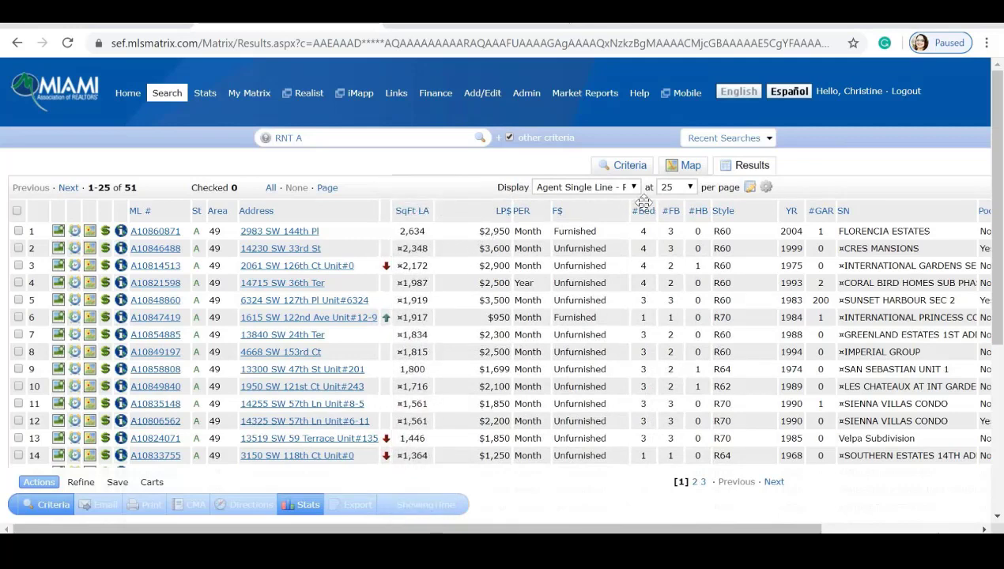
{"action": "left_click_drag", "start_coordinate": [644, 202], "coordinate": [610, 203]}
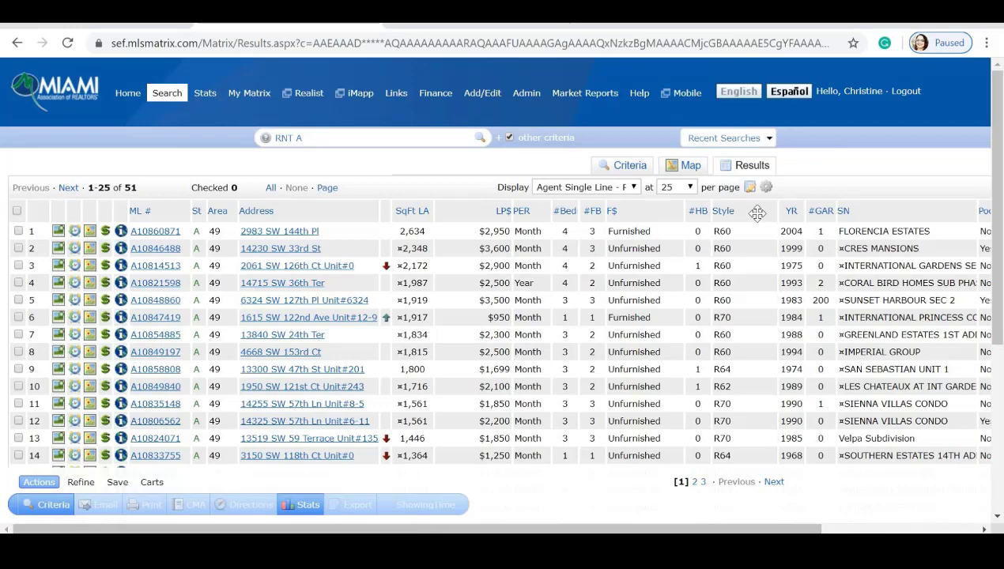
{"action": "left_click", "coordinate": [758, 211]}
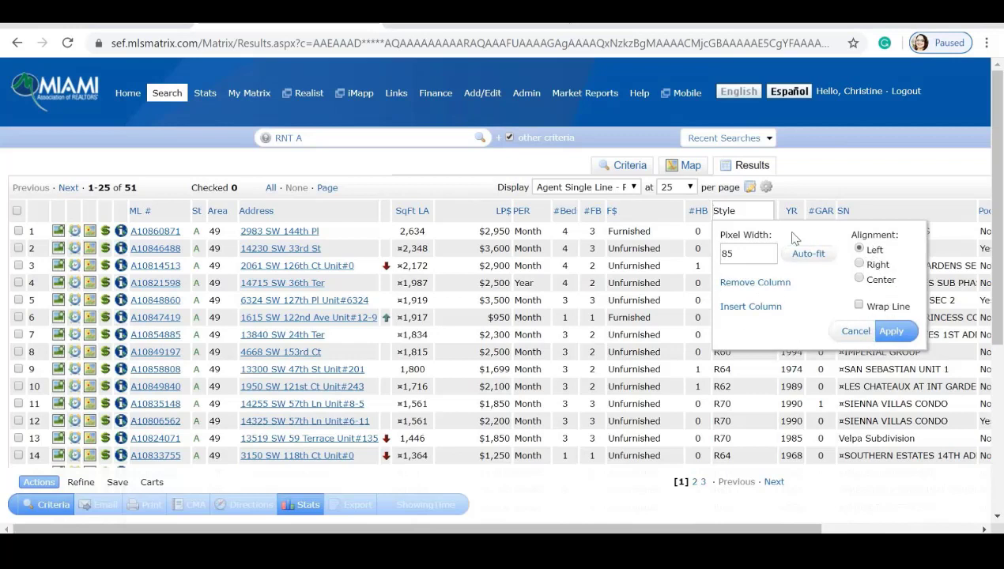
Insert the Application Fee column and move APP FEE to just after Address.
{"action": "left_click", "coordinate": [765, 306]}
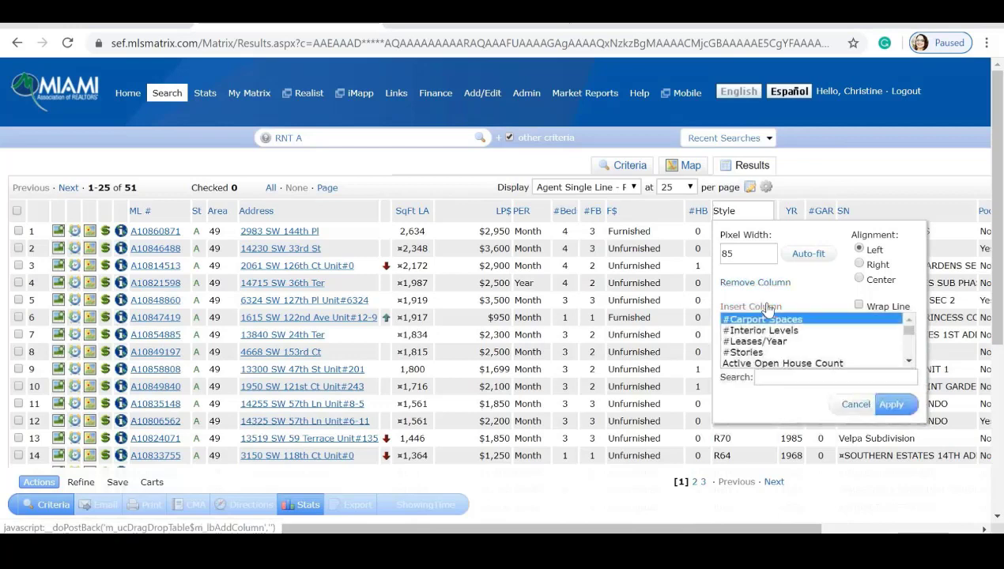
{"action": "left_click", "coordinate": [908, 362]}
{"action": "left_click", "coordinate": [908, 362]}
{"action": "left_click", "coordinate": [909, 361]}
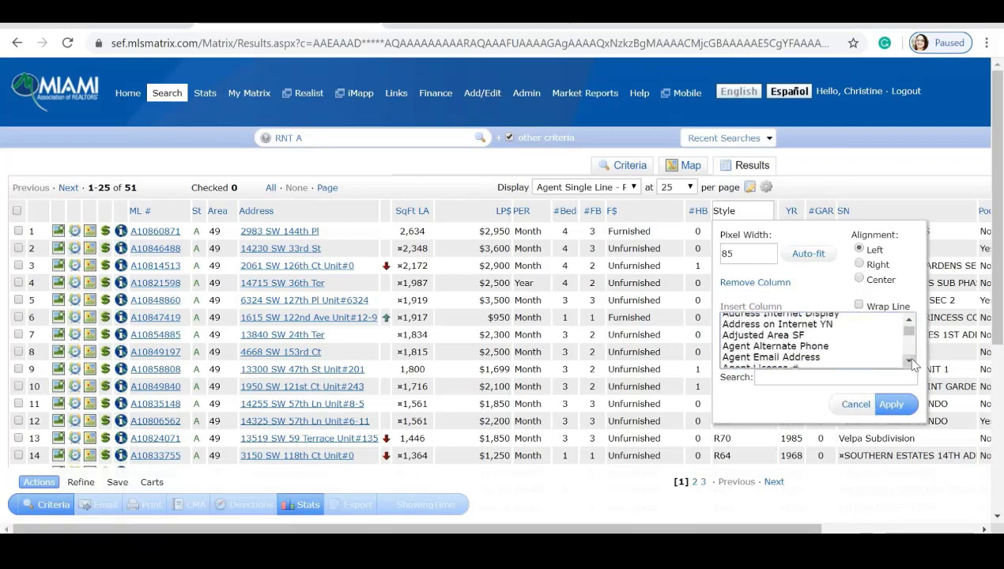
{"action": "left_click", "coordinate": [909, 361]}
{"action": "left_click", "coordinate": [909, 361]}
{"action": "left_click", "coordinate": [909, 361]}
{"action": "left_click", "coordinate": [909, 361]}
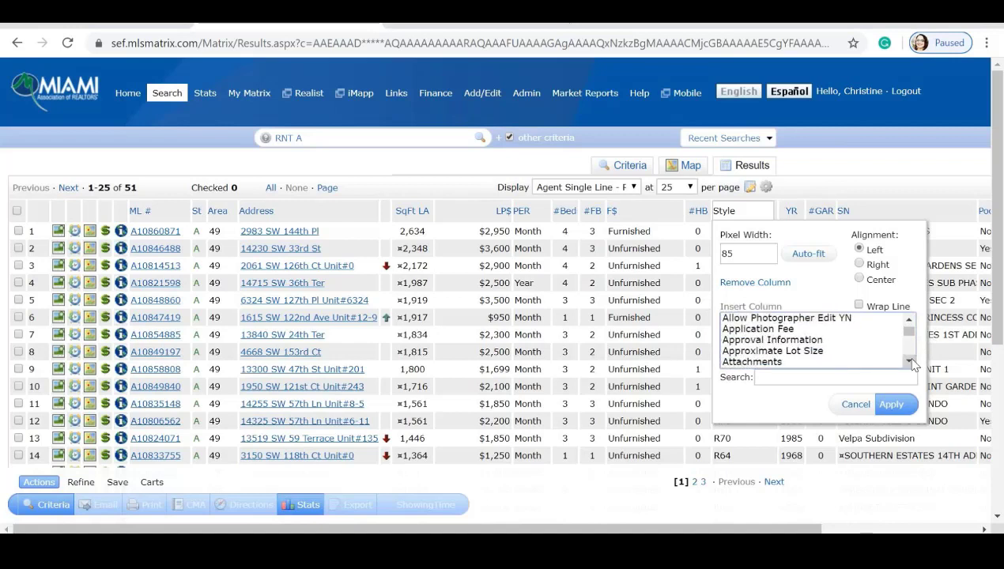
{"action": "left_click", "coordinate": [763, 330]}
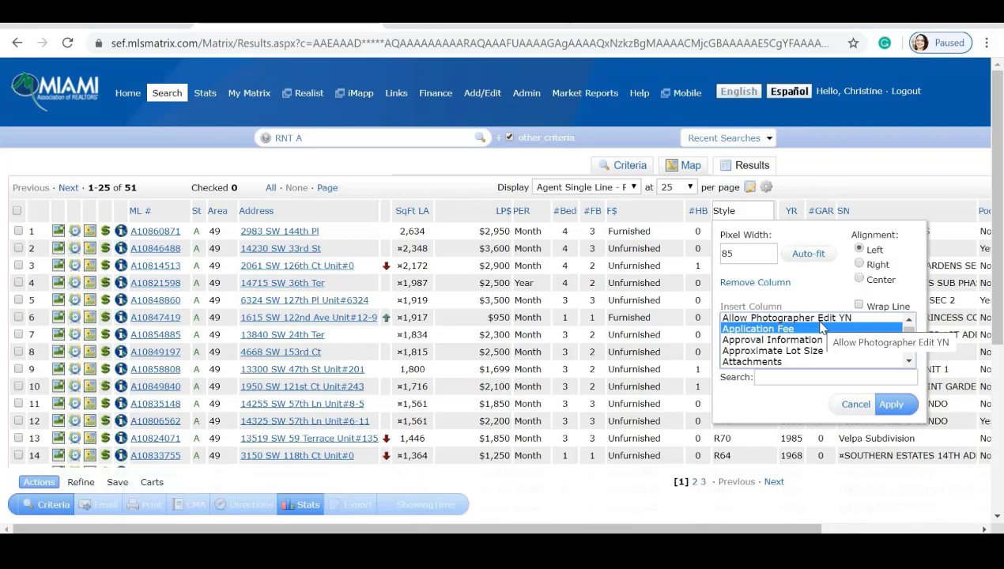
{"action": "left_click", "coordinate": [887, 409]}
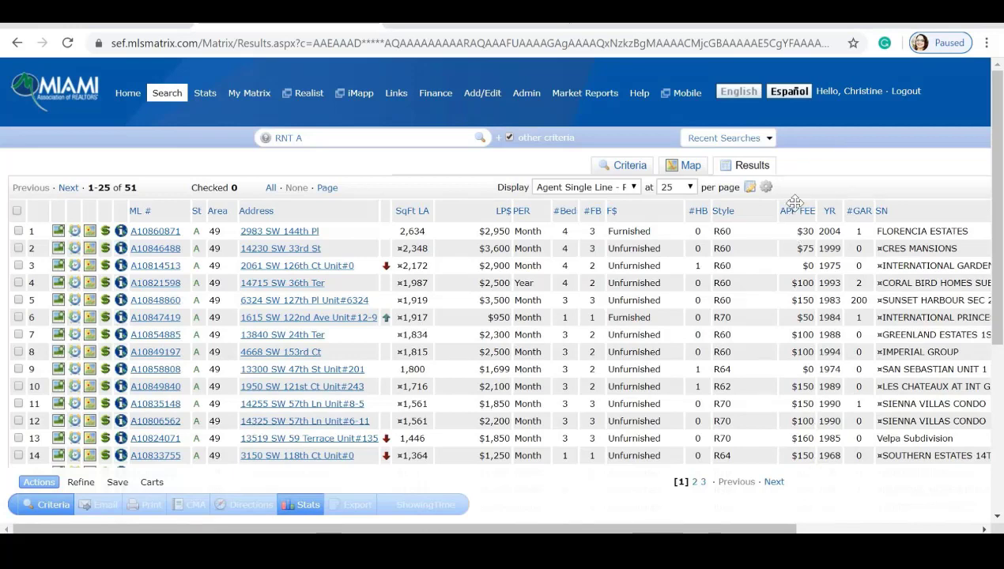
{"action": "left_click_drag", "start_coordinate": [795, 203], "coordinate": [399, 198]}
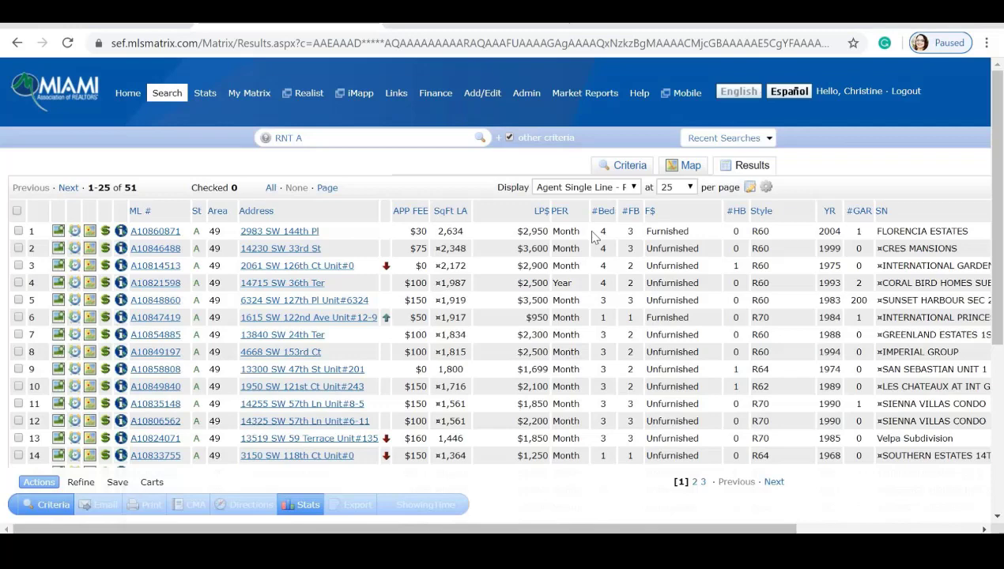
Insert the Available Date column, found by searching 'av', and move DATE AVL to just after Address.
{"action": "left_click", "coordinate": [706, 211]}
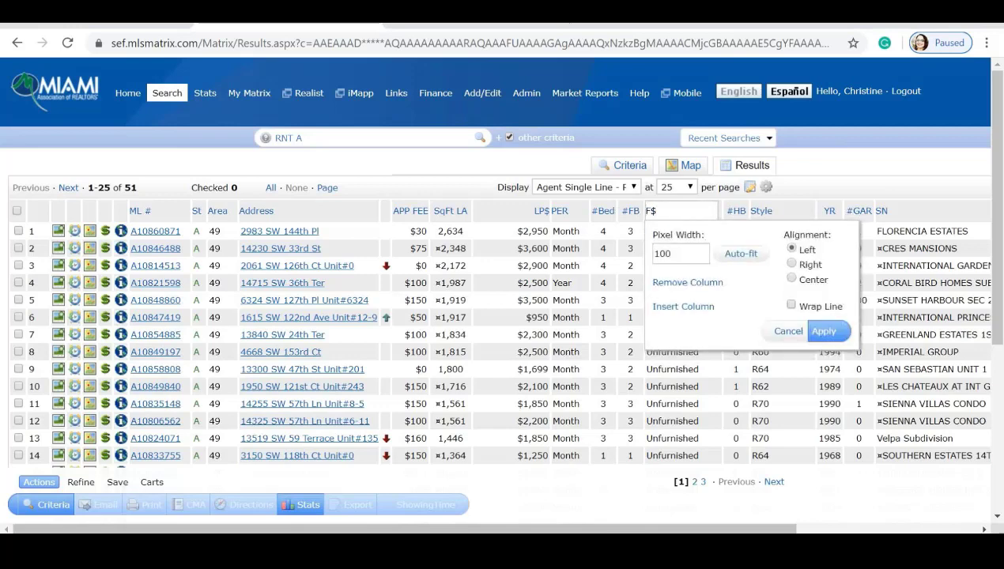
{"action": "left_click", "coordinate": [675, 308]}
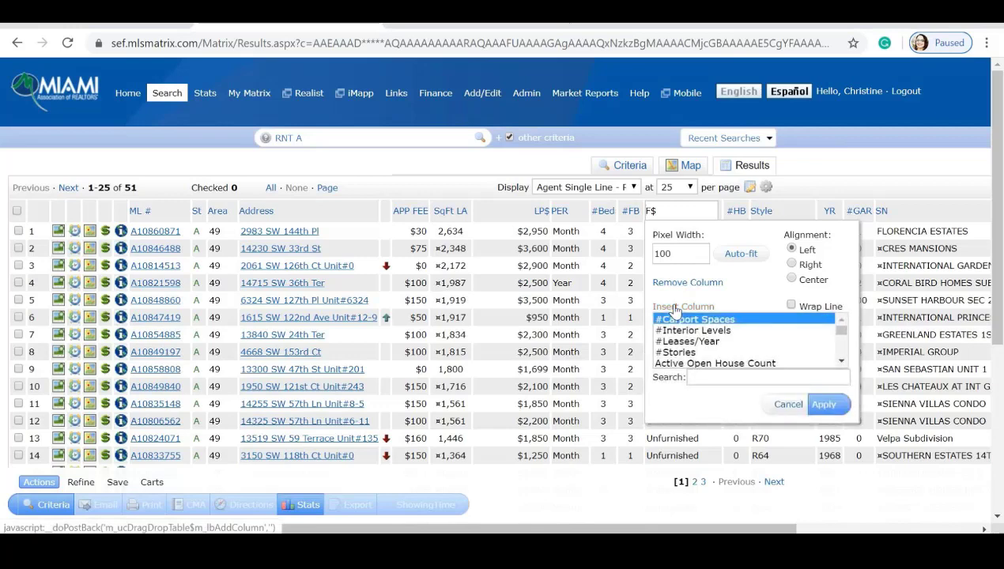
{"action": "scroll", "coordinate": [843, 365], "scroll_direction": "down", "scroll_amount": 5}
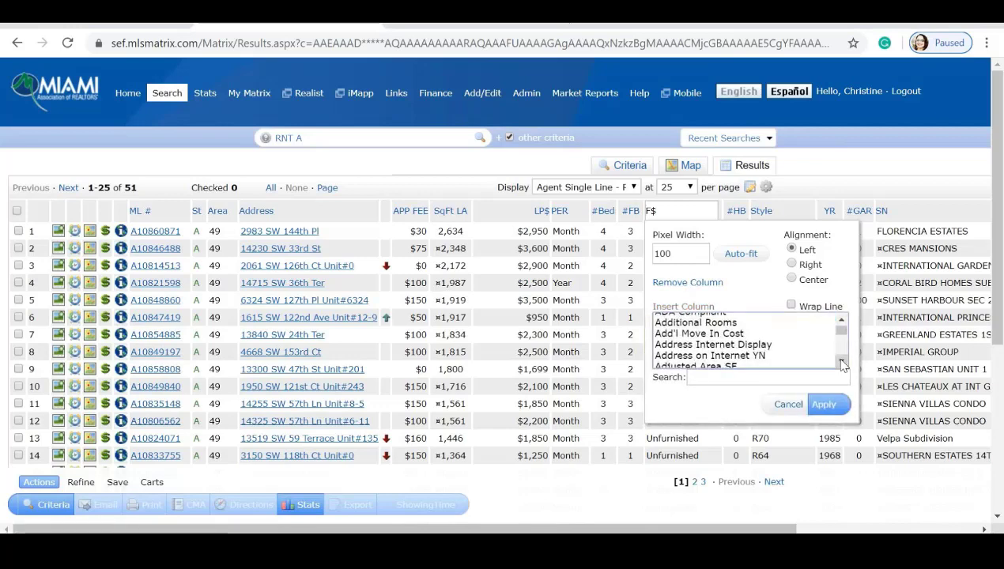
{"action": "scroll", "coordinate": [843, 364], "scroll_direction": "down", "scroll_amount": 3}
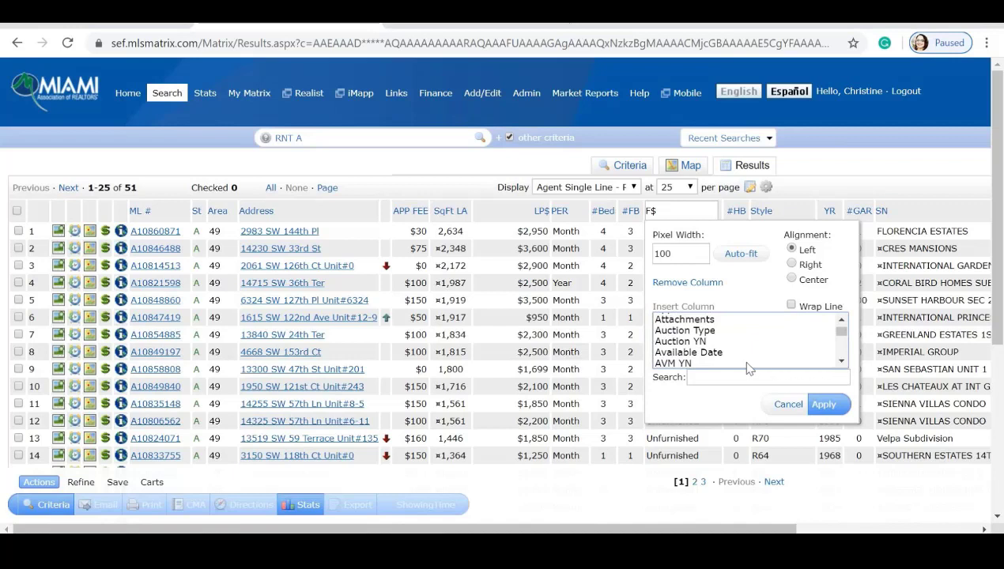
{"action": "scroll", "coordinate": [840, 324], "scroll_direction": "up", "scroll_amount": 3}
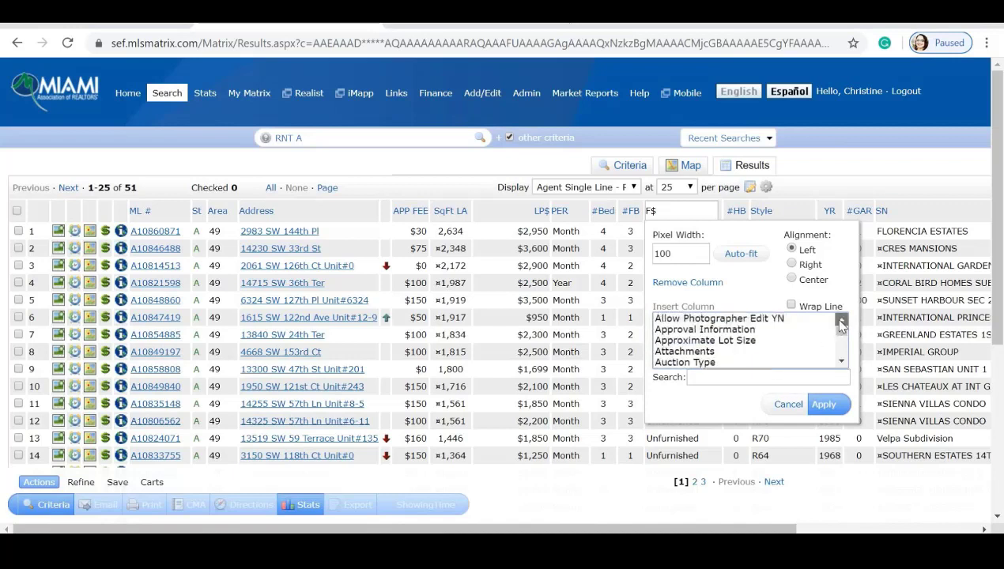
{"action": "scroll", "coordinate": [840, 325], "scroll_direction": "up", "scroll_amount": 1}
{"action": "left_click", "coordinate": [715, 379]}
{"action": "type", "text": "av"}
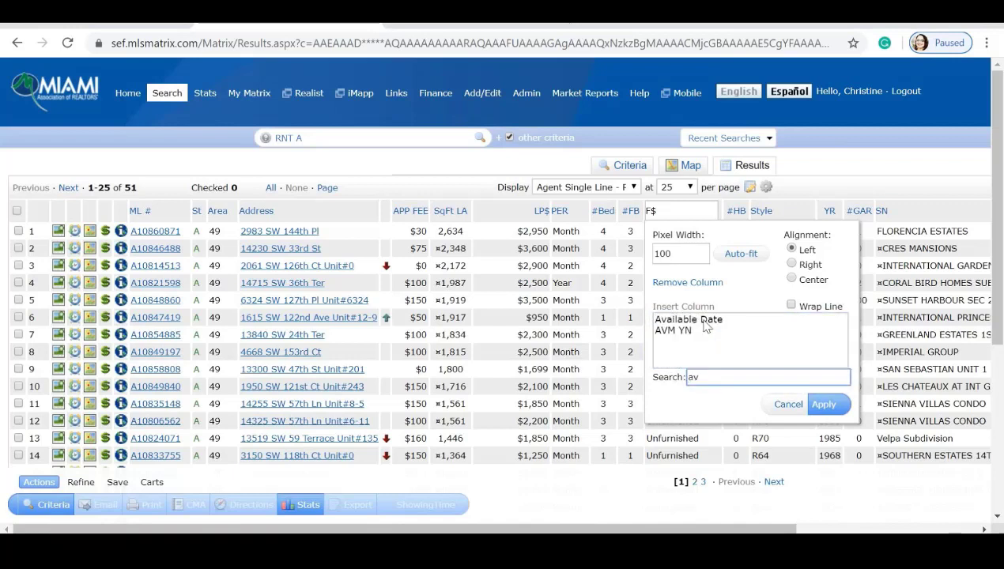
{"action": "left_click", "coordinate": [705, 322]}
{"action": "left_click", "coordinate": [823, 406]}
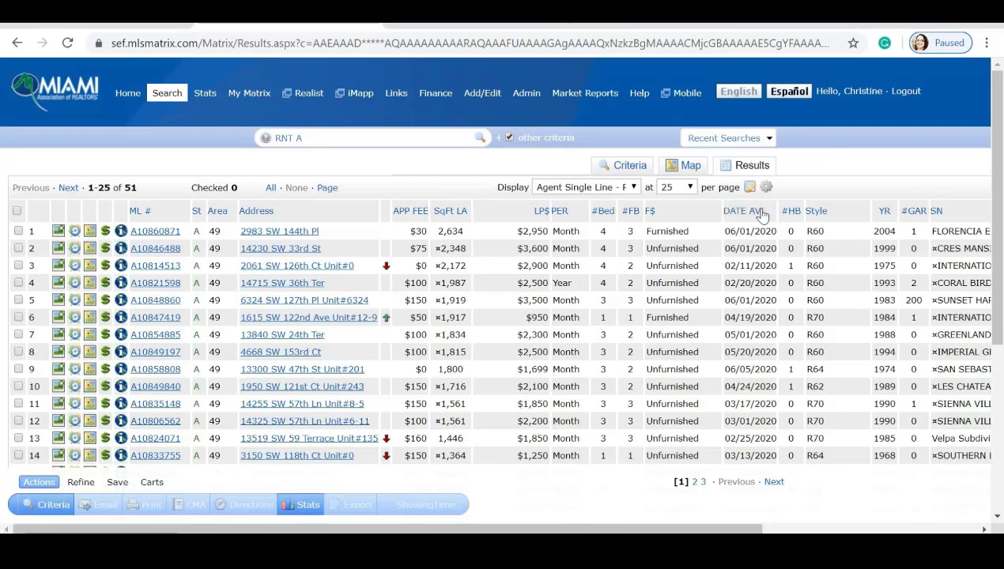
{"action": "left_click_drag", "start_coordinate": [765, 204], "coordinate": [431, 184]}
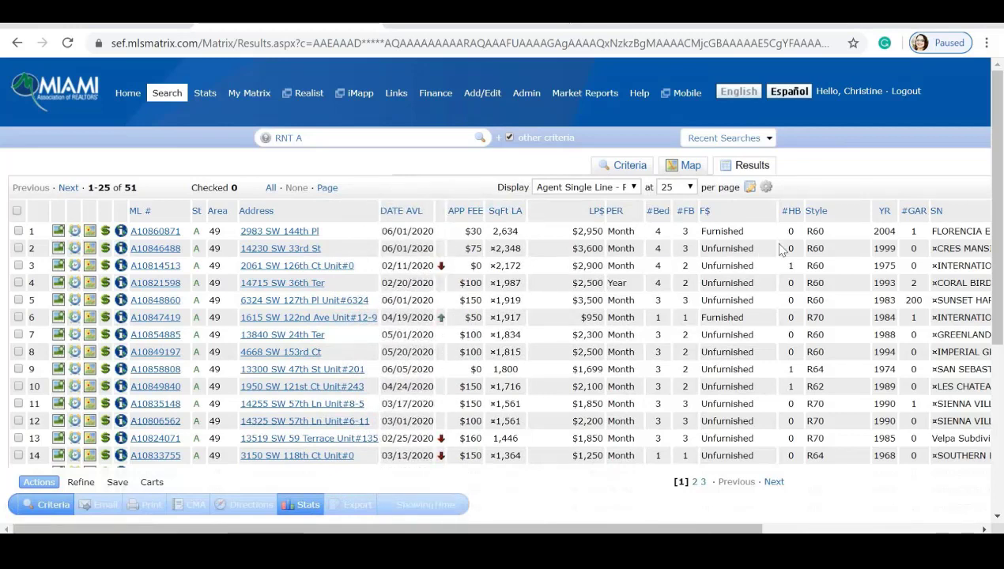
{"action": "left_click_drag", "start_coordinate": [739, 527], "coordinate": [890, 217]}
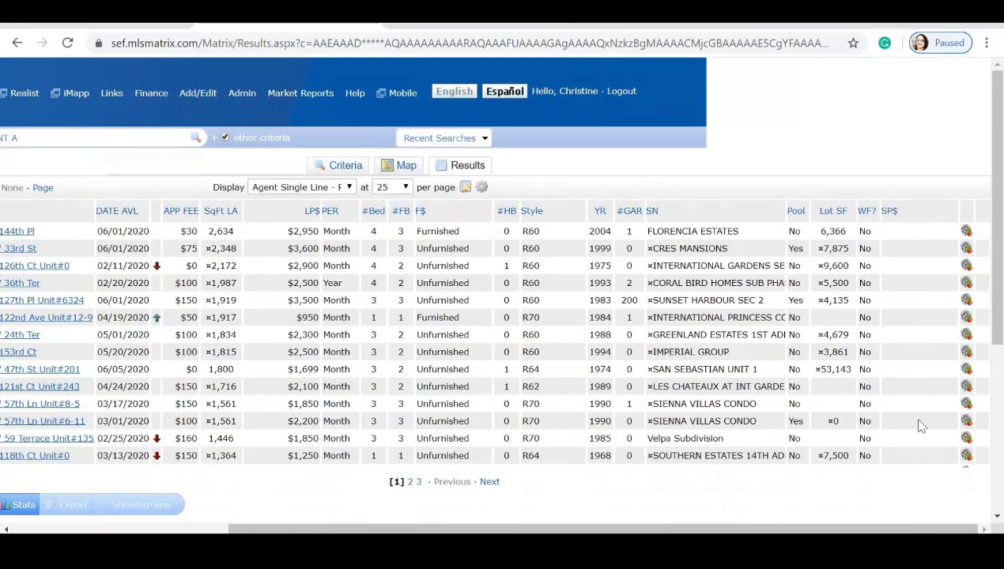
{"action": "left_click", "coordinate": [928, 211]}
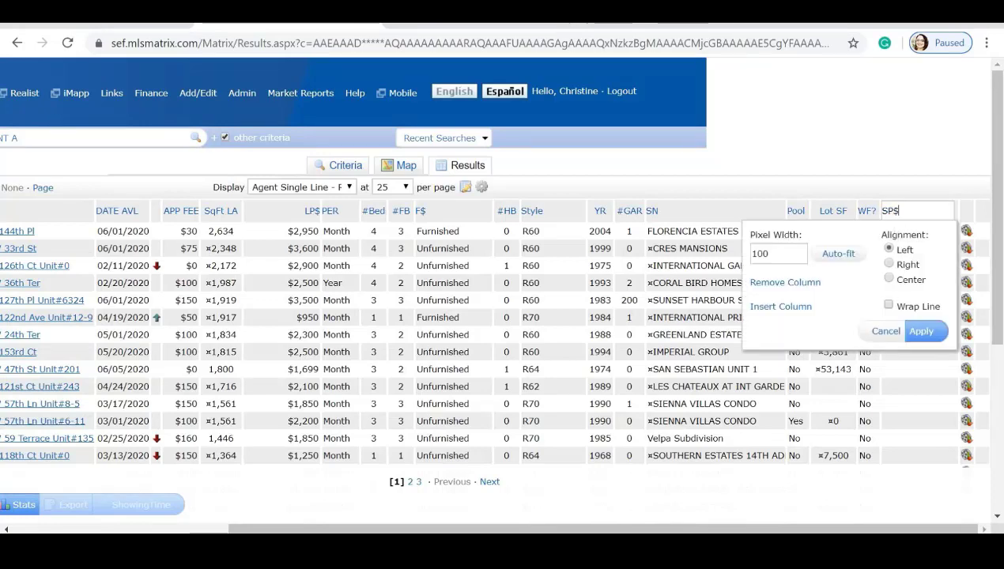
{"action": "left_click", "coordinate": [809, 282]}
{"action": "left_click_drag", "start_coordinate": [512, 530], "coordinate": [344, 530]}
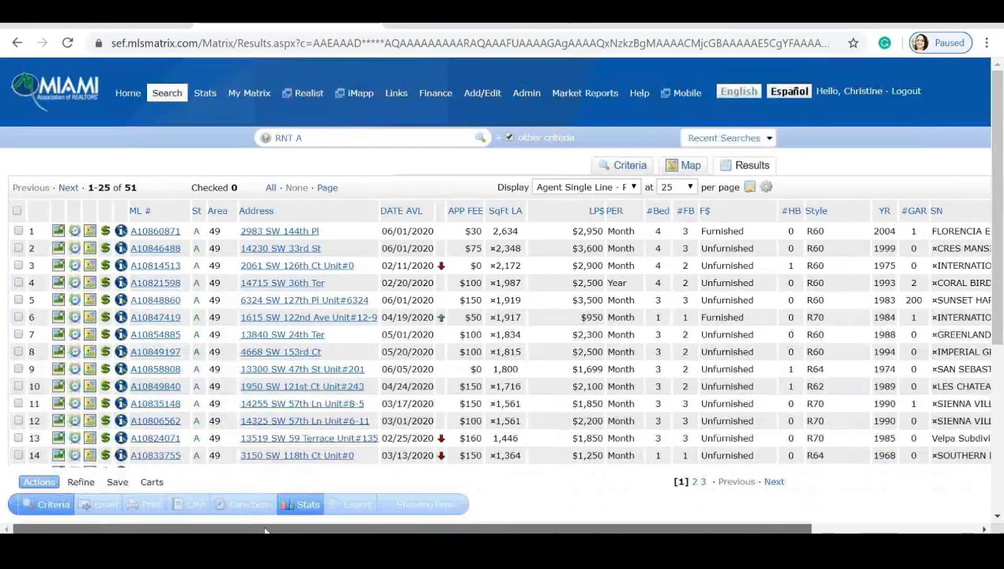
{"action": "scroll", "coordinate": [58, 332], "scroll_direction": "down", "scroll_amount": 4}
{"action": "scroll", "coordinate": [60, 335], "scroll_direction": "up", "scroll_amount": 4}
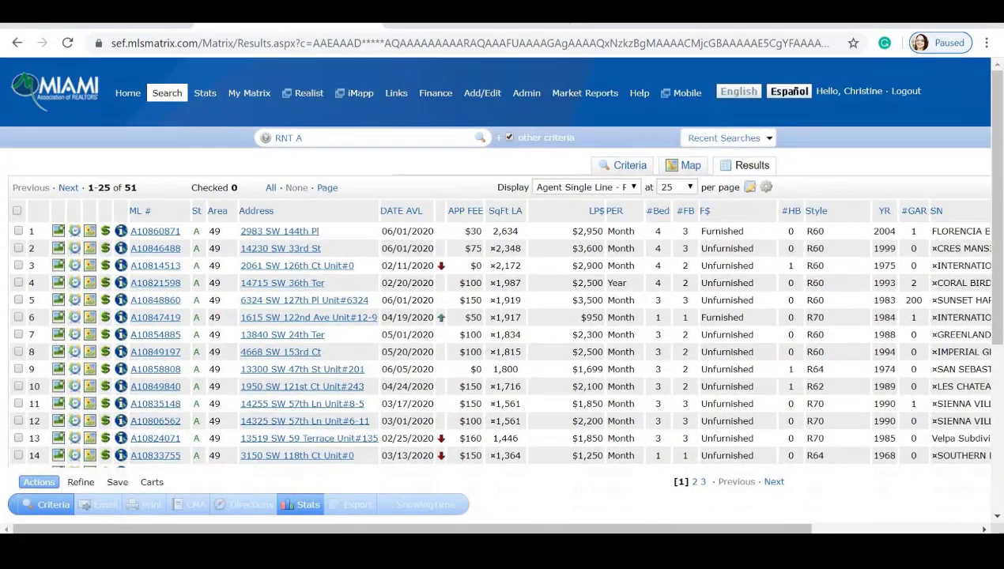
Set the results display to 100 listings per page.
{"action": "left_click", "coordinate": [690, 188]}
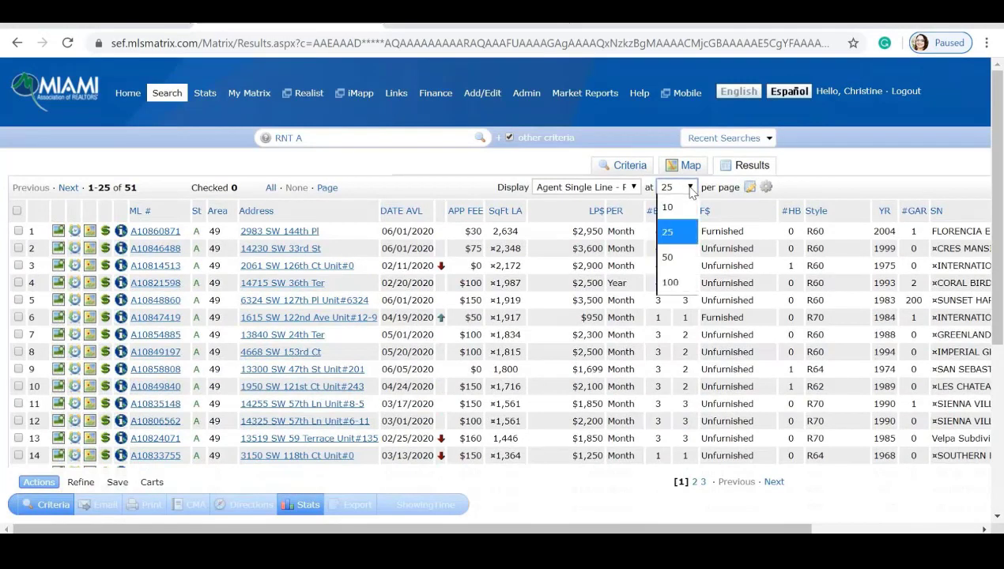
{"action": "left_click", "coordinate": [672, 282]}
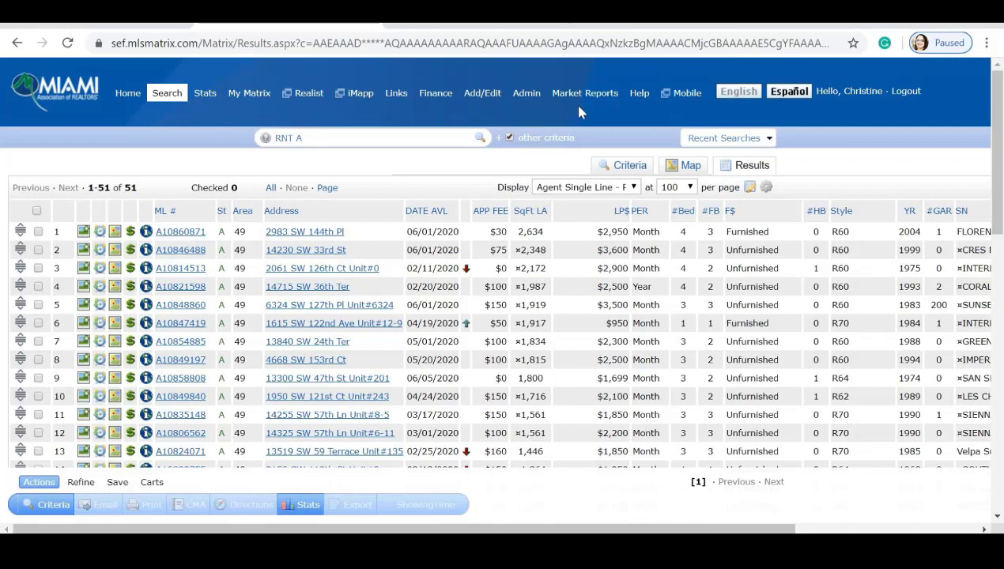
Edit the display name, replacing 'Single' with 'Rental View -' toward 'Rental View - Custom'.
{"action": "left_click", "coordinate": [750, 188]}
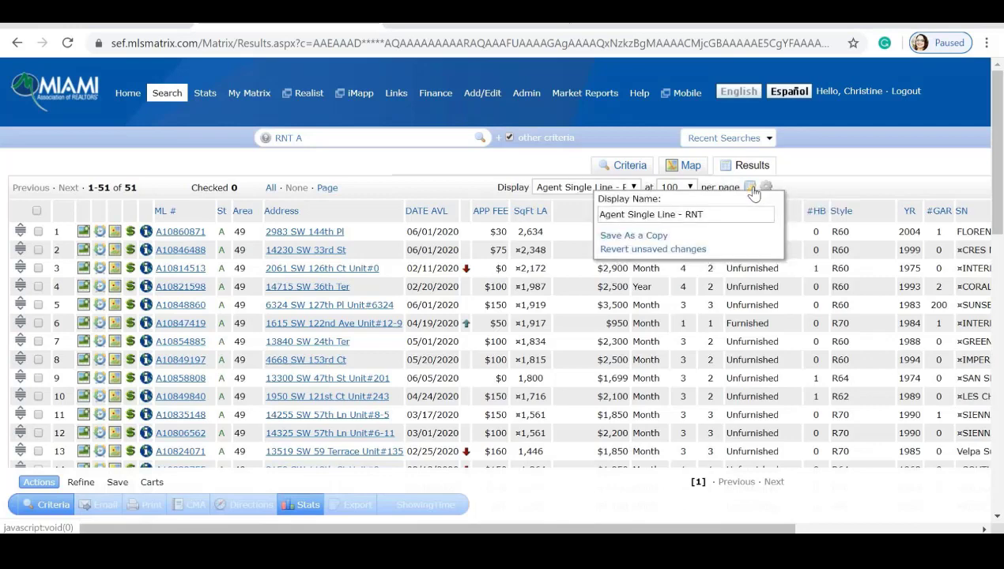
{"action": "left_click", "coordinate": [703, 214]}
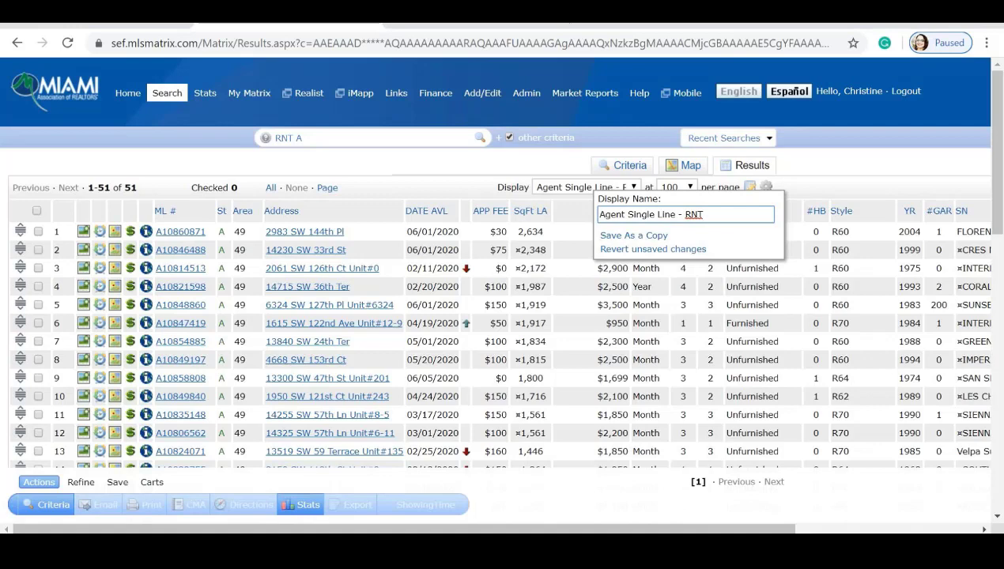
{"action": "left_click_drag", "start_coordinate": [704, 214], "coordinate": [596, 214]}
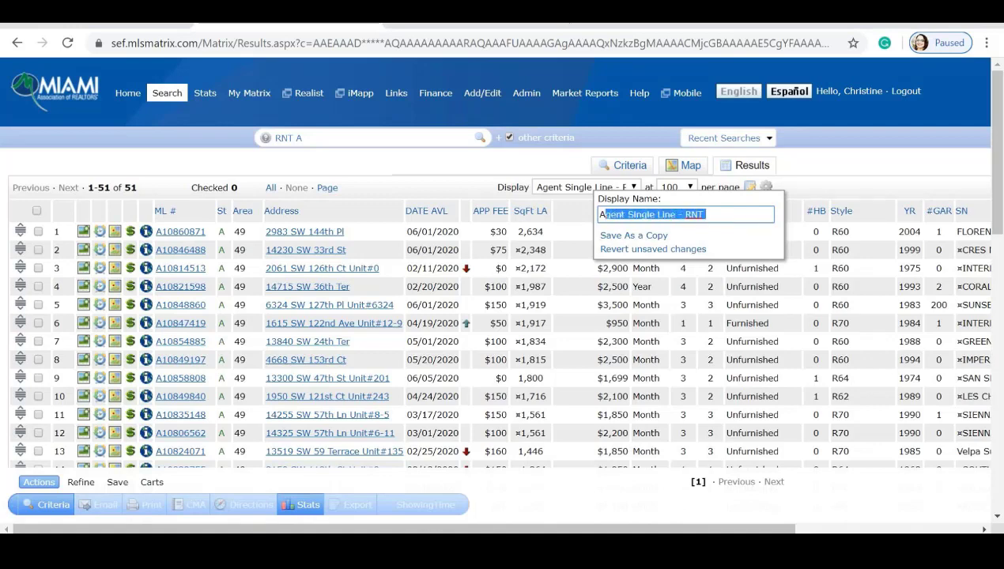
{"action": "left_click", "coordinate": [749, 189]}
{"action": "double_click", "coordinate": [643, 214]}
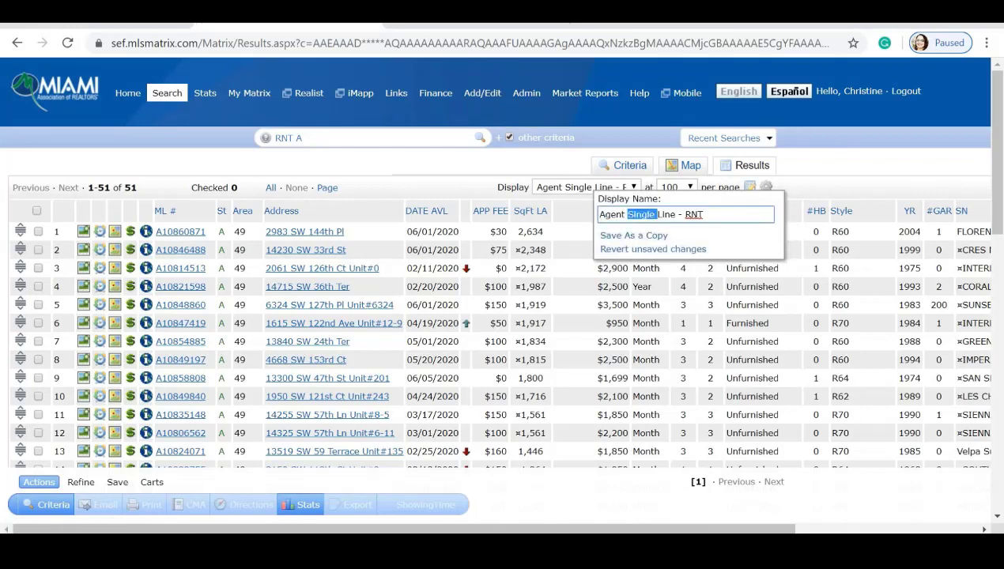
{"action": "type", "text": "Rental View -"}
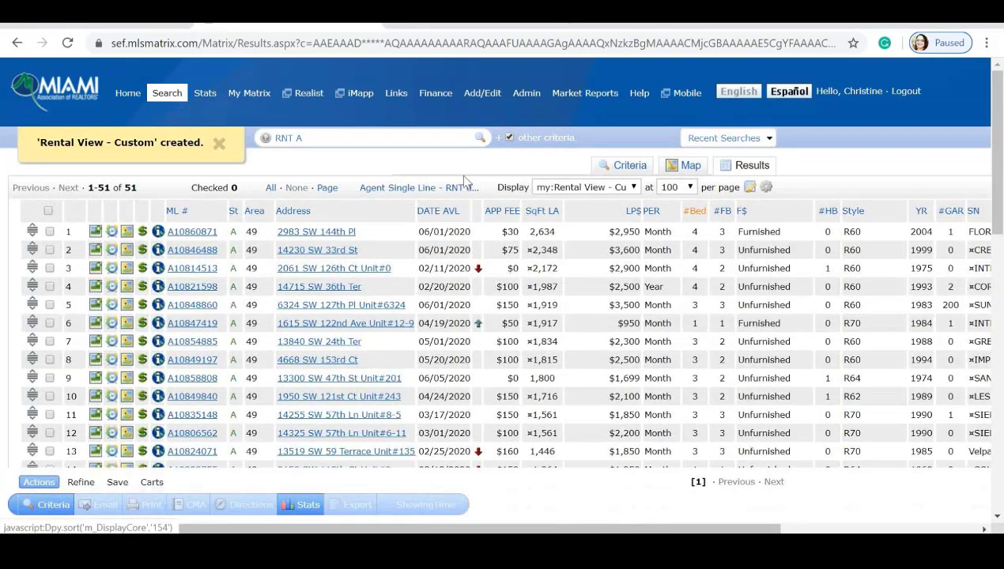
{"action": "left_click", "coordinate": [634, 188]}
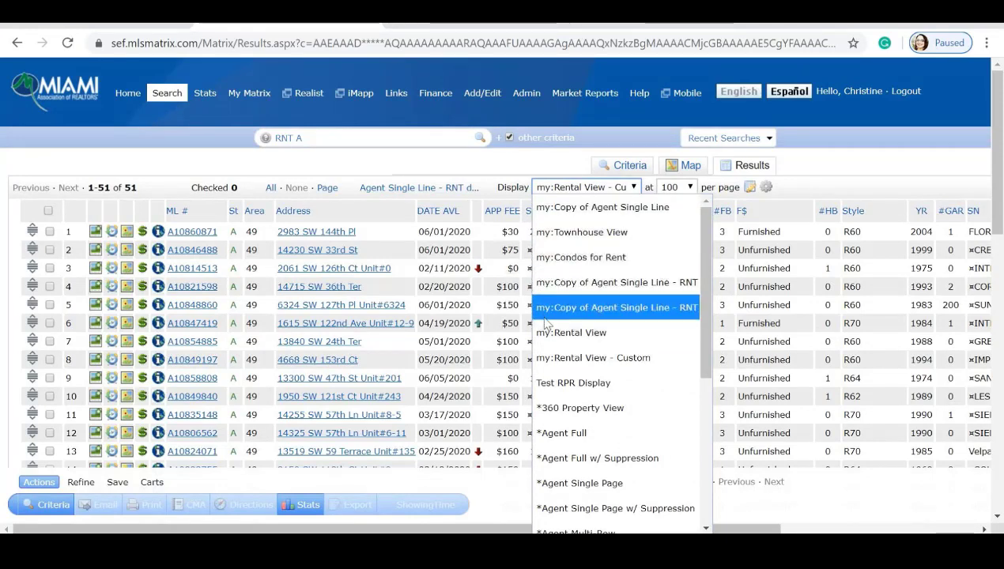
{"action": "left_click", "coordinate": [553, 357]}
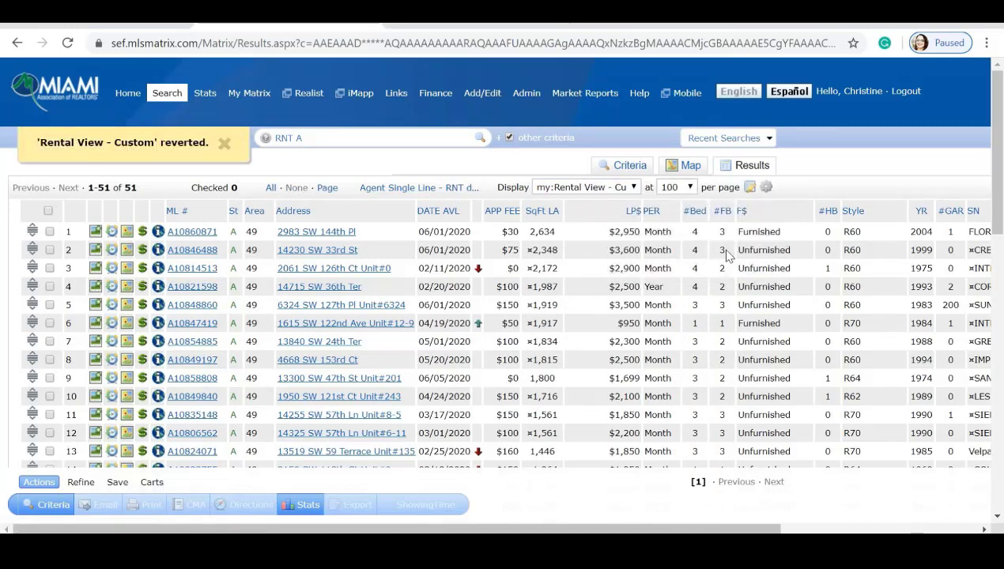
{"action": "left_click", "coordinate": [222, 141]}
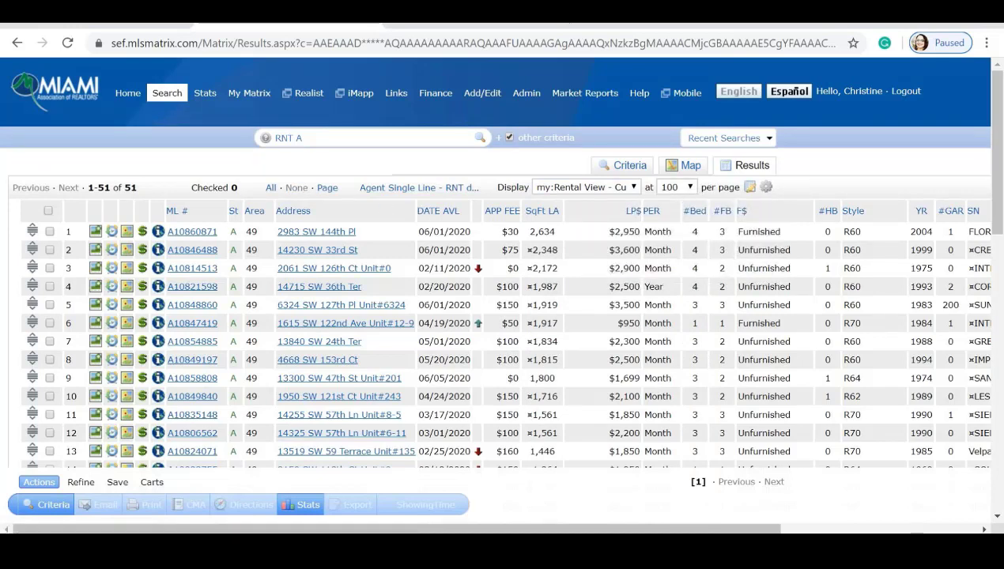
{"action": "scroll", "coordinate": [99, 300], "scroll_direction": "down", "scroll_amount": 3}
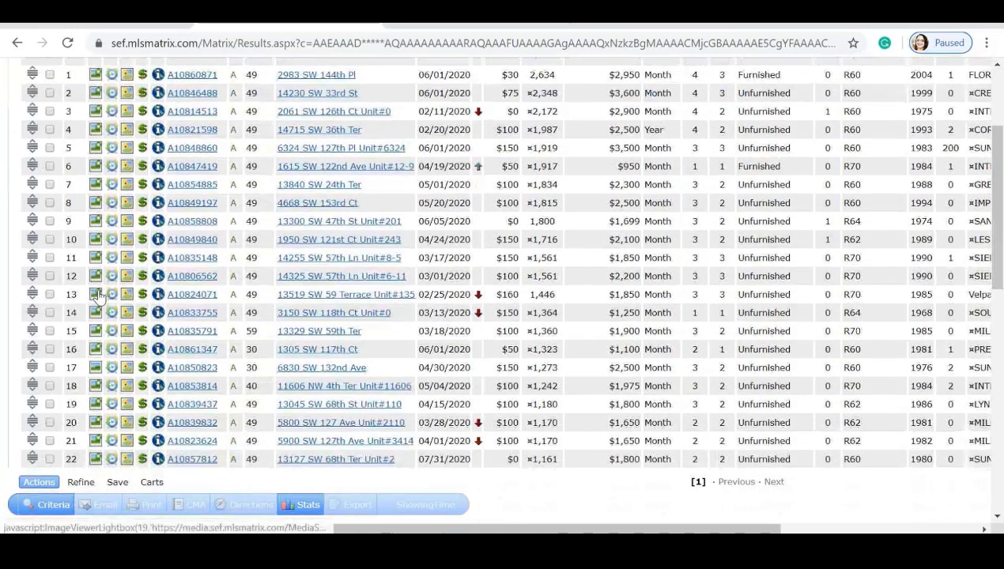
{"action": "scroll", "coordinate": [98, 301], "scroll_direction": "up", "scroll_amount": 3}
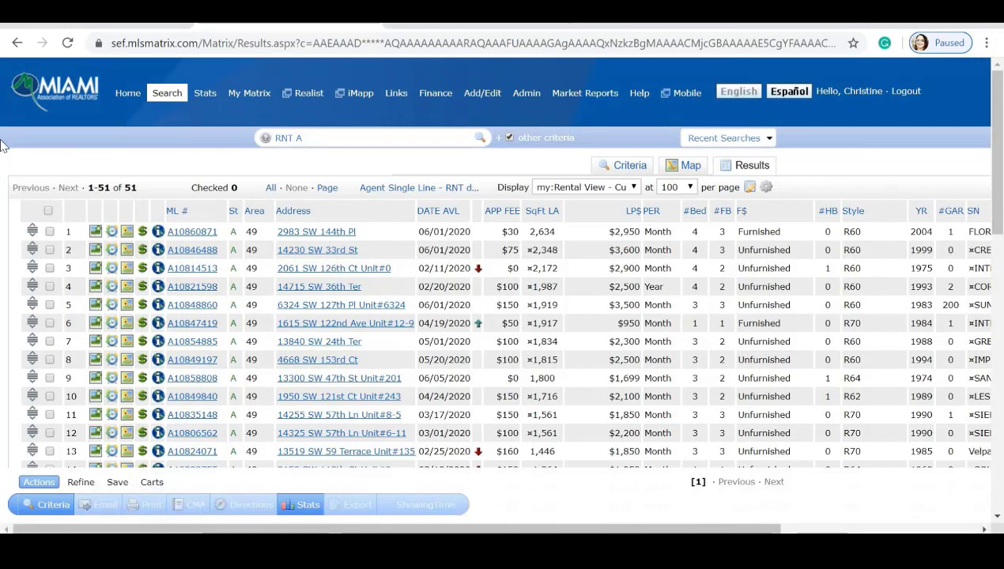
Check the first three rentals, narrow the results to them, then return to all original results.
{"action": "left_click", "coordinate": [49, 232]}
{"action": "left_click", "coordinate": [49, 250]}
{"action": "left_click", "coordinate": [49, 268]}
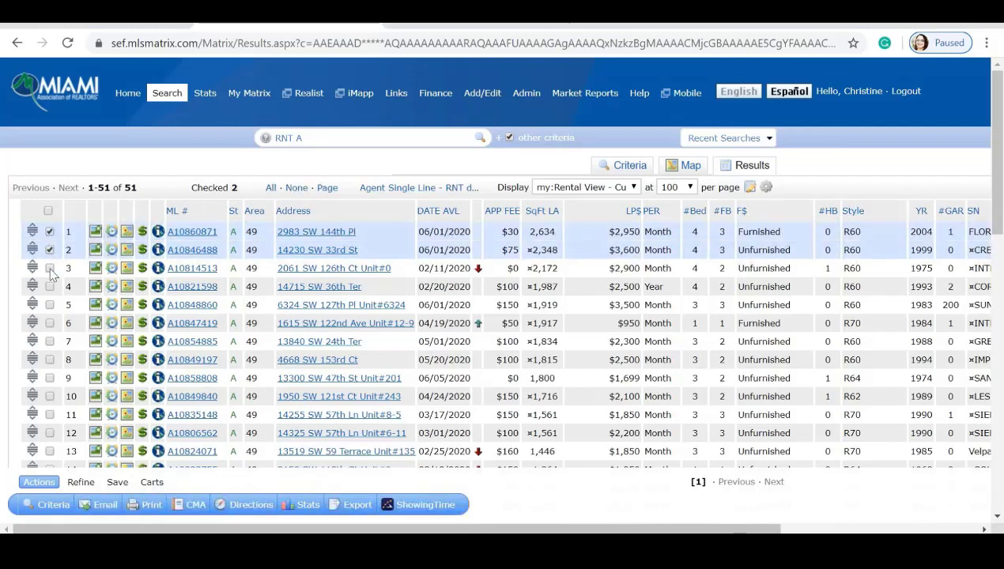
{"action": "scroll", "coordinate": [194, 291], "scroll_direction": "down", "scroll_amount": 1}
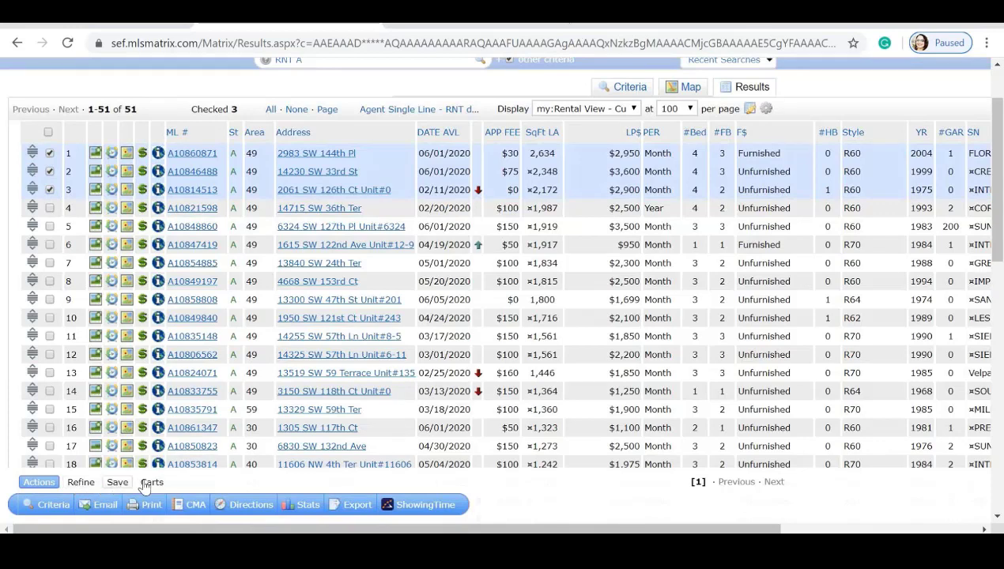
{"action": "left_click", "coordinate": [80, 482]}
{"action": "left_click", "coordinate": [216, 506]}
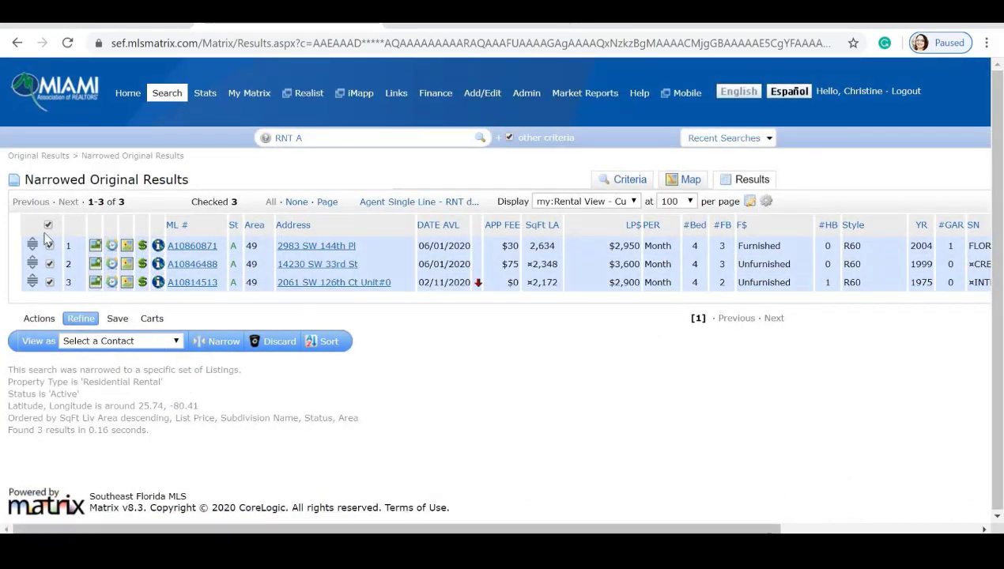
{"action": "left_click", "coordinate": [49, 155]}
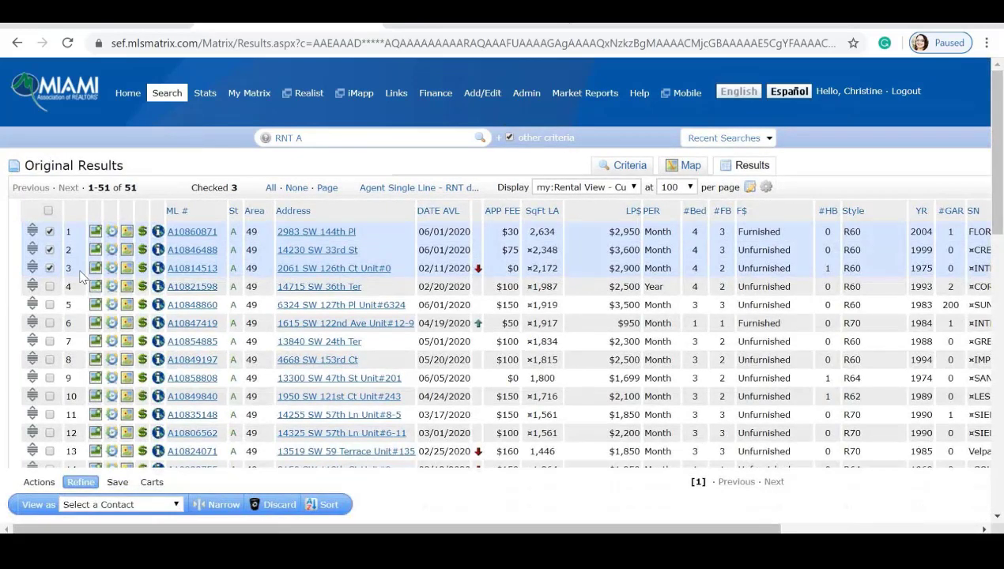
Show the search's Save options and check the row 4 and row 5 listings.
{"action": "scroll", "coordinate": [83, 275], "scroll_direction": "down", "scroll_amount": 1}
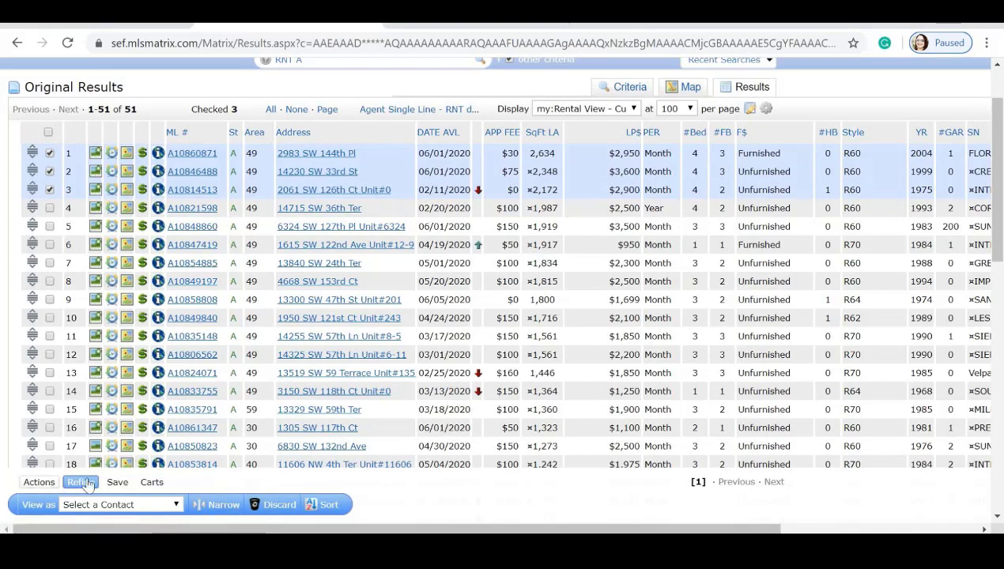
{"action": "left_click", "coordinate": [117, 482]}
{"action": "scroll", "coordinate": [117, 482], "scroll_direction": "down", "scroll_amount": 1}
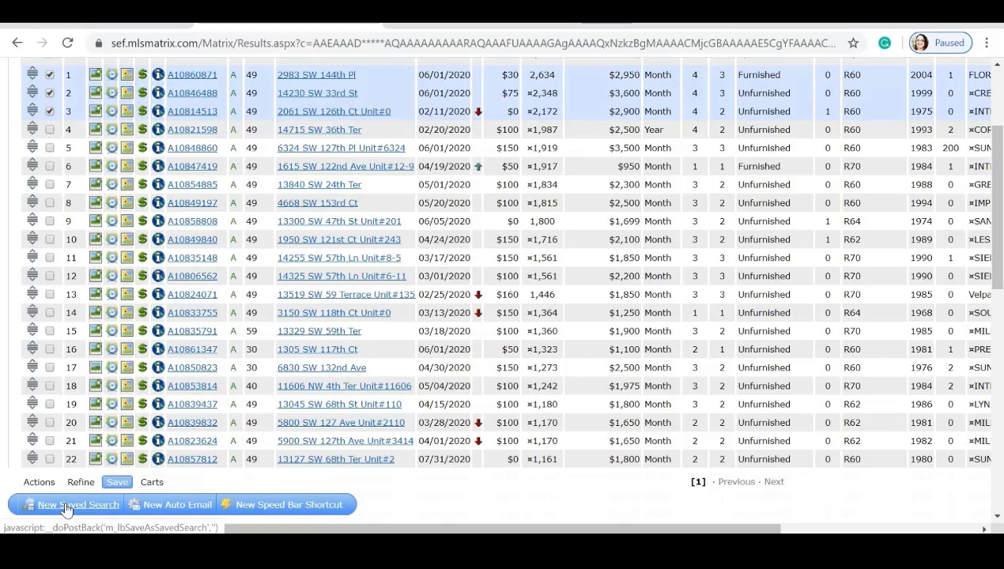
{"action": "scroll", "coordinate": [69, 304], "scroll_direction": "up", "scroll_amount": 2}
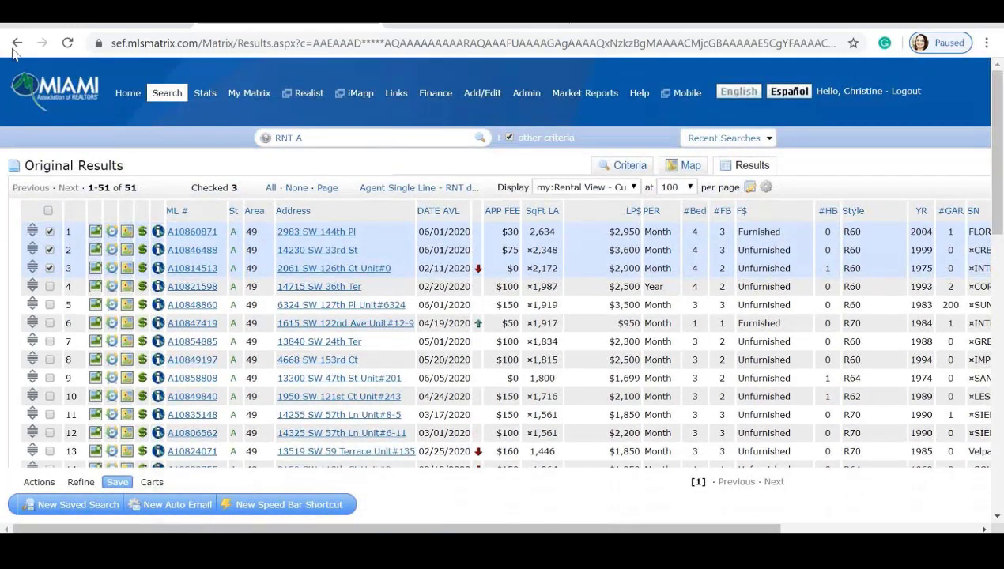
{"action": "mouse_move", "coordinate": [251, 96]}
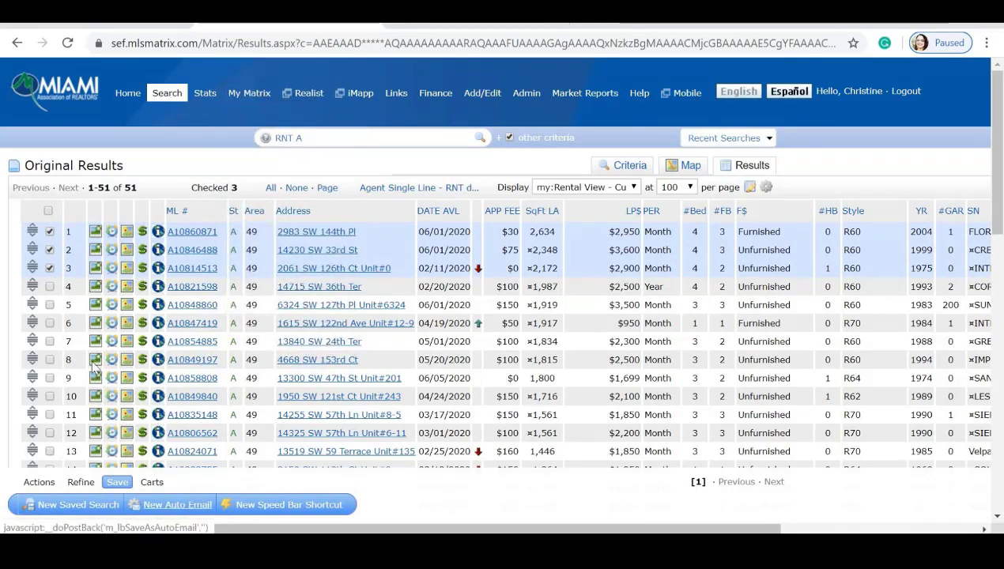
{"action": "left_click", "coordinate": [49, 286]}
{"action": "left_click", "coordinate": [49, 305]}
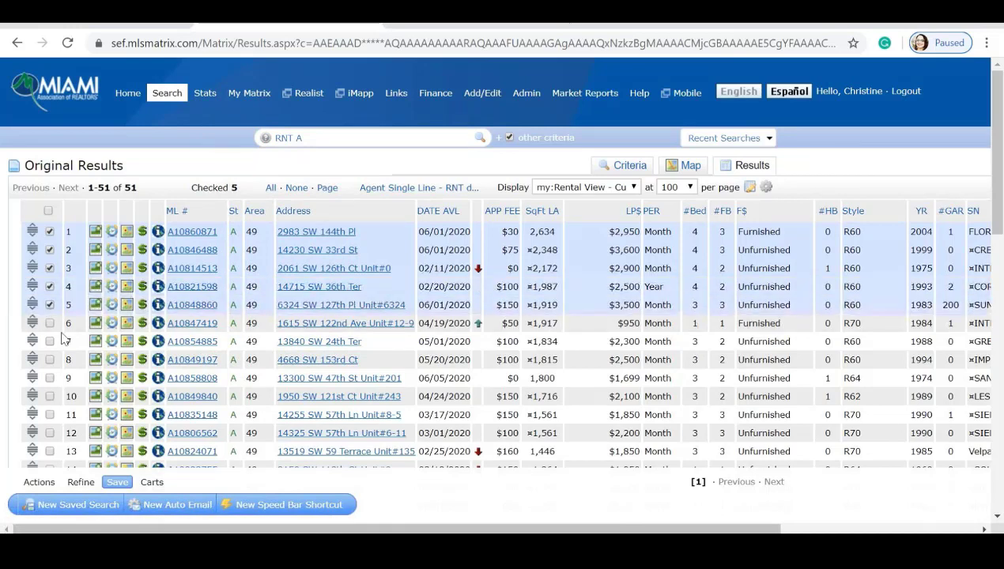
Start a new Auto Email and pick the client from the Contact list as recipient.
{"action": "left_click", "coordinate": [177, 505]}
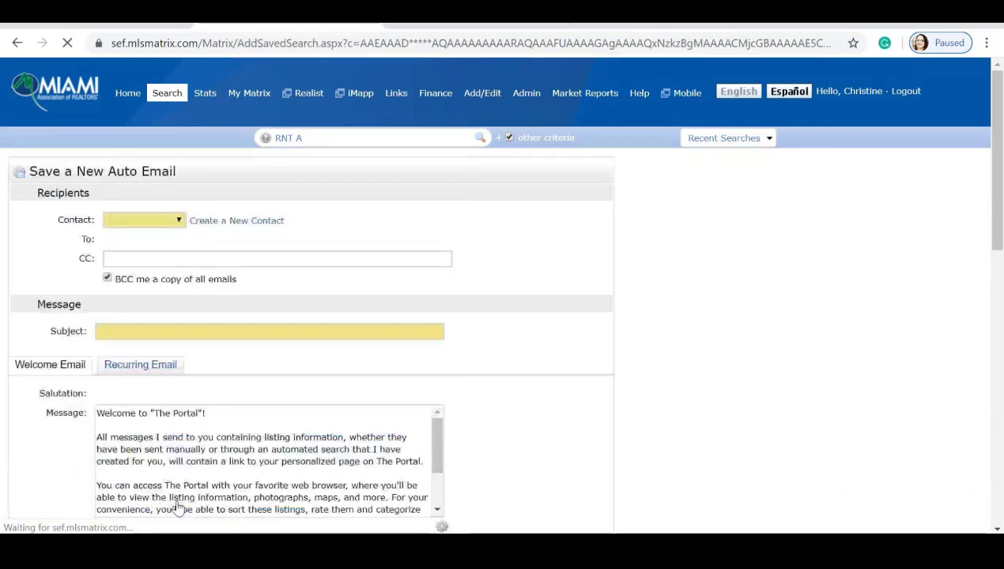
{"action": "scroll", "coordinate": [80, 314], "scroll_direction": "down", "scroll_amount": 1}
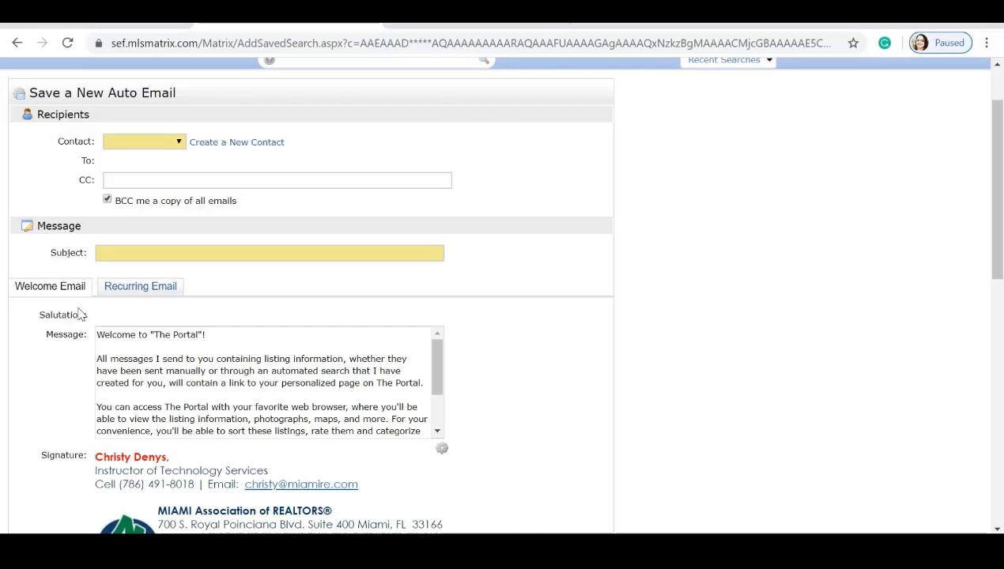
{"action": "scroll", "coordinate": [79, 315], "scroll_direction": "up", "scroll_amount": 2}
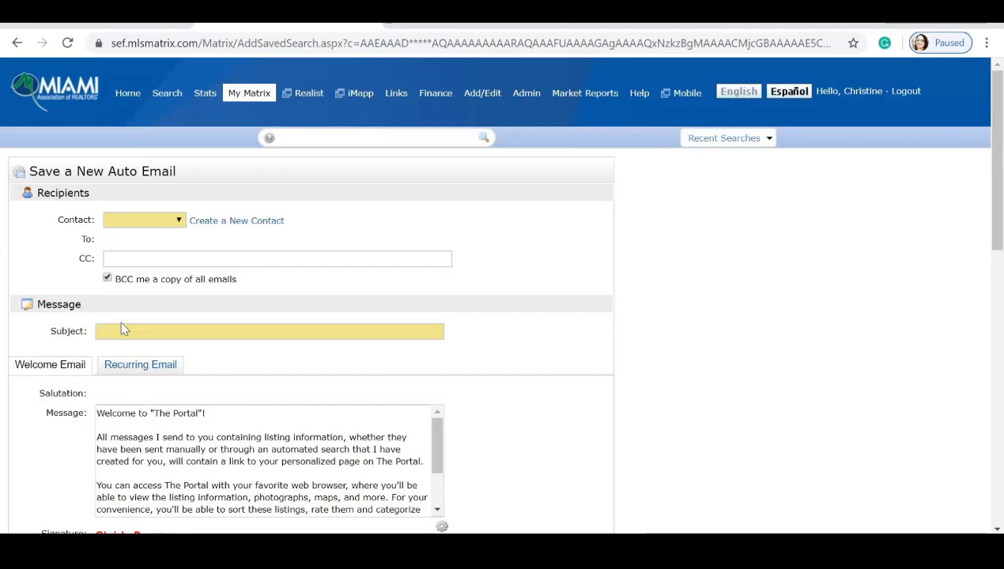
{"action": "left_click", "coordinate": [180, 219]}
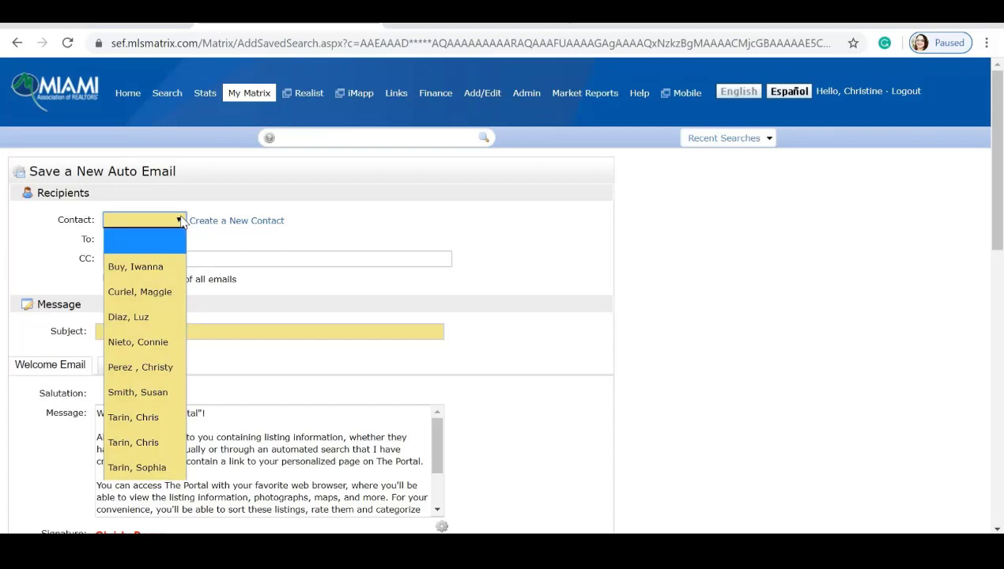
{"action": "left_click", "coordinate": [181, 221]}
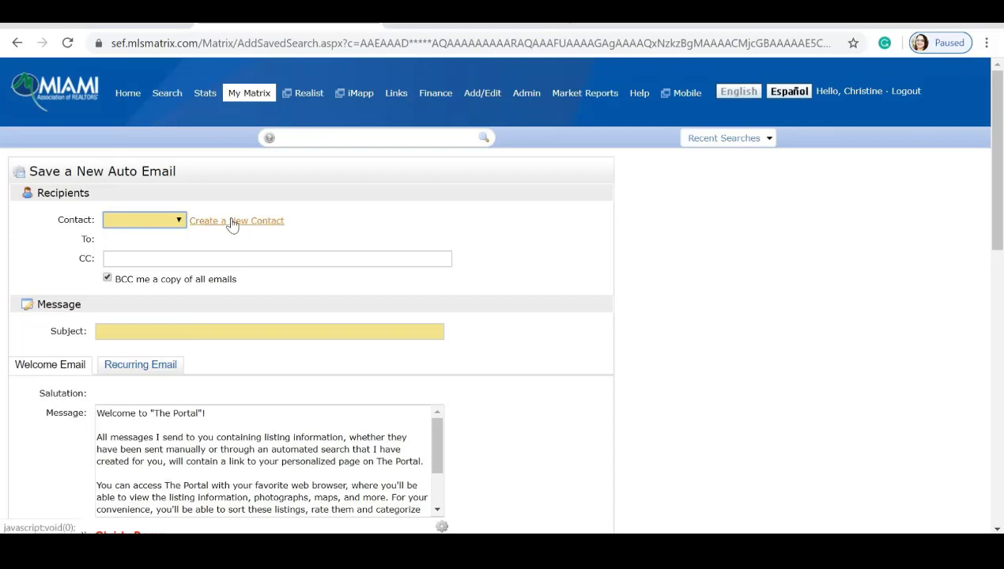
{"action": "left_click", "coordinate": [178, 222]}
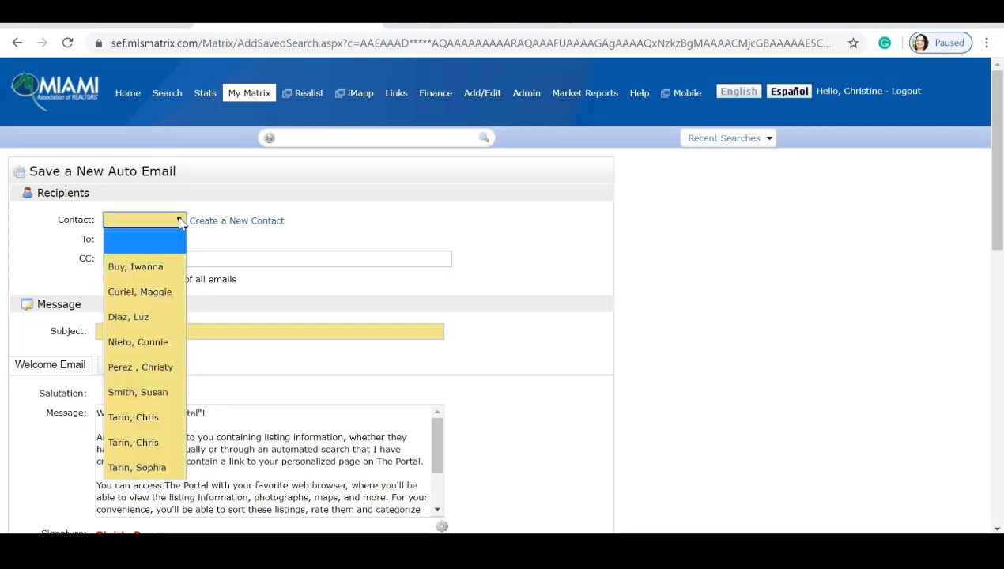
{"action": "left_click", "coordinate": [128, 442]}
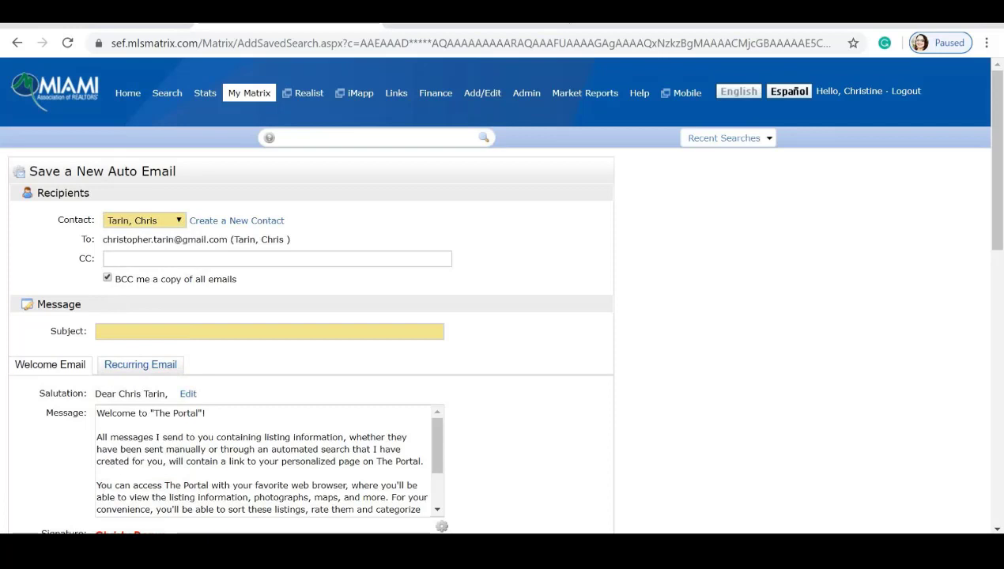
{"action": "left_click", "coordinate": [136, 259]}
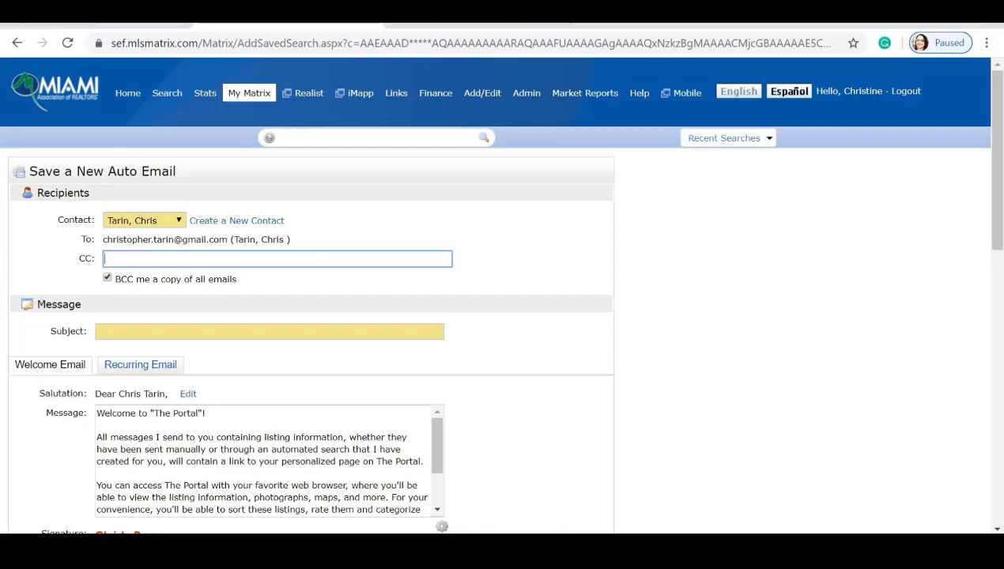
Enter the subject 'Available Rentals Near Work', removing the mistyped 'Miami' first.
{"action": "scroll", "coordinate": [502, 294], "scroll_direction": "down", "scroll_amount": 1}
{"action": "scroll", "coordinate": [67, 246], "scroll_direction": "down", "scroll_amount": 1}
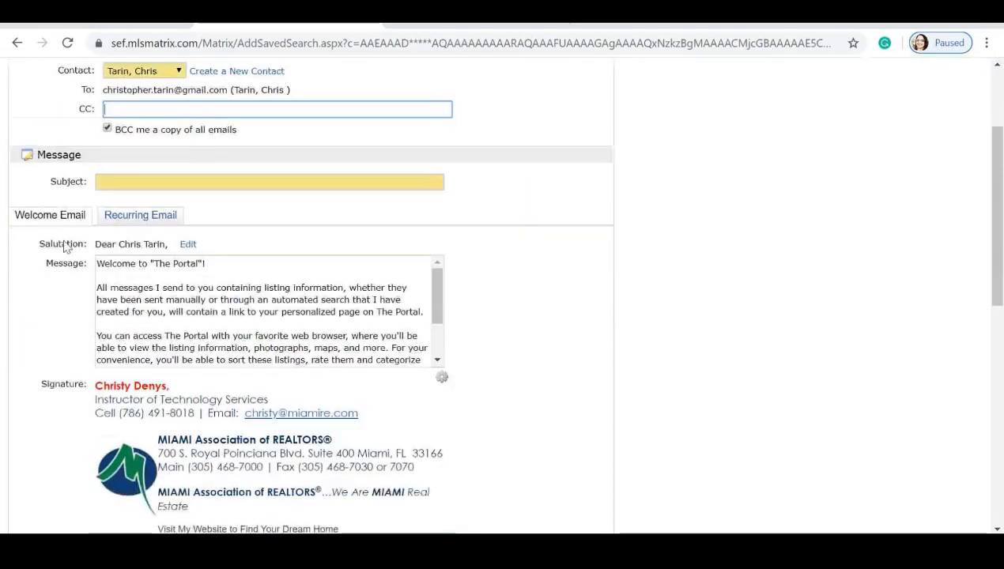
{"action": "left_click", "coordinate": [114, 178]}
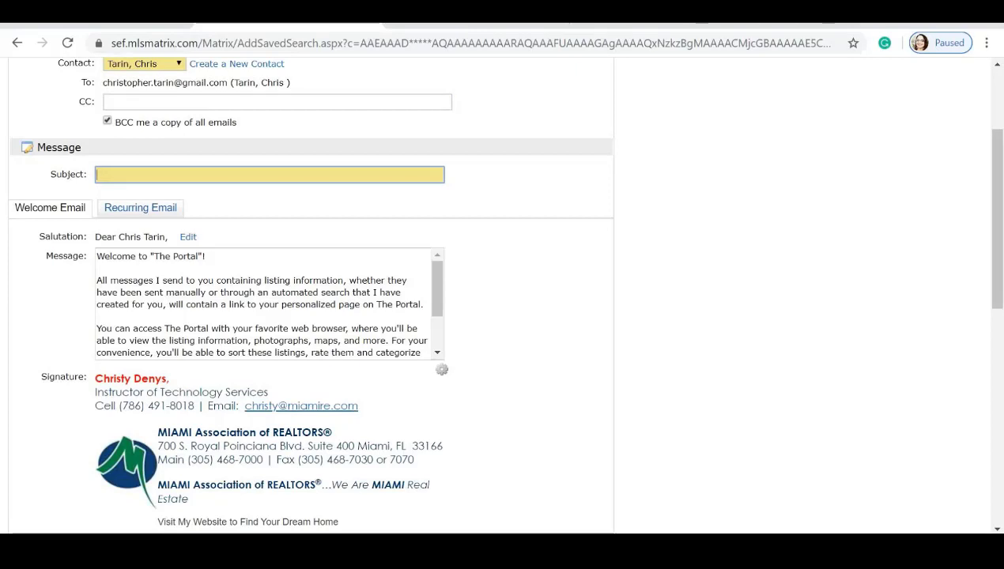
{"action": "type", "text": "Miami"}
{"action": "key", "text": "BackSpace"}
{"action": "key", "text": "BackSpace"}
{"action": "key", "text": "BackSpace"}
{"action": "key", "text": "BackSpace"}
{"action": "key", "text": "BackSpace"}
{"action": "key", "text": "BackSpace"}
{"action": "type", "text": "Available R"}
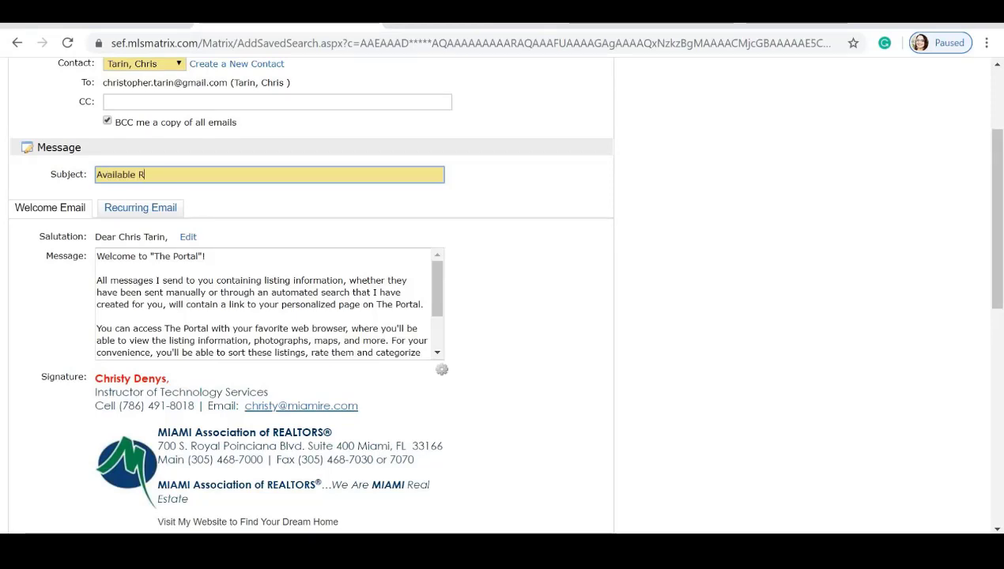
{"action": "type", "text": "entals Near Wor"}
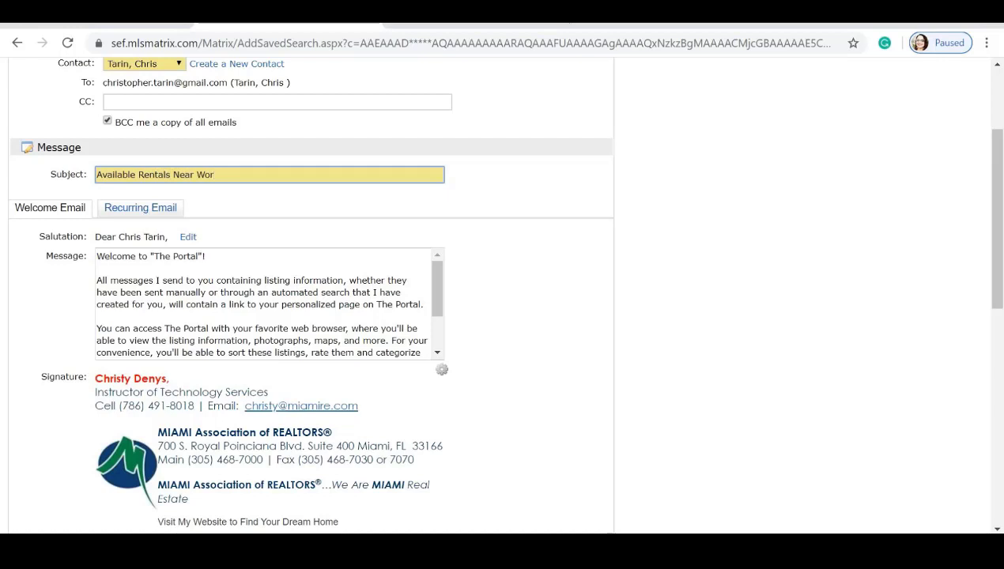
{"action": "type", "text": "k"}
{"action": "scroll", "coordinate": [117, 192], "scroll_direction": "down", "scroll_amount": 2}
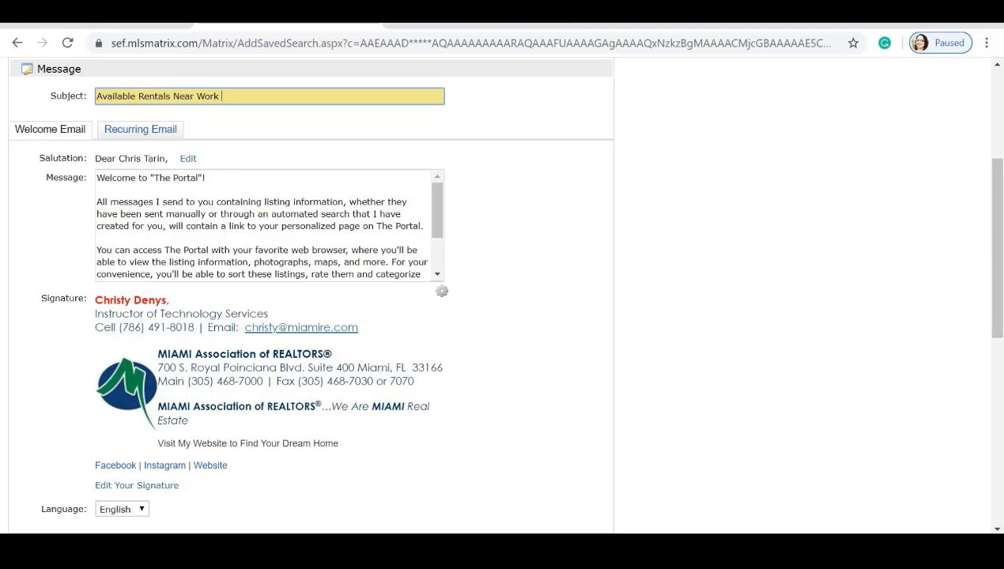
{"action": "scroll", "coordinate": [265, 225], "scroll_direction": "down", "scroll_amount": 2}
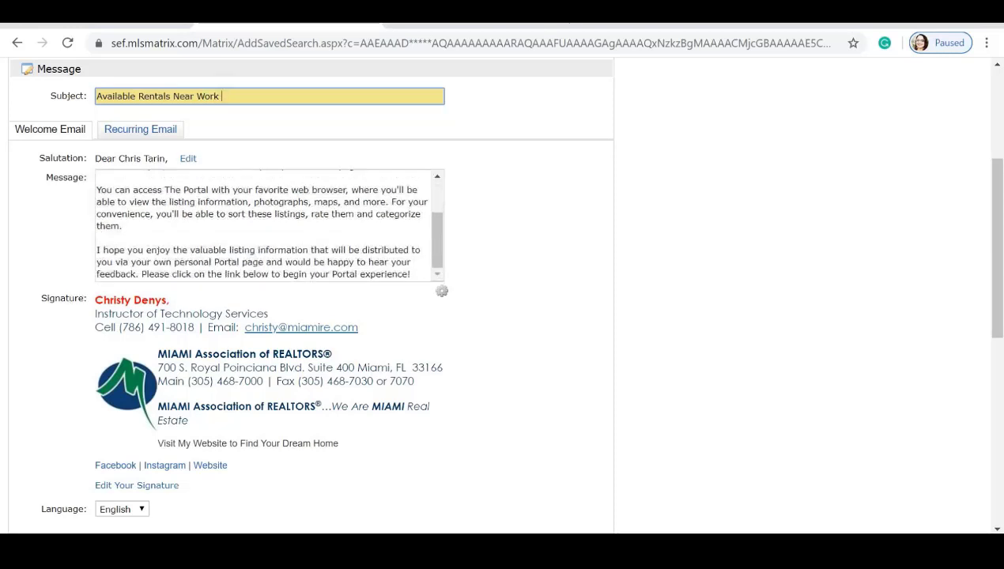
{"action": "scroll", "coordinate": [266, 226], "scroll_direction": "up", "scroll_amount": 2}
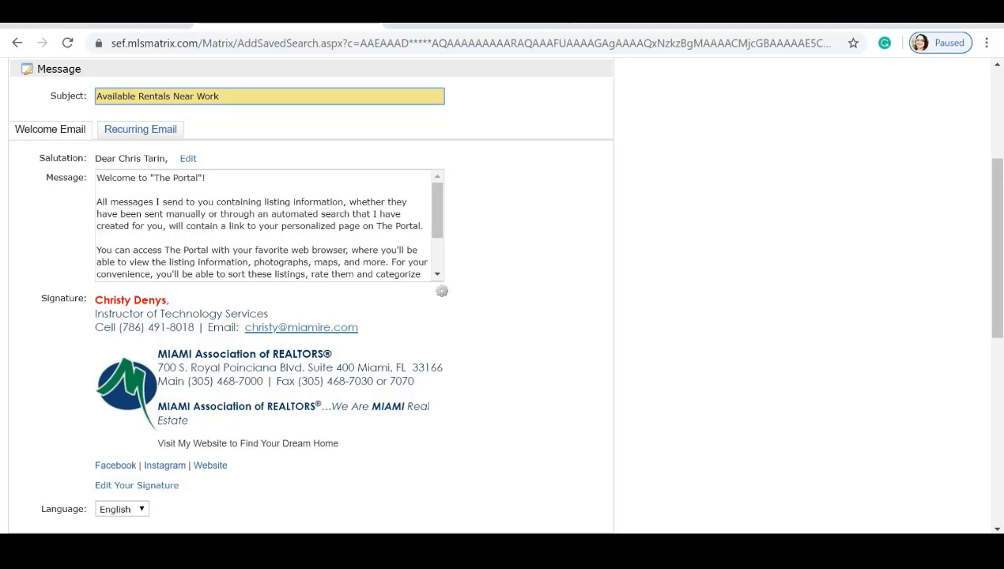
{"action": "left_click", "coordinate": [139, 131]}
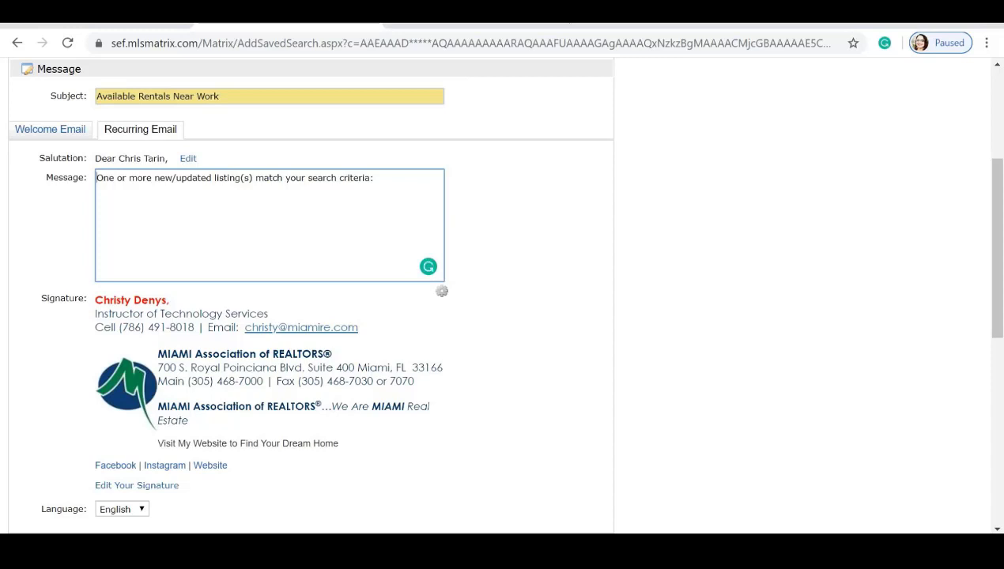
{"action": "left_click", "coordinate": [44, 133]}
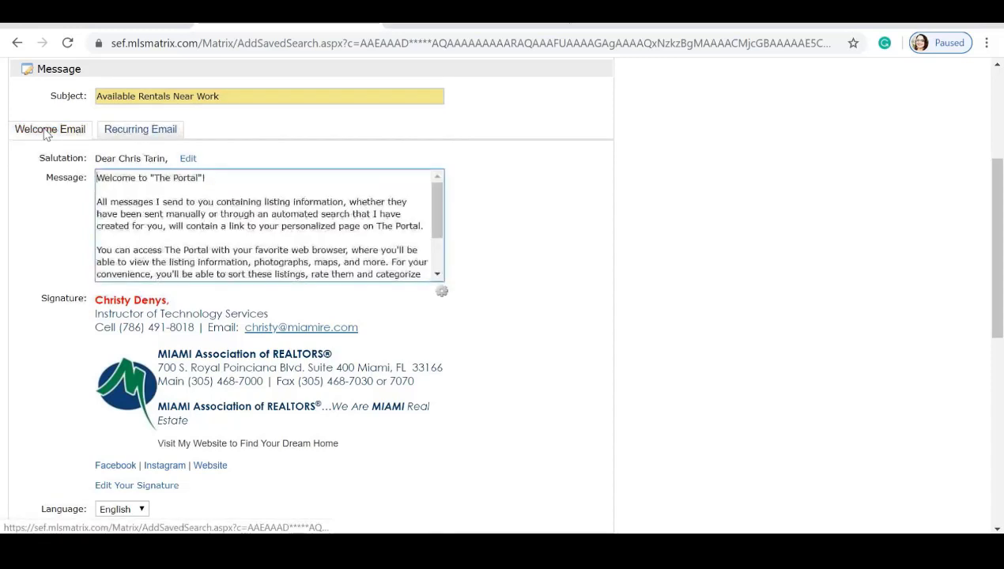
{"action": "scroll", "coordinate": [268, 225], "scroll_direction": "down", "scroll_amount": 2}
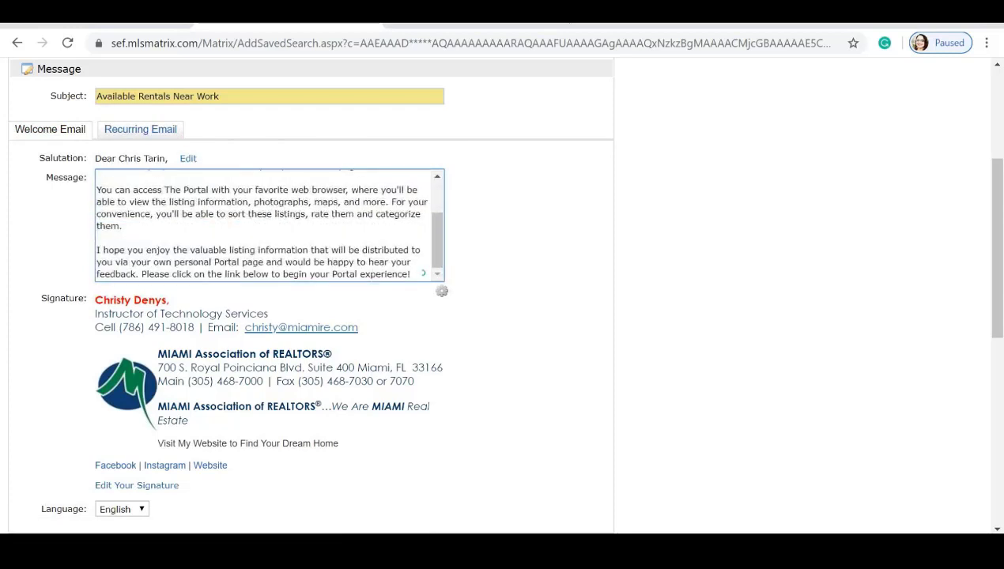
{"action": "scroll", "coordinate": [269, 225], "scroll_direction": "up", "scroll_amount": 2}
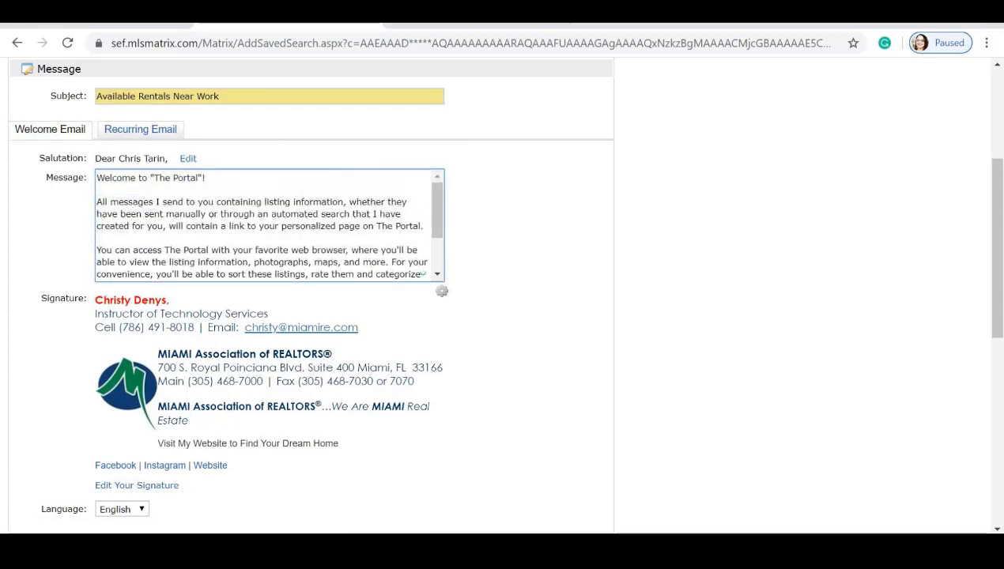
{"action": "left_click", "coordinate": [127, 130]}
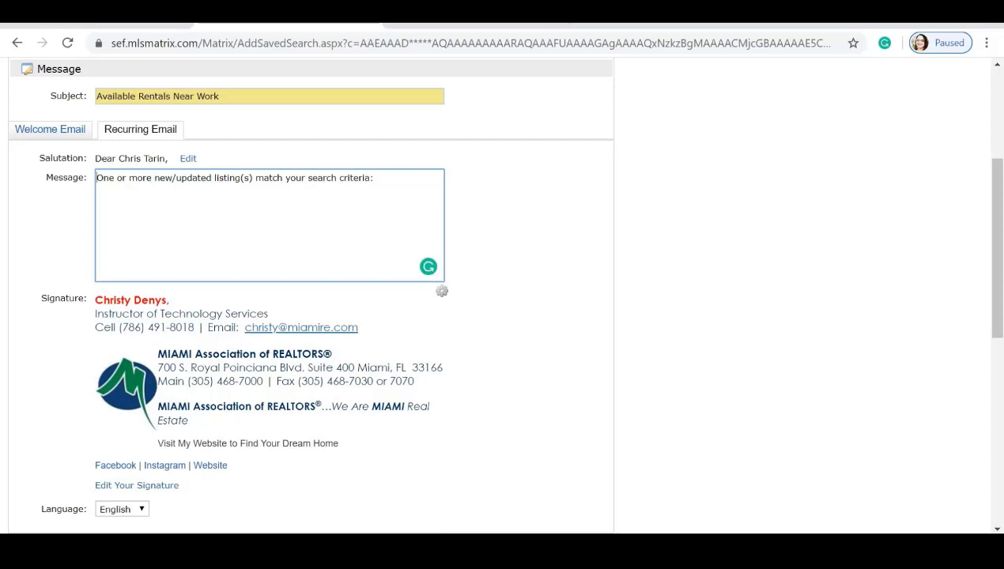
{"action": "left_click", "coordinate": [47, 132]}
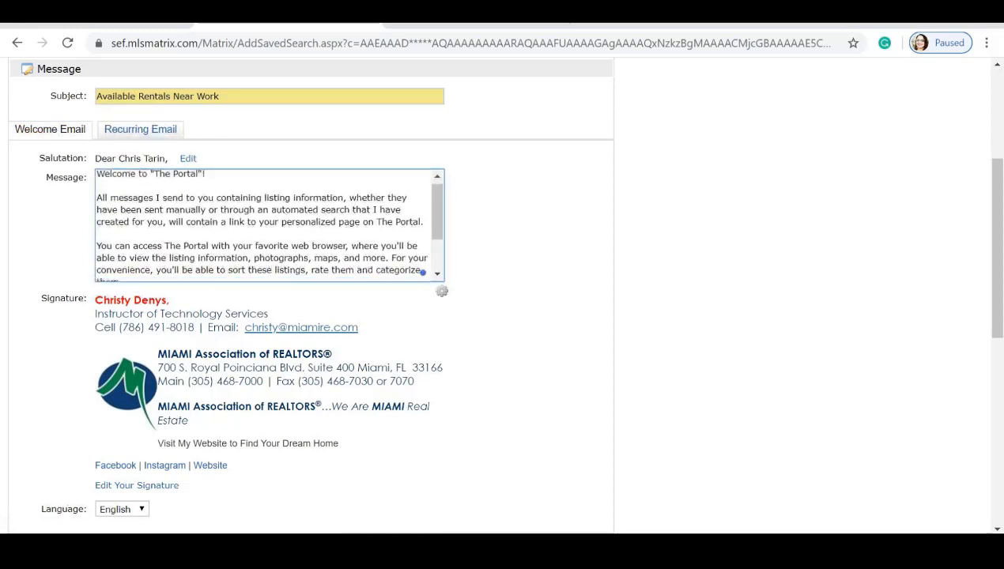
{"action": "scroll", "coordinate": [269, 225], "scroll_direction": "down", "scroll_amount": 2}
{"action": "scroll", "coordinate": [71, 348], "scroll_direction": "down", "scroll_amount": 2}
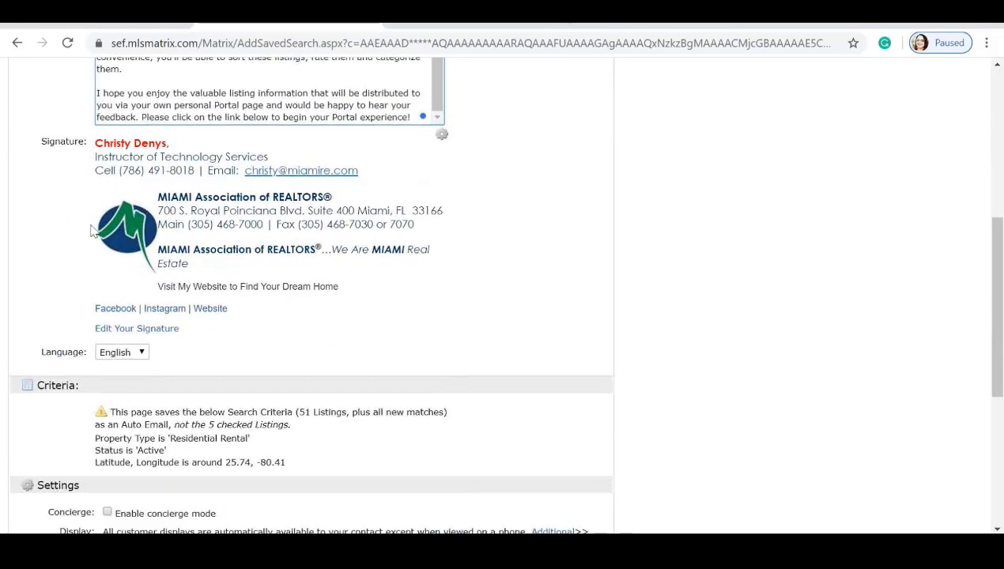
Tick 'Enable concierge mode' in the rental auto email's Settings section.
{"action": "scroll", "coordinate": [74, 223], "scroll_direction": "down", "scroll_amount": 3}
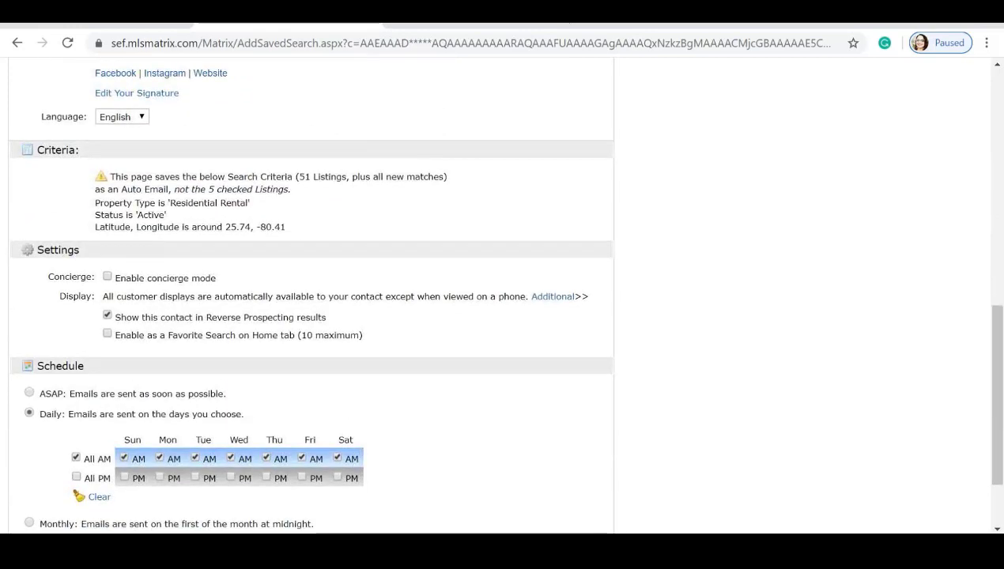
{"action": "scroll", "coordinate": [138, 239], "scroll_direction": "down", "scroll_amount": 1}
{"action": "scroll", "coordinate": [138, 239], "scroll_direction": "down", "scroll_amount": 1}
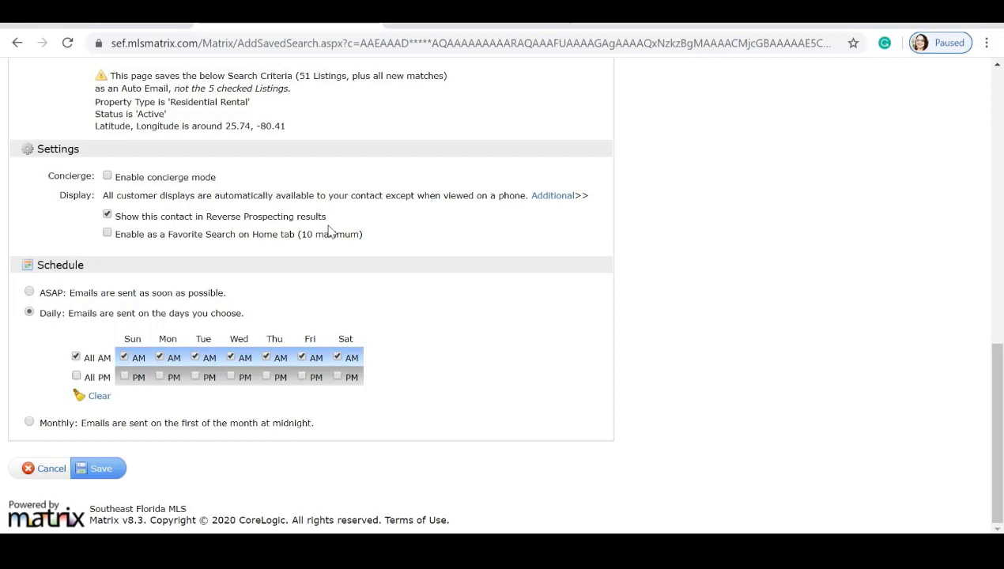
{"action": "left_click", "coordinate": [108, 177]}
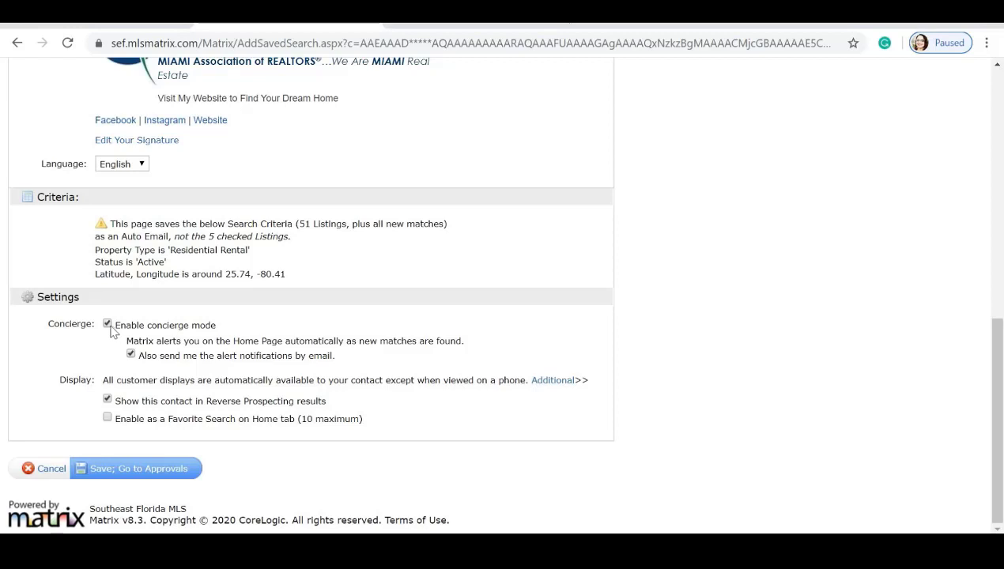
Uncheck 'Enable concierge mode' to bring back the Daily email schedule.
{"action": "left_click", "coordinate": [108, 324]}
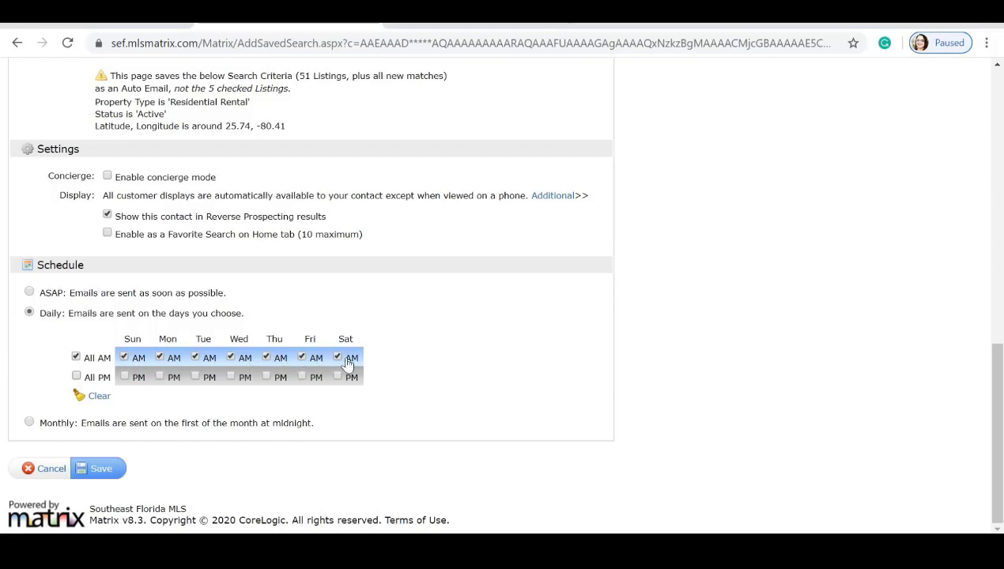
Clear the Sun, Mon, Tue, Wed, Thu and Sat AM boxes, then tick Mon, Wed and Fri PM.
{"action": "left_click", "coordinate": [124, 357]}
{"action": "left_click", "coordinate": [158, 357]}
{"action": "left_click", "coordinate": [195, 357]}
{"action": "left_click", "coordinate": [230, 357]}
{"action": "left_click", "coordinate": [266, 357]}
{"action": "left_click", "coordinate": [336, 358]}
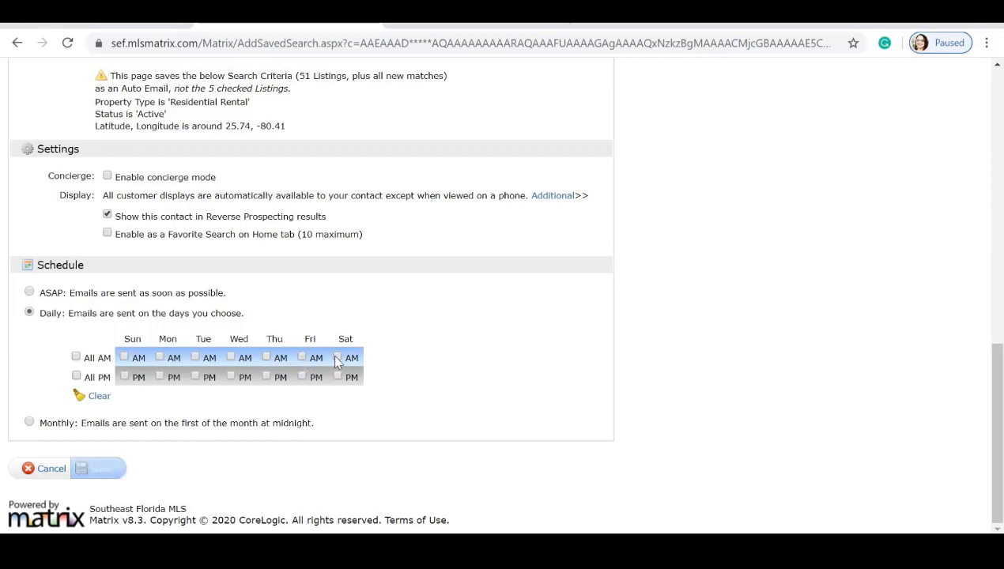
{"action": "left_click", "coordinate": [159, 377]}
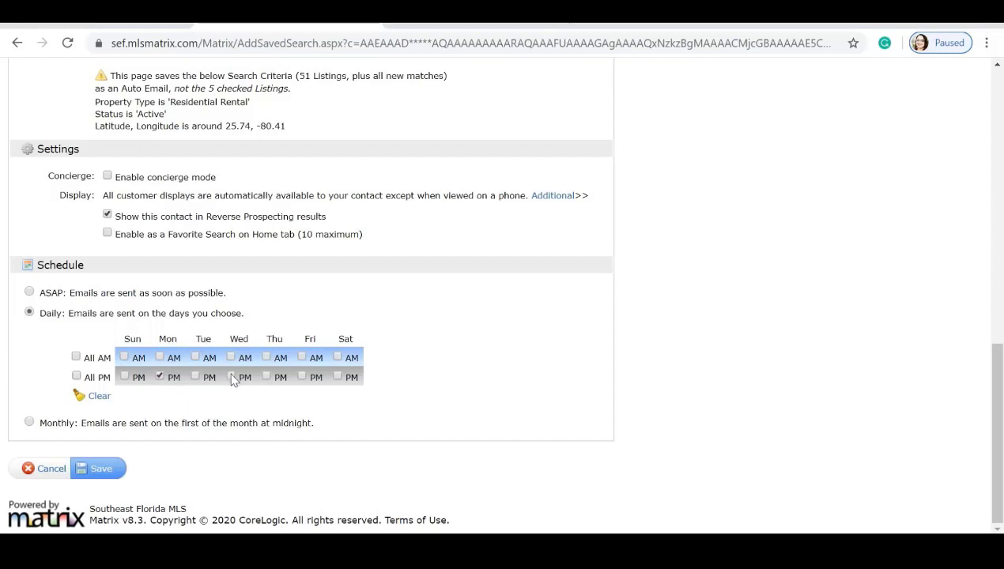
{"action": "left_click", "coordinate": [231, 376]}
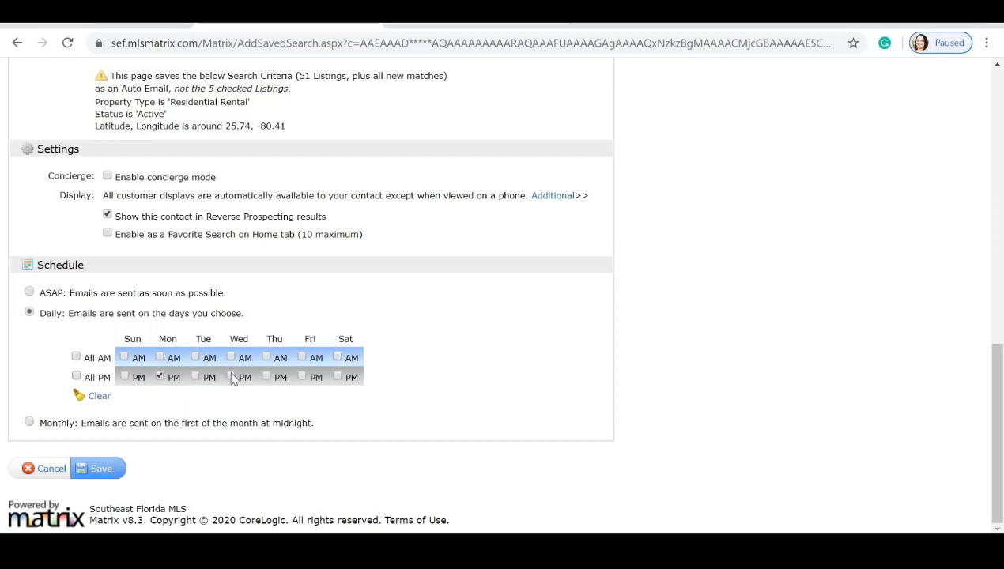
{"action": "left_click", "coordinate": [305, 379]}
Save the auto email with its new schedule and go to My Matrix > Settings.
{"action": "left_click", "coordinate": [98, 467]}
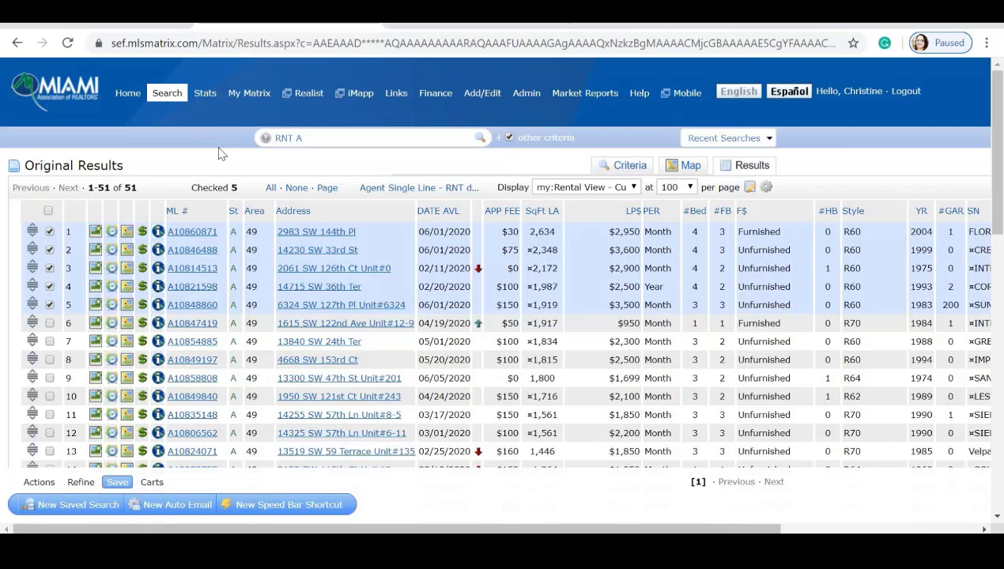
{"action": "mouse_move", "coordinate": [247, 98]}
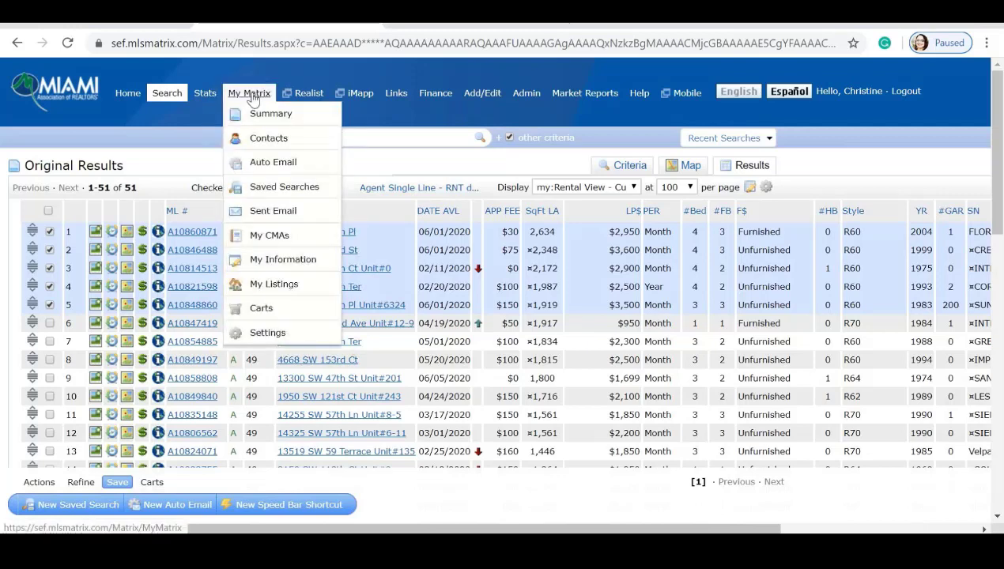
{"action": "left_click", "coordinate": [268, 335]}
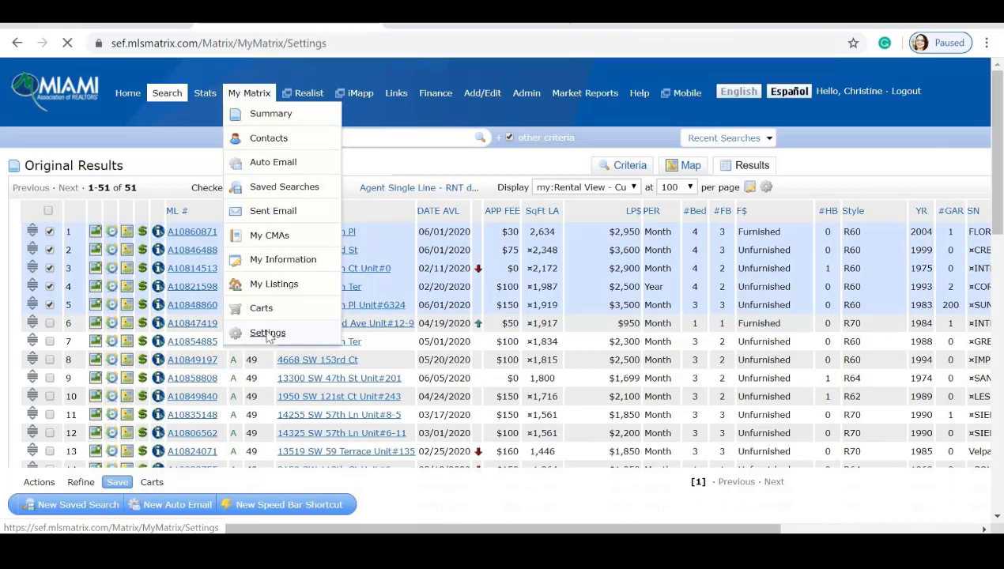
{"action": "scroll", "coordinate": [202, 279], "scroll_direction": "down", "scroll_amount": 3}
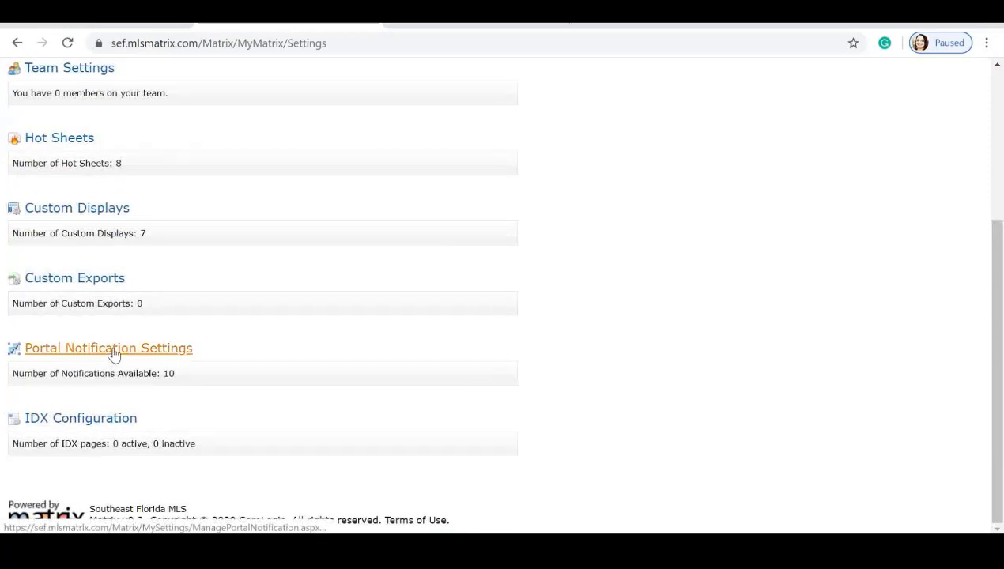
Open Portal Notification Settings to review email and text alerts for contact portal activity.
{"action": "left_click", "coordinate": [113, 352]}
{"action": "scroll", "coordinate": [273, 295], "scroll_direction": "down", "scroll_amount": 2}
{"action": "scroll", "coordinate": [273, 293], "scroll_direction": "up", "scroll_amount": 1}
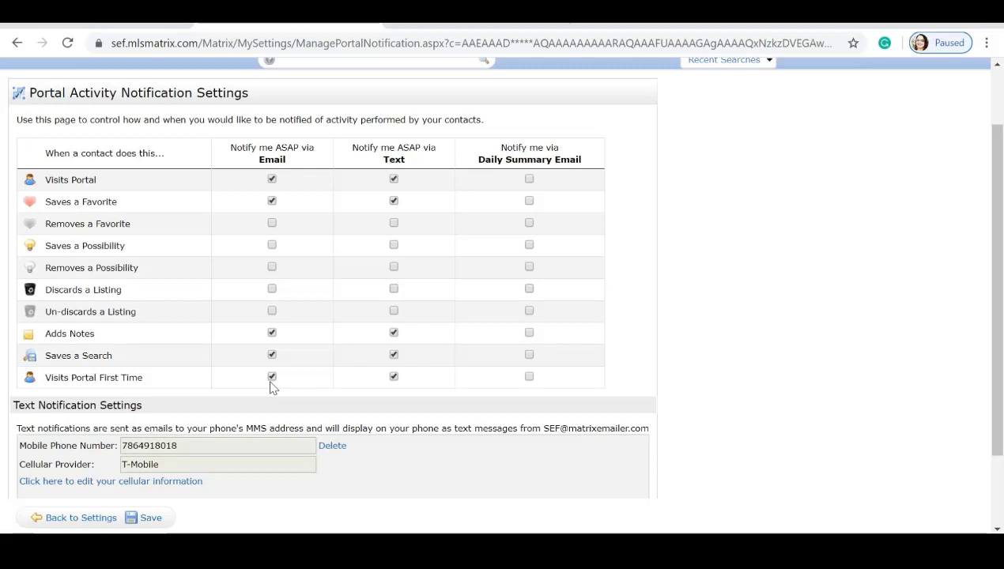
{"action": "scroll", "coordinate": [270, 386], "scroll_direction": "up", "scroll_amount": 1}
{"action": "mouse_move", "coordinate": [166, 94]}
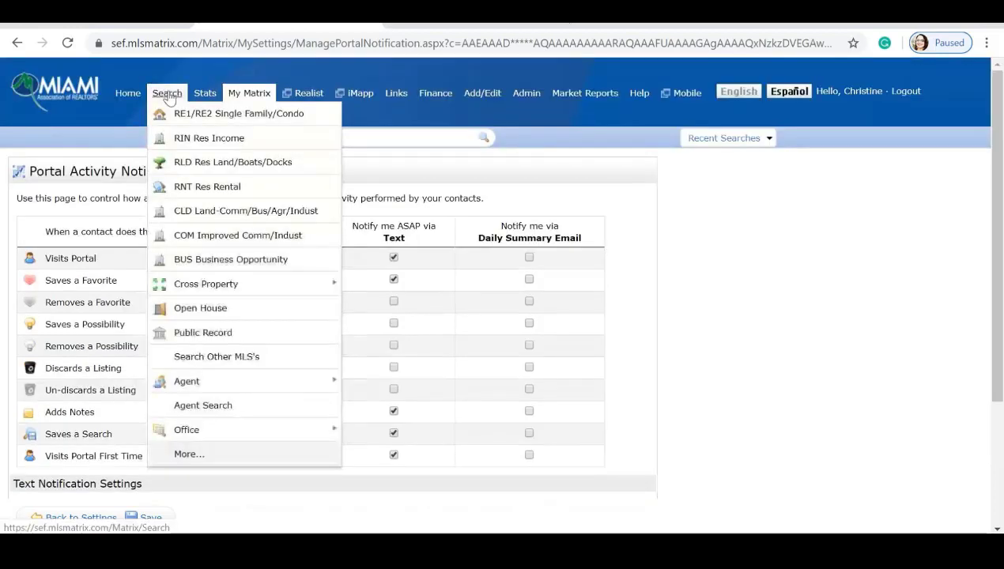
Rerun the latest RNT Res Rental search from Recent Searches and start a New Auto Email.
{"action": "left_click", "coordinate": [191, 190]}
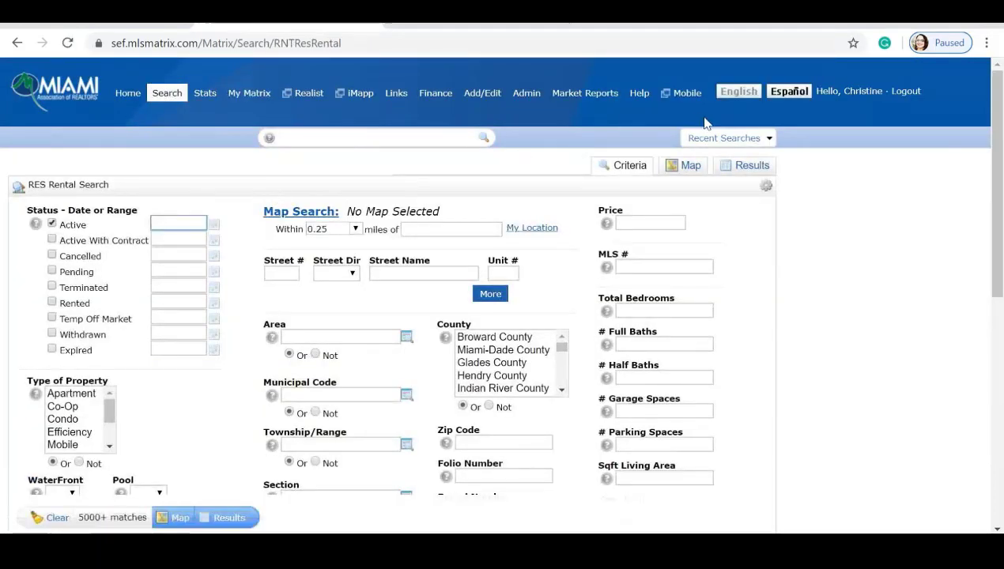
{"action": "left_click", "coordinate": [768, 139]}
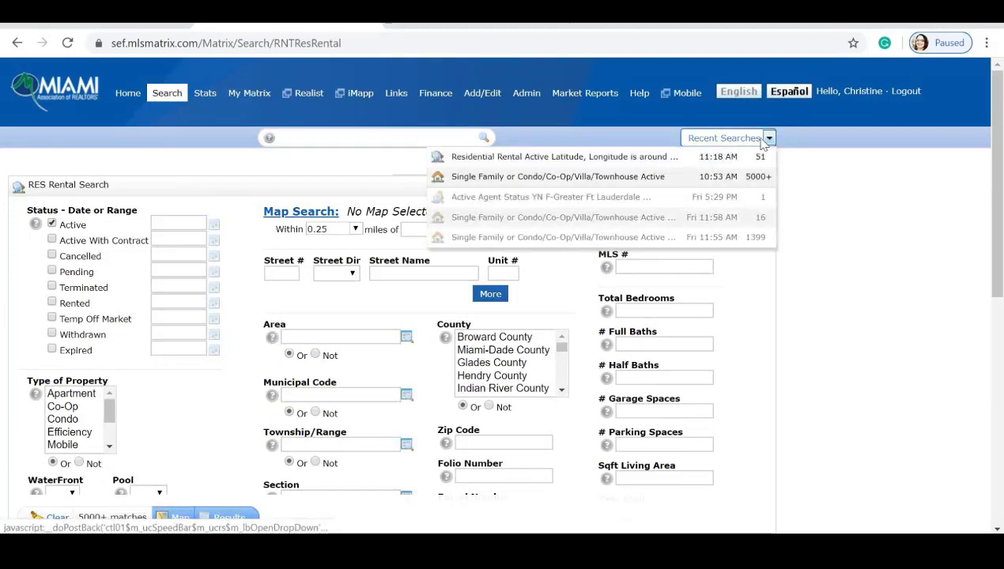
{"action": "left_click", "coordinate": [650, 163]}
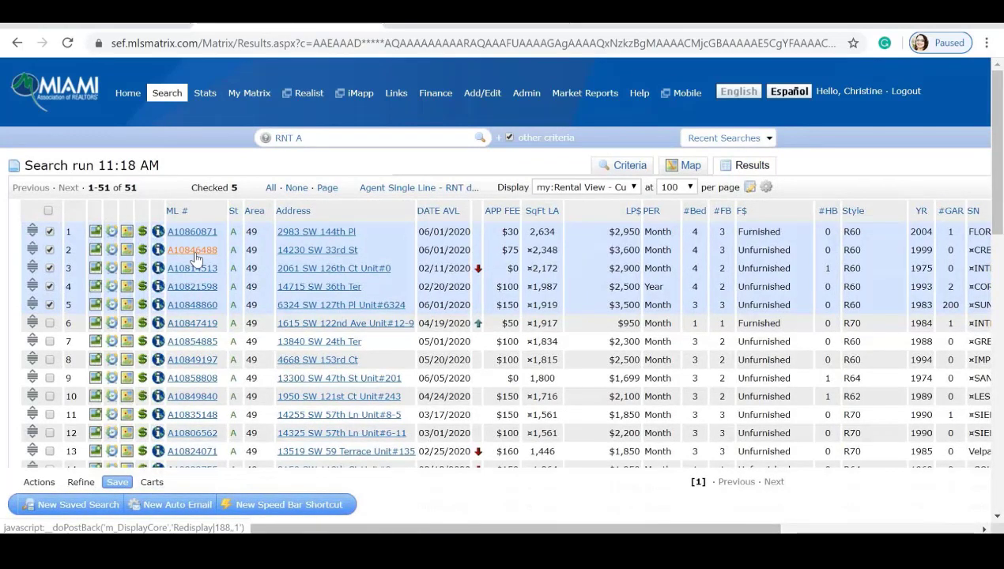
{"action": "left_click", "coordinate": [195, 510]}
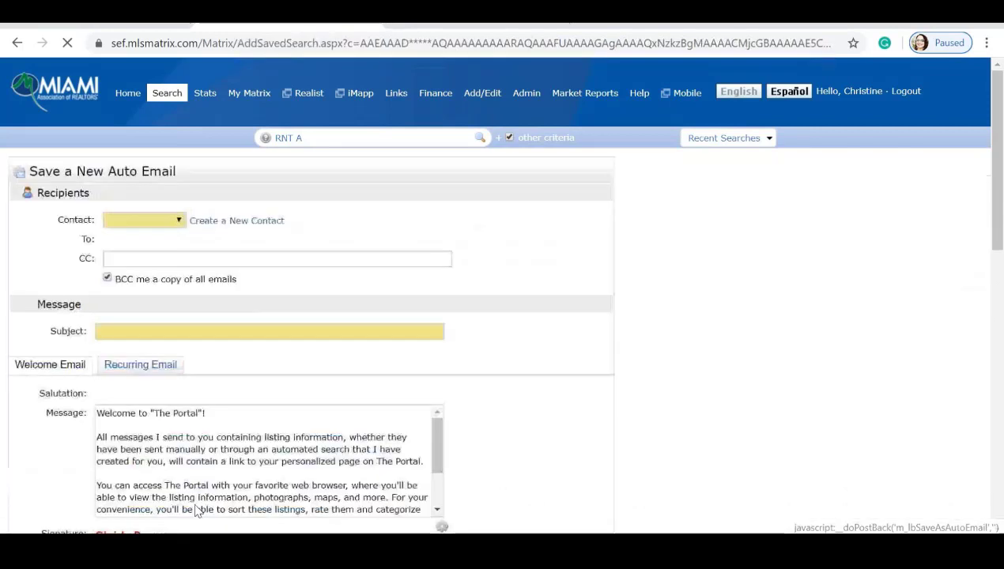
Address the auto email to the client, subject 'Sample', enable concierge mode, and save to Approvals.
{"action": "left_click", "coordinate": [178, 220]}
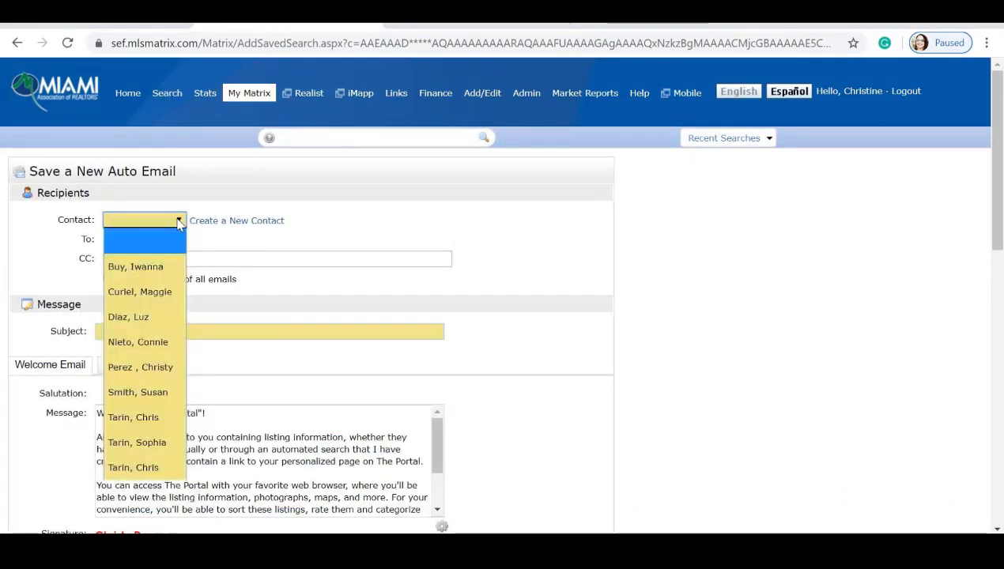
{"action": "left_click", "coordinate": [150, 468]}
{"action": "left_click", "coordinate": [147, 331]}
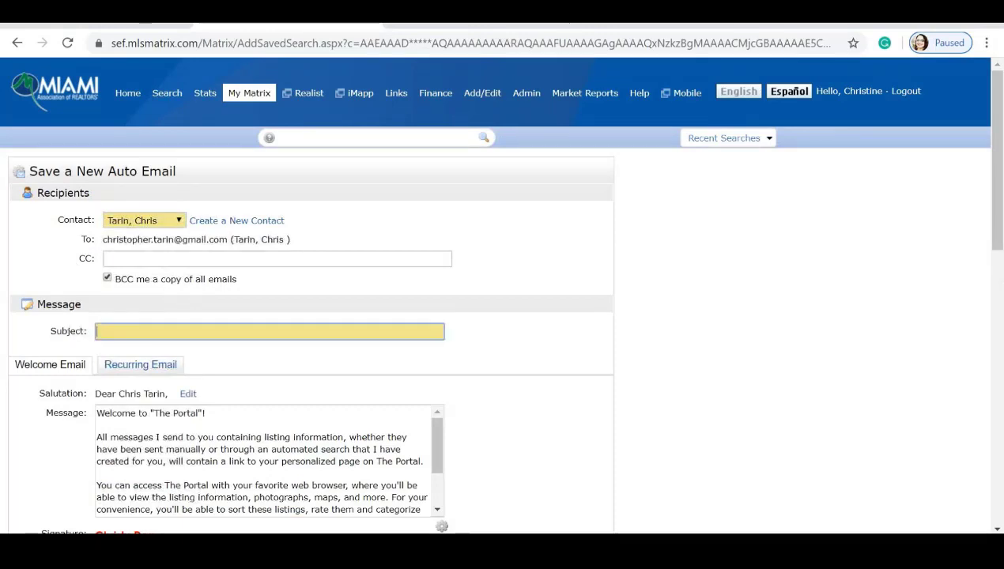
{"action": "type", "text": "Sample"}
{"action": "scroll", "coordinate": [146, 343], "scroll_direction": "down", "scroll_amount": 6}
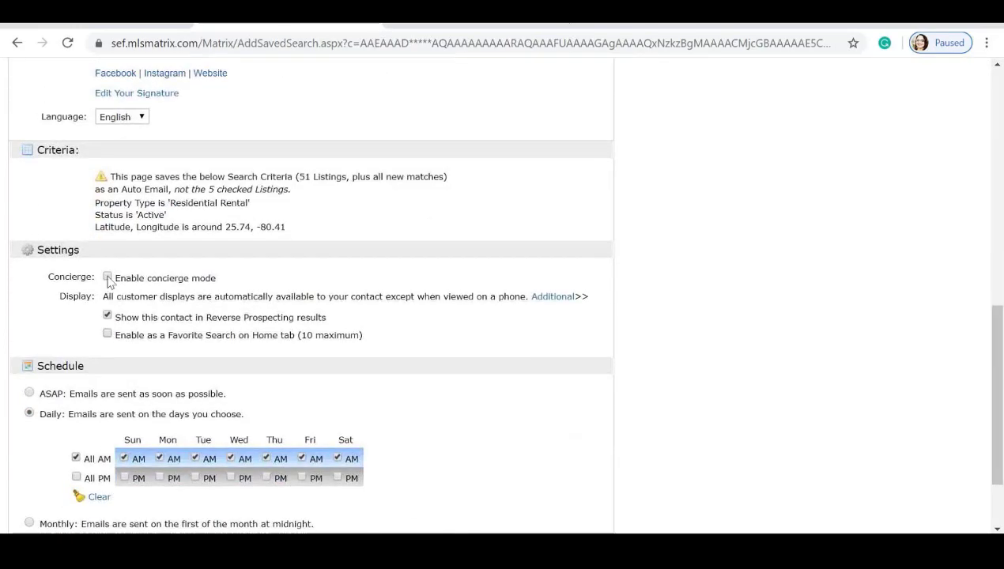
{"action": "left_click", "coordinate": [107, 277]}
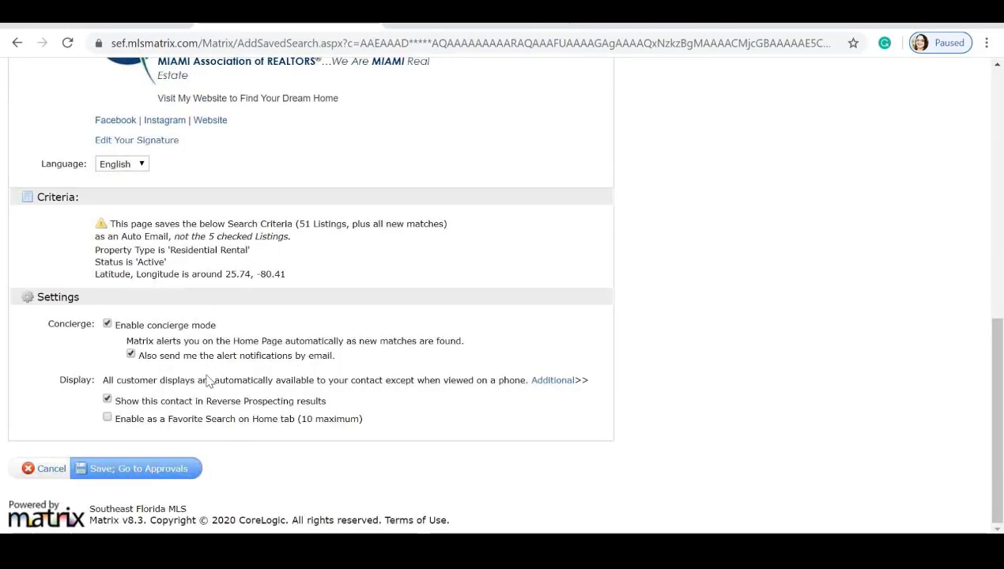
{"action": "left_click", "coordinate": [141, 468]}
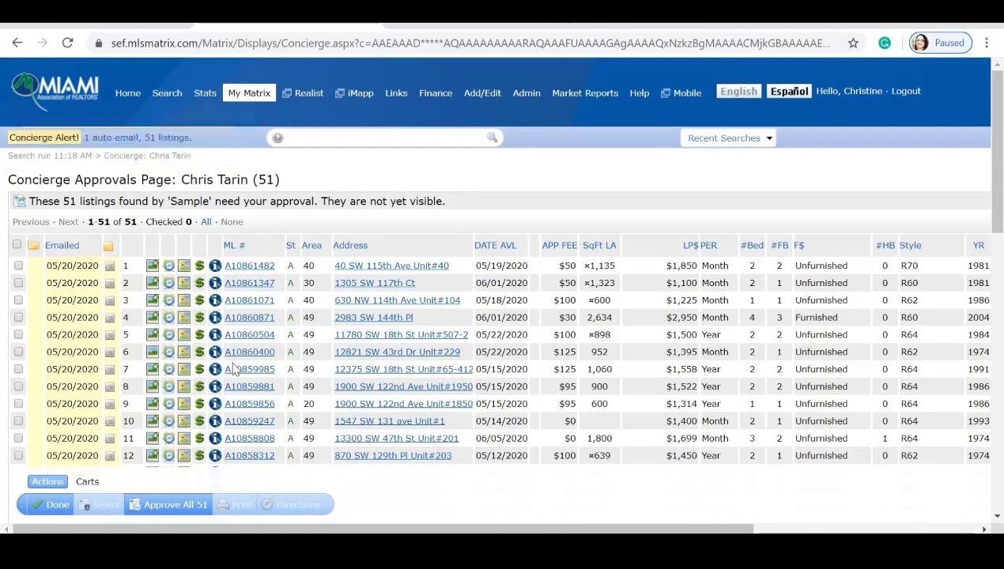
Click Approve All 51 on the Concierge Approvals page.
{"action": "scroll", "coordinate": [228, 327], "scroll_direction": "down", "scroll_amount": 1}
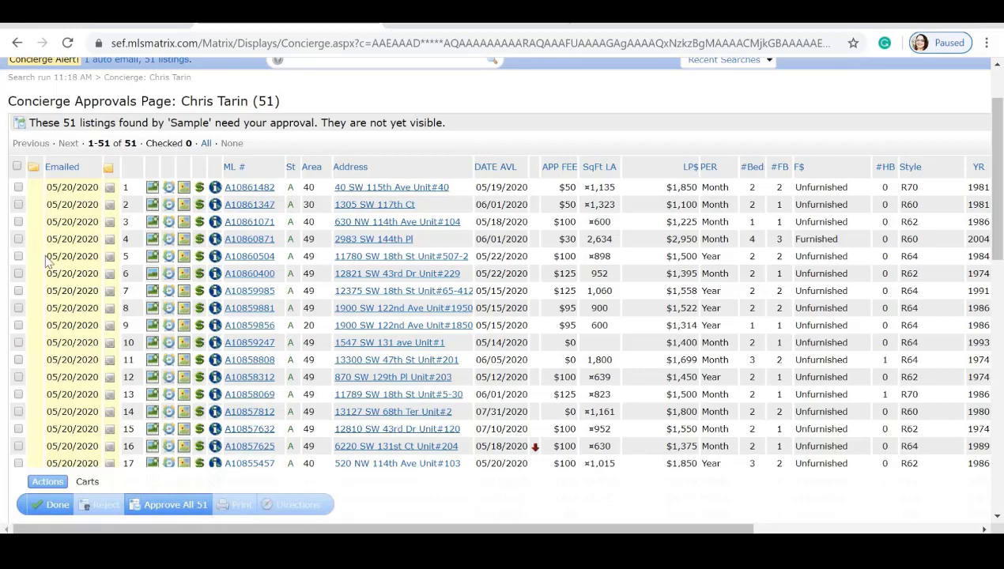
{"action": "left_click", "coordinate": [170, 506]}
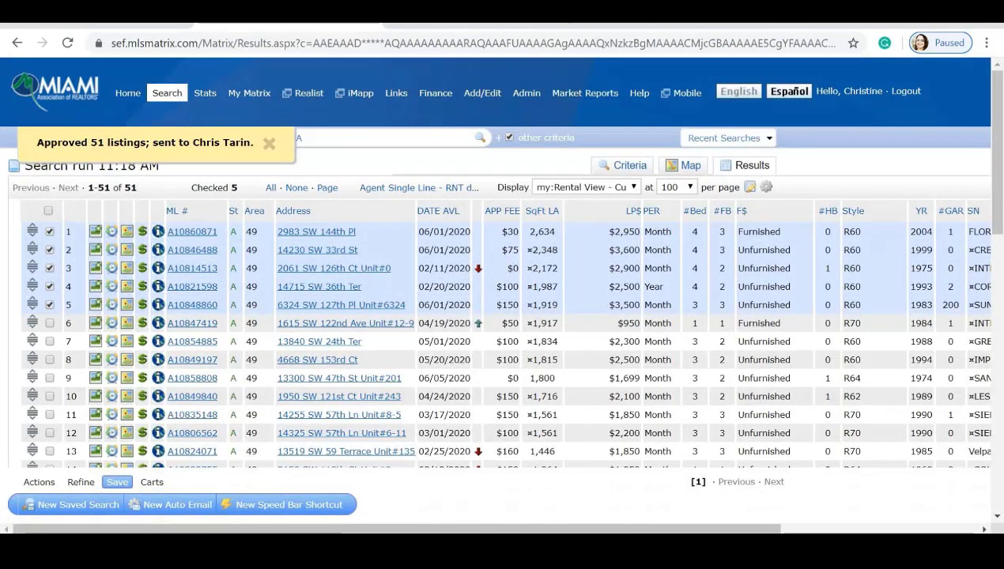
{"action": "left_click", "coordinate": [269, 142]}
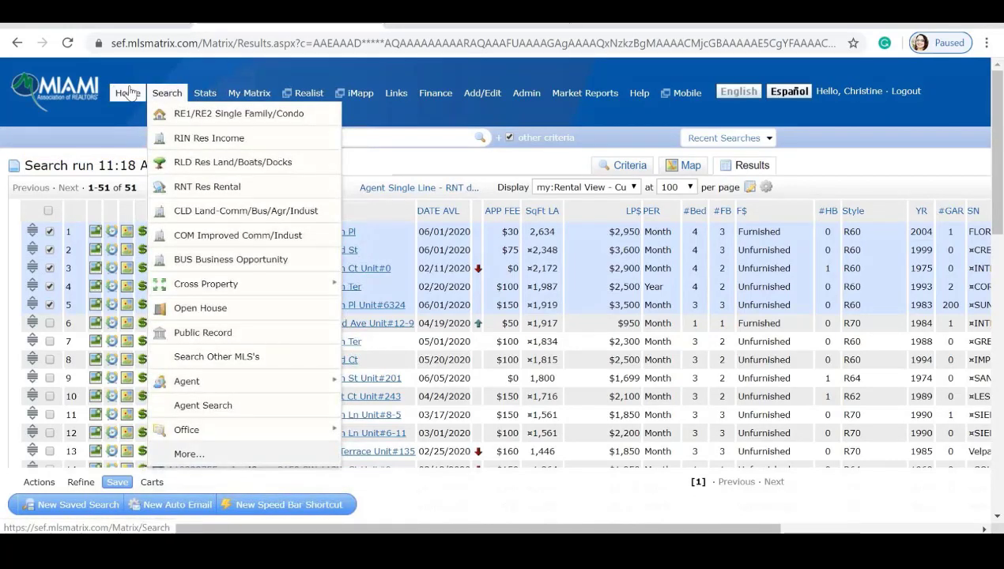
{"action": "left_click", "coordinate": [124, 93]}
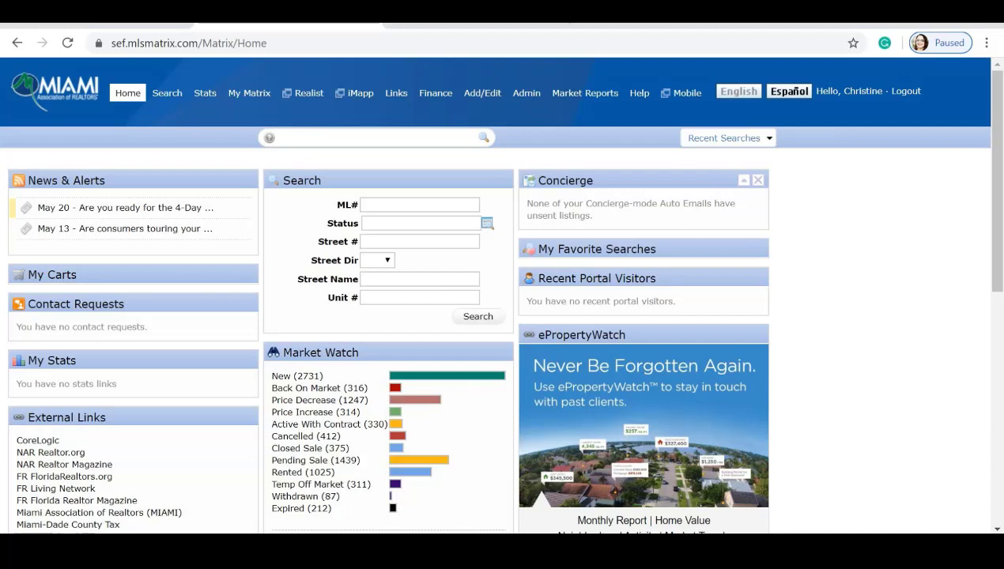
{"action": "left_click", "coordinate": [723, 138]}
{"action": "left_click", "coordinate": [649, 157]}
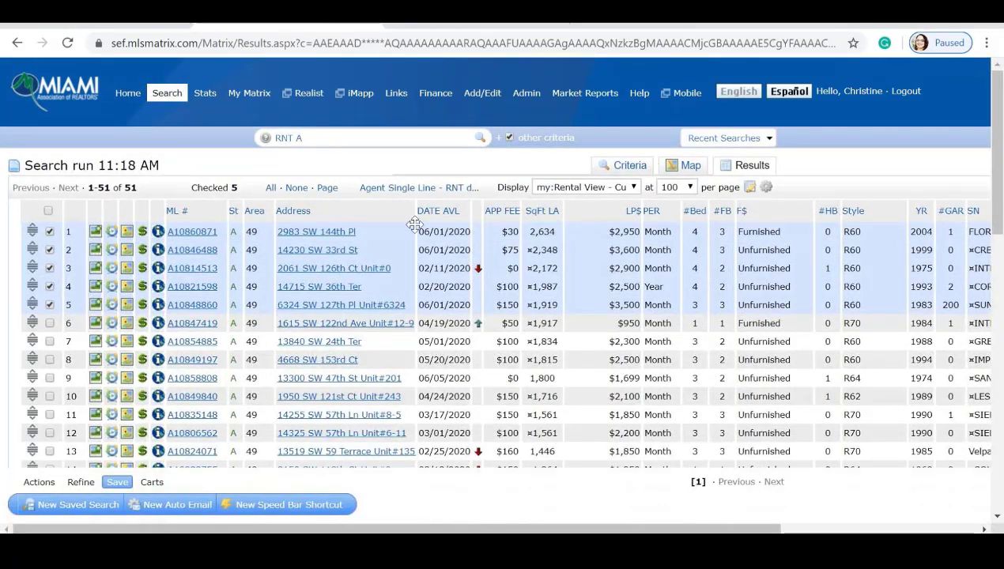
Add the five checked rentals to the New Listings Cart via the Carts options.
{"action": "scroll", "coordinate": [352, 248], "scroll_direction": "down", "scroll_amount": 1}
{"action": "scroll", "coordinate": [352, 249], "scroll_direction": "down", "scroll_amount": 3}
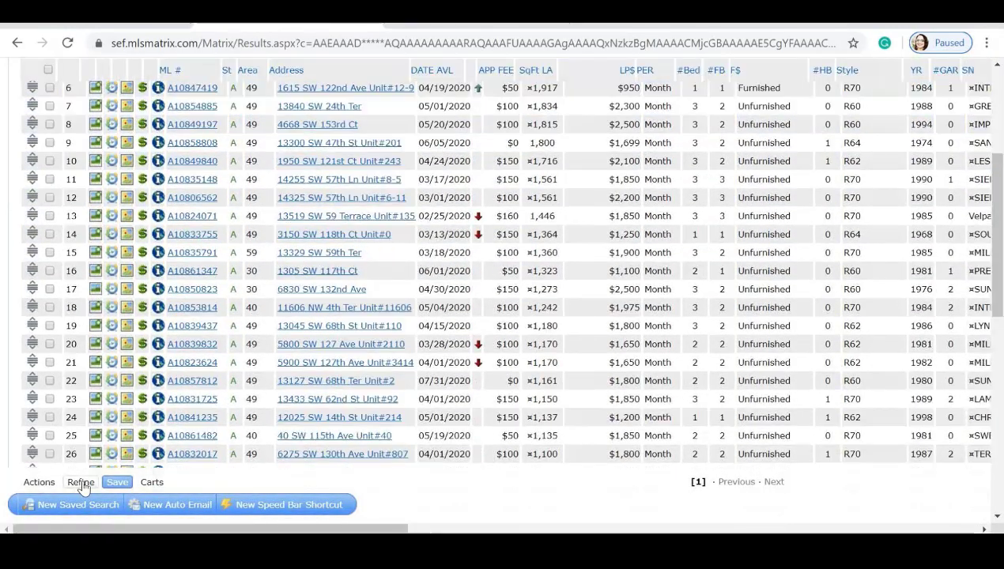
{"action": "scroll", "coordinate": [22, 241], "scroll_direction": "up", "scroll_amount": 3}
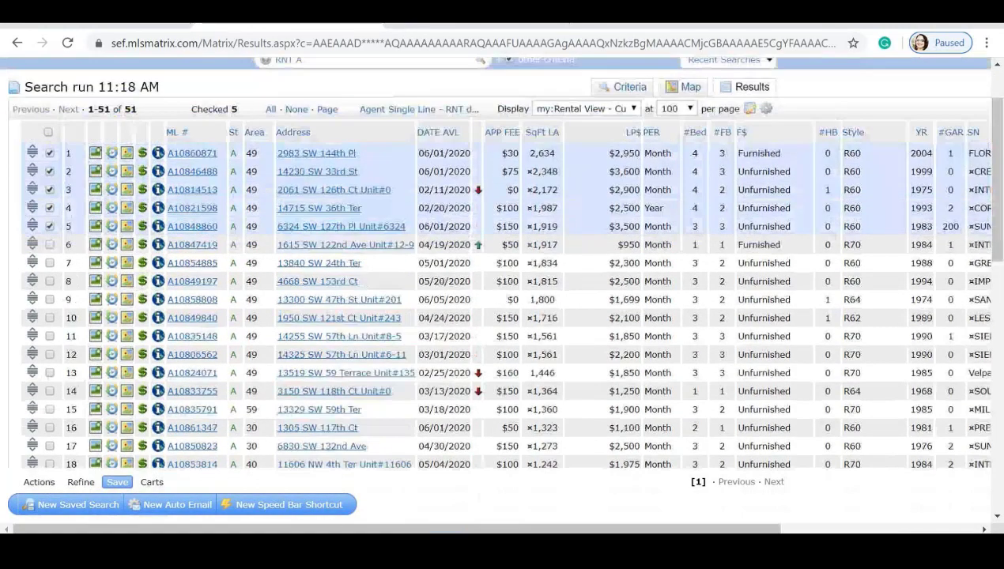
{"action": "scroll", "coordinate": [99, 248], "scroll_direction": "down", "scroll_amount": 1}
{"action": "left_click", "coordinate": [151, 482]}
{"action": "scroll", "coordinate": [198, 378], "scroll_direction": "down", "scroll_amount": 1}
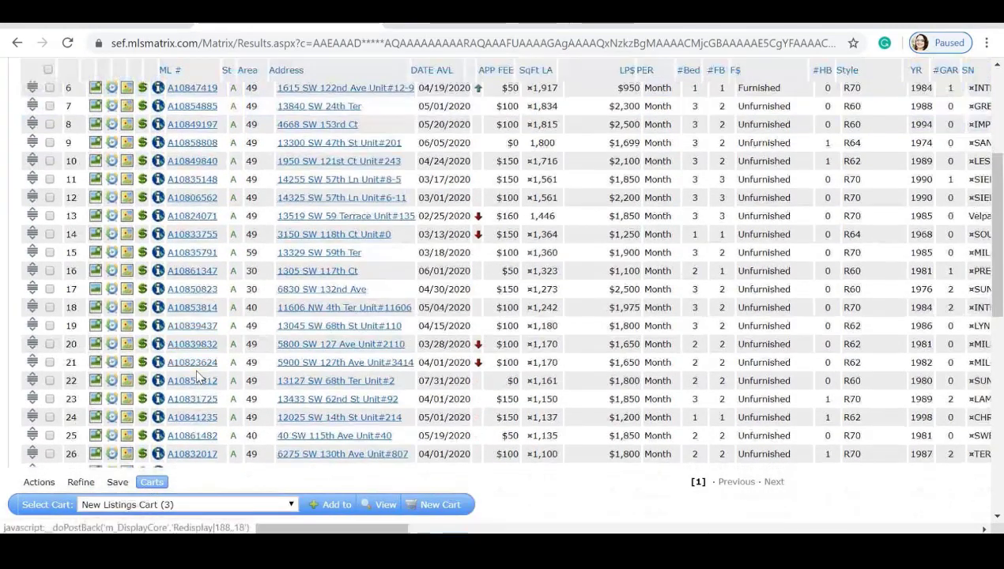
{"action": "scroll", "coordinate": [198, 377], "scroll_direction": "up", "scroll_amount": 3}
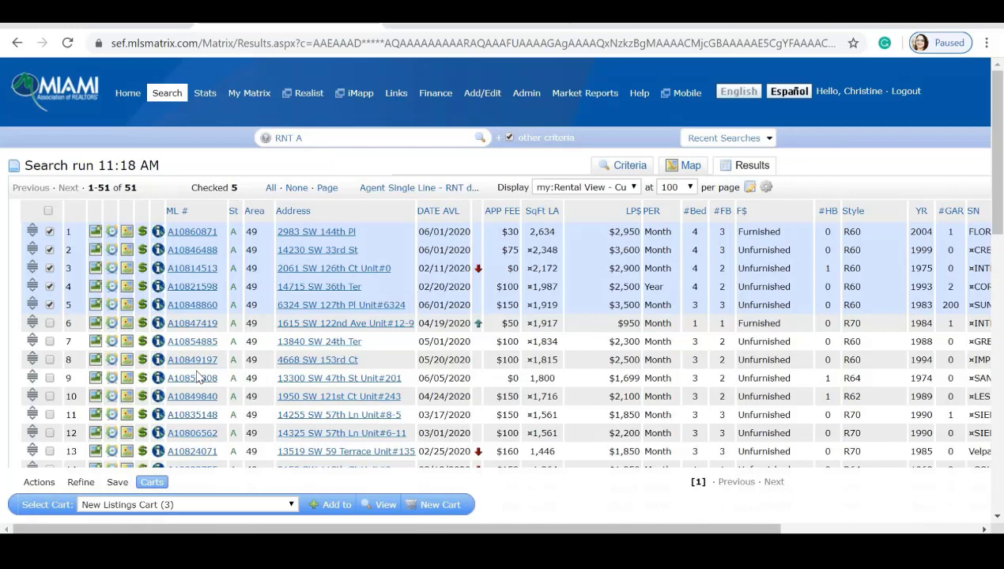
{"action": "scroll", "coordinate": [317, 459], "scroll_direction": "down", "scroll_amount": 1}
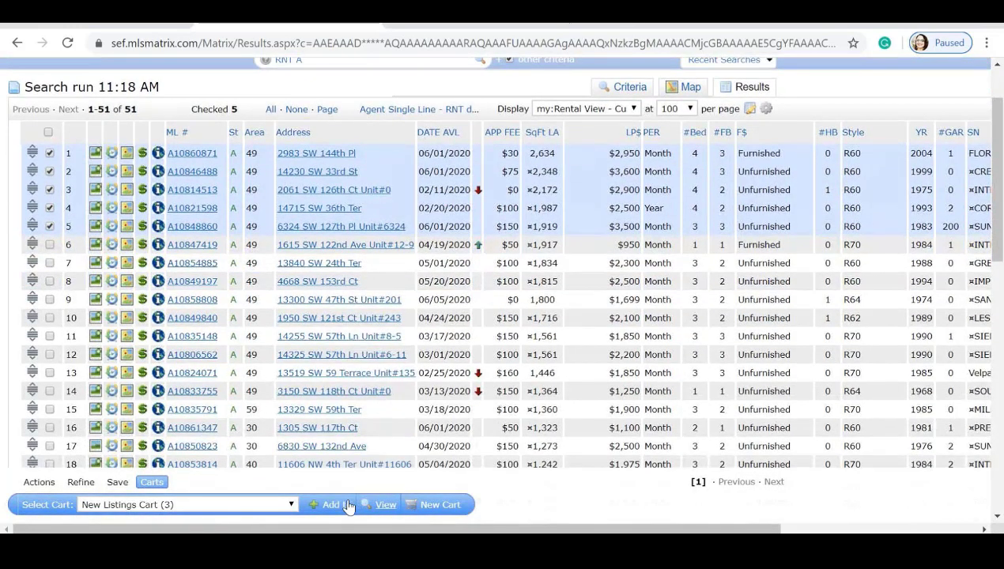
{"action": "left_click", "coordinate": [331, 505]}
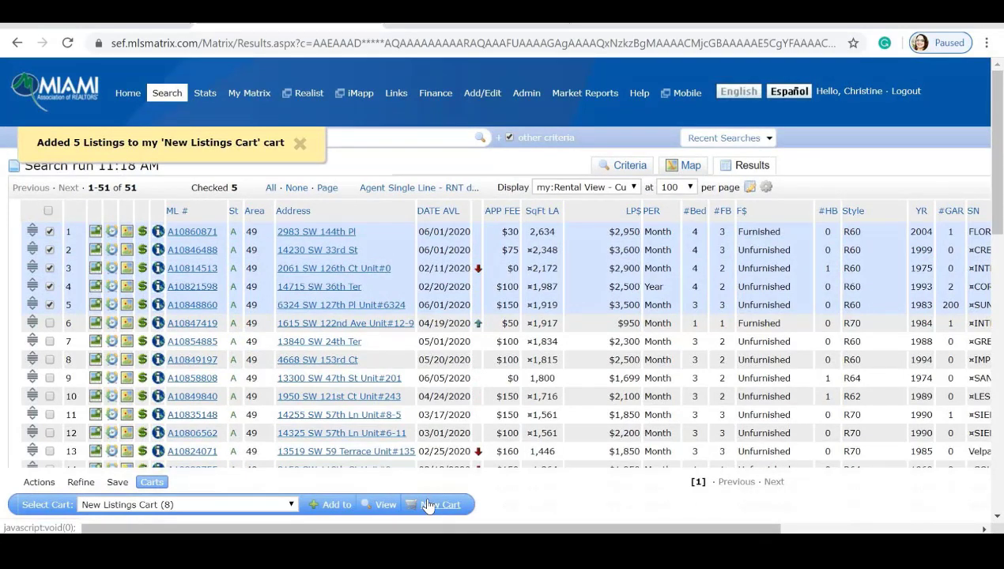
{"action": "scroll", "coordinate": [428, 507], "scroll_direction": "down", "scroll_amount": 1}
{"action": "left_click", "coordinate": [428, 506]}
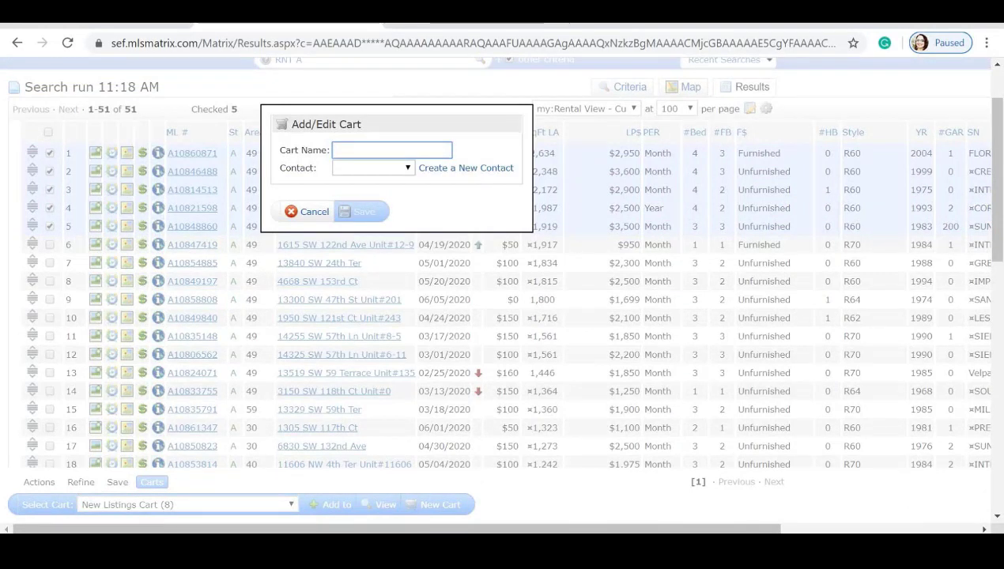
Save a new cart named after the client, linked to that contact, holding the checked rentals.
{"action": "left_click", "coordinate": [407, 169]}
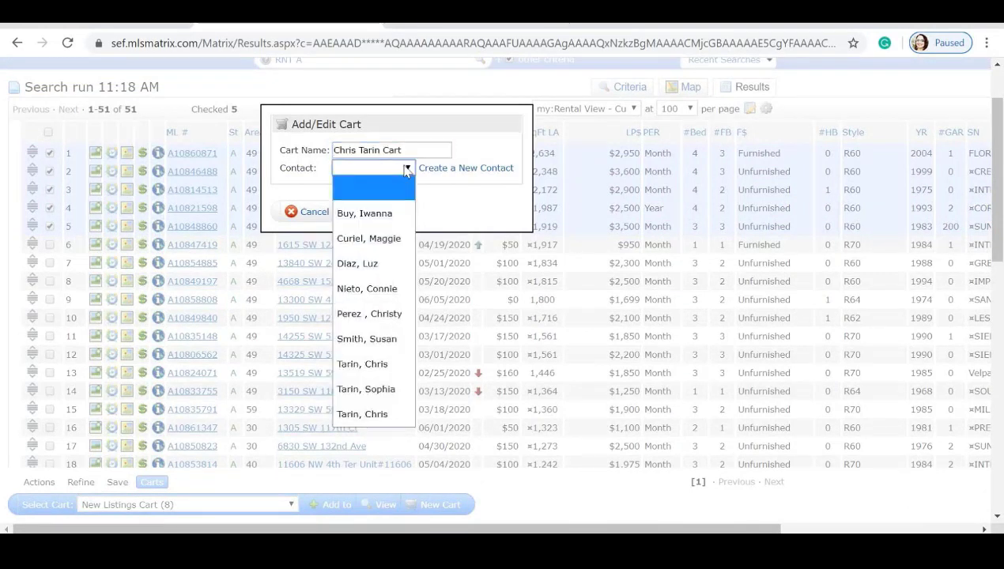
{"action": "left_click", "coordinate": [374, 412]}
{"action": "left_click", "coordinate": [363, 211]}
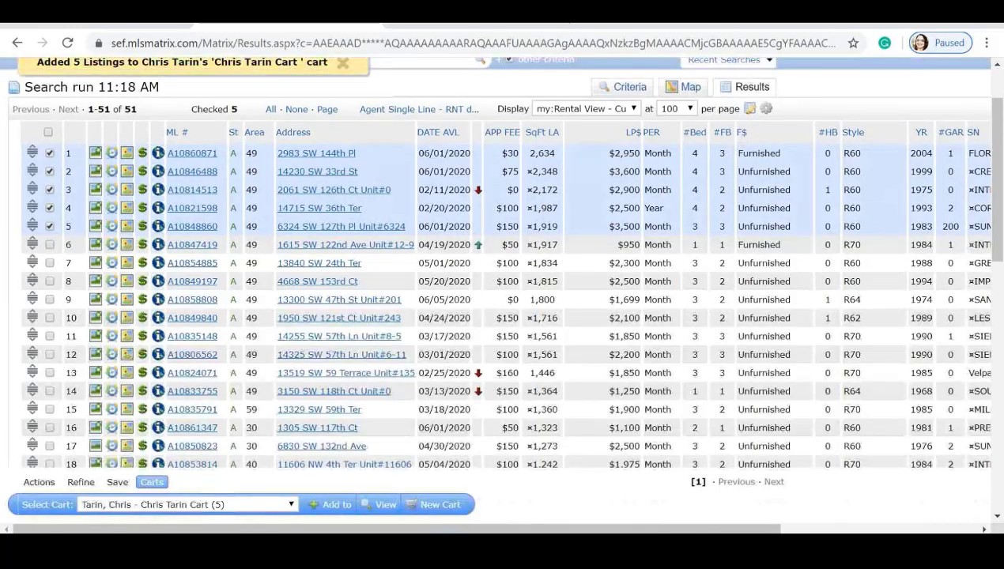
From Home, open the new cart, check all five listings and send them to ShowingTime.
{"action": "scroll", "coordinate": [134, 95], "scroll_direction": "up", "scroll_amount": 1}
{"action": "left_click", "coordinate": [128, 93]}
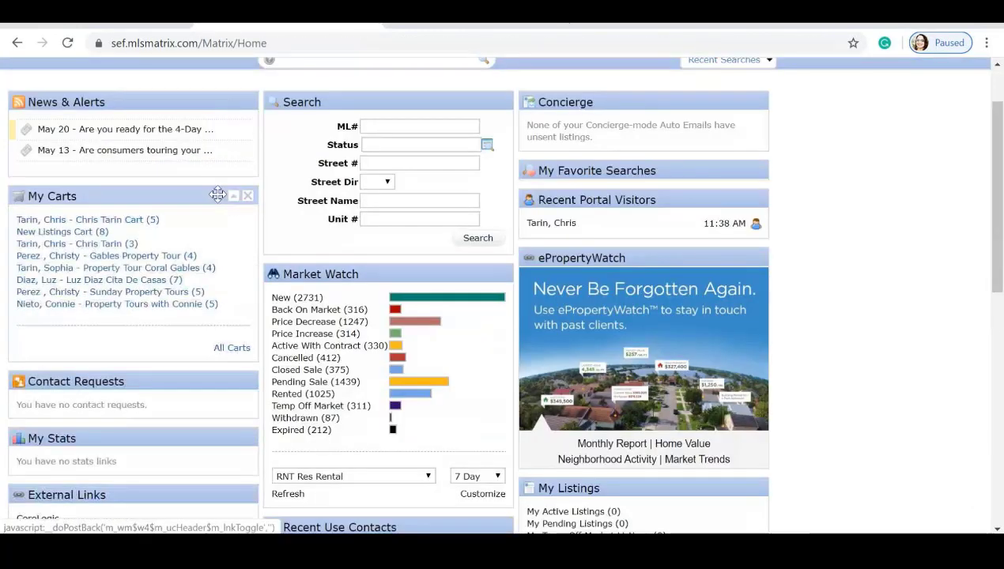
{"action": "left_click", "coordinate": [133, 246]}
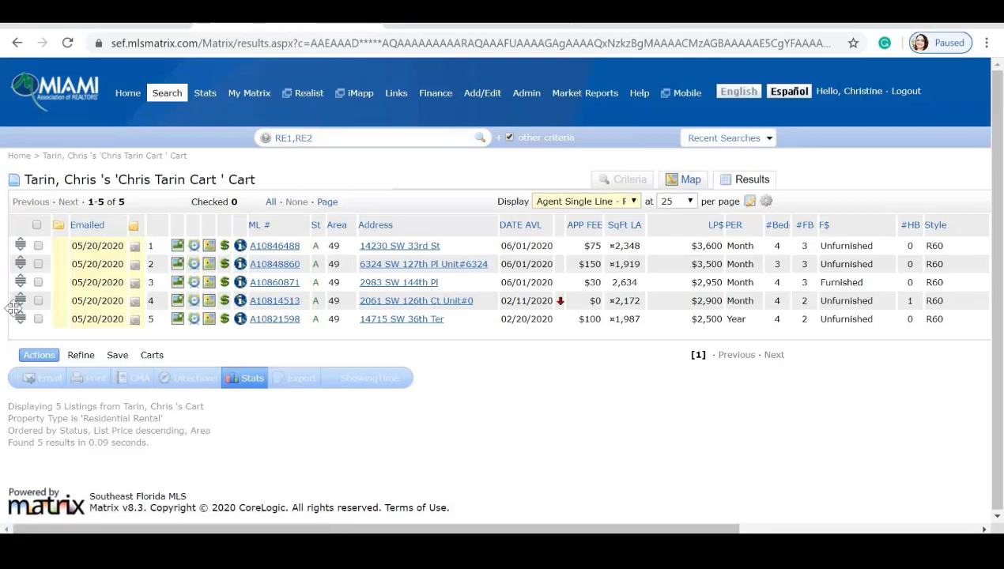
{"action": "left_click", "coordinate": [36, 227]}
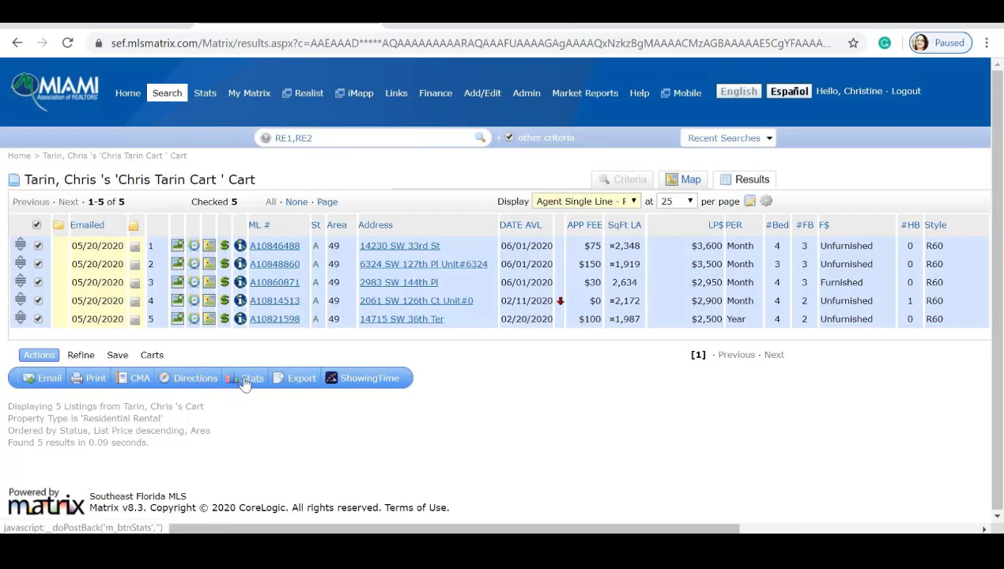
{"action": "left_click", "coordinate": [365, 380]}
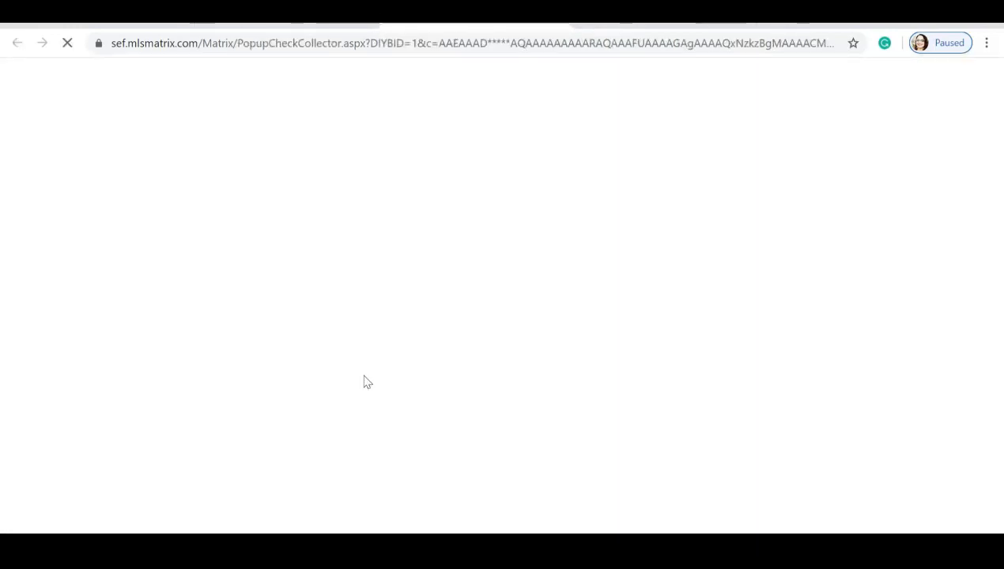
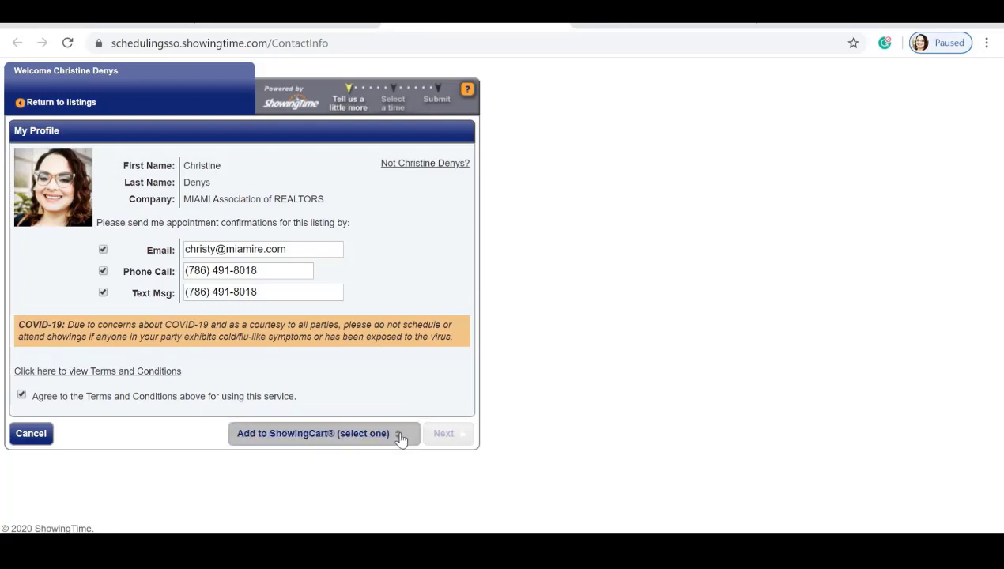
Add the listing to the 5/21/2020 tour and continue to that tour's schedule.
{"action": "left_click", "coordinate": [401, 439]}
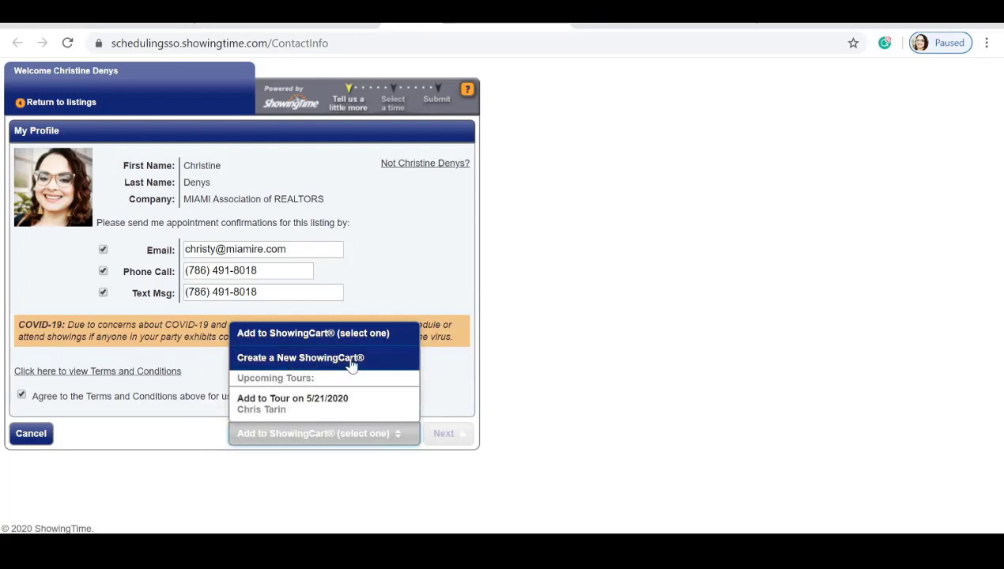
{"action": "left_click", "coordinate": [298, 413]}
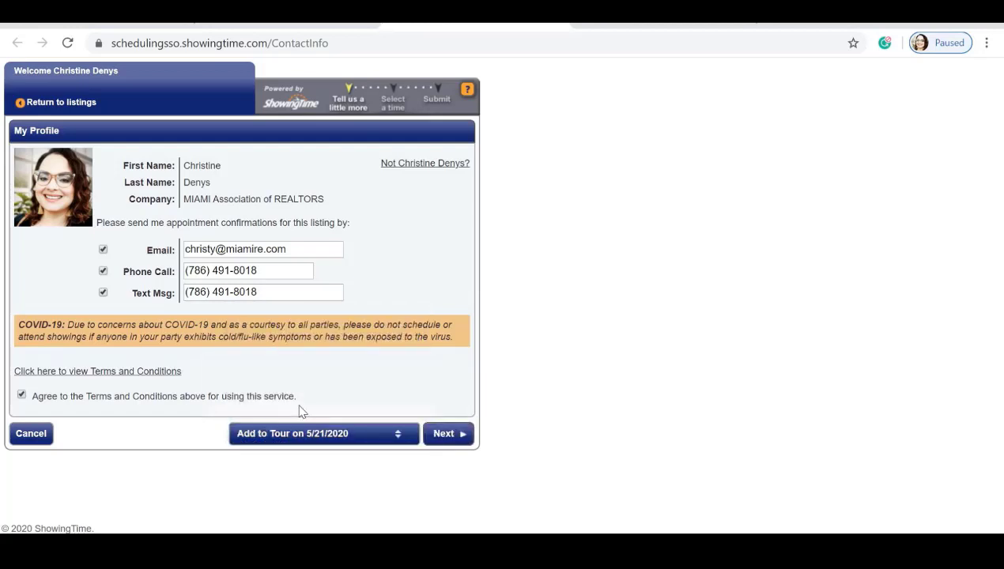
{"action": "left_click", "coordinate": [444, 434]}
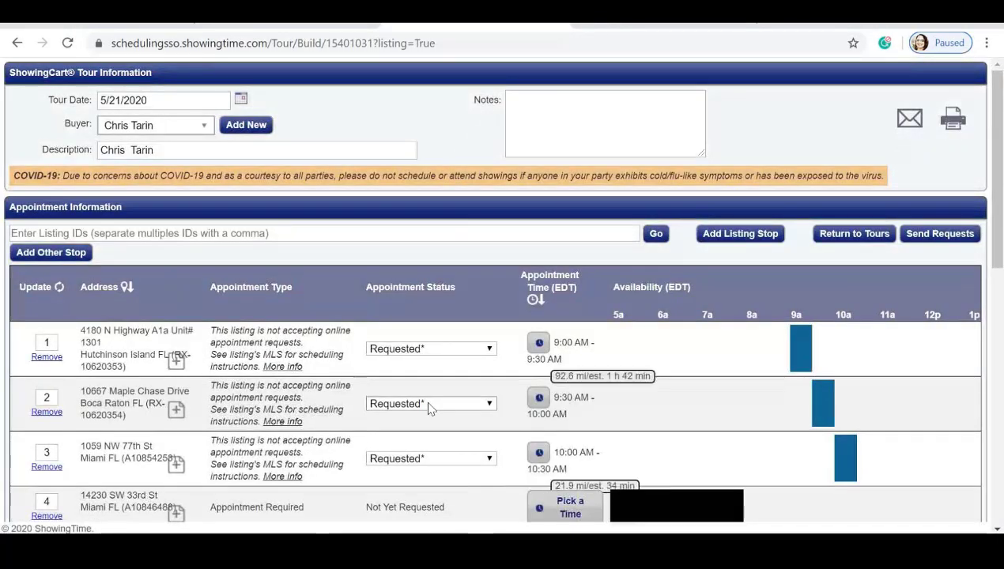
{"action": "scroll", "coordinate": [427, 403], "scroll_direction": "down", "scroll_amount": 1}
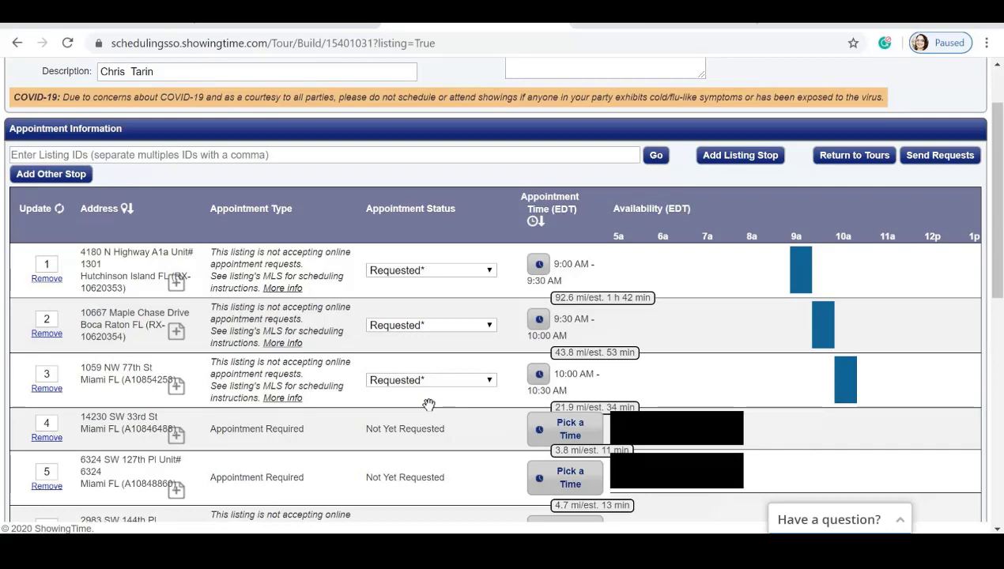
{"action": "scroll", "coordinate": [399, 348], "scroll_direction": "down", "scroll_amount": 2}
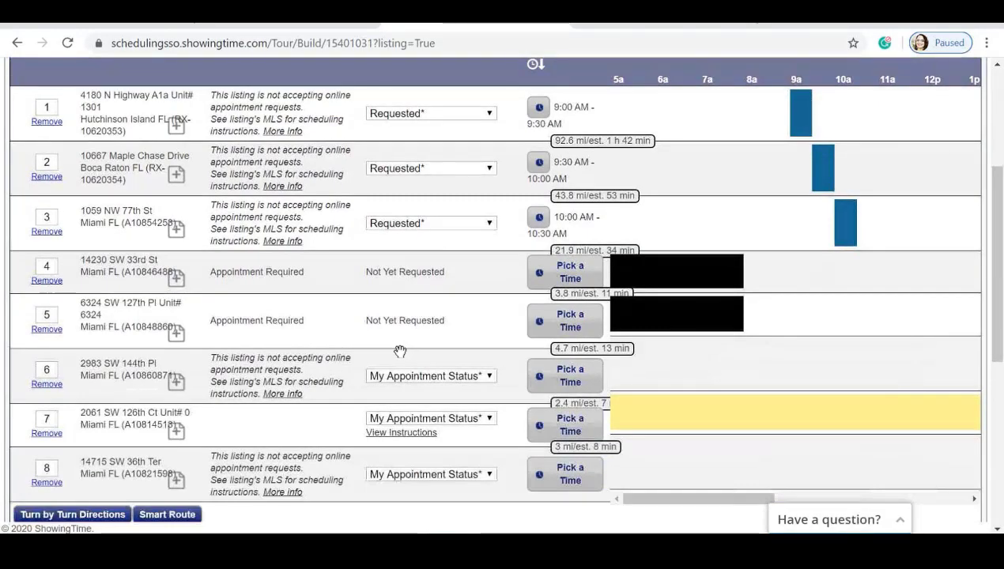
{"action": "scroll", "coordinate": [400, 351], "scroll_direction": "down", "scroll_amount": 1}
{"action": "scroll", "coordinate": [292, 291], "scroll_direction": "up", "scroll_amount": 2}
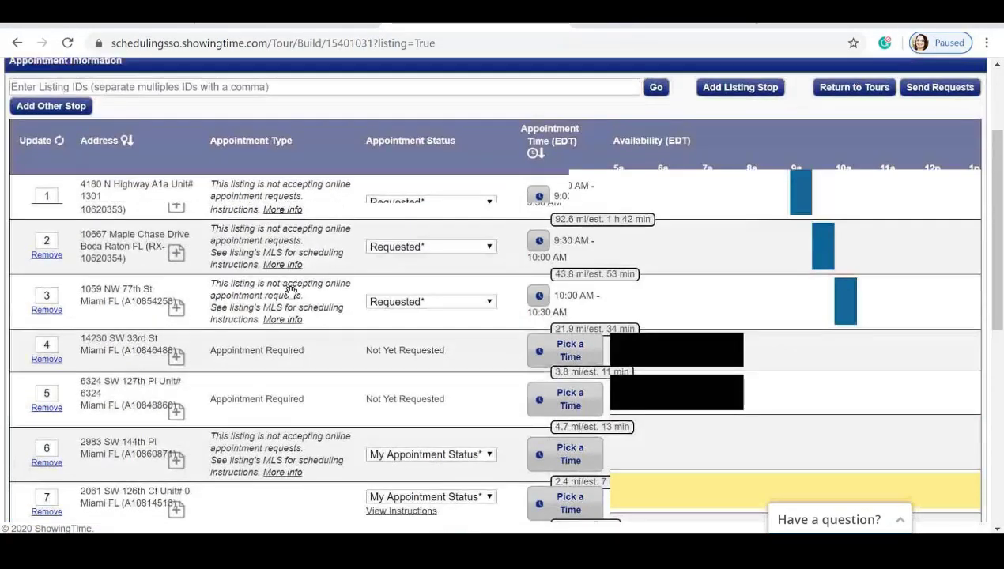
{"action": "scroll", "coordinate": [291, 291], "scroll_direction": "up", "scroll_amount": 2}
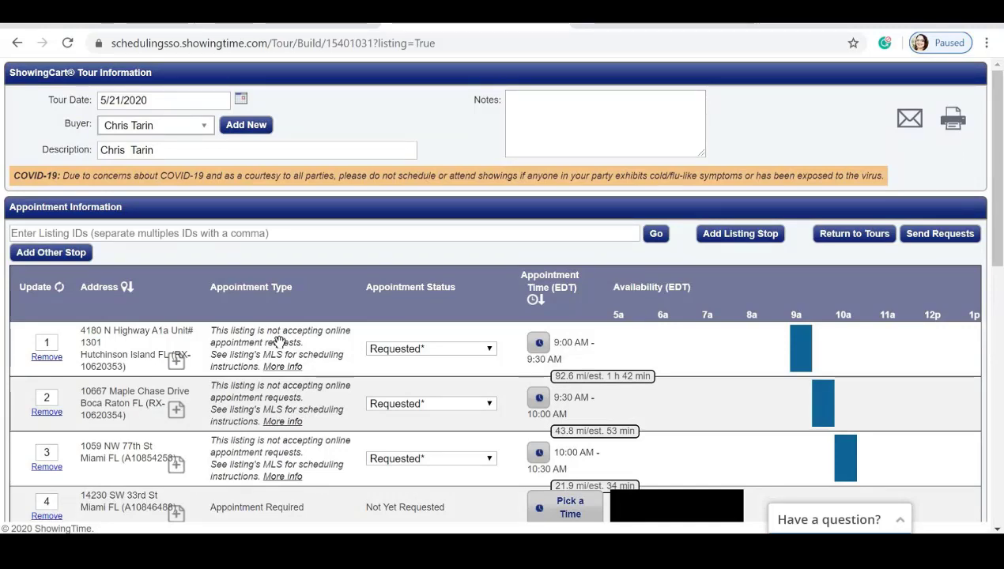
{"action": "scroll", "coordinate": [189, 351], "scroll_direction": "down", "scroll_amount": 1}
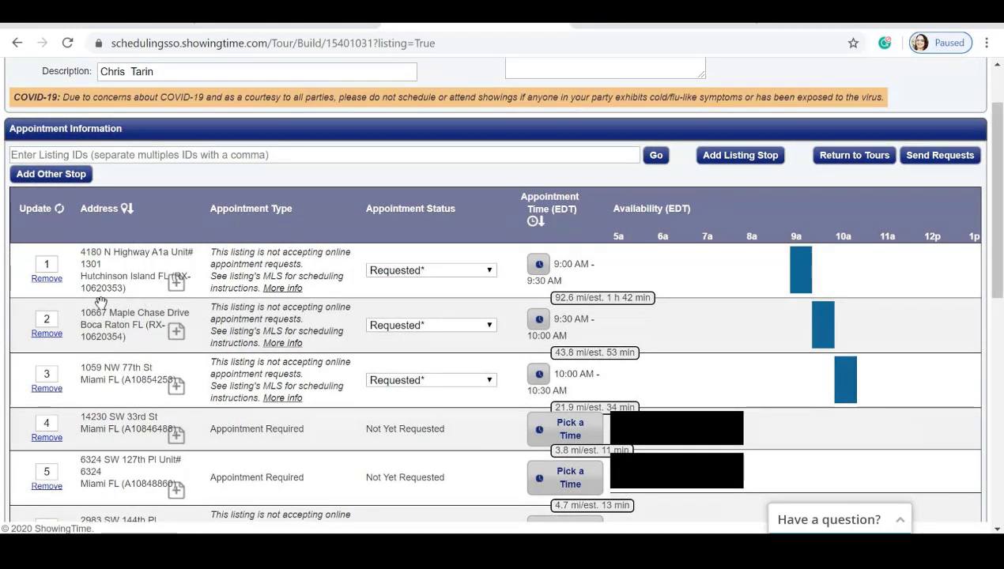
{"action": "scroll", "coordinate": [190, 291], "scroll_direction": "down", "scroll_amount": 1}
{"action": "scroll", "coordinate": [568, 273], "scroll_direction": "down", "scroll_amount": 1}
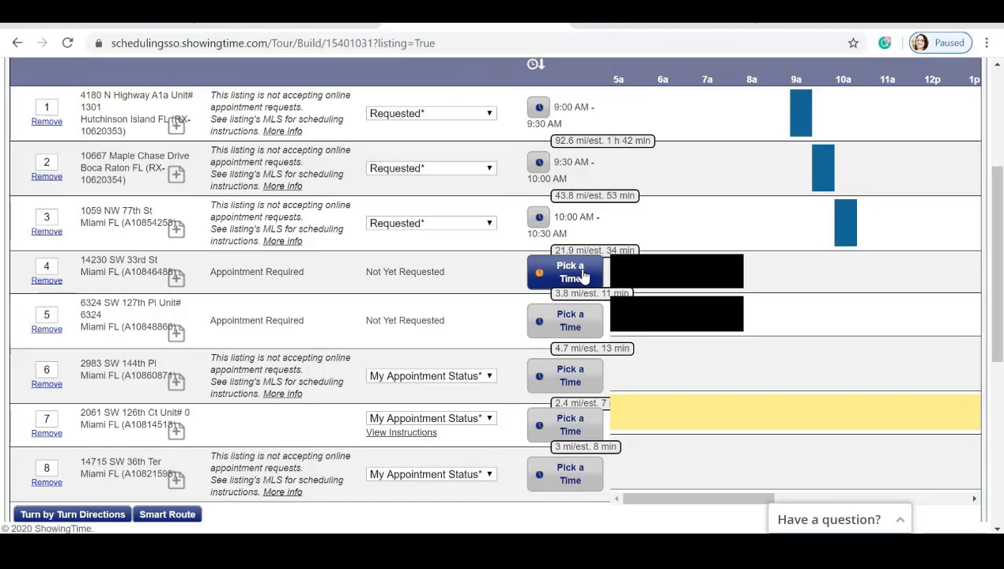
Schedule stop 4 for a 1:30–2:00 PM showing.
{"action": "left_click", "coordinate": [583, 275]}
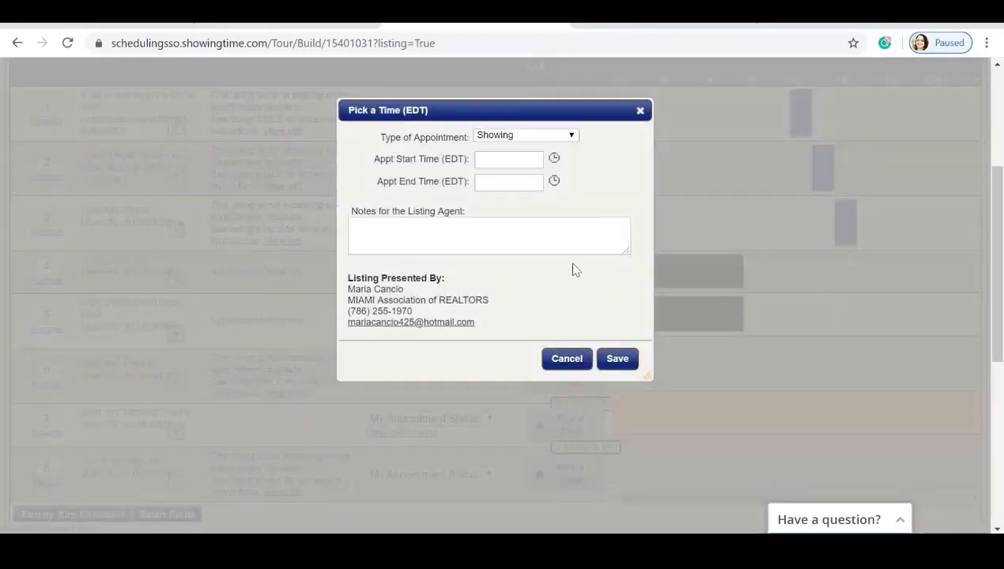
{"action": "left_click", "coordinate": [555, 159]}
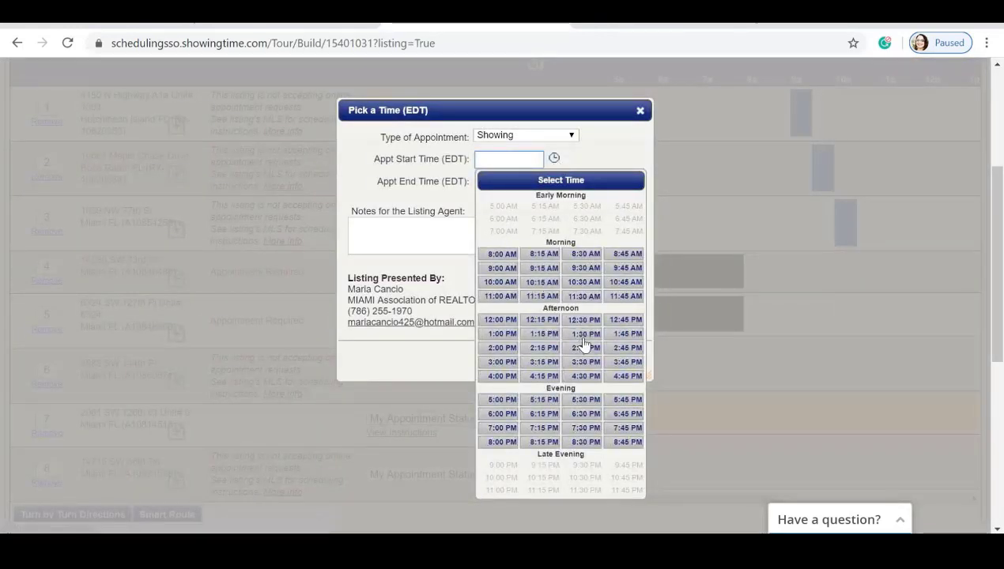
{"action": "left_click", "coordinate": [586, 334]}
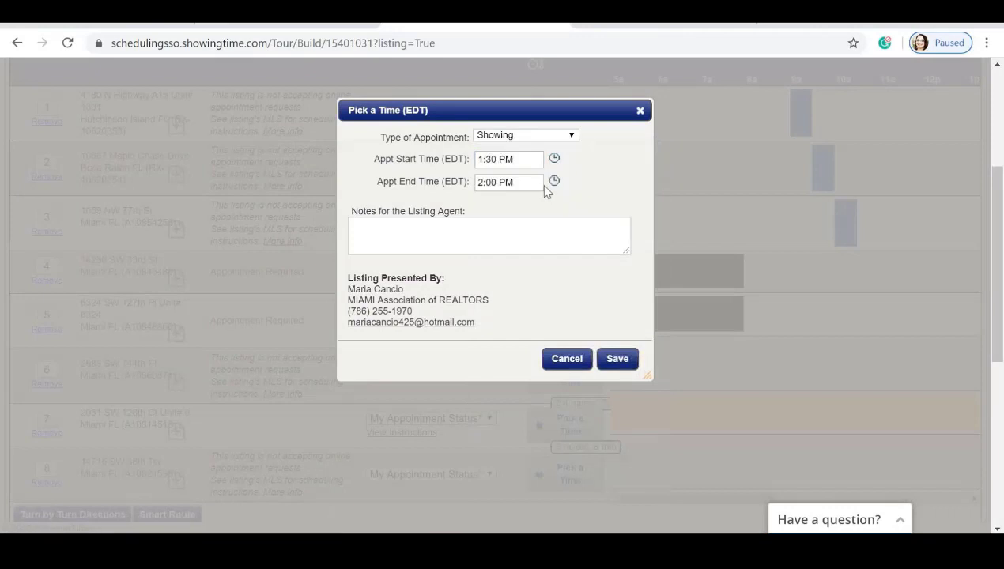
{"action": "left_click", "coordinate": [489, 235]}
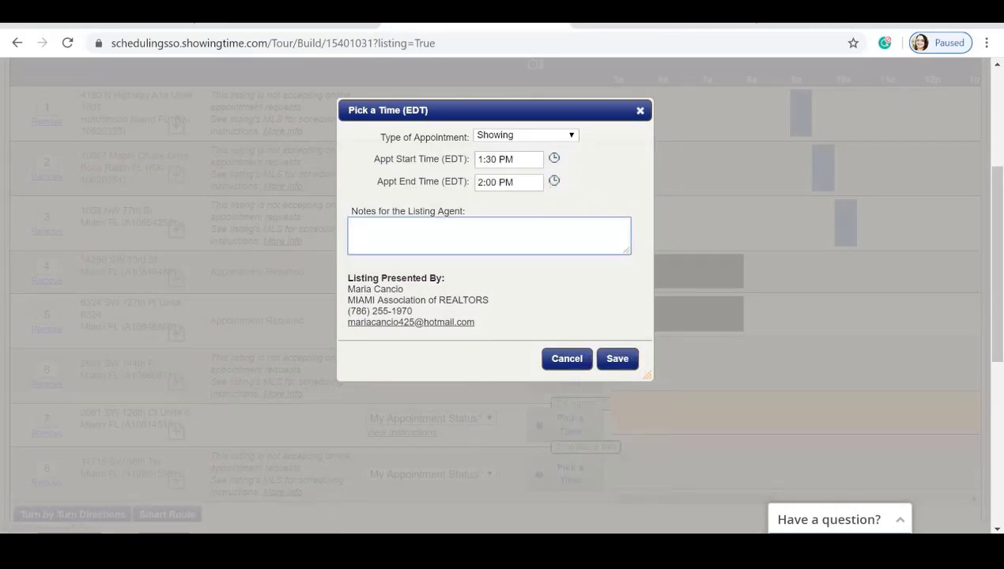
{"action": "left_click", "coordinate": [617, 358]}
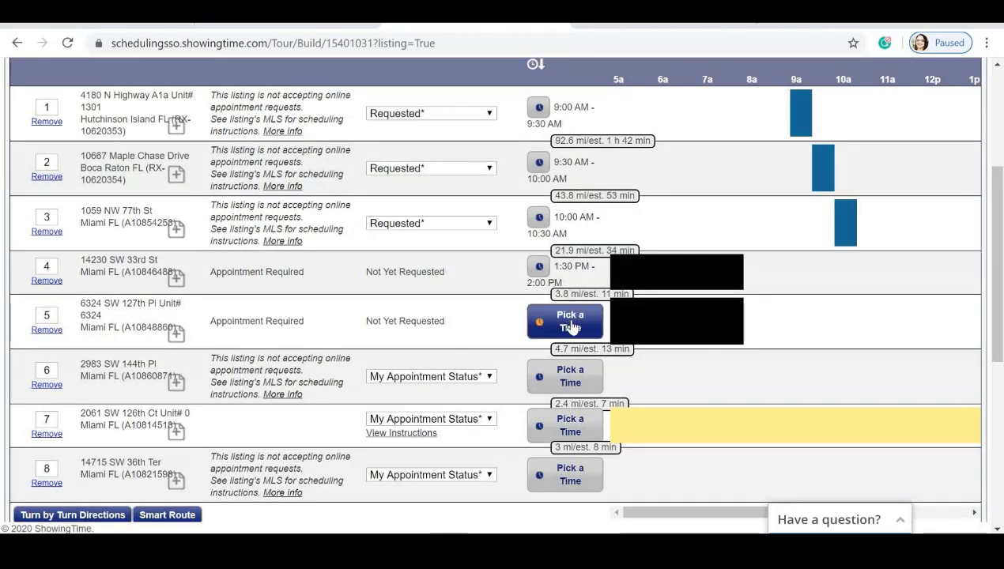
Schedule stop 5 for a 5:30–6:00 PM showing.
{"action": "left_click", "coordinate": [567, 324]}
{"action": "left_click", "coordinate": [554, 159]}
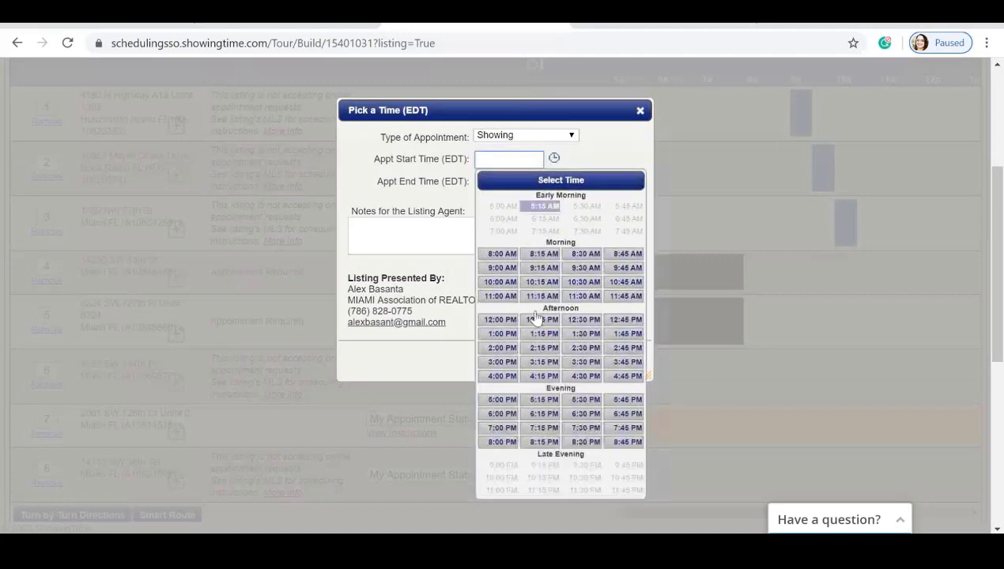
{"action": "left_click", "coordinate": [585, 408]}
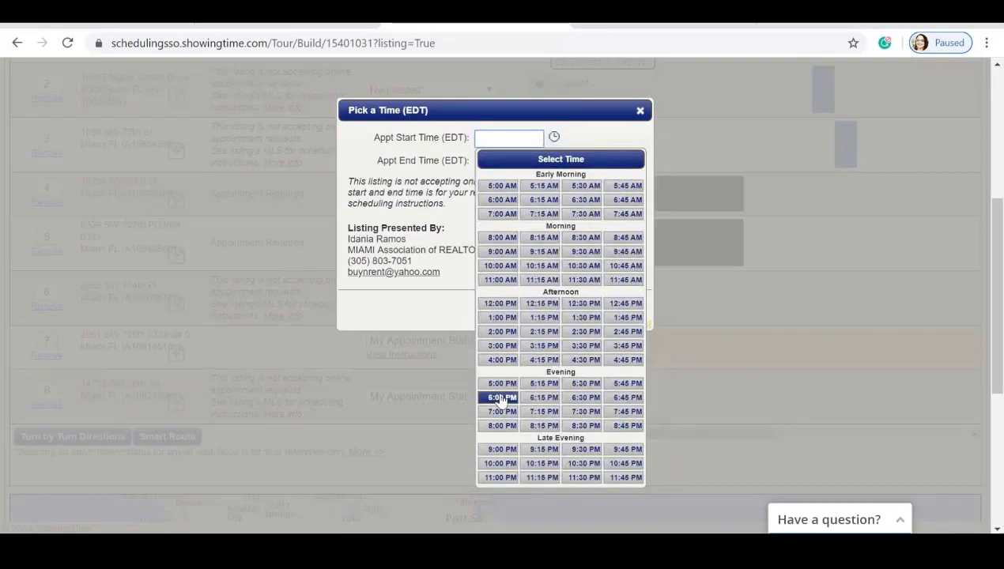
{"action": "left_click", "coordinate": [502, 397]}
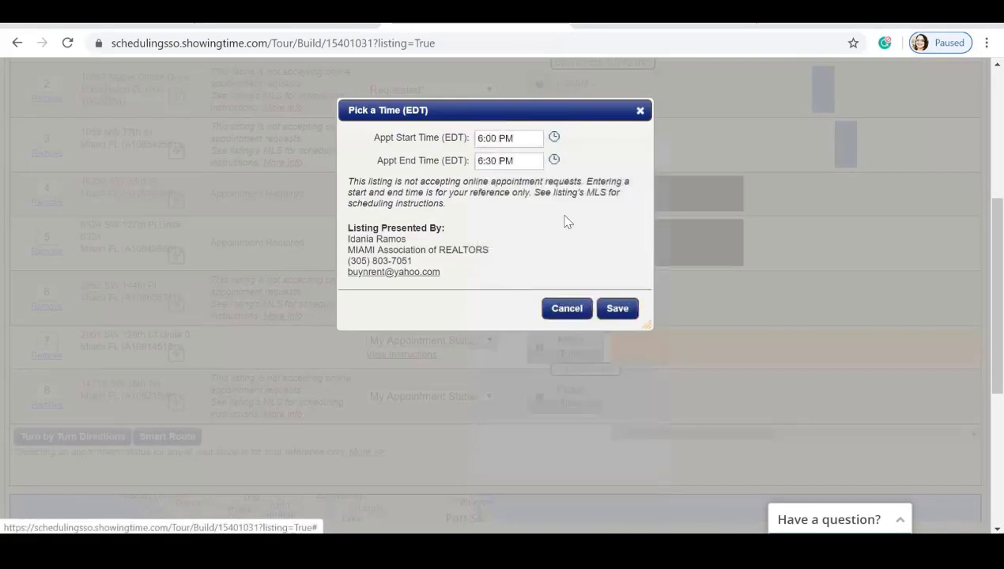
Try an 8:00 AM start for stop 6, then discard it unsaved.
{"action": "left_click", "coordinate": [565, 310]}
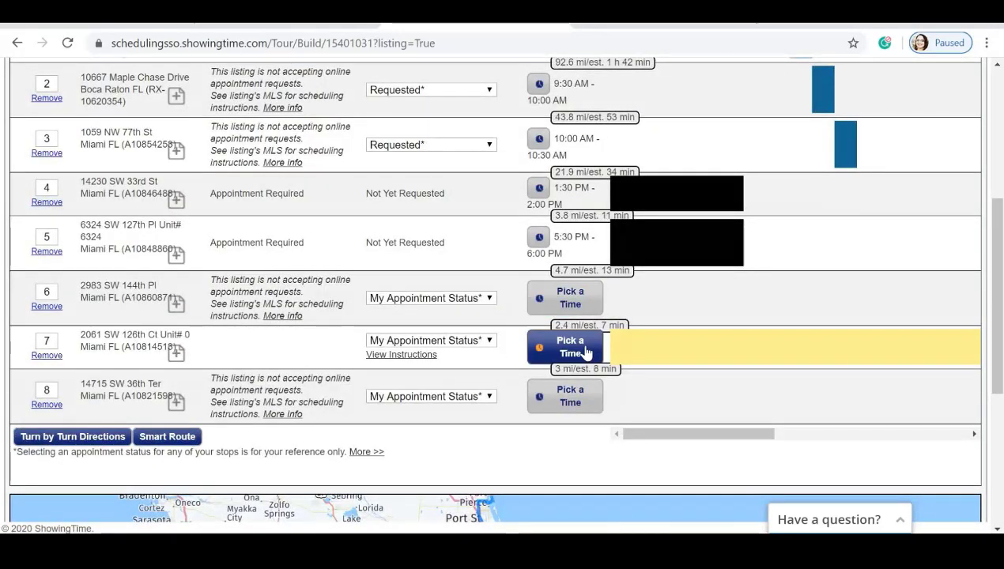
{"action": "left_click", "coordinate": [589, 310]}
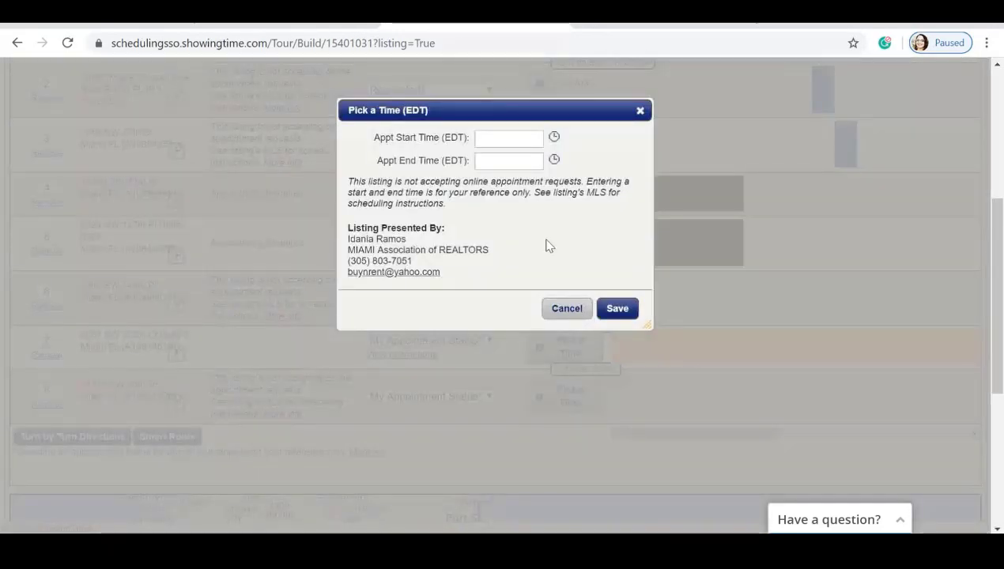
{"action": "left_click", "coordinate": [553, 138]}
{"action": "left_click", "coordinate": [504, 238]}
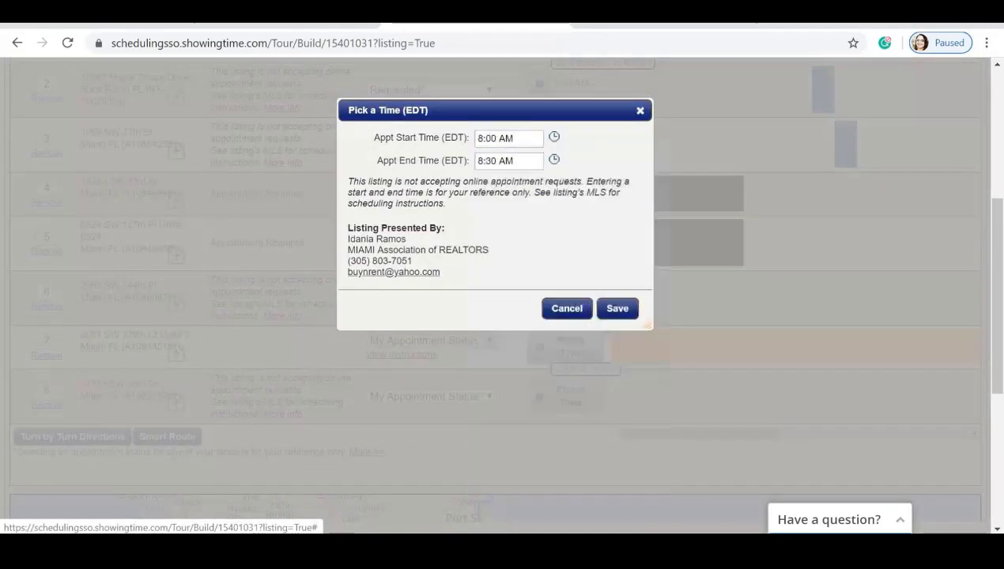
{"action": "left_click", "coordinate": [566, 308]}
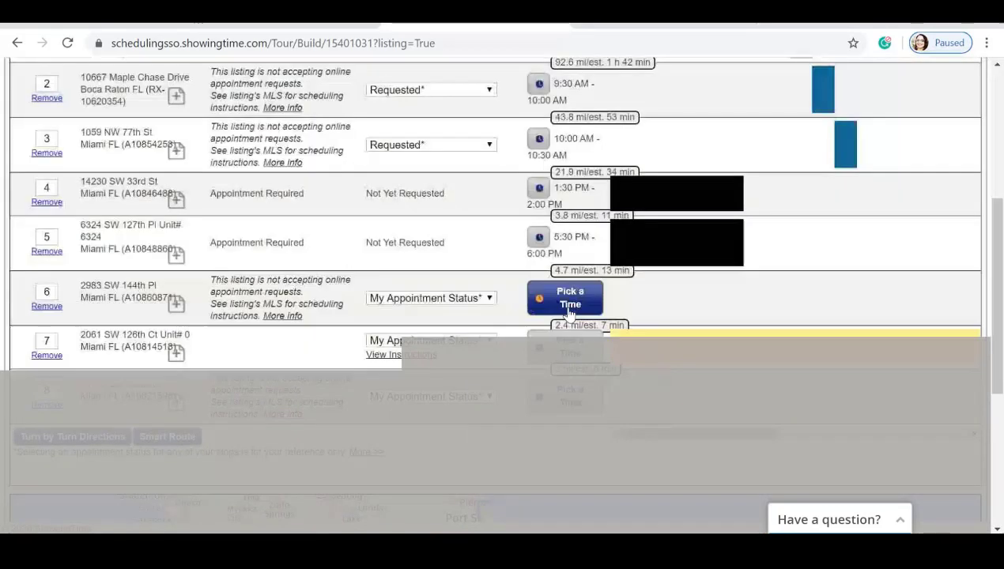
Schedule stop 7 for a 6:30–7:00 PM showing.
{"action": "left_click", "coordinate": [569, 356]}
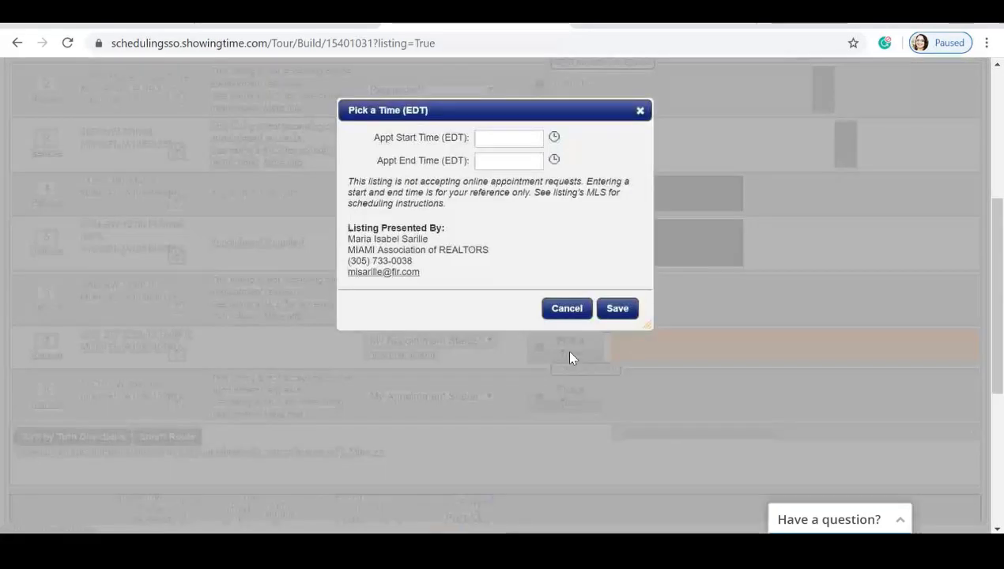
{"action": "left_click", "coordinate": [554, 136]}
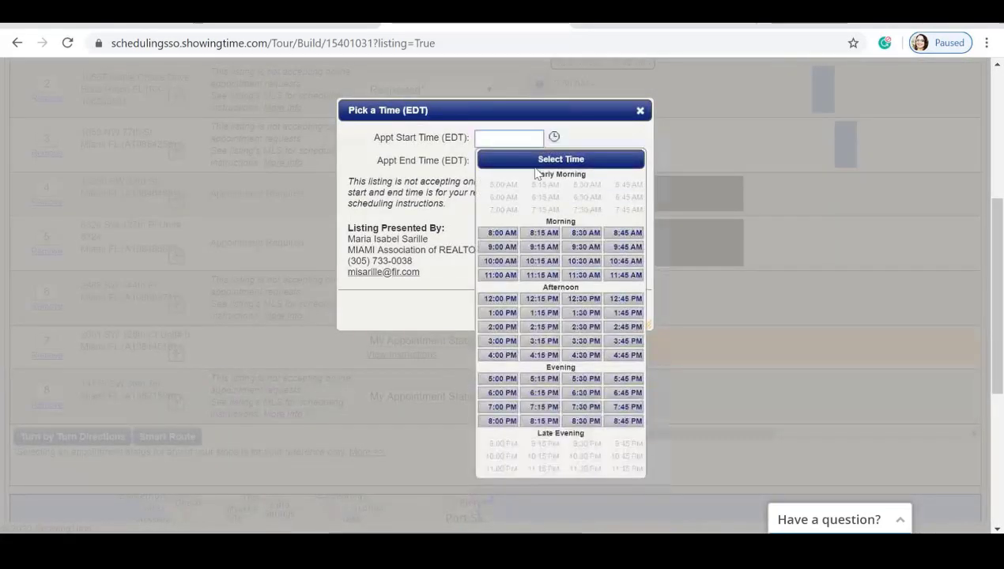
{"action": "left_click", "coordinate": [581, 393]}
{"action": "left_click", "coordinate": [618, 307]}
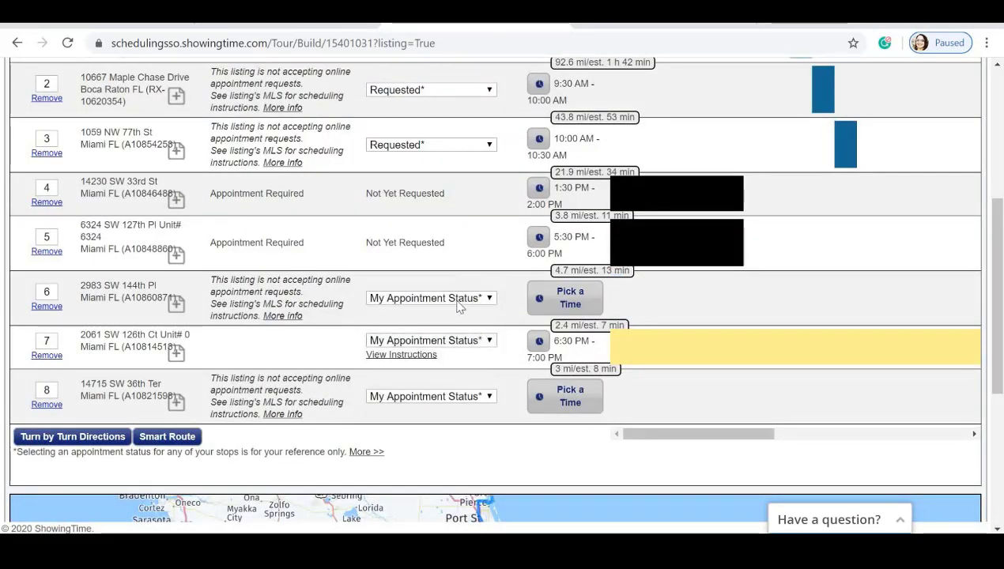
{"action": "scroll", "coordinate": [575, 306], "scroll_direction": "up", "scroll_amount": 1}
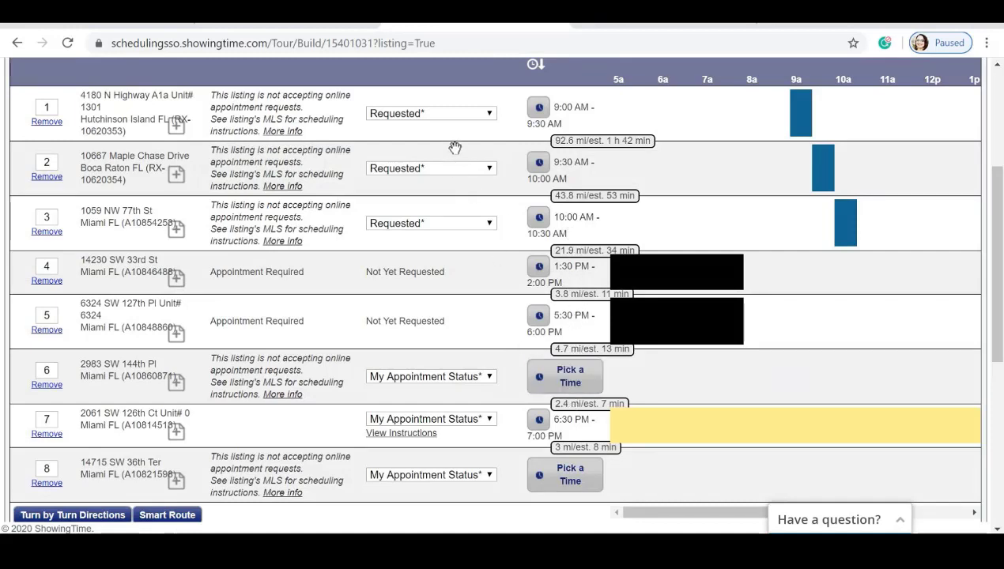
{"action": "scroll", "coordinate": [462, 169], "scroll_direction": "down", "scroll_amount": 3}
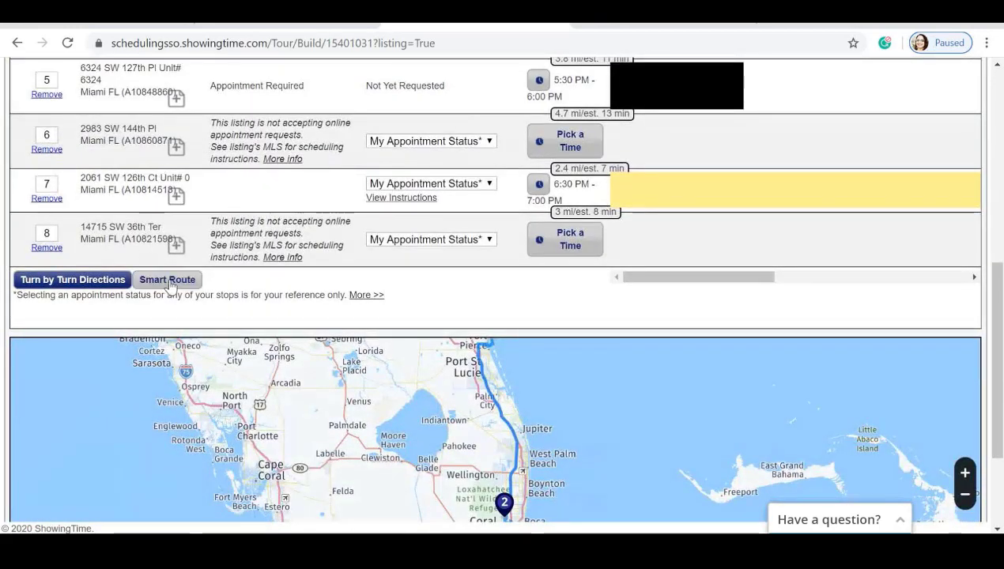
{"action": "left_click", "coordinate": [168, 280]}
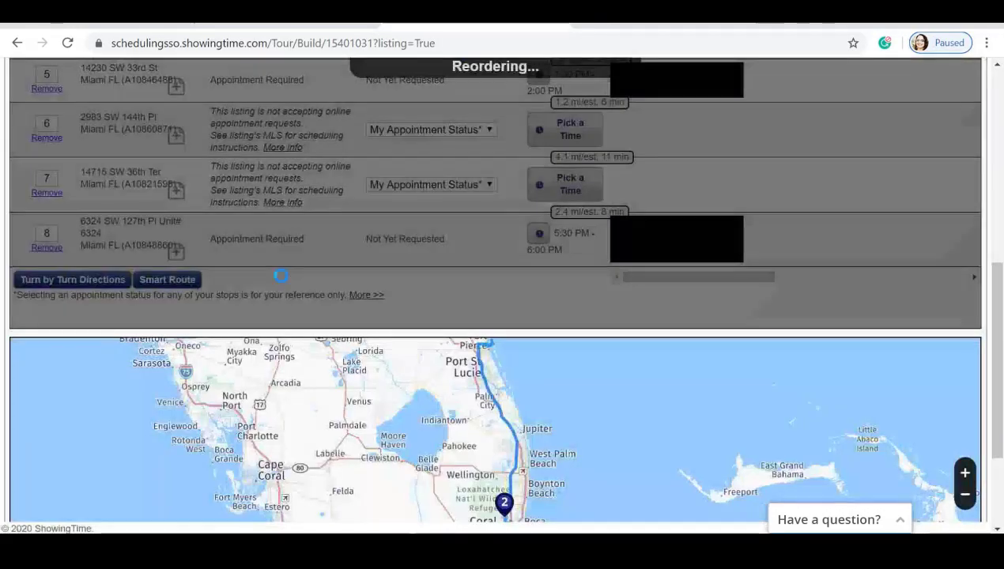
{"action": "scroll", "coordinate": [382, 253], "scroll_direction": "up", "scroll_amount": 3}
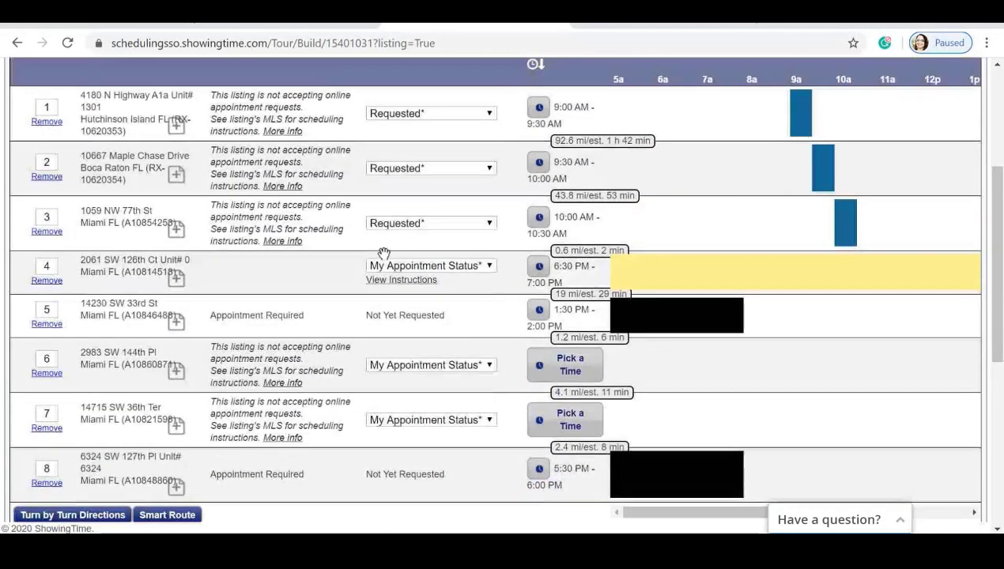
{"action": "scroll", "coordinate": [384, 253], "scroll_direction": "down", "scroll_amount": 2}
{"action": "scroll", "coordinate": [384, 253], "scroll_direction": "down", "scroll_amount": 3}
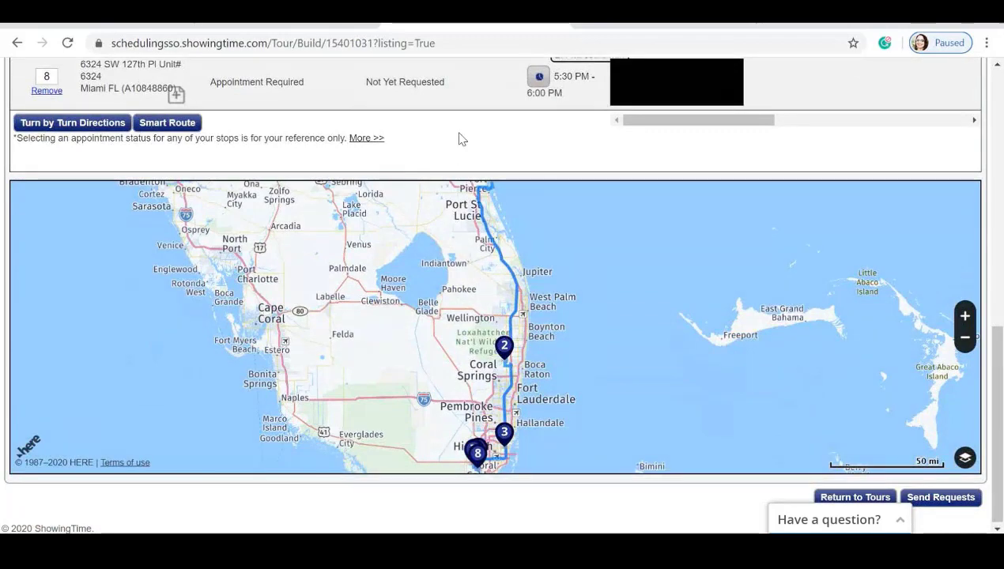
{"action": "scroll", "coordinate": [459, 139], "scroll_direction": "up", "scroll_amount": 4}
{"action": "scroll", "coordinate": [459, 139], "scroll_direction": "up", "scroll_amount": 2}
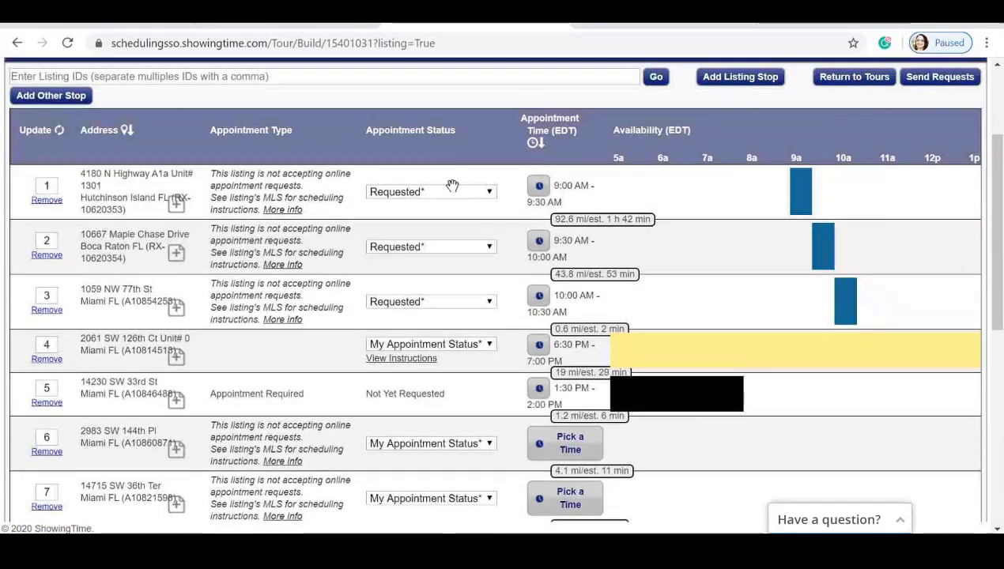
{"action": "scroll", "coordinate": [446, 201], "scroll_direction": "down", "scroll_amount": 1}
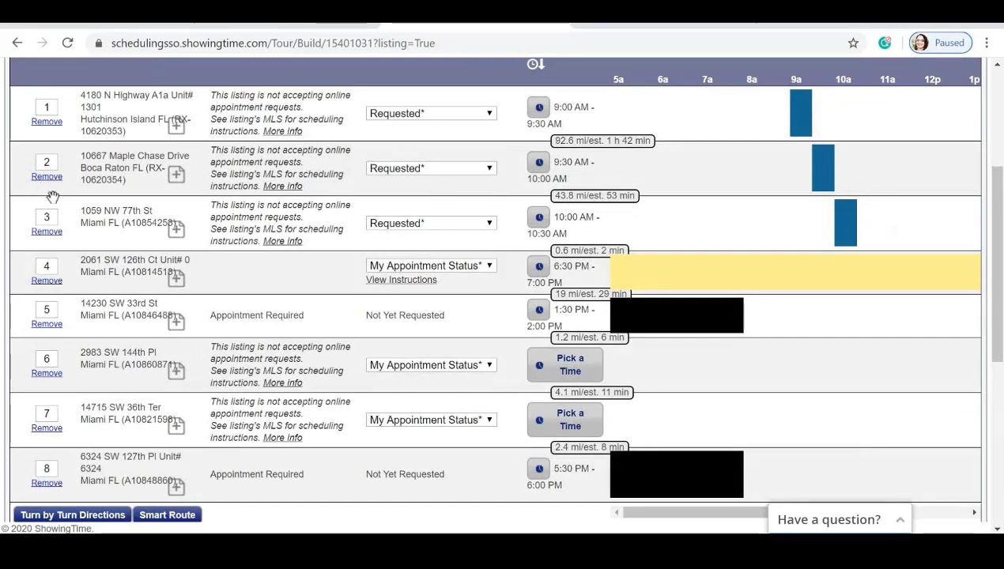
{"action": "left_click", "coordinate": [46, 282]}
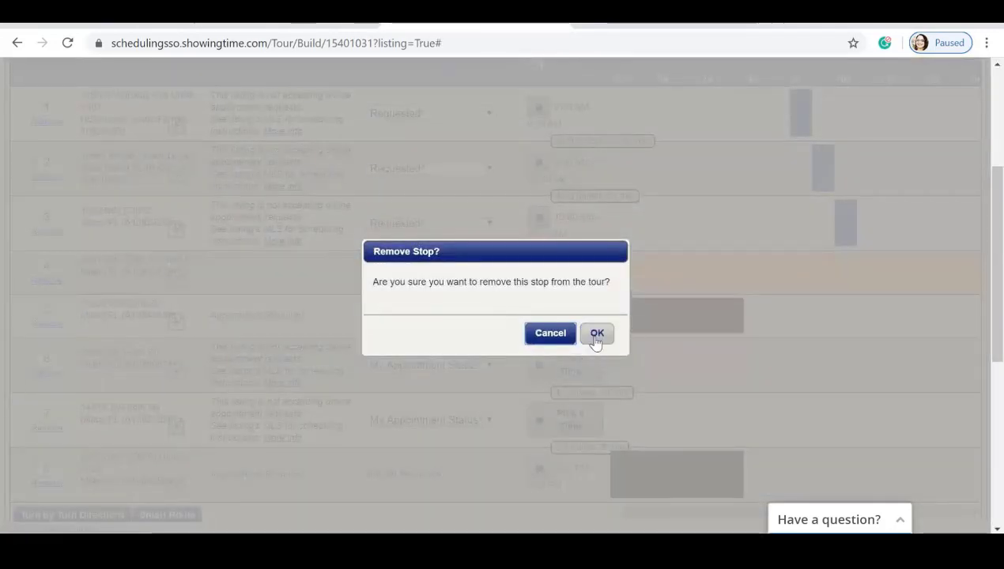
{"action": "left_click", "coordinate": [594, 335]}
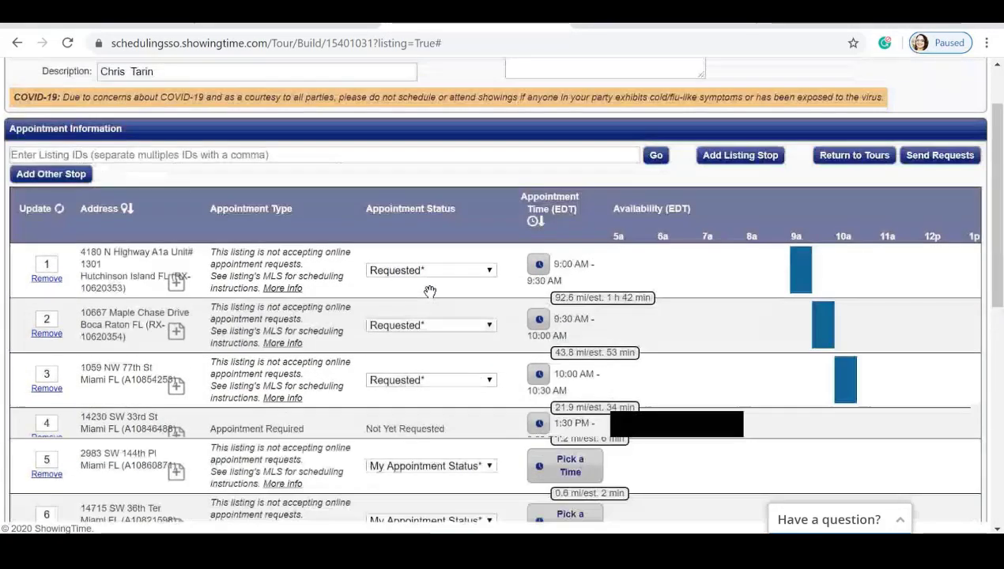
{"action": "scroll", "coordinate": [434, 288], "scroll_direction": "up", "scroll_amount": 2}
{"action": "scroll", "coordinate": [433, 290], "scroll_direction": "up", "scroll_amount": 1}
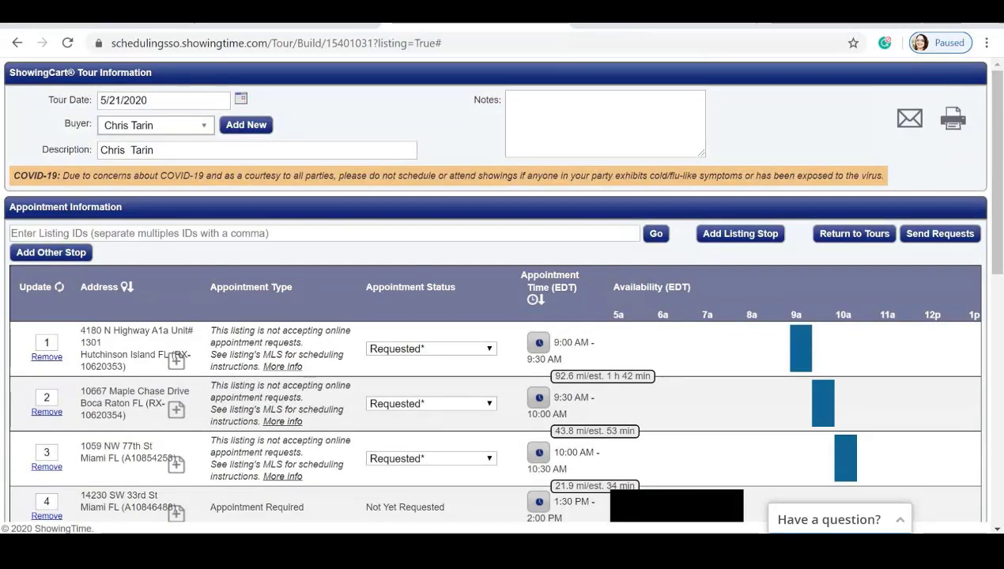
Click into the Enter Listing IDs field to add listings.
{"action": "left_click", "coordinate": [100, 234]}
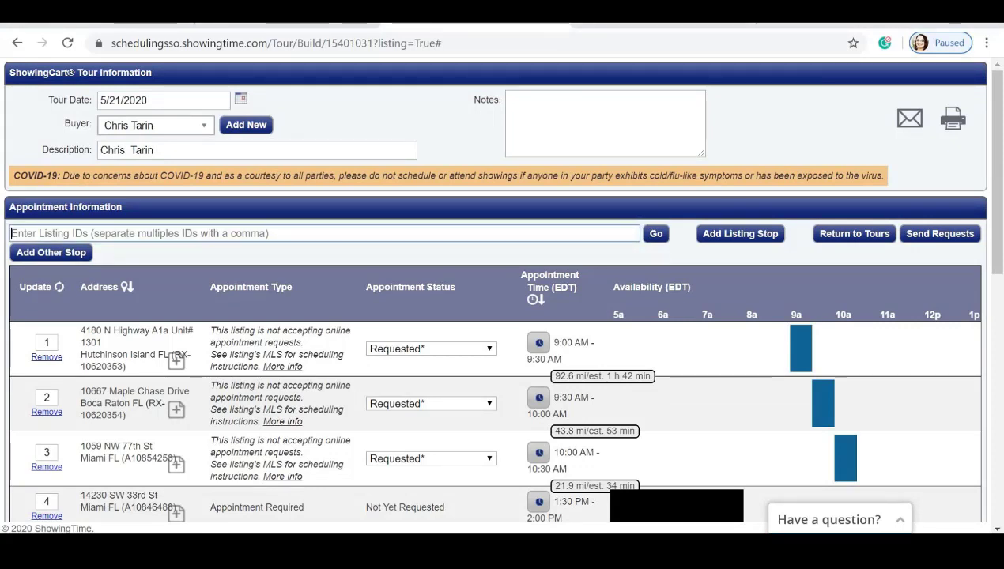
{"action": "scroll", "coordinate": [316, 175], "scroll_direction": "down", "scroll_amount": 3}
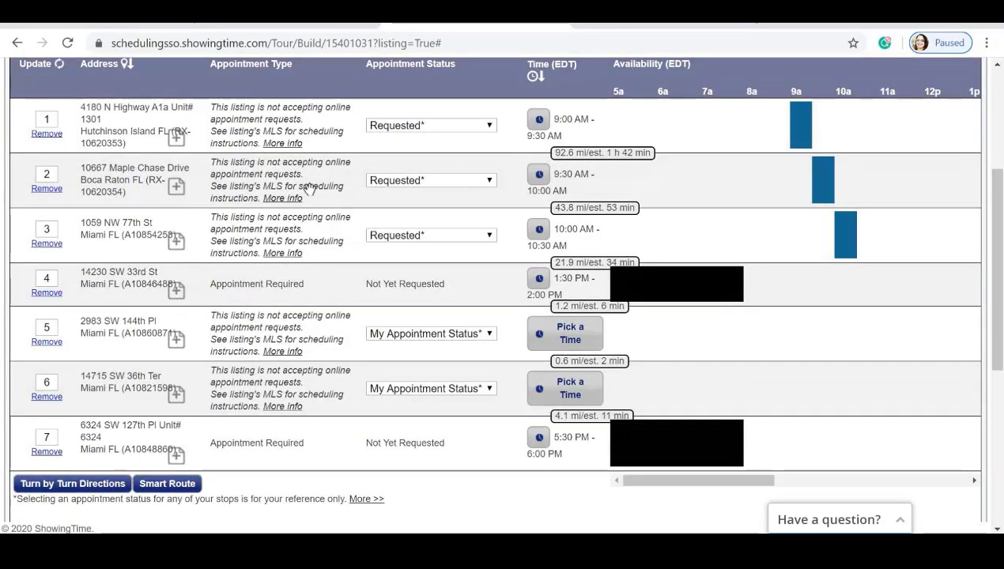
{"action": "scroll", "coordinate": [309, 193], "scroll_direction": "down", "scroll_amount": 1}
{"action": "scroll", "coordinate": [414, 143], "scroll_direction": "up", "scroll_amount": 1}
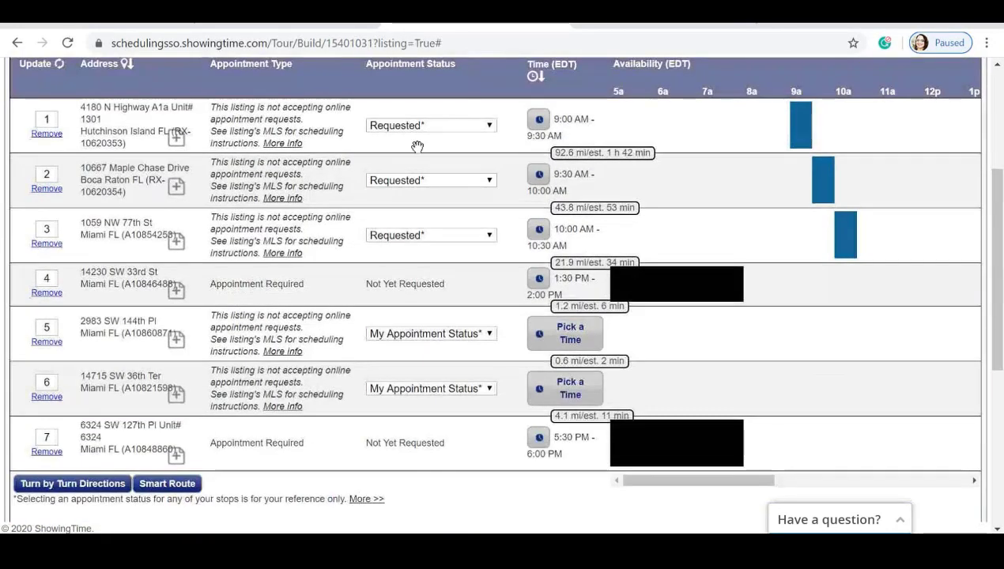
Cycle stop 1's status through Requested, Confirmed and Cancelled, ending on My Appointment Status.
{"action": "left_click", "coordinate": [489, 126]}
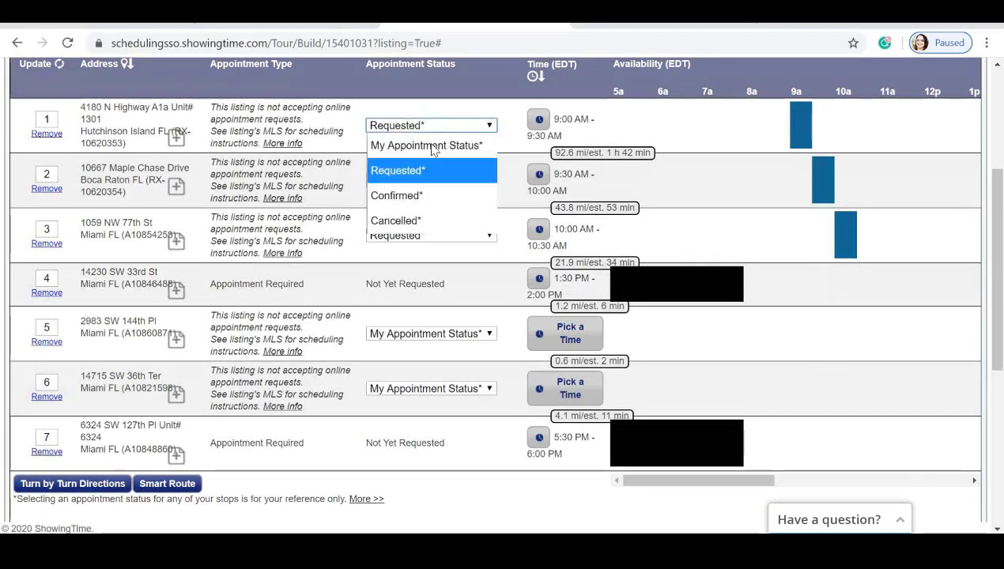
{"action": "left_click", "coordinate": [404, 170]}
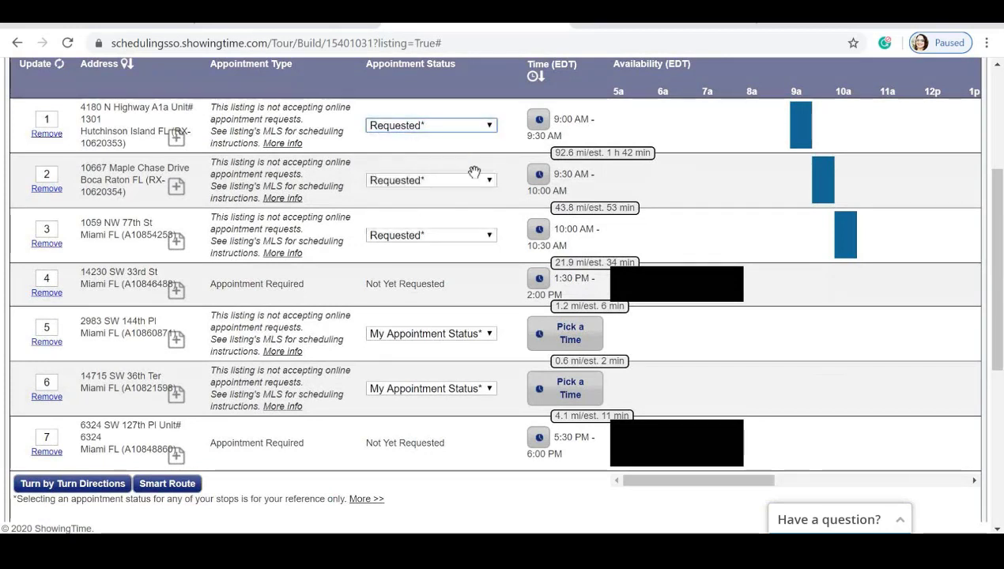
{"action": "left_click", "coordinate": [484, 127]}
{"action": "left_click", "coordinate": [427, 196]}
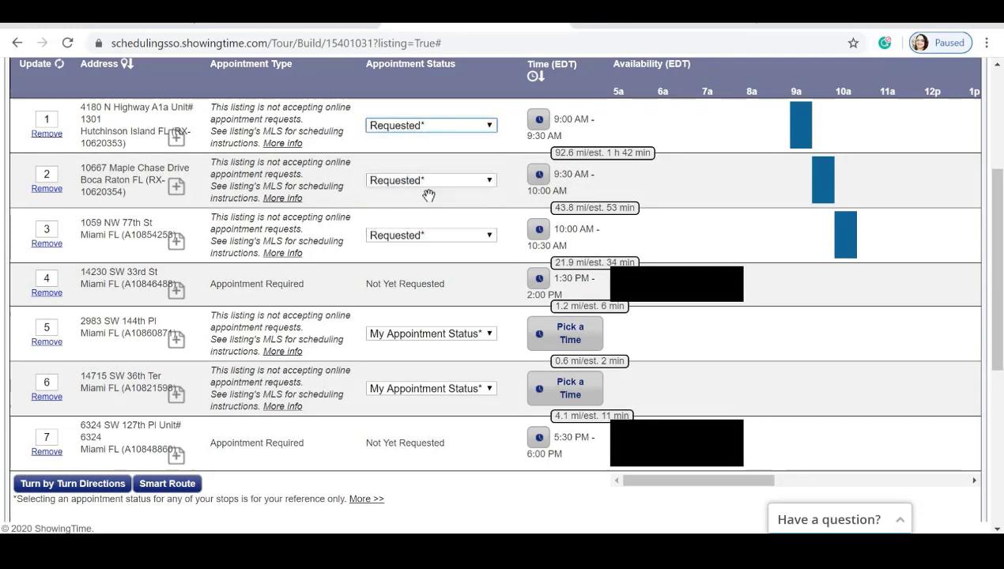
{"action": "left_click", "coordinate": [484, 127]}
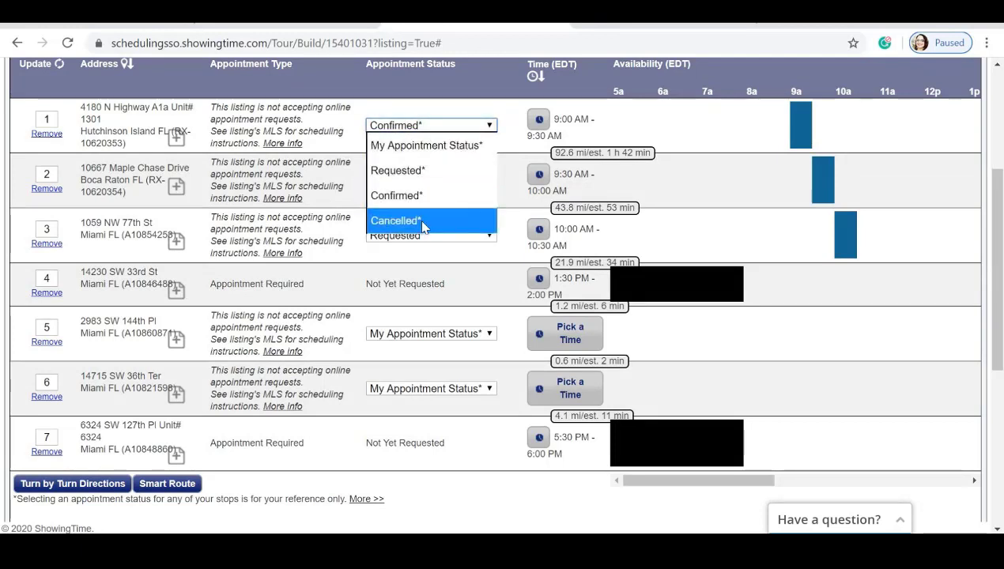
{"action": "left_click", "coordinate": [420, 222]}
{"action": "left_click", "coordinate": [485, 127]}
{"action": "left_click", "coordinate": [466, 145]}
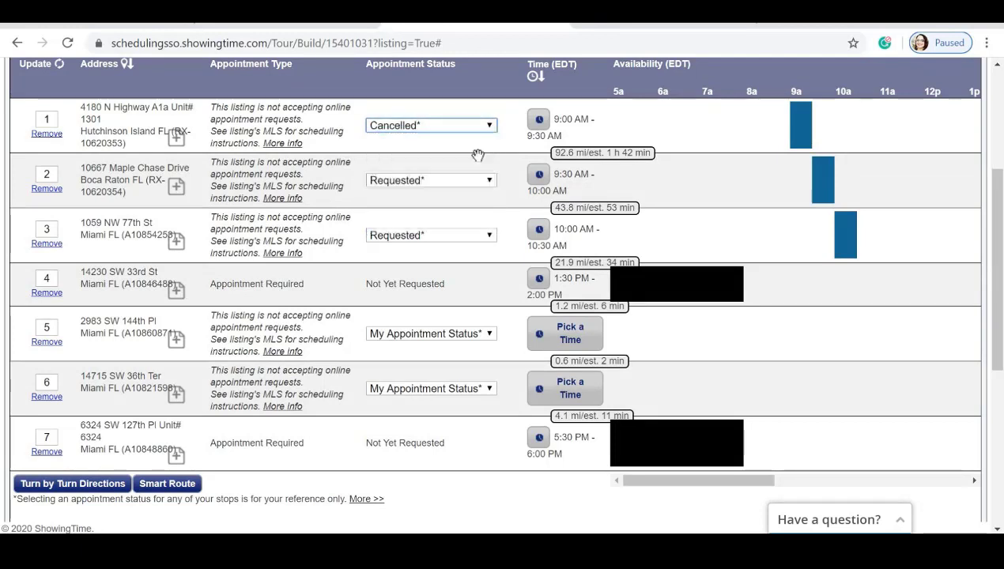
{"action": "scroll", "coordinate": [478, 197], "scroll_direction": "up", "scroll_amount": 2}
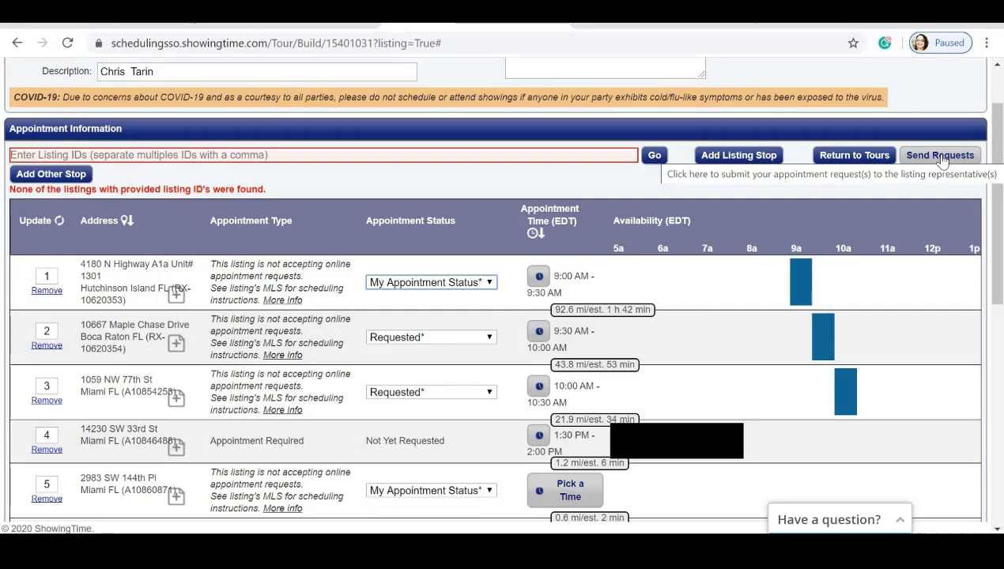
{"action": "scroll", "coordinate": [943, 160], "scroll_direction": "down", "scroll_amount": 1}
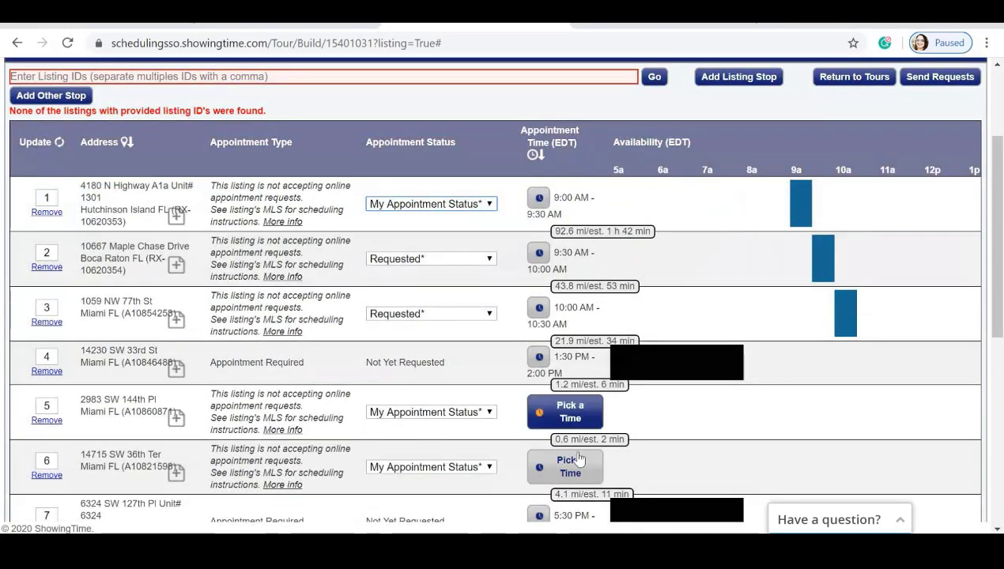
{"action": "scroll", "coordinate": [752, 214], "scroll_direction": "down", "scroll_amount": 1}
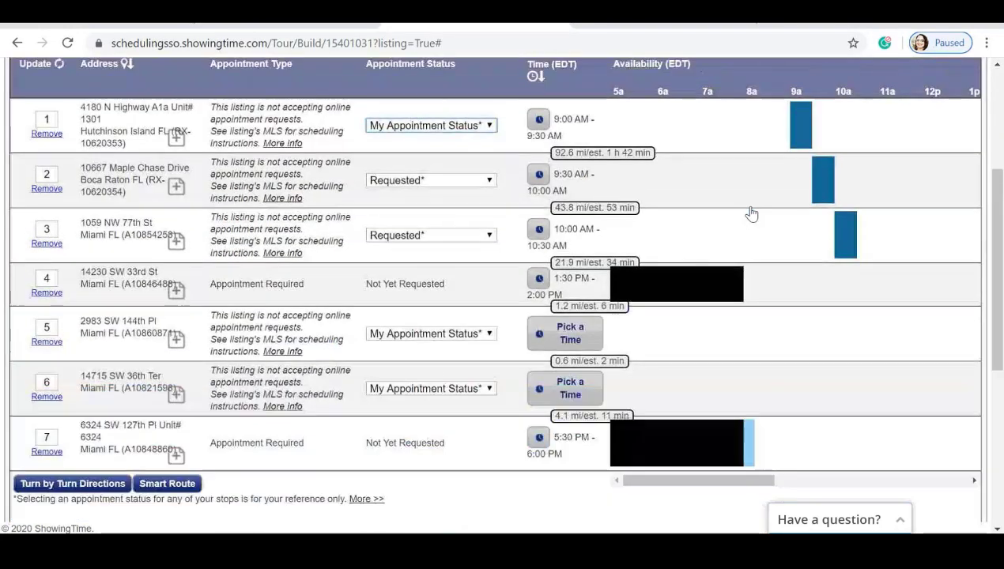
{"action": "scroll", "coordinate": [752, 214], "scroll_direction": "up", "scroll_amount": 2}
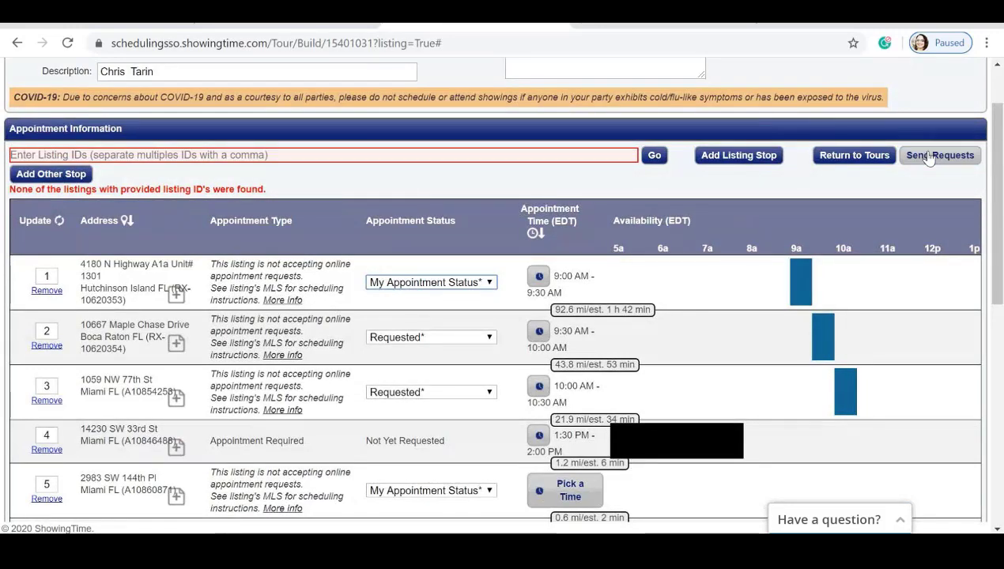
{"action": "scroll", "coordinate": [403, 213], "scroll_direction": "down", "scroll_amount": 5}
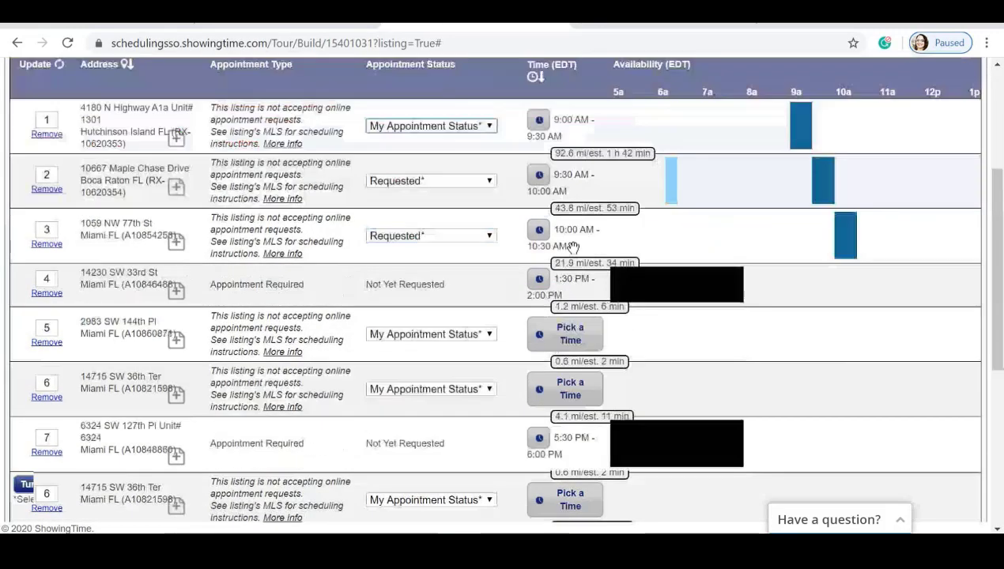
{"action": "scroll", "coordinate": [391, 202], "scroll_direction": "down", "scroll_amount": 1}
{"action": "scroll", "coordinate": [543, 371], "scroll_direction": "down", "scroll_amount": 2}
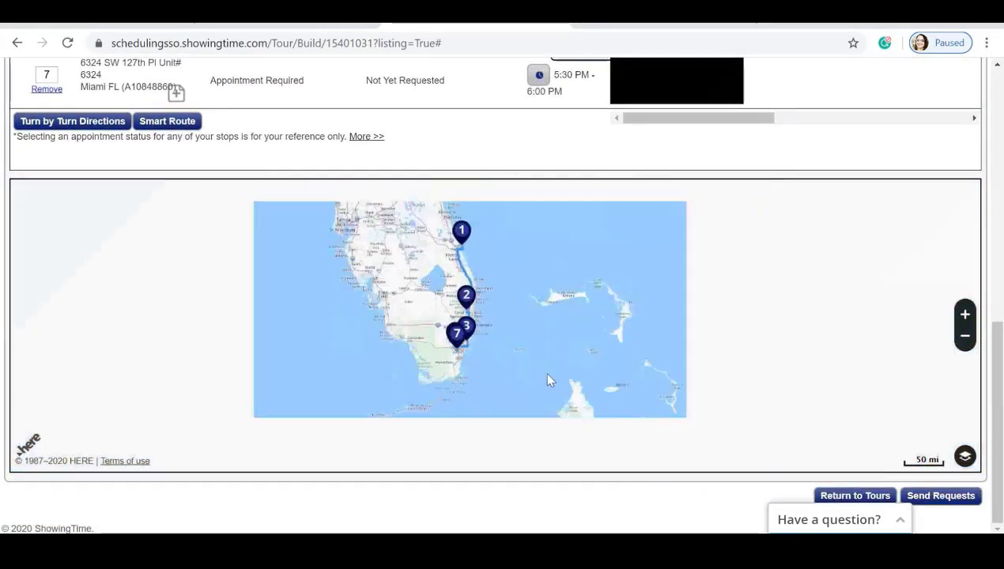
{"action": "scroll", "coordinate": [534, 348], "scroll_direction": "up", "scroll_amount": 1}
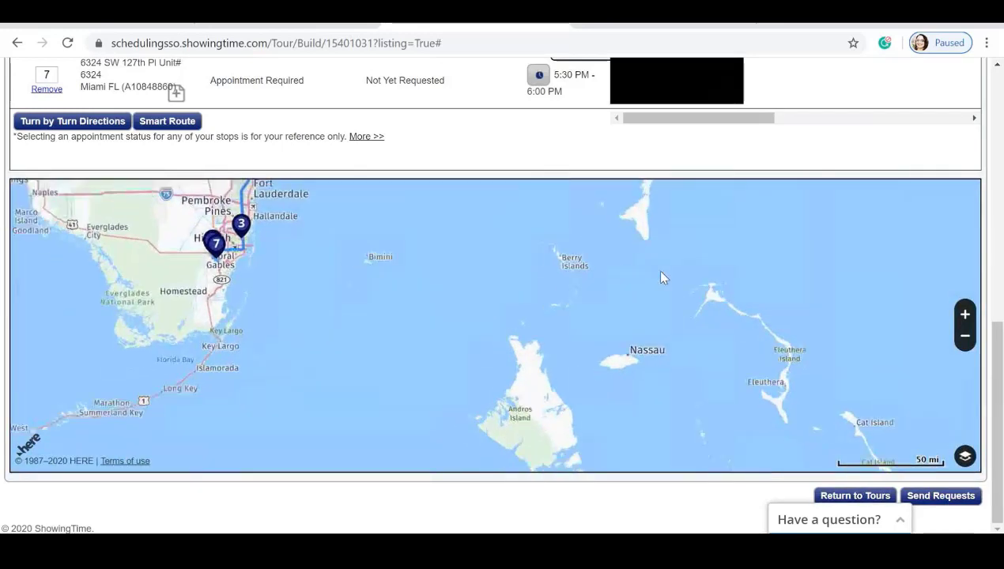
{"action": "scroll", "coordinate": [654, 269], "scroll_direction": "down", "scroll_amount": 1}
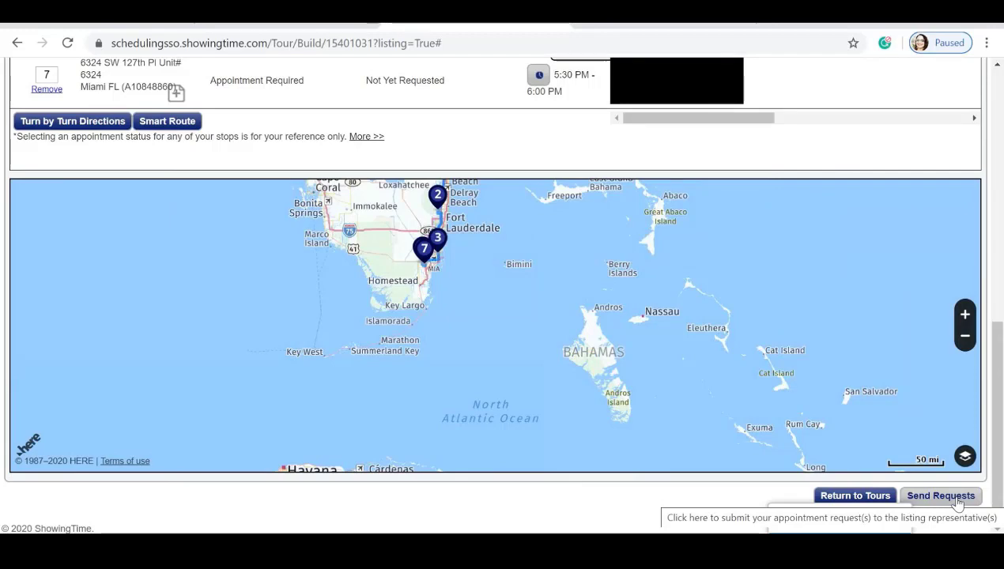
Leave the tour and start a Single Family/Condo (RE1/RE2) search in Matrix.
{"action": "left_click", "coordinate": [855, 495]}
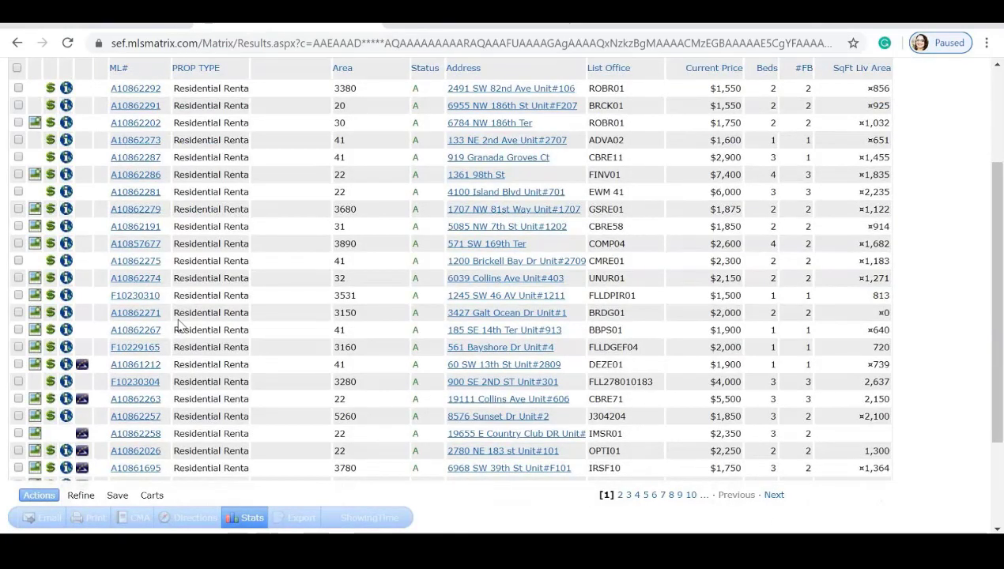
{"action": "scroll", "coordinate": [189, 330], "scroll_direction": "up", "scroll_amount": 2}
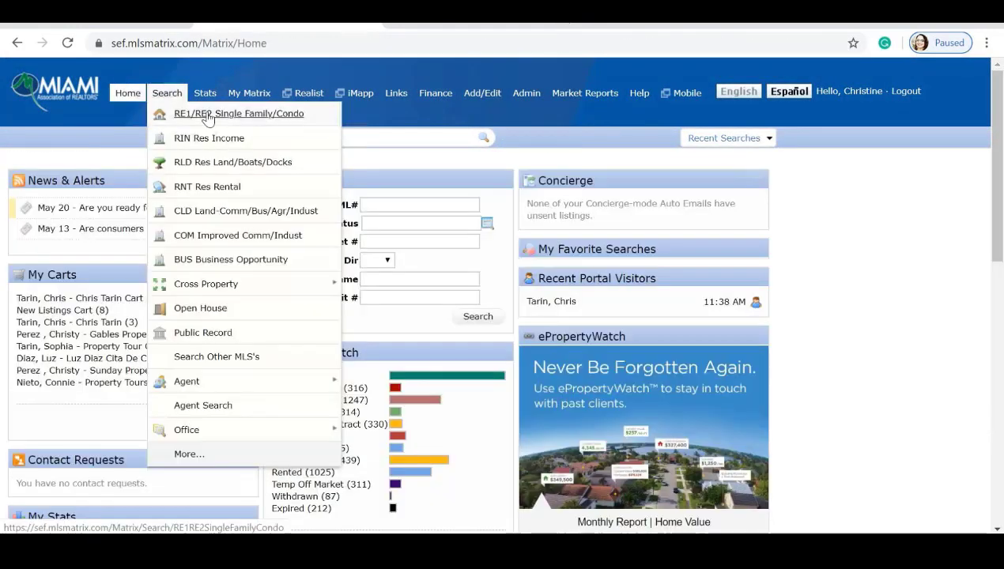
{"action": "left_click", "coordinate": [201, 111]}
{"action": "mouse_move", "coordinate": [167, 97]}
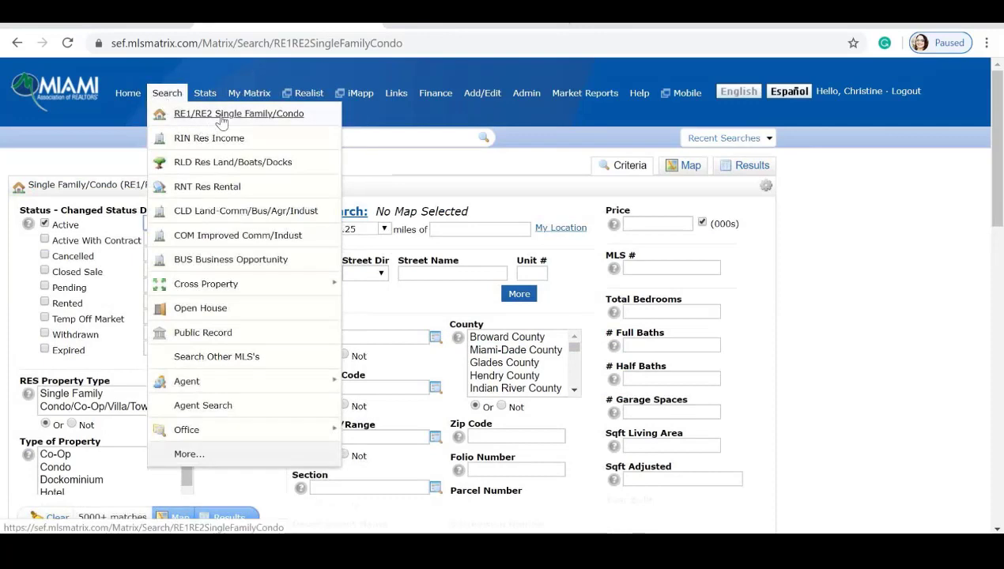
Expand the street address section to four rows and scroll down to the City list.
{"action": "scroll", "coordinate": [416, 173], "scroll_direction": "down", "scroll_amount": 1}
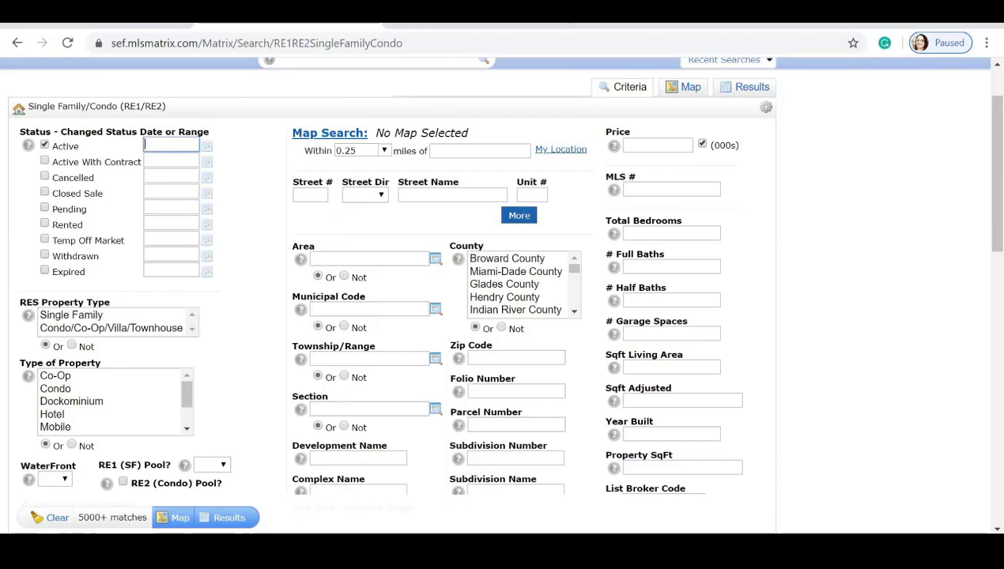
{"action": "left_click", "coordinate": [526, 216]}
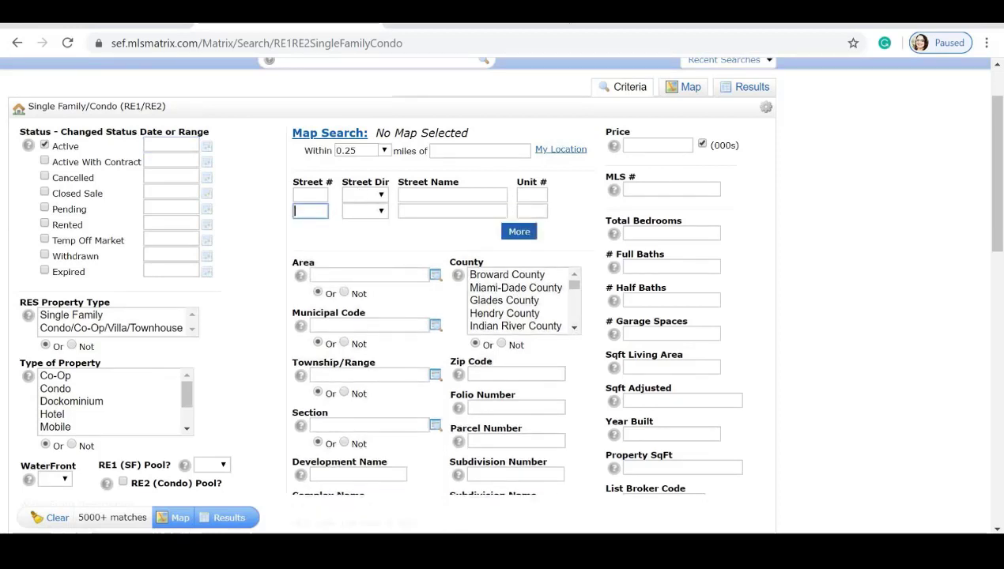
{"action": "left_click", "coordinate": [520, 233]}
{"action": "left_click", "coordinate": [524, 249]}
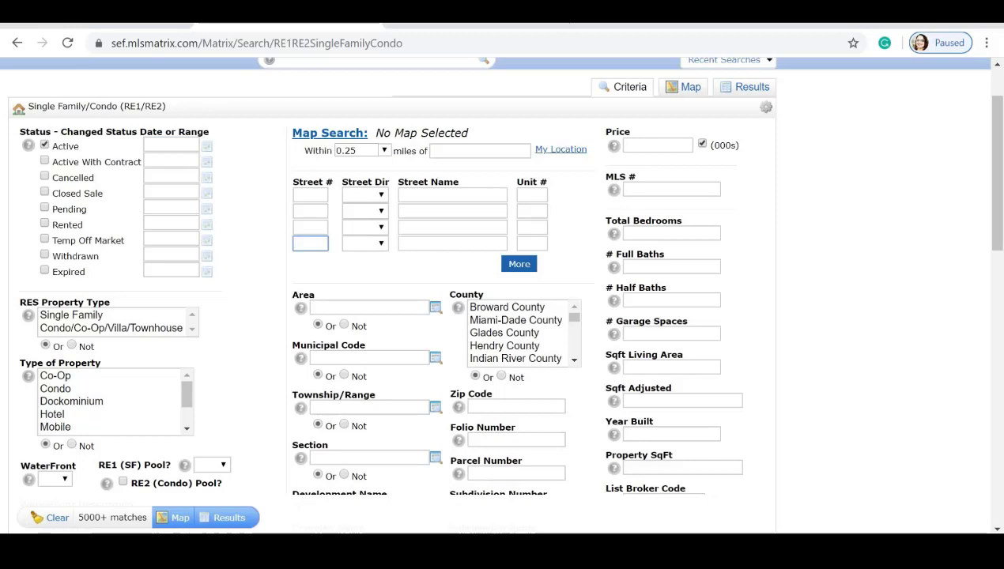
{"action": "scroll", "coordinate": [534, 196], "scroll_direction": "down", "scroll_amount": 2}
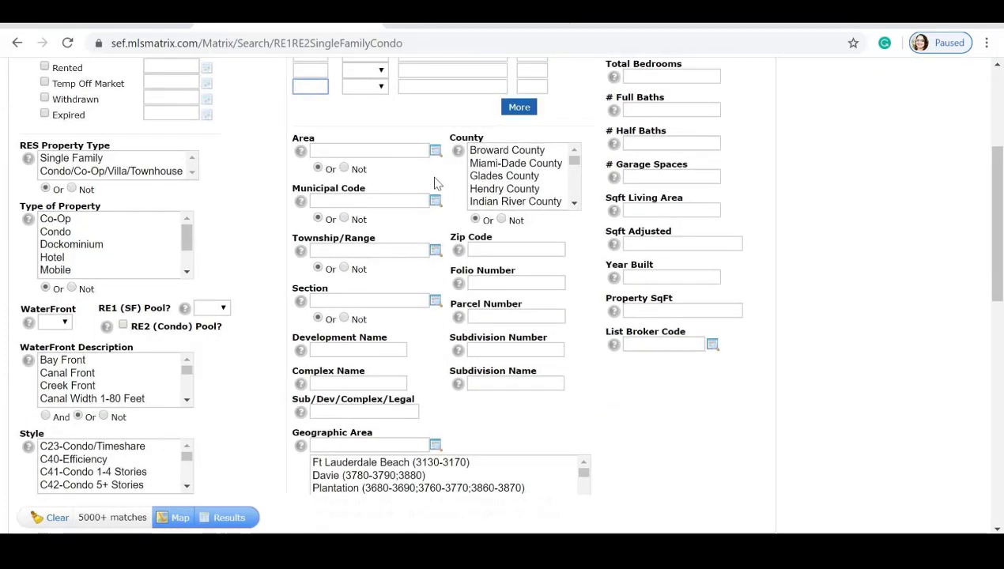
{"action": "scroll", "coordinate": [434, 184], "scroll_direction": "down", "scroll_amount": 3}
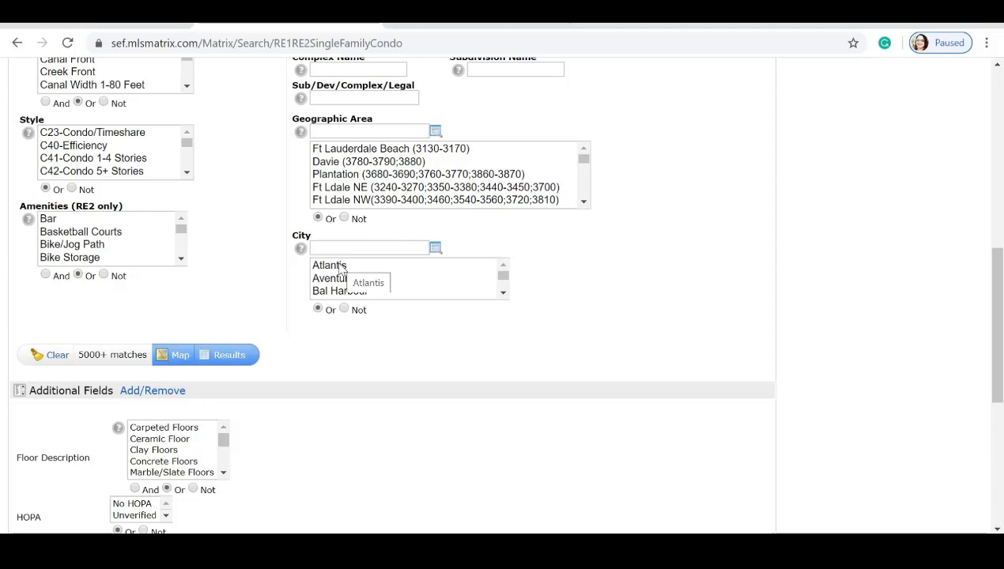
{"action": "left_click", "coordinate": [446, 269]}
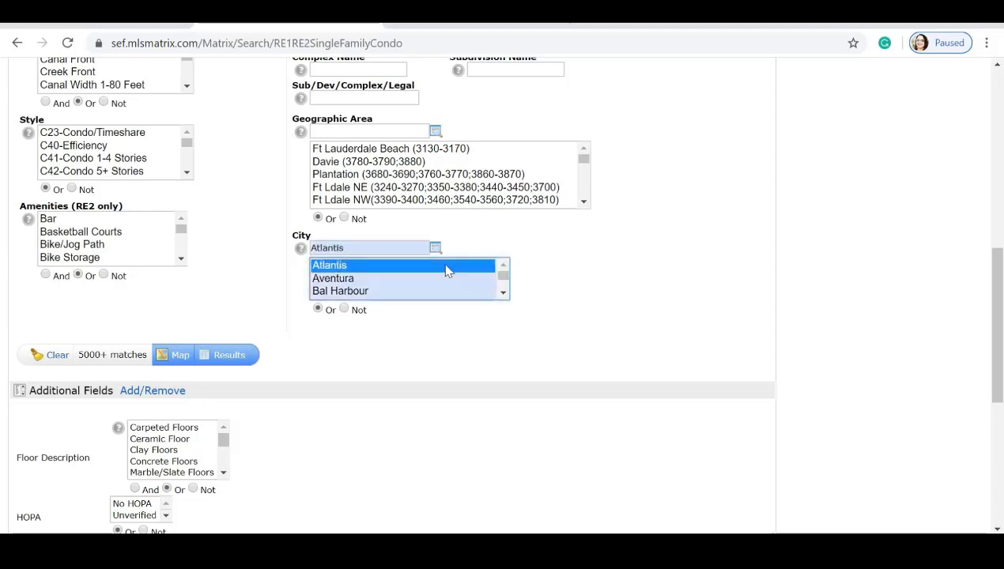
{"action": "left_click", "coordinate": [357, 293], "text": "ctrl"}
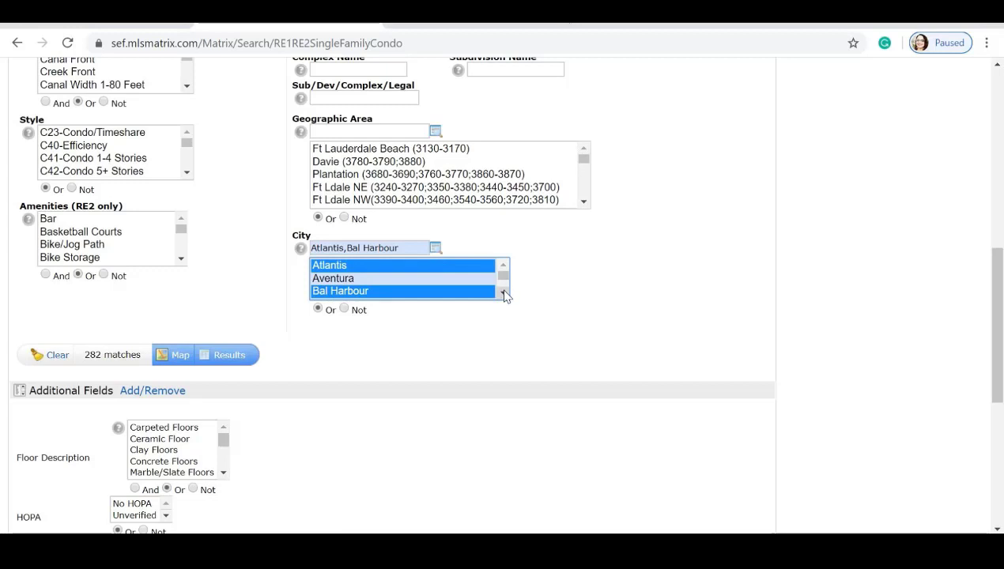
{"action": "left_click", "coordinate": [420, 292]}
{"action": "left_click", "coordinate": [410, 278]}
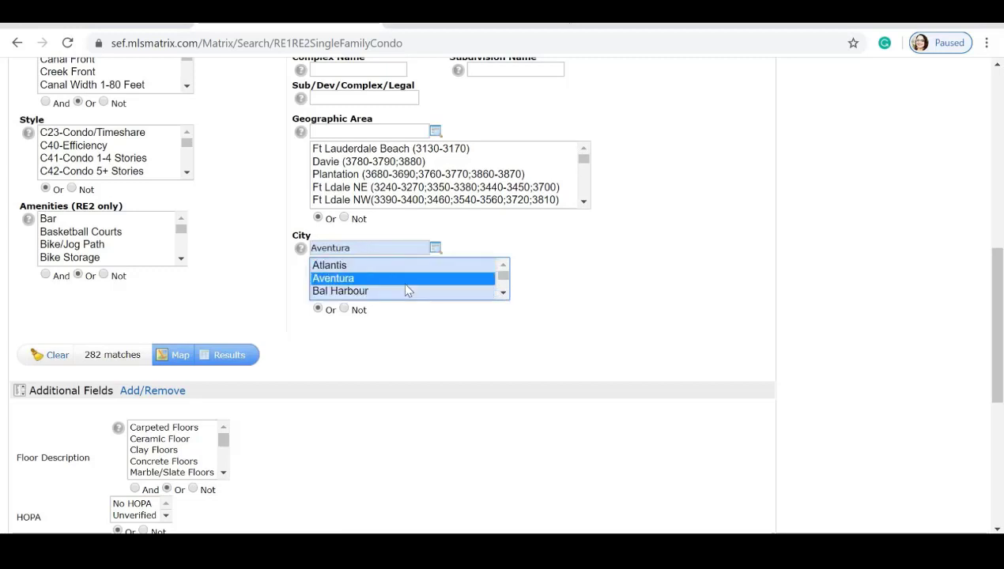
{"action": "left_click", "coordinate": [405, 268]}
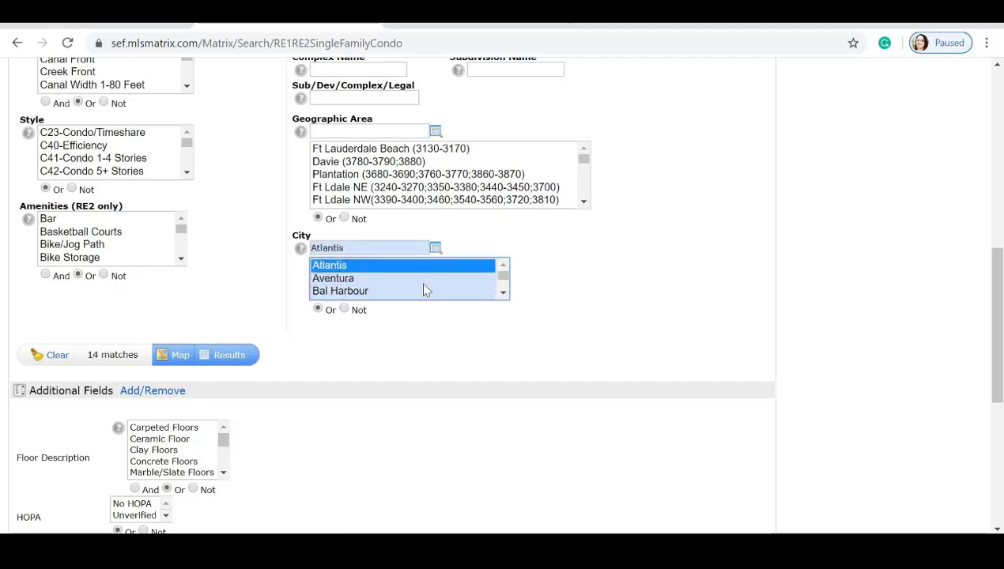
{"action": "left_click", "coordinate": [371, 268], "text": "ctrl"}
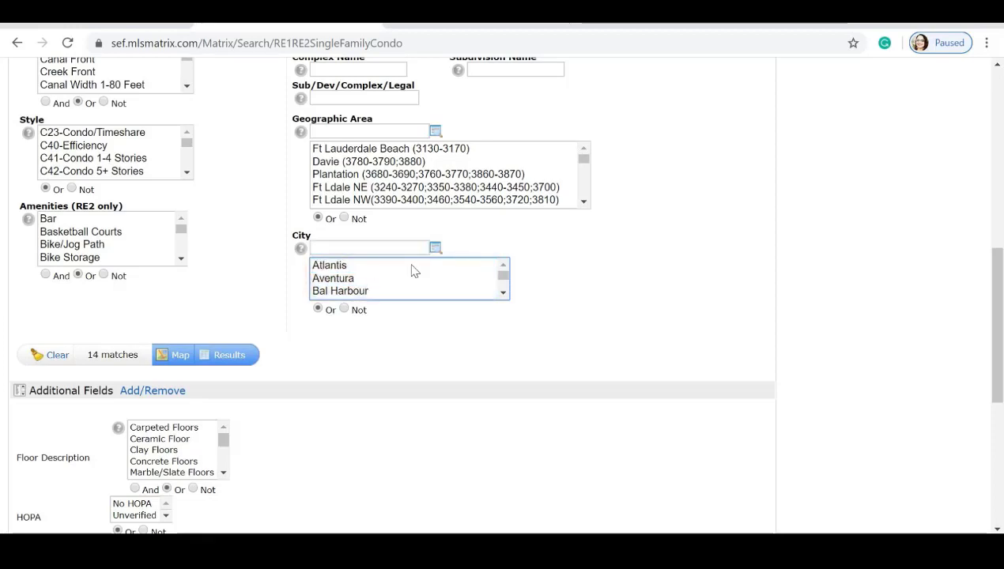
{"action": "scroll", "coordinate": [618, 285], "scroll_direction": "up", "scroll_amount": 2}
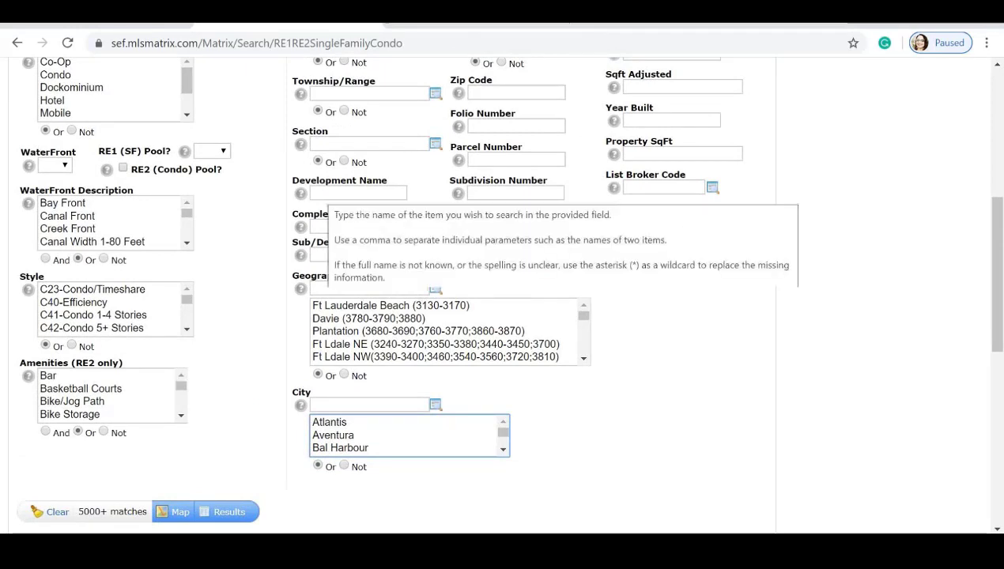
Filter subdivision by *Doral Estates* and show the 19 matching listings.
{"action": "left_click", "coordinate": [363, 254]}
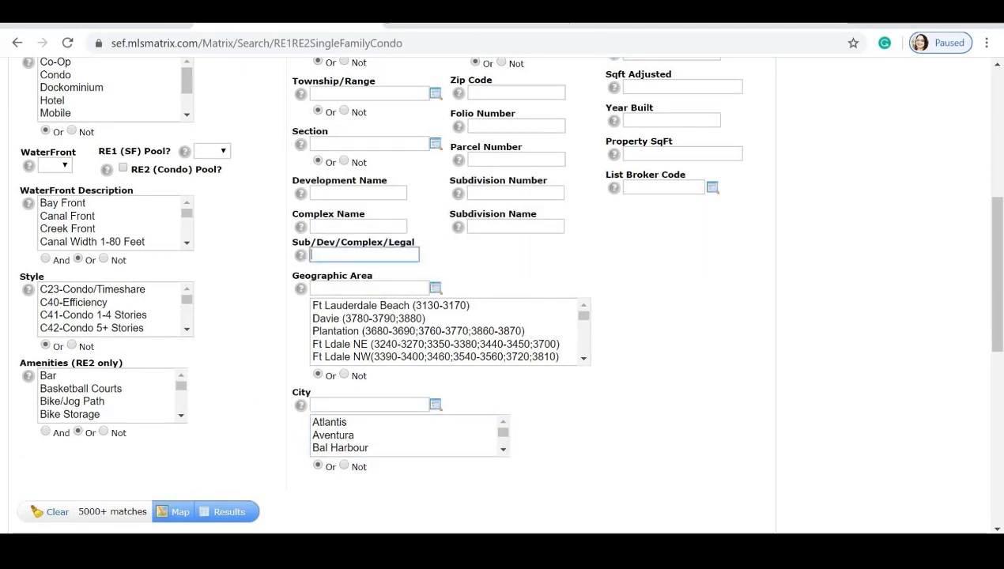
{"action": "type", "text": "*"}
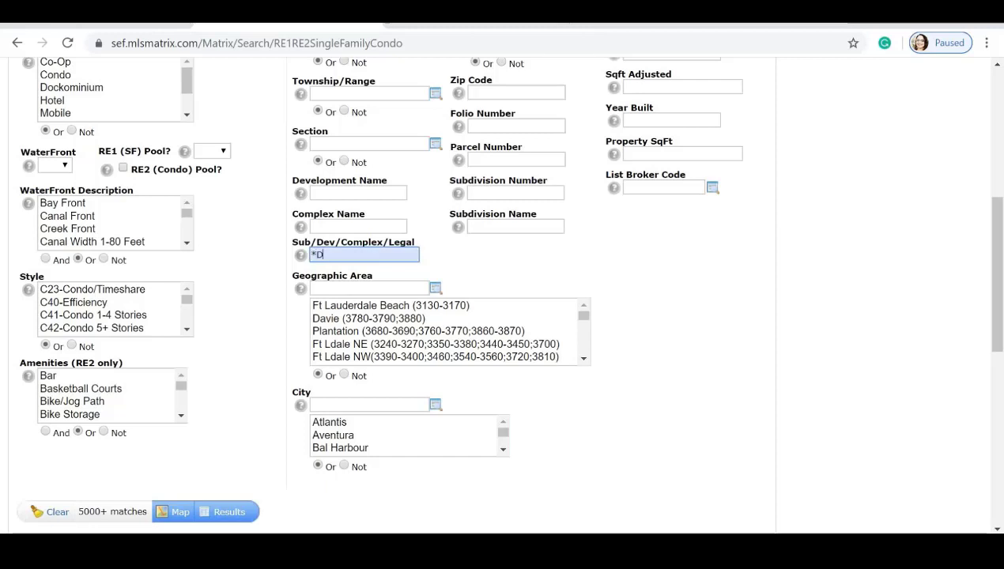
{"action": "type", "text": "Doral Estates*"}
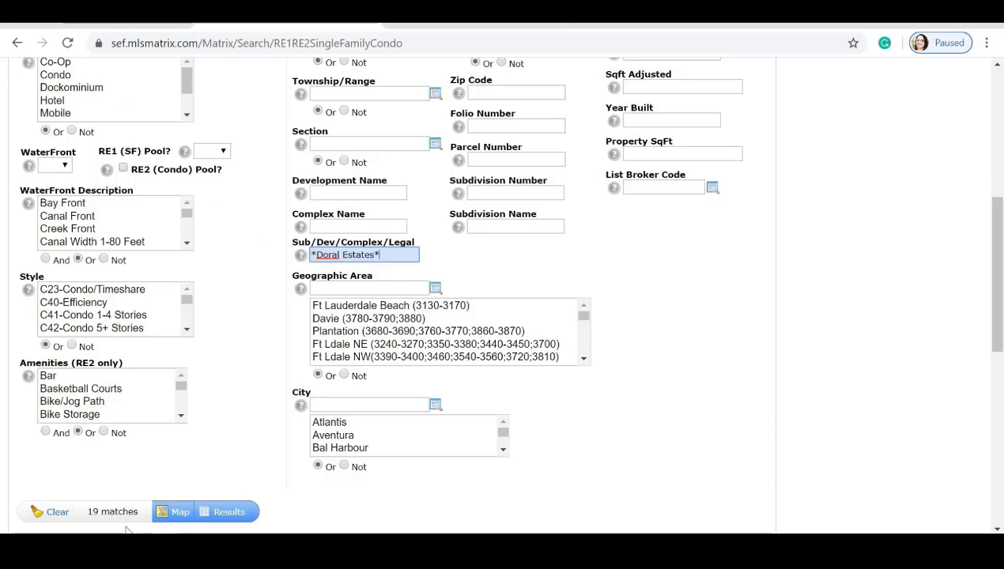
{"action": "left_click", "coordinate": [217, 512]}
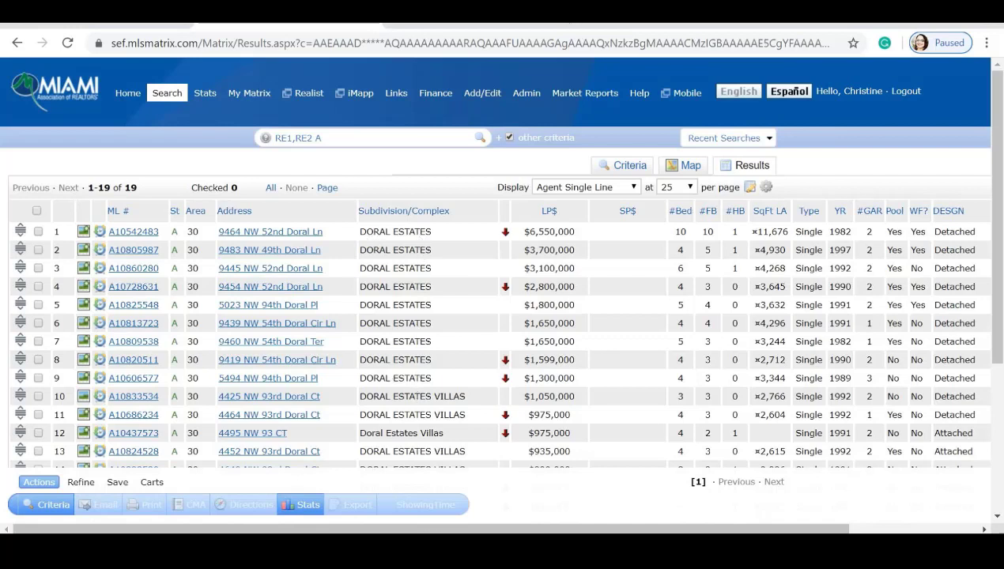
Sort the Doral Estates results by the Subdivision/Complex column.
{"action": "left_click", "coordinate": [392, 212]}
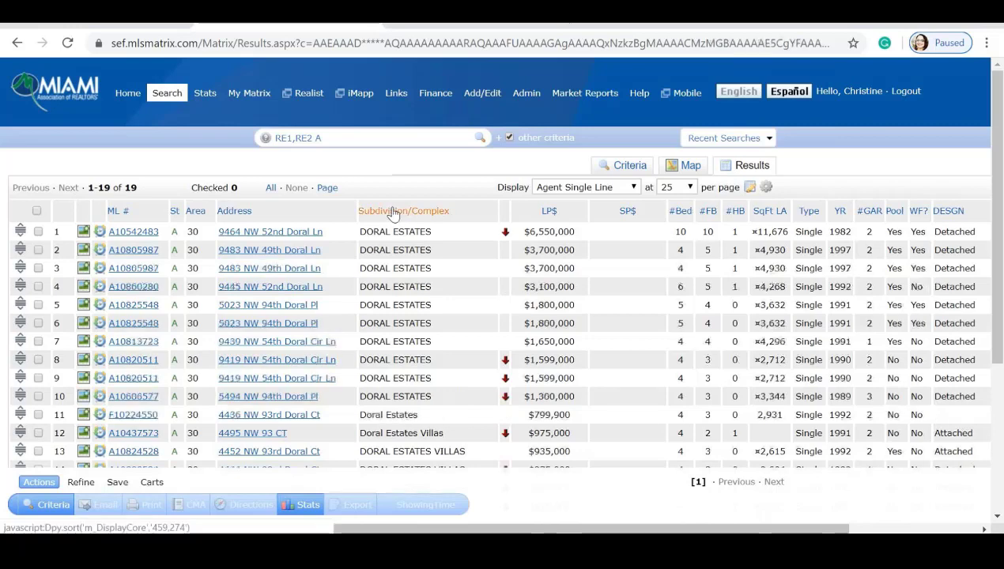
{"action": "scroll", "coordinate": [477, 299], "scroll_direction": "down", "scroll_amount": 2}
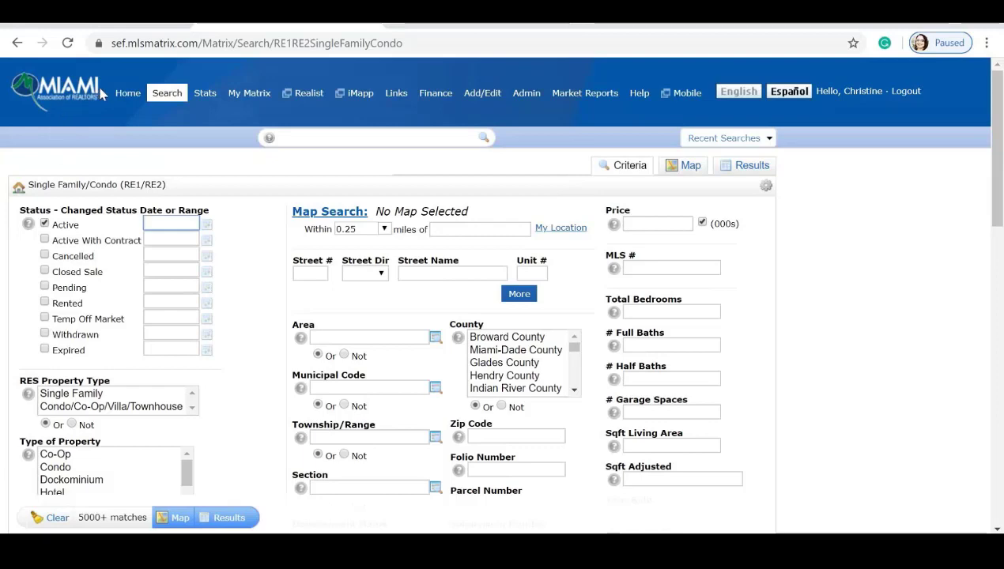
Go to the Matrix home page and move Market Watch above the Search panel.
{"action": "left_click", "coordinate": [122, 94]}
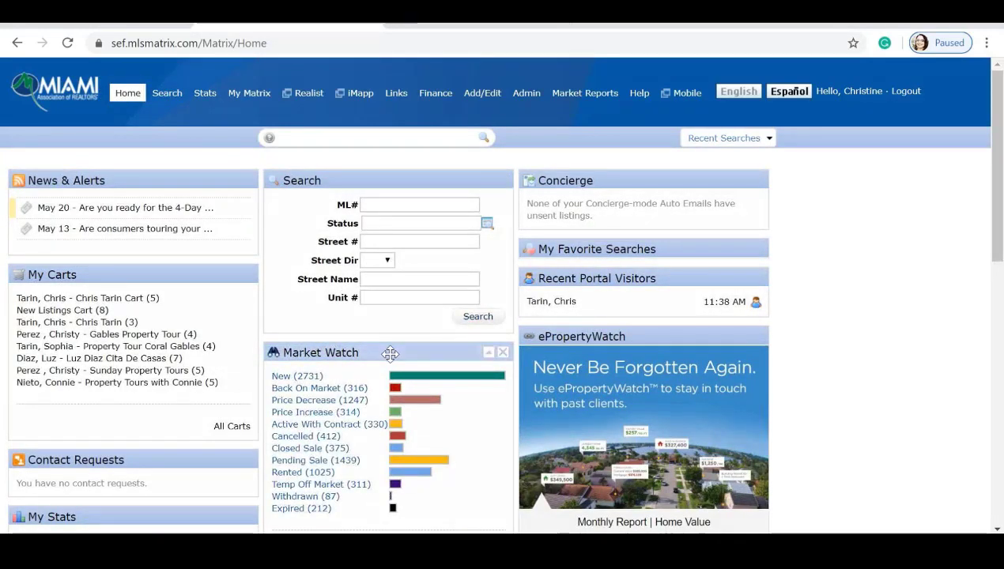
{"action": "left_click_drag", "start_coordinate": [391, 353], "coordinate": [392, 179]}
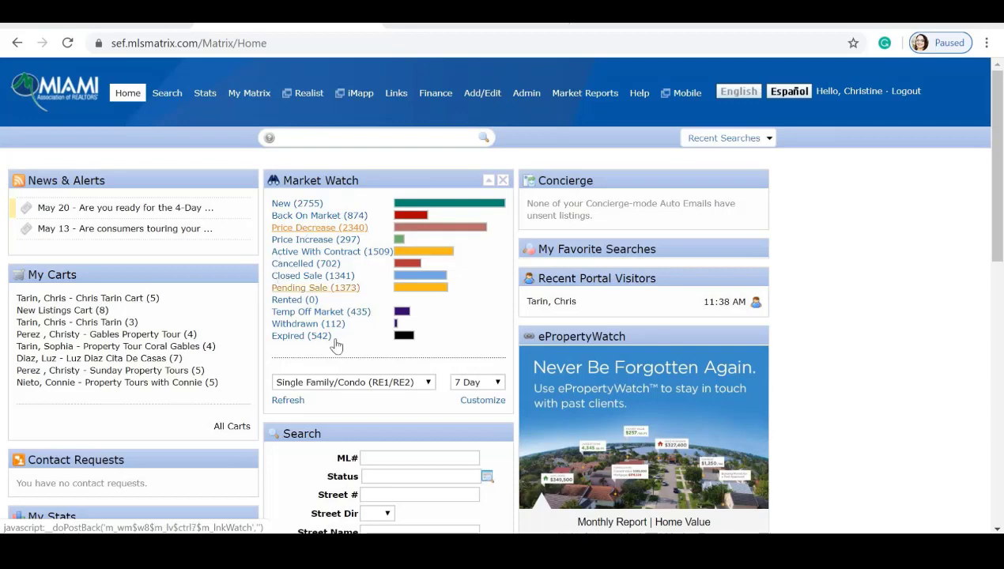
{"action": "left_click", "coordinate": [487, 405]}
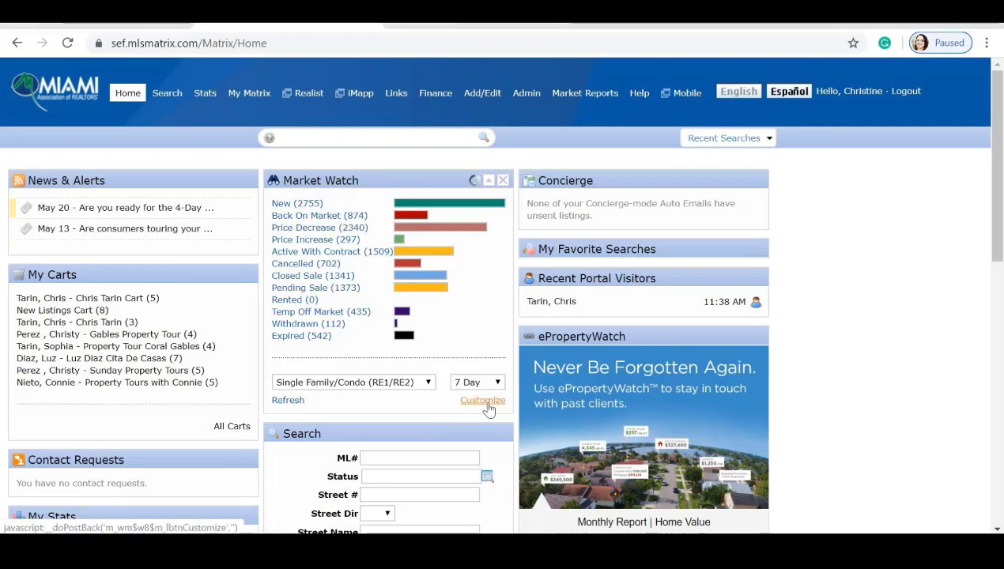
Limit Market Watch to Single Family and Condo/Co-Op/Villa/Townhouse in Coral Gables, and save.
{"action": "scroll", "coordinate": [487, 405], "scroll_direction": "down", "scroll_amount": 1}
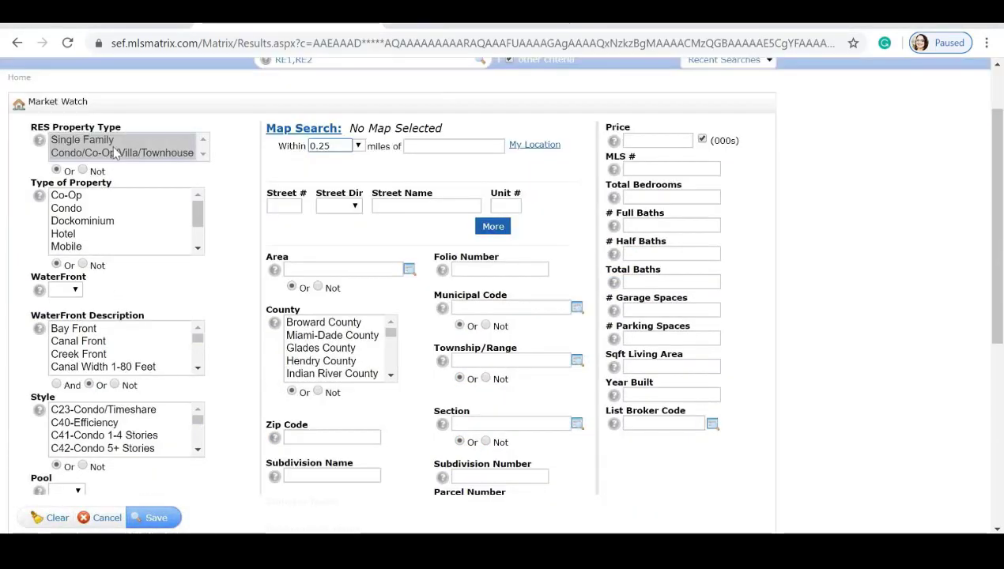
{"action": "left_click", "coordinate": [176, 141]}
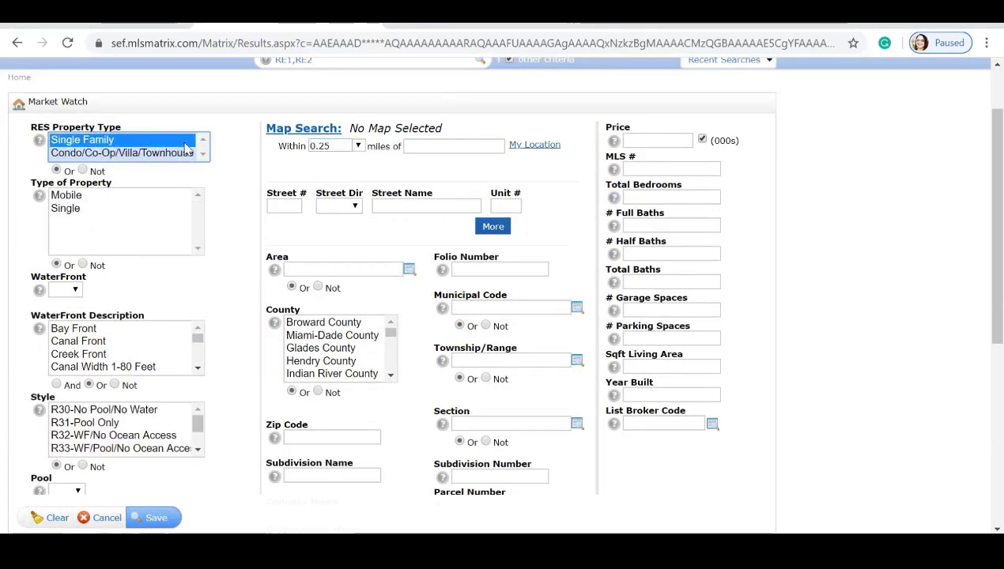
{"action": "left_click", "coordinate": [139, 155], "text": "ctrl"}
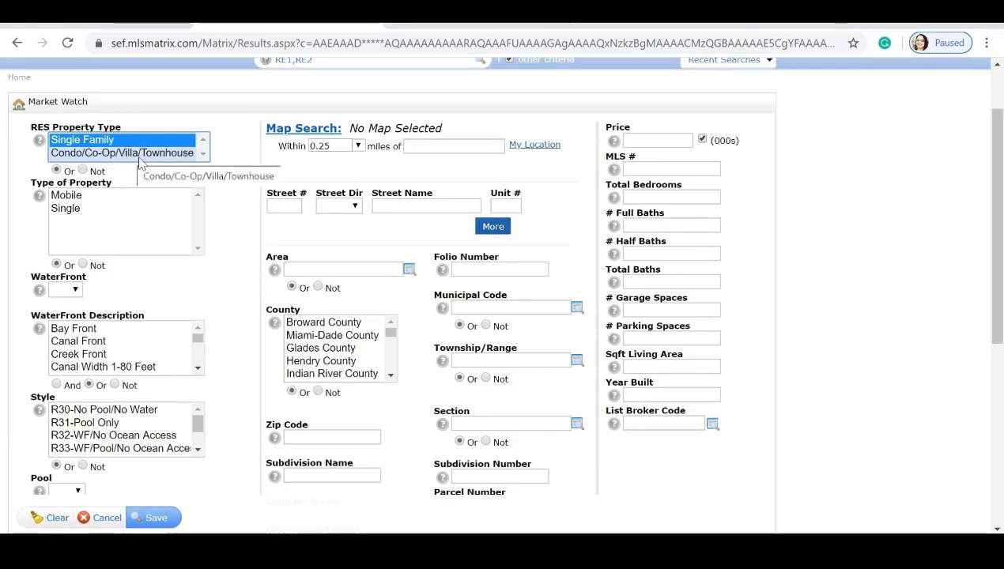
{"action": "left_click", "coordinate": [140, 157], "text": "ctrl"}
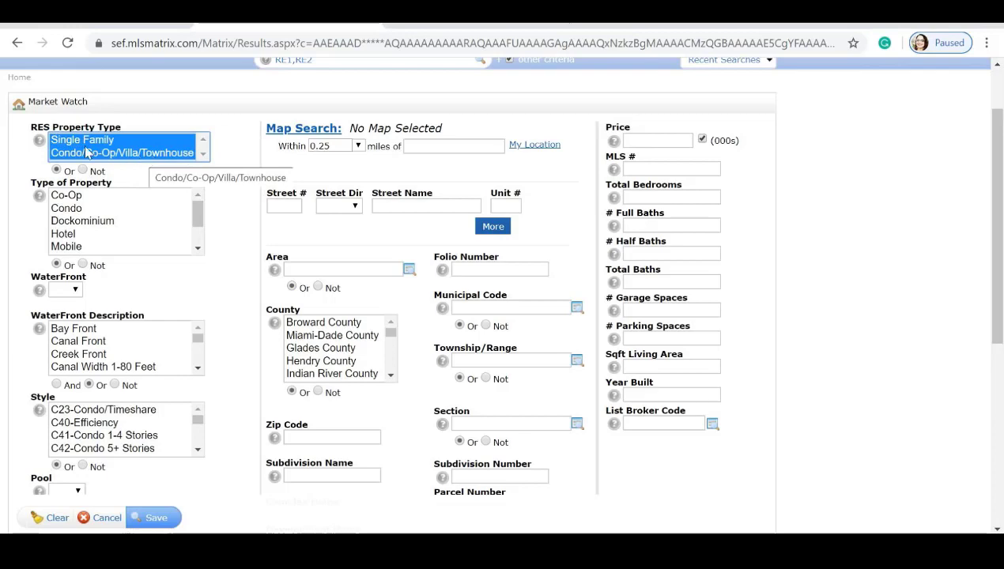
{"action": "scroll", "coordinate": [253, 189], "scroll_direction": "down", "scroll_amount": 3}
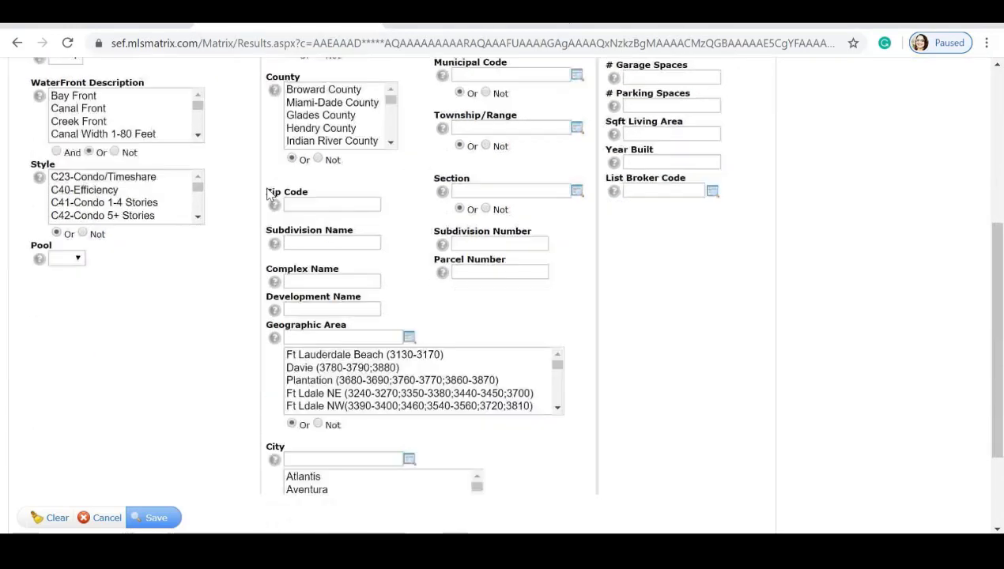
{"action": "scroll", "coordinate": [271, 207], "scroll_direction": "down", "scroll_amount": 2}
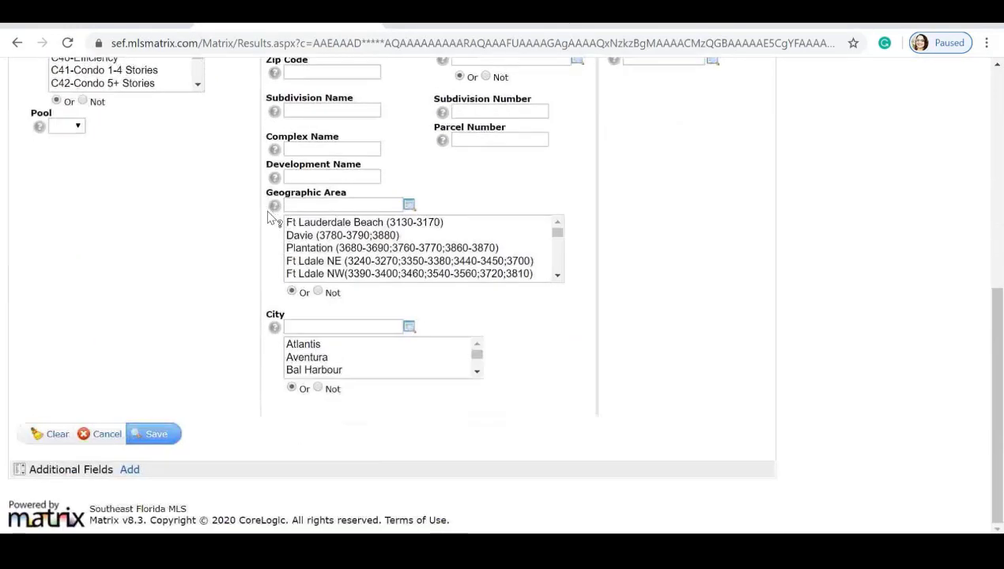
{"action": "scroll", "coordinate": [357, 365], "scroll_direction": "down", "scroll_amount": 1}
{"action": "scroll", "coordinate": [357, 365], "scroll_direction": "down", "scroll_amount": 6}
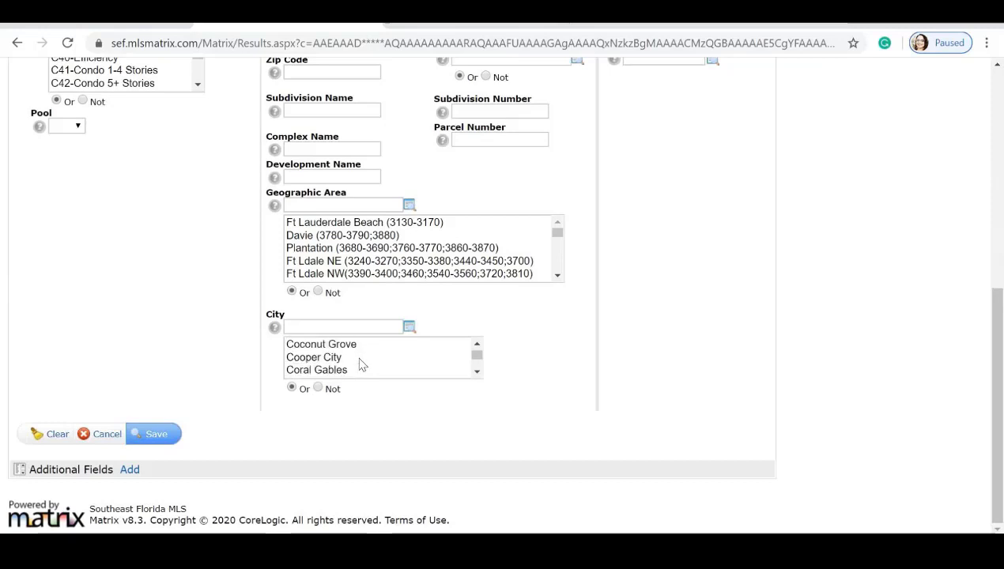
{"action": "scroll", "coordinate": [359, 365], "scroll_direction": "up", "scroll_amount": 2}
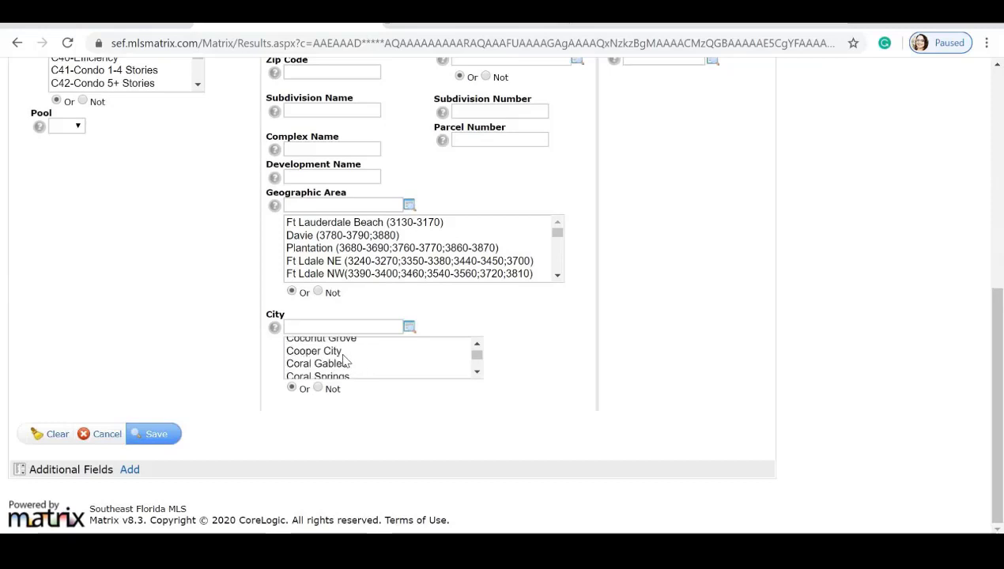
{"action": "left_click", "coordinate": [341, 364]}
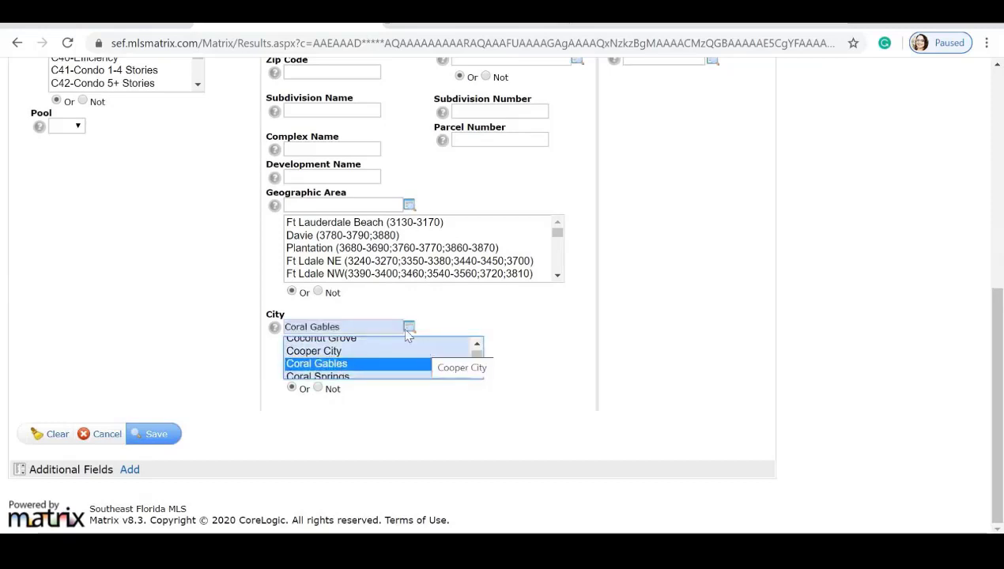
{"action": "left_click", "coordinate": [160, 436]}
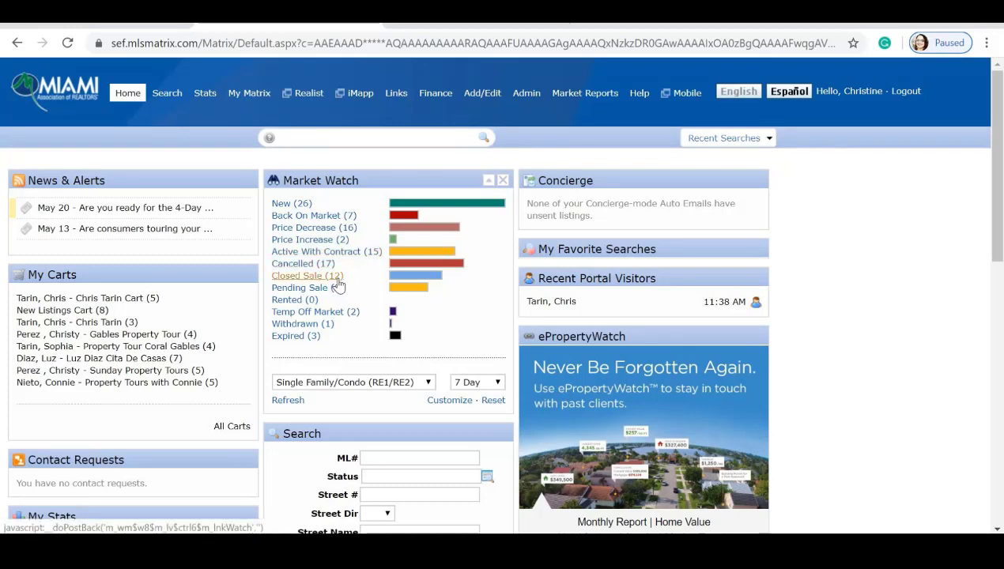
Try the 24 Hour and Today periods, then set Market Watch to 3 Day for RNT Res Rental.
{"action": "left_click", "coordinate": [498, 382]}
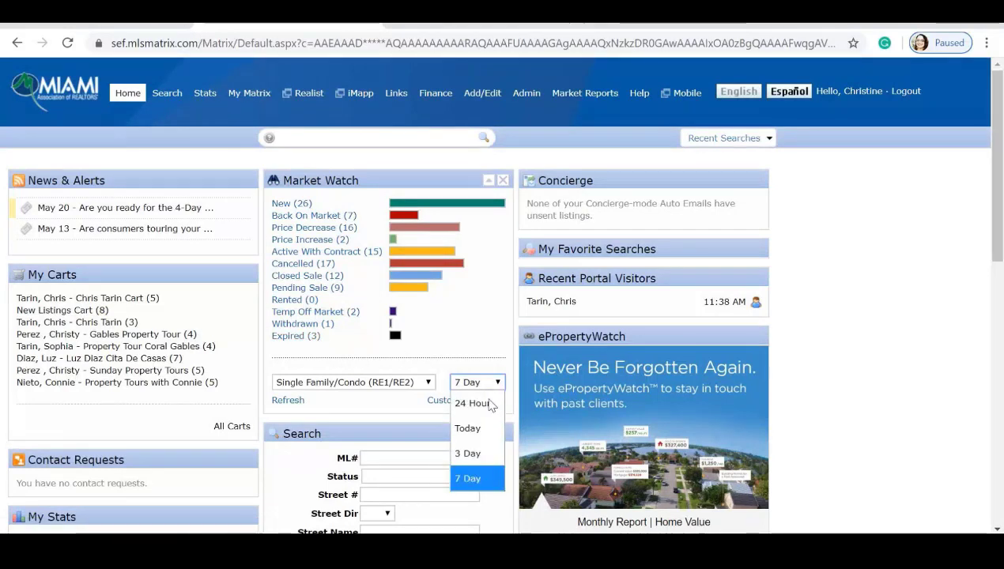
{"action": "left_click", "coordinate": [483, 404]}
{"action": "left_click", "coordinate": [494, 382]}
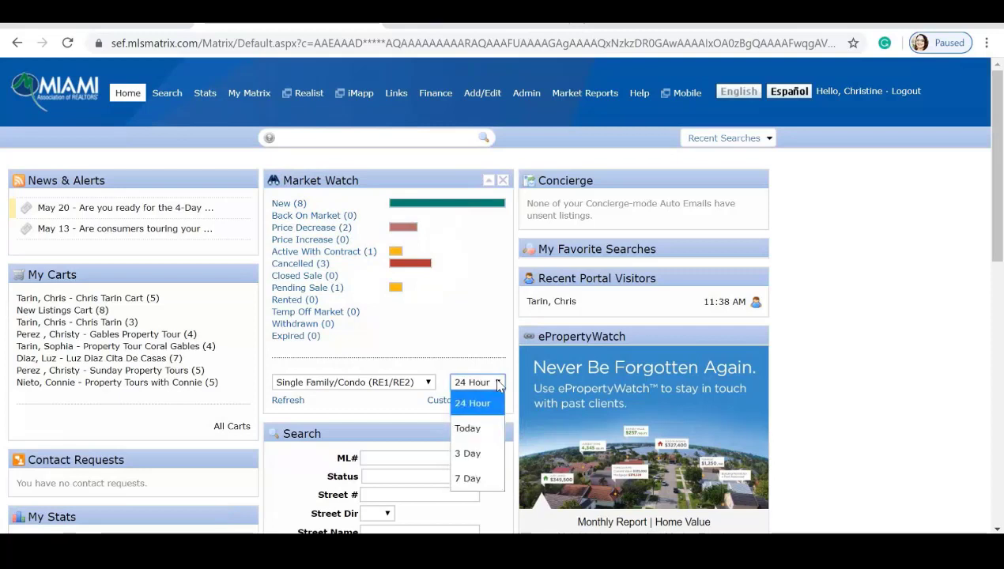
{"action": "left_click", "coordinate": [472, 428]}
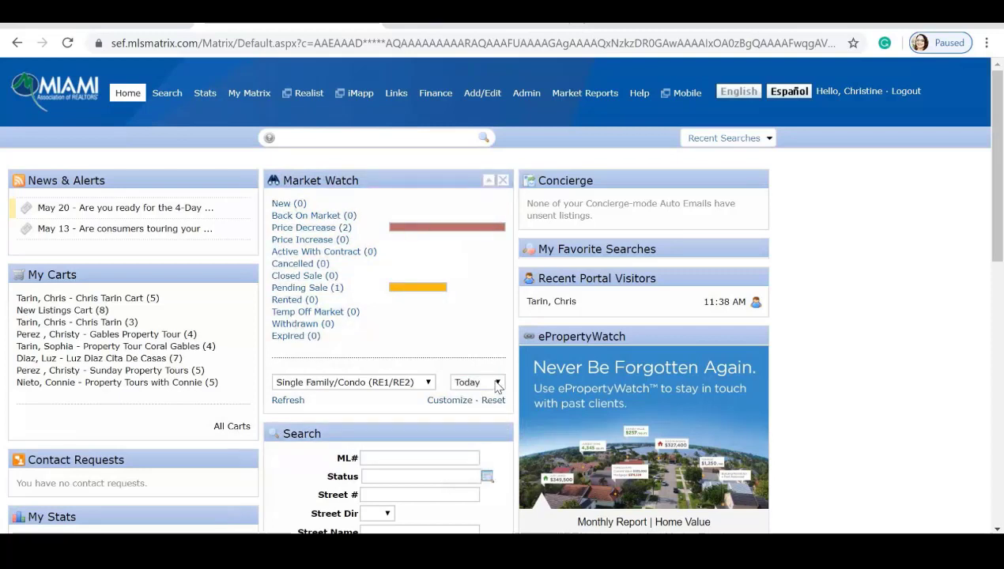
{"action": "left_click", "coordinate": [496, 382]}
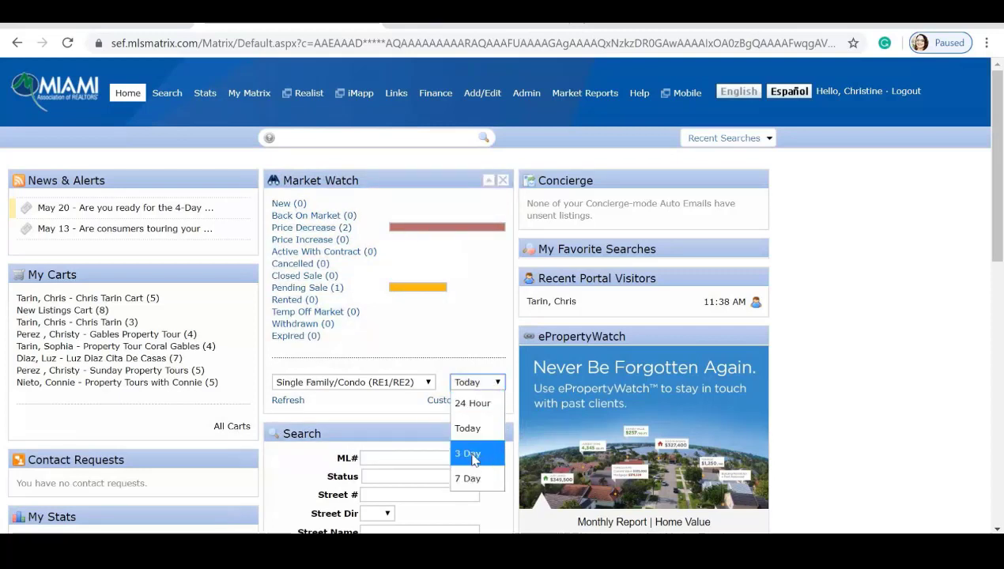
{"action": "left_click", "coordinate": [472, 452]}
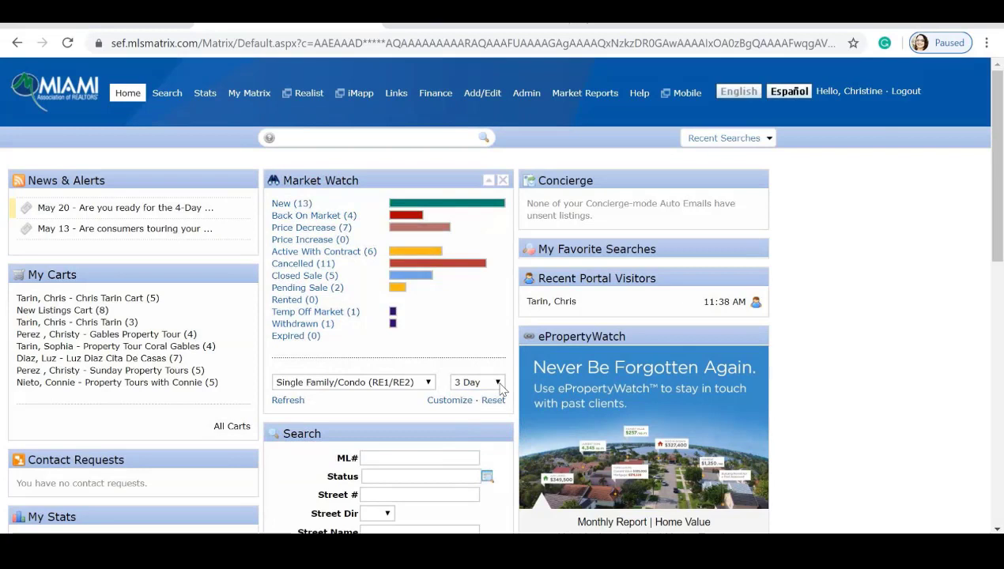
{"action": "left_click", "coordinate": [427, 382]}
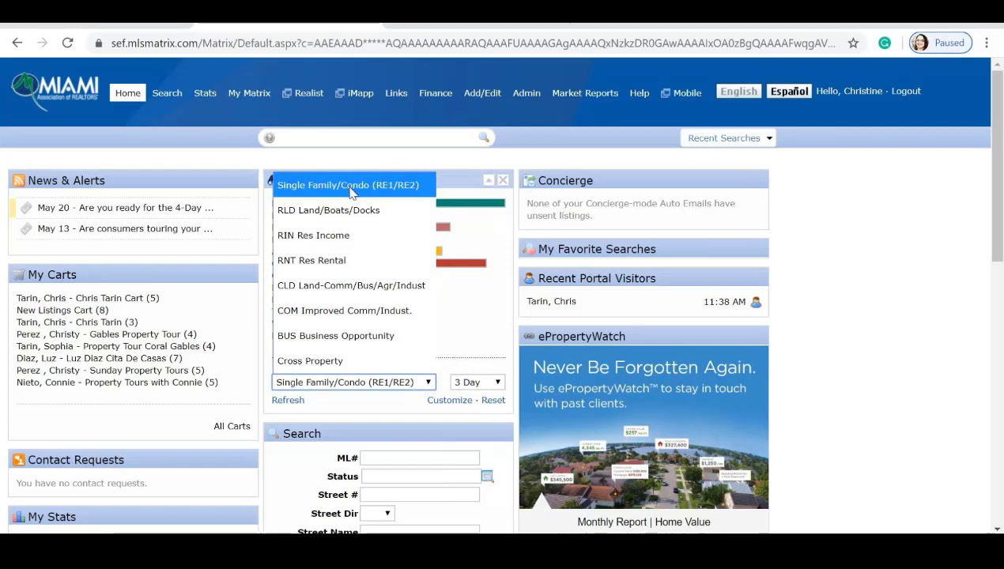
{"action": "left_click", "coordinate": [334, 268]}
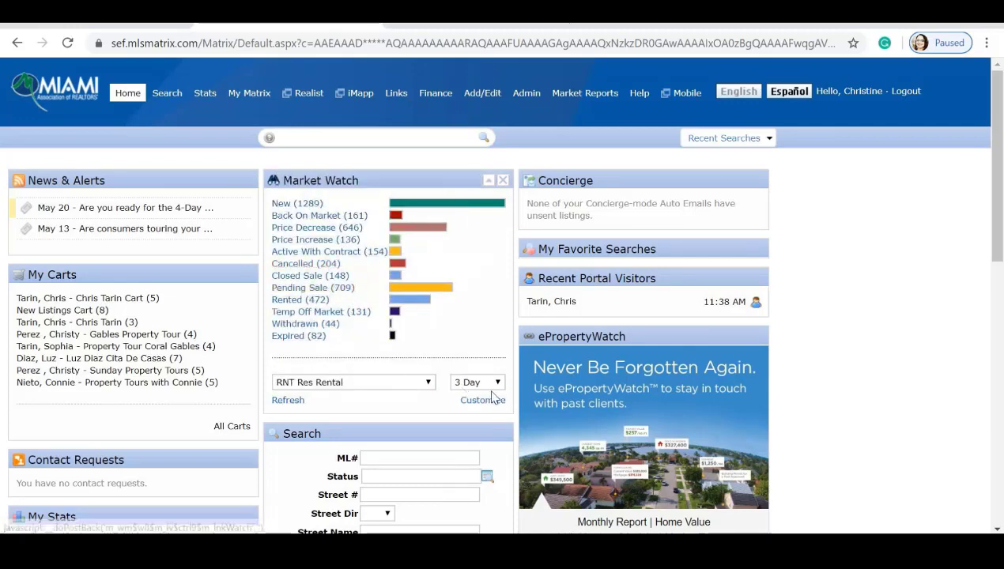
Set Market Watch's rental city filter to Coral Gables and save.
{"action": "left_click", "coordinate": [490, 402]}
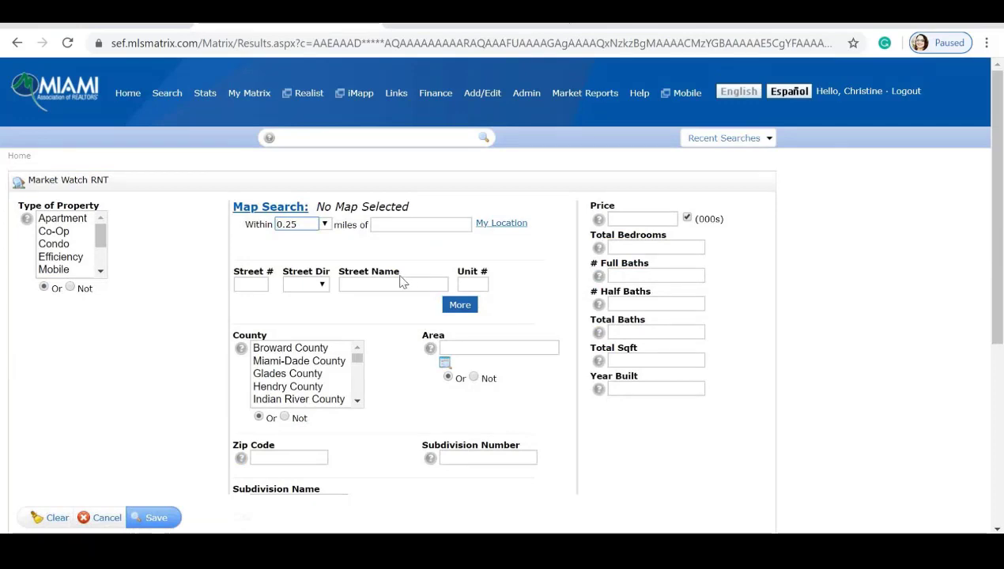
{"action": "scroll", "coordinate": [366, 251], "scroll_direction": "down", "scroll_amount": 4}
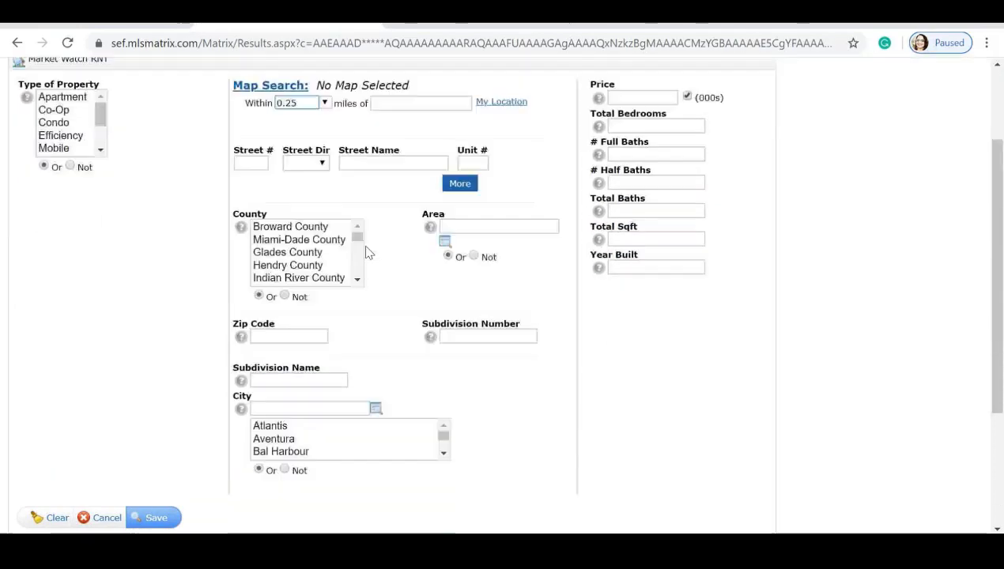
{"action": "scroll", "coordinate": [352, 253], "scroll_direction": "down", "scroll_amount": 8}
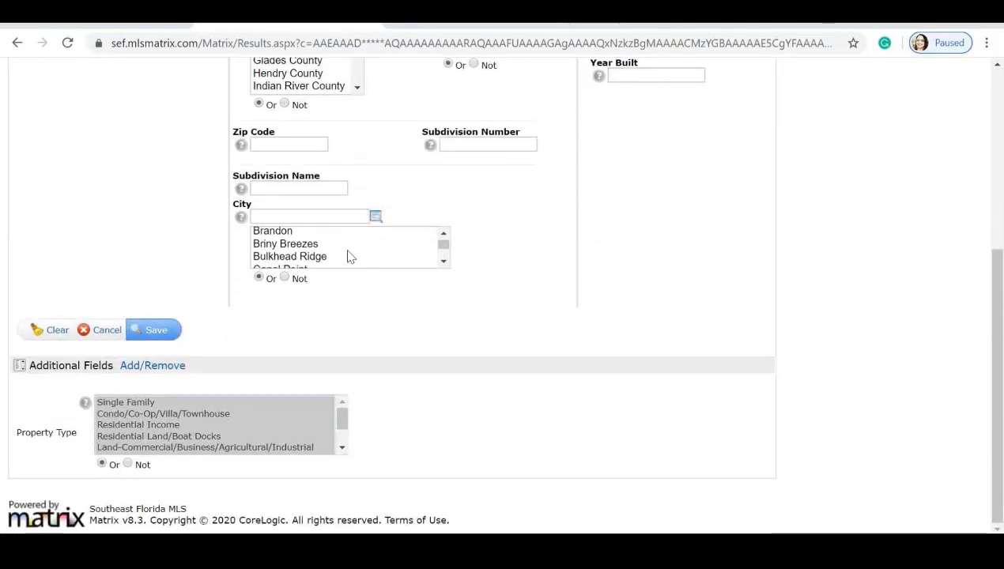
{"action": "scroll", "coordinate": [345, 253], "scroll_direction": "down", "scroll_amount": 2}
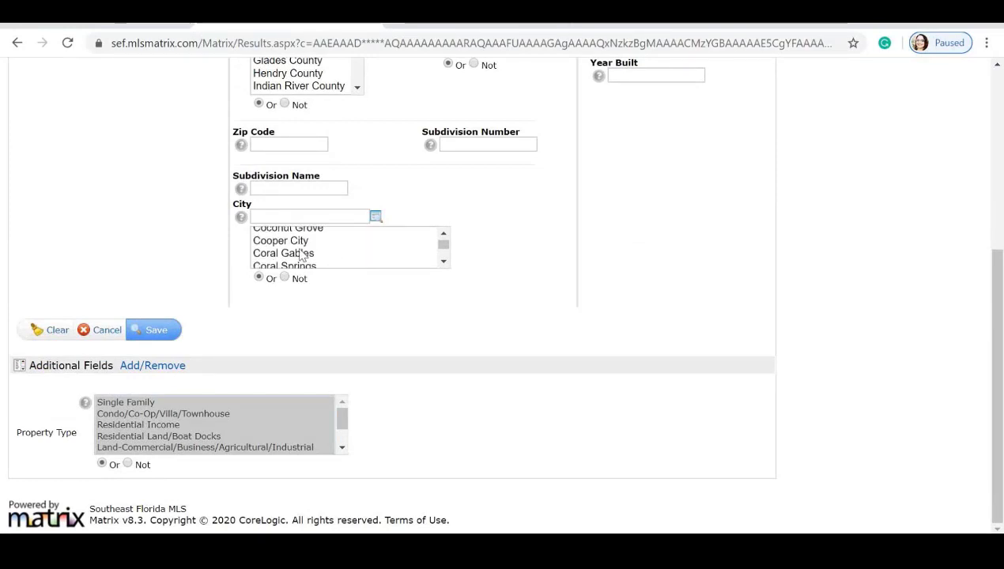
{"action": "left_click", "coordinate": [301, 256]}
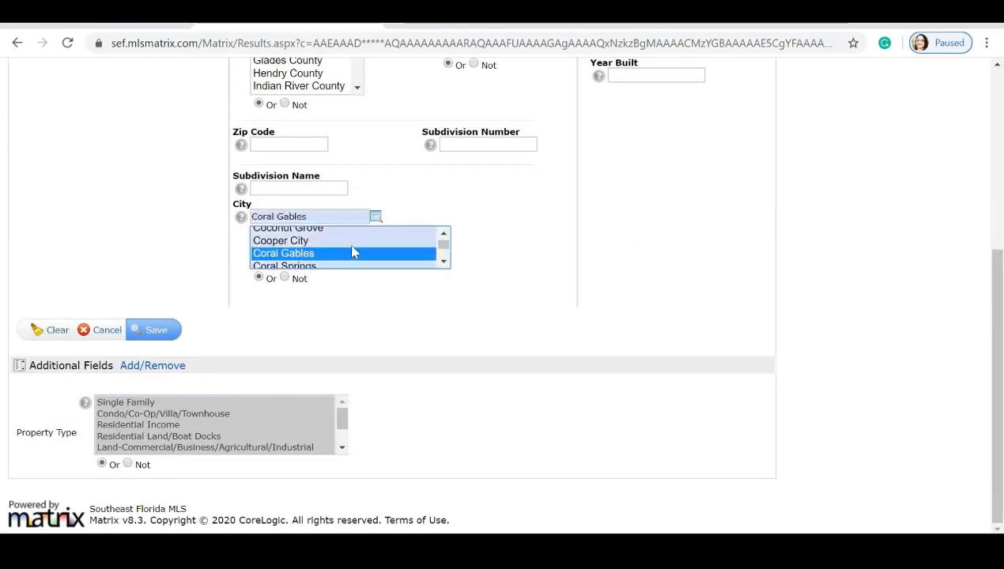
{"action": "left_click", "coordinate": [162, 334]}
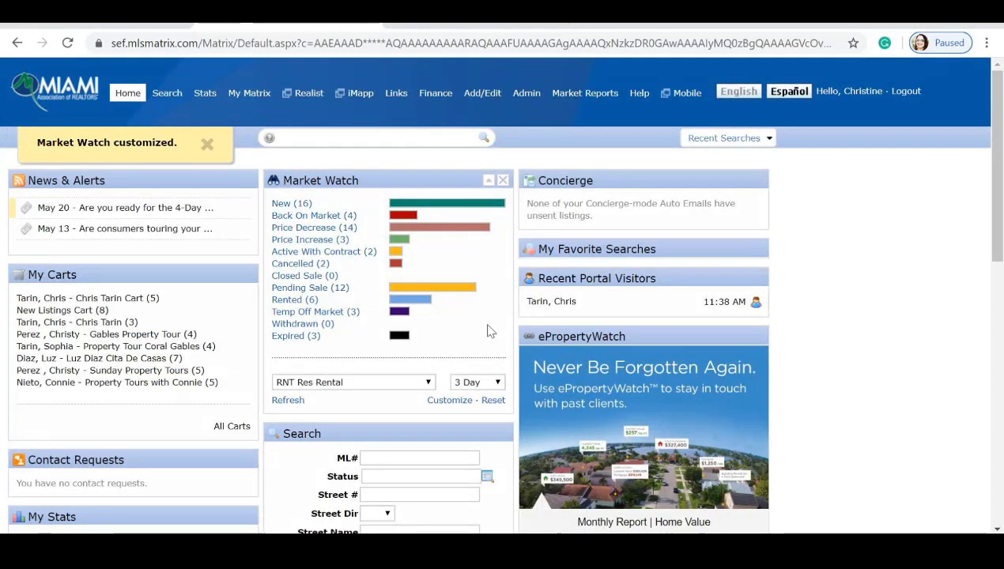
Switch Market Watch to Single Family/Condo (RE1/RE2), view the 13 new listings, then return Home.
{"action": "left_click", "coordinate": [427, 382]}
{"action": "left_click", "coordinate": [300, 187]}
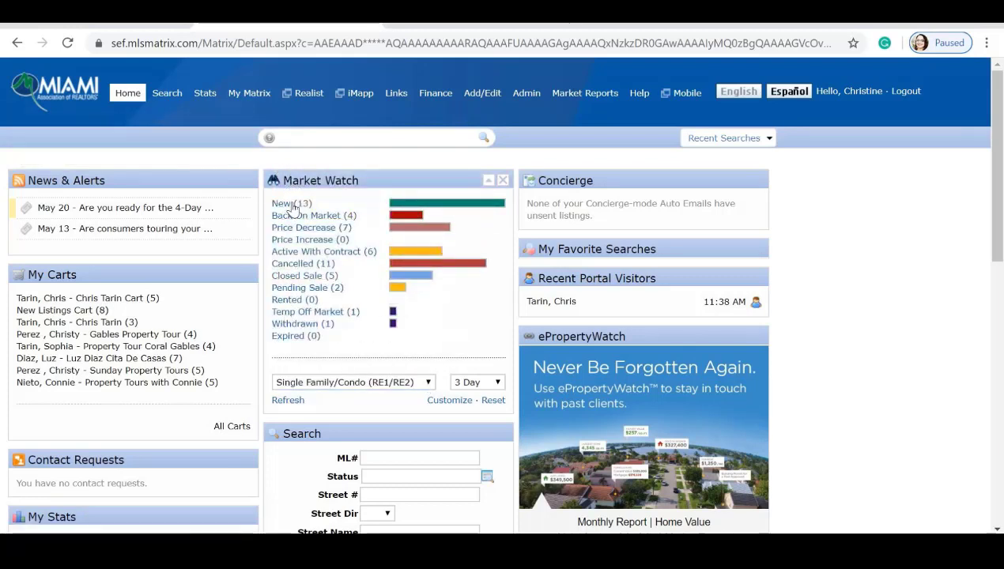
{"action": "left_click", "coordinate": [291, 204]}
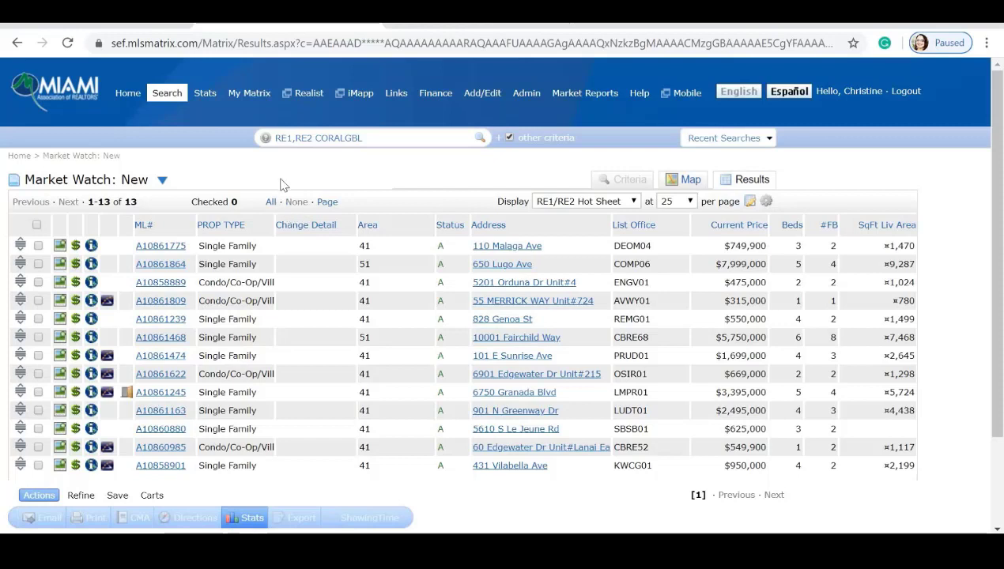
{"action": "left_click", "coordinate": [162, 181]}
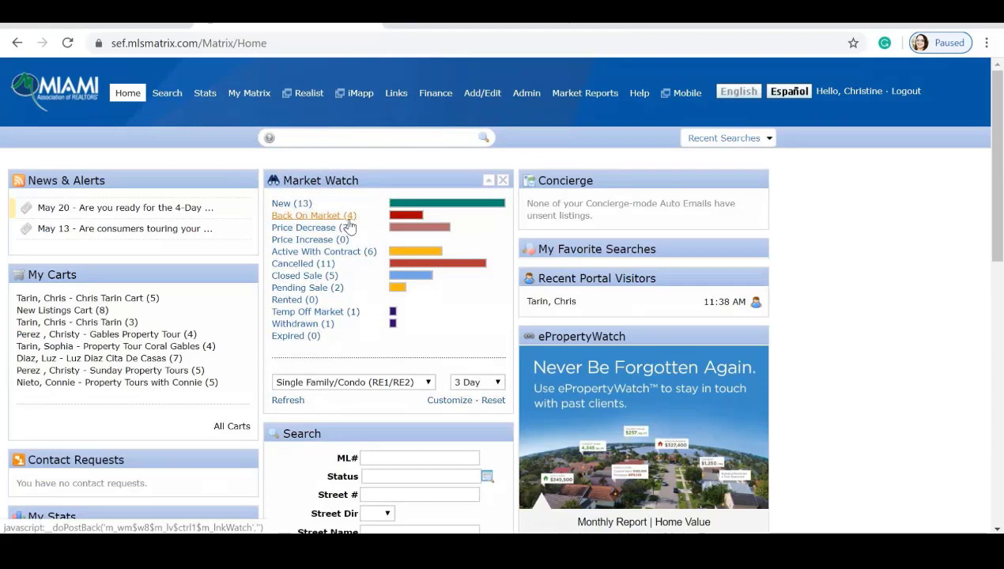
Open a new Chrome tab and enter miamirealtors.com as the address.
{"action": "left_click", "coordinate": [585, 25]}
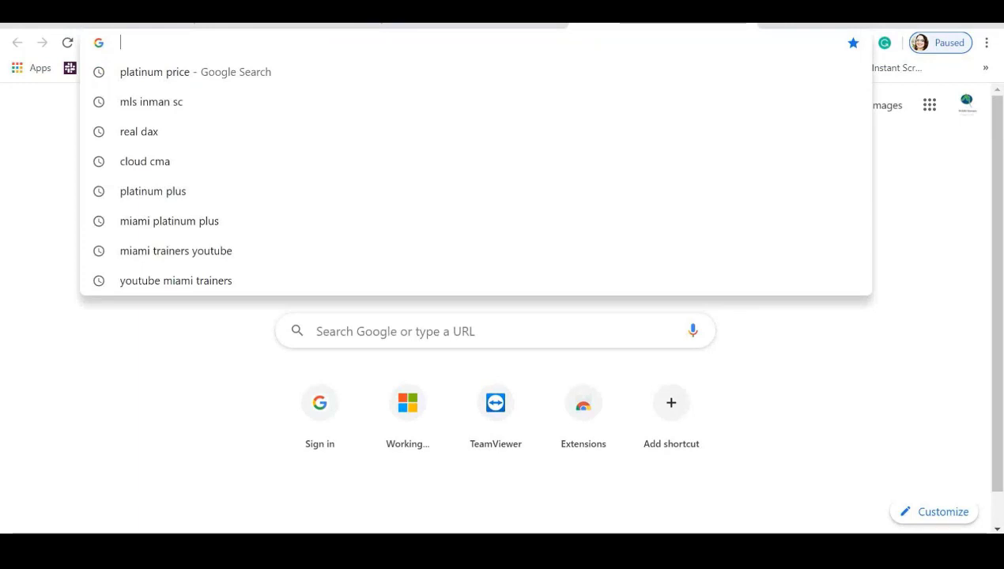
{"action": "type", "text": "mini"}
{"action": "key", "text": "BackSpace"}
{"action": "key", "text": "BackSpace"}
{"action": "key", "text": "BackSpace"}
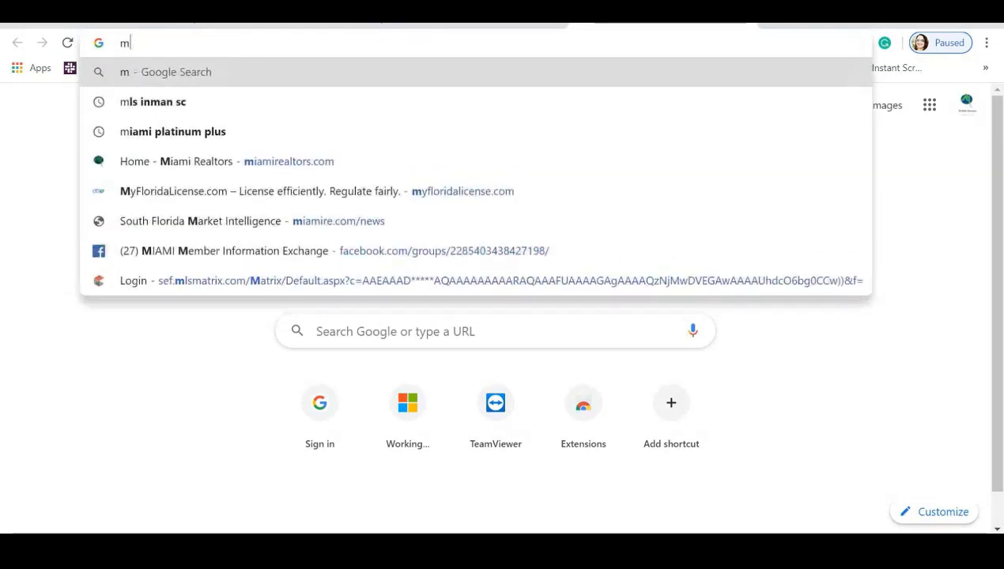
{"action": "type", "text": "iamirealtors.com"}
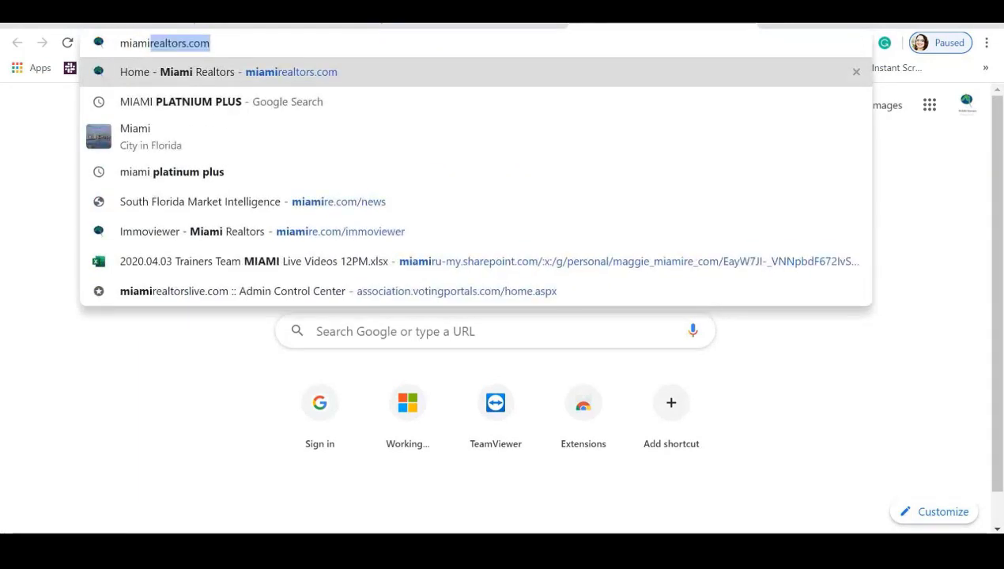
{"action": "key", "text": "Return"}
{"action": "mouse_move", "coordinate": [225, 180]}
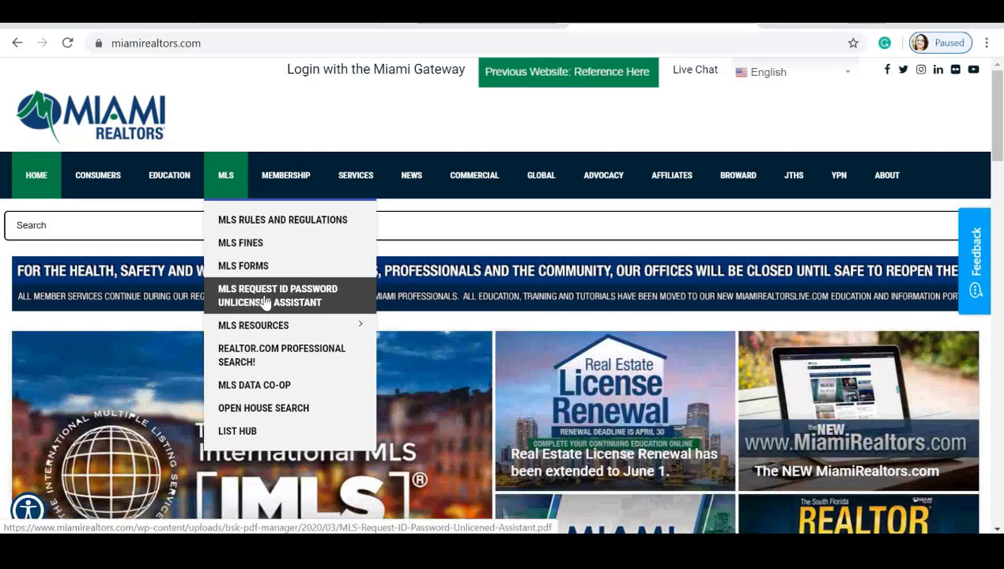
Open The Right Resources – Right Now! page under MLS > MLS Resources and scroll through it.
{"action": "mouse_move", "coordinate": [269, 332]}
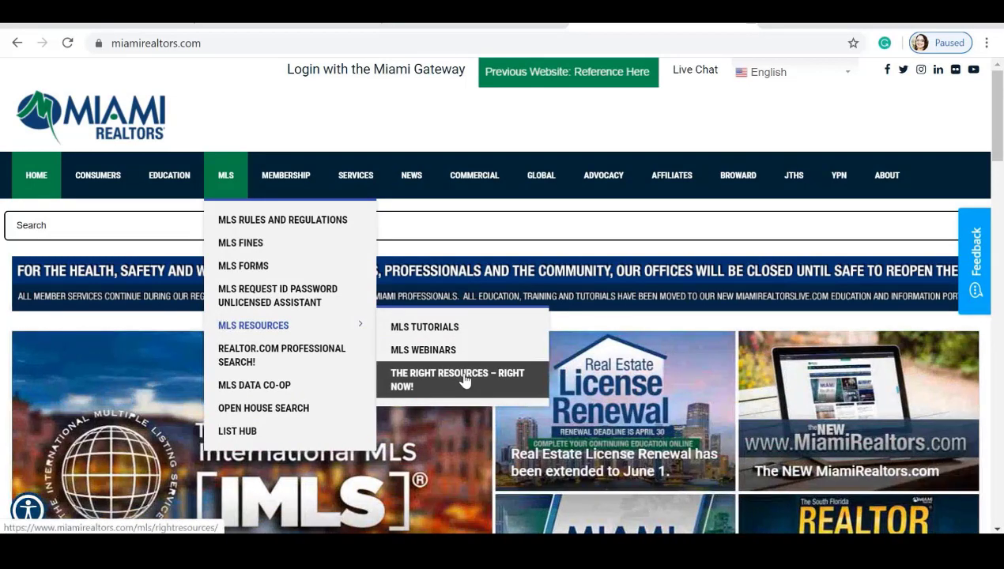
{"action": "left_click", "coordinate": [465, 381]}
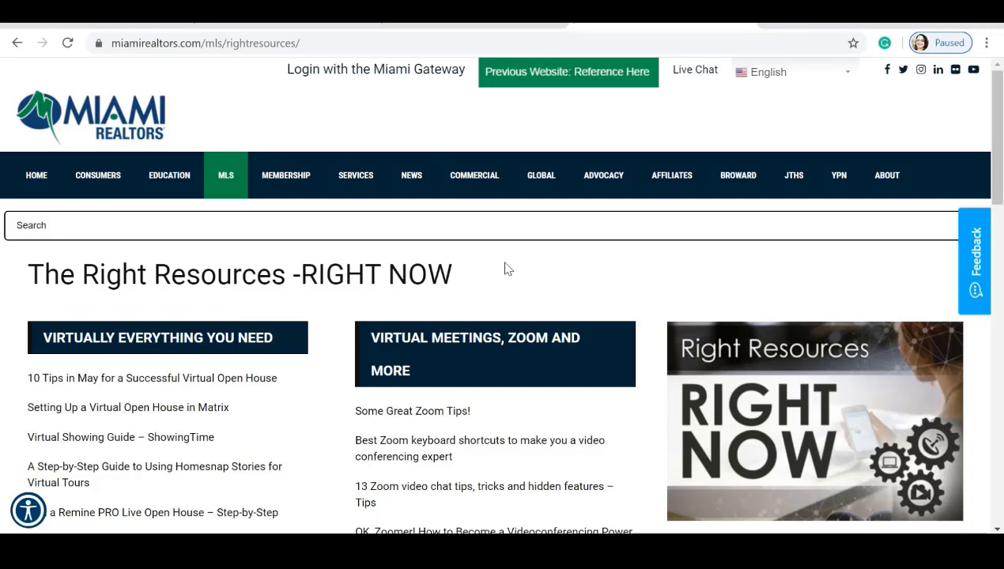
{"action": "scroll", "coordinate": [507, 270], "scroll_direction": "down", "scroll_amount": 1}
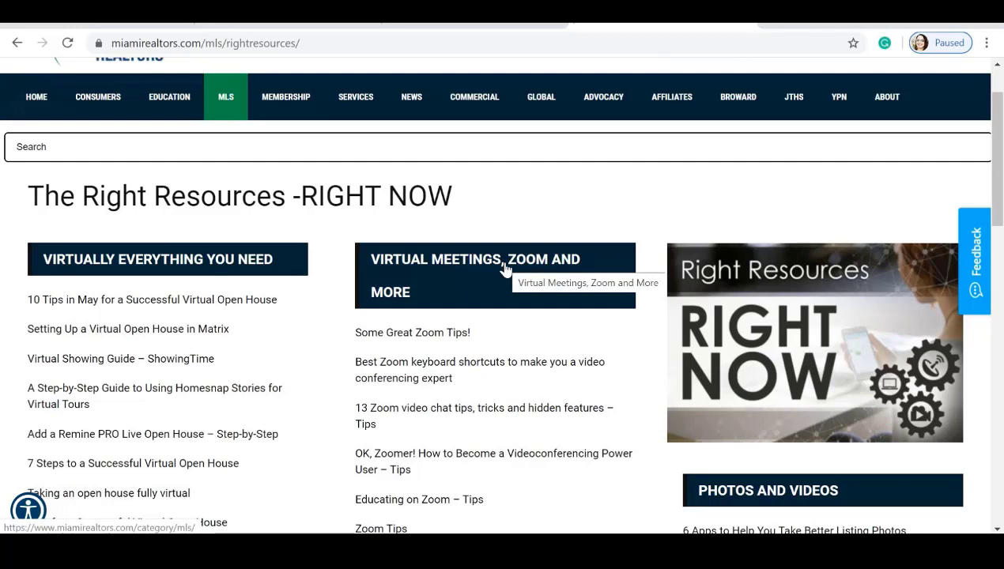
{"action": "scroll", "coordinate": [616, 223], "scroll_direction": "down", "scroll_amount": 1}
Return to the Matrix MLS home tab.
{"action": "mouse_move", "coordinate": [232, 89]}
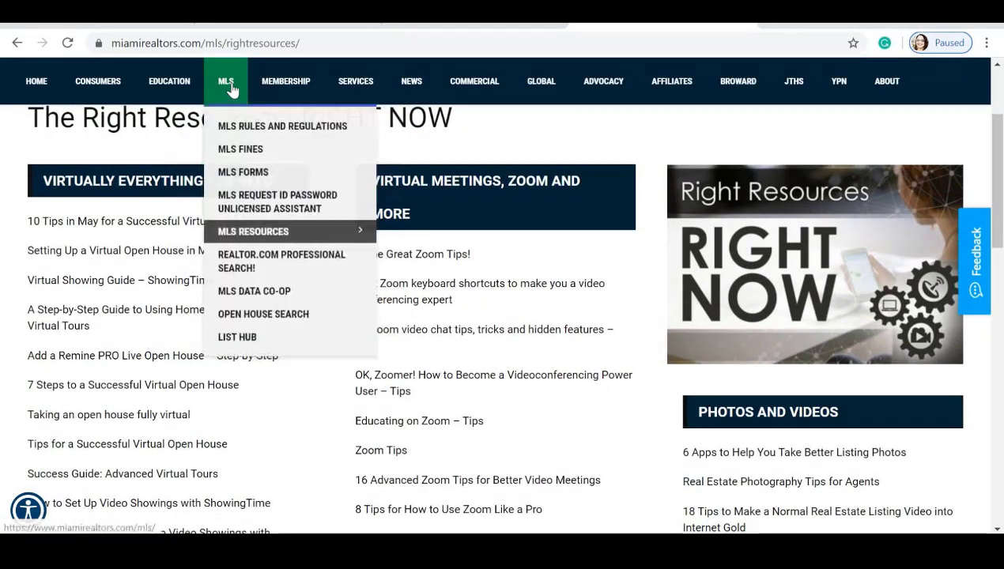
{"action": "mouse_move", "coordinate": [243, 231]}
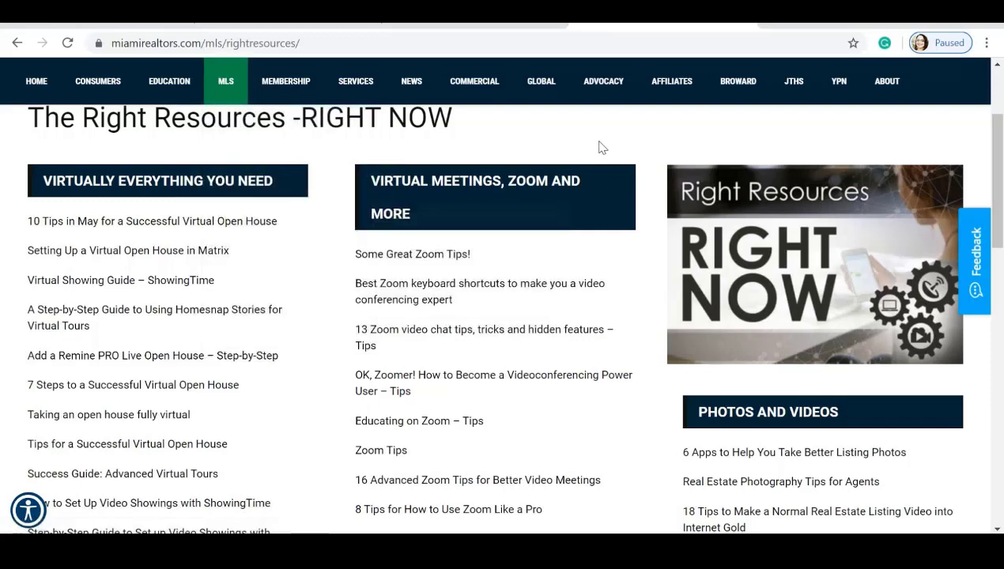
{"action": "left_click", "coordinate": [277, 18]}
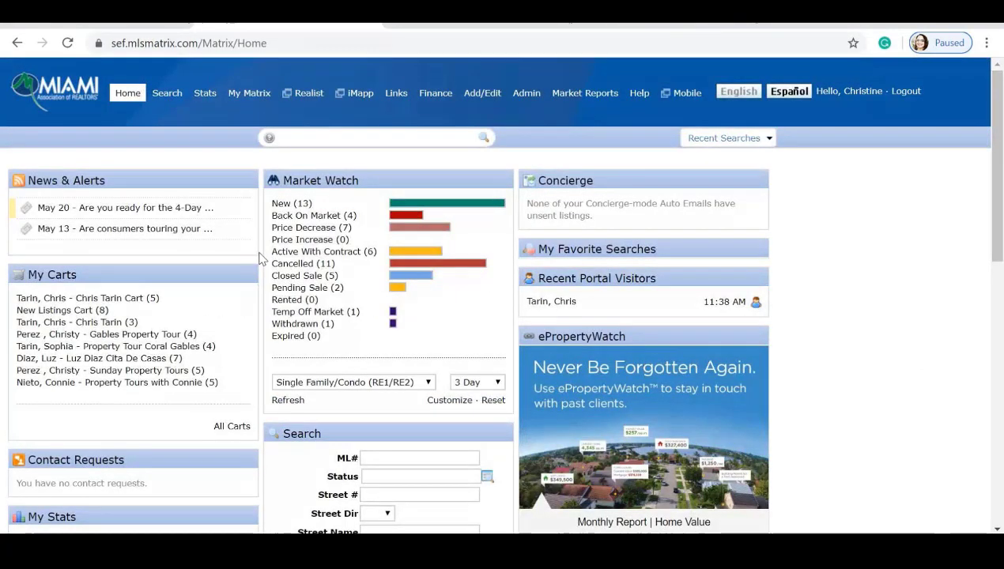